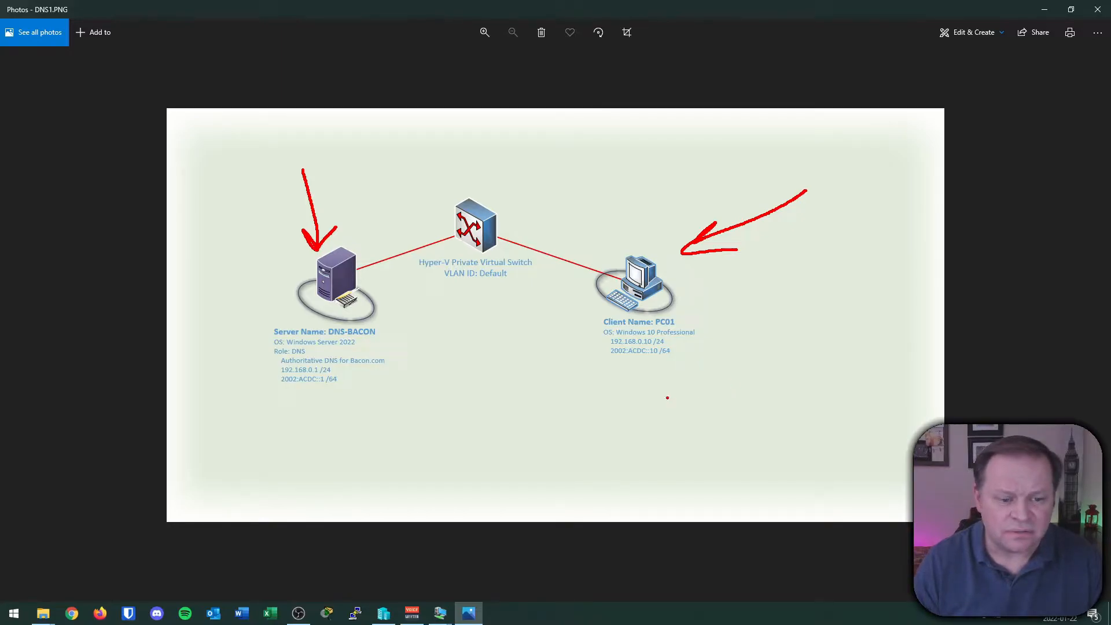
pyautogui.moveTo(233, 387)
pyautogui.mouseDown()
pyautogui.moveTo(277, 363)
pyautogui.moveTo(250, 359)
pyautogui.mouseUp()
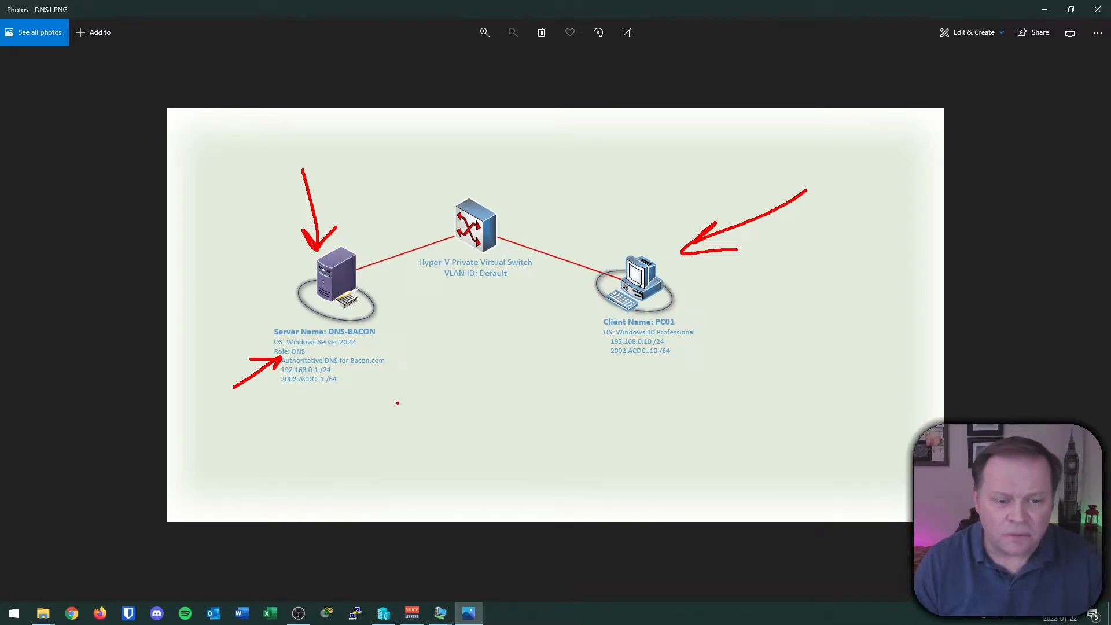
pyautogui.moveTo(270, 394); pyautogui.dragTo(334, 393)
pyautogui.moveTo(618, 370); pyautogui.dragTo(673, 370)
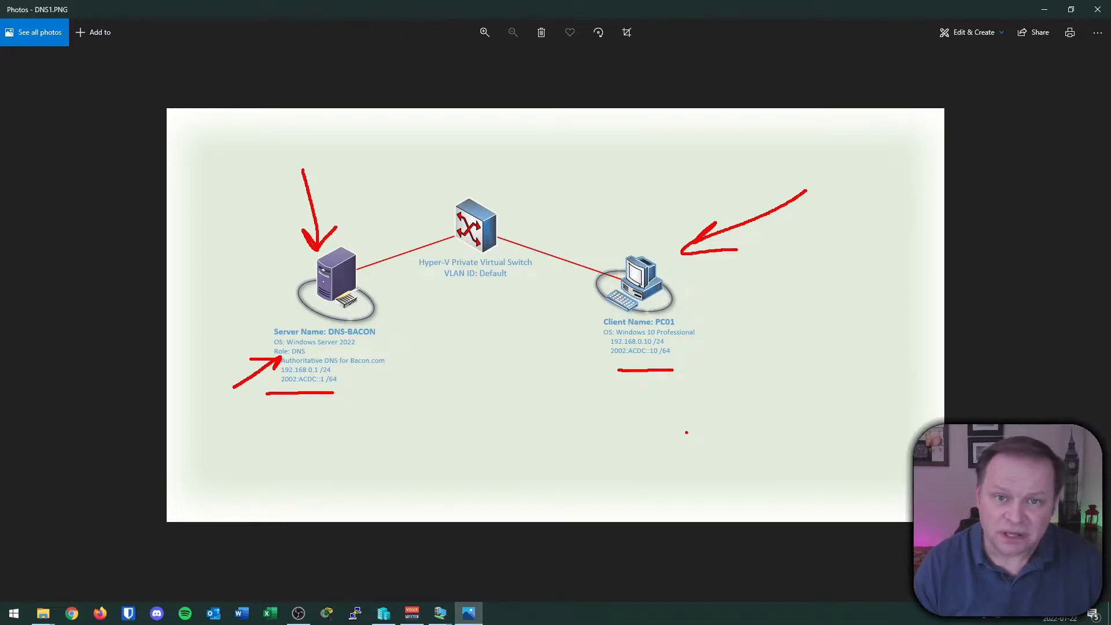
pyautogui.press('Escape')
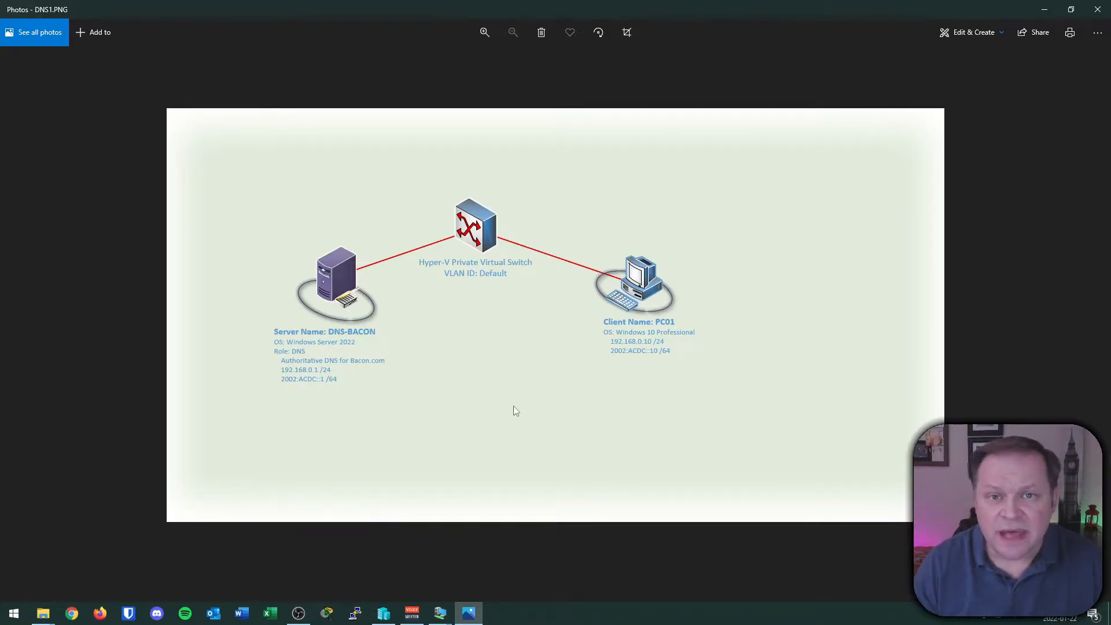
# Switch from the network diagram to the DNS-BACON virtual machine's connection window
pyautogui.click(1044, 9)
pyautogui.click(384, 612)
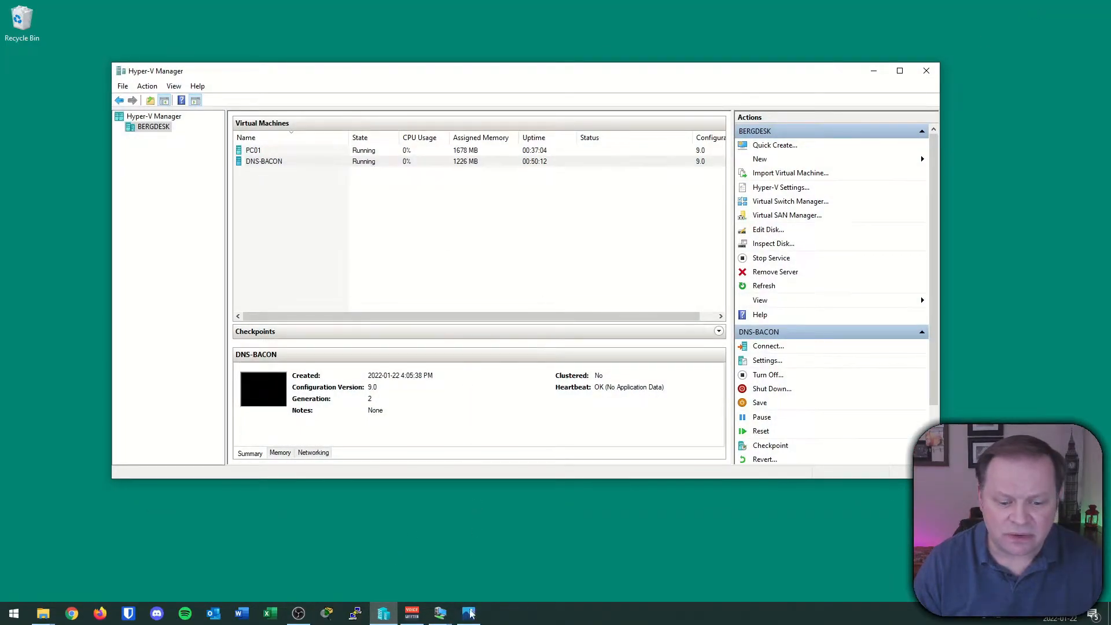
pyautogui.moveTo(447, 618)
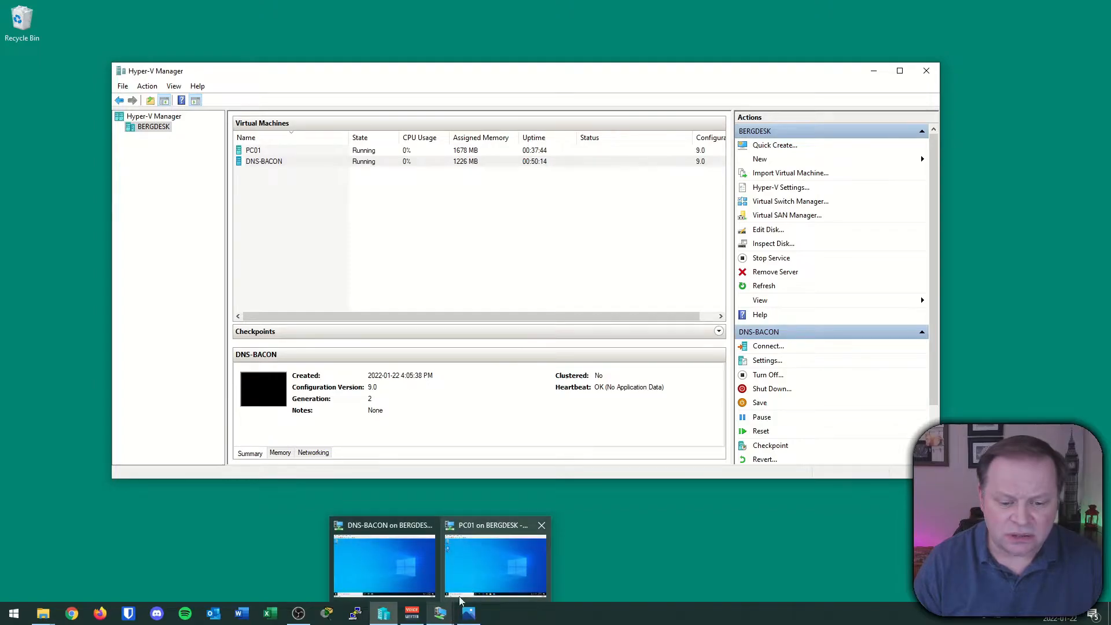
pyautogui.click(415, 572)
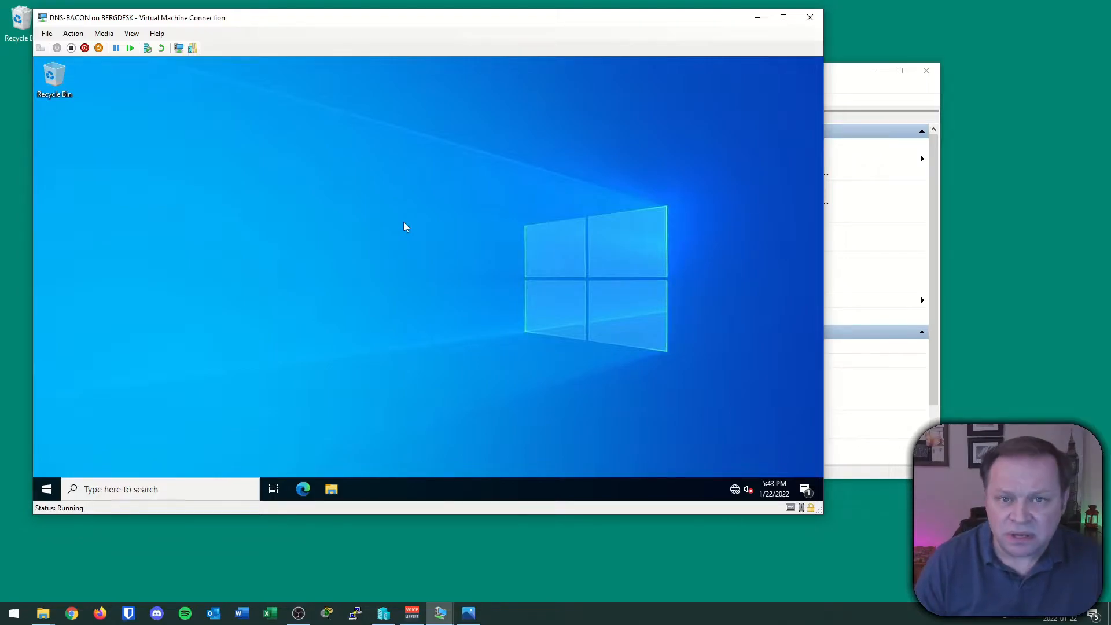
pyautogui.click(468, 613)
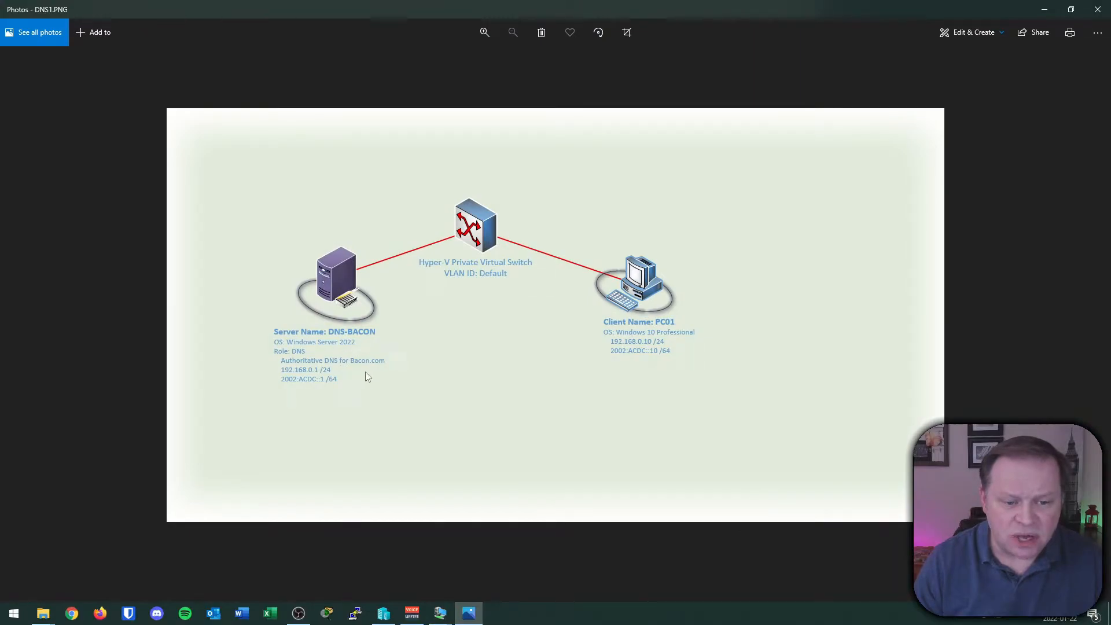
pyautogui.click(1045, 9)
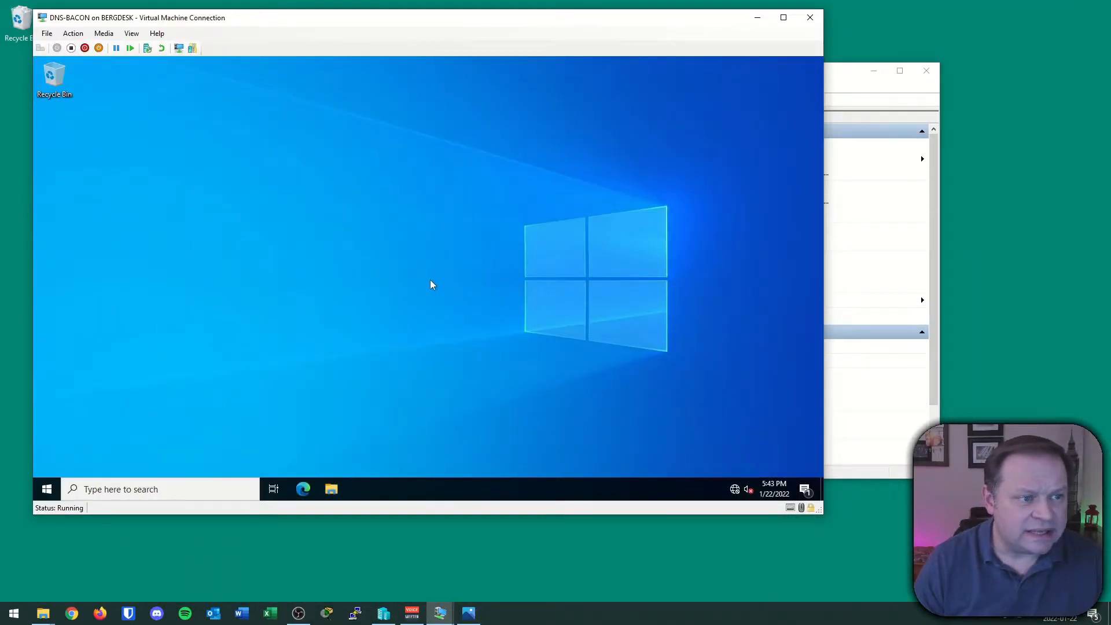
# Open Server Manager on the DNS-BACON server and dismiss the Windows Admin Center message
pyautogui.click(48, 489)
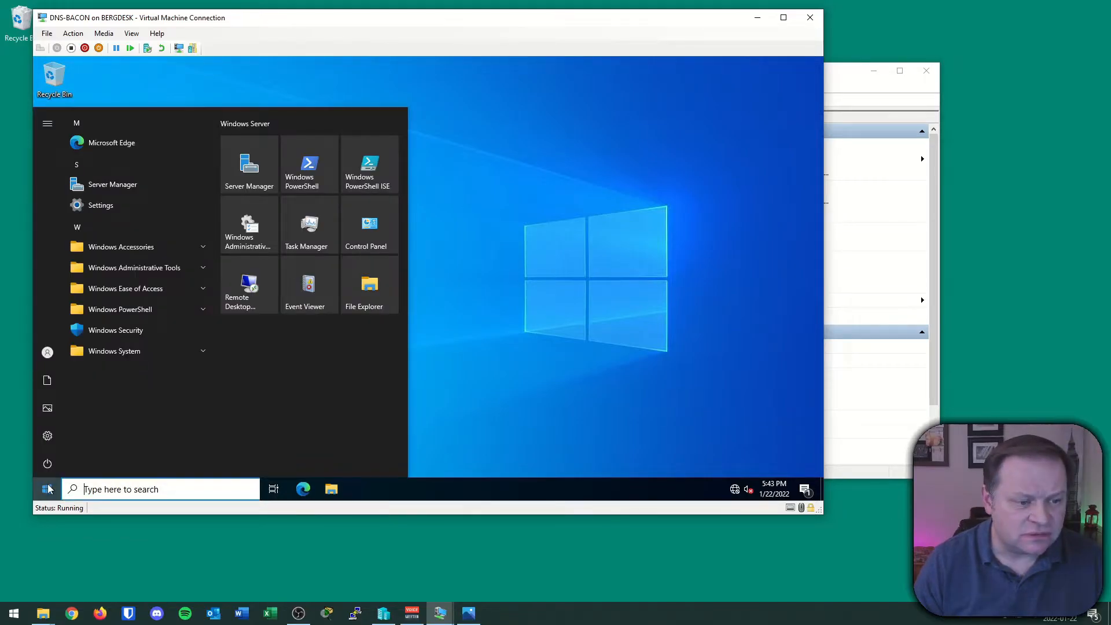
pyautogui.write('serv')
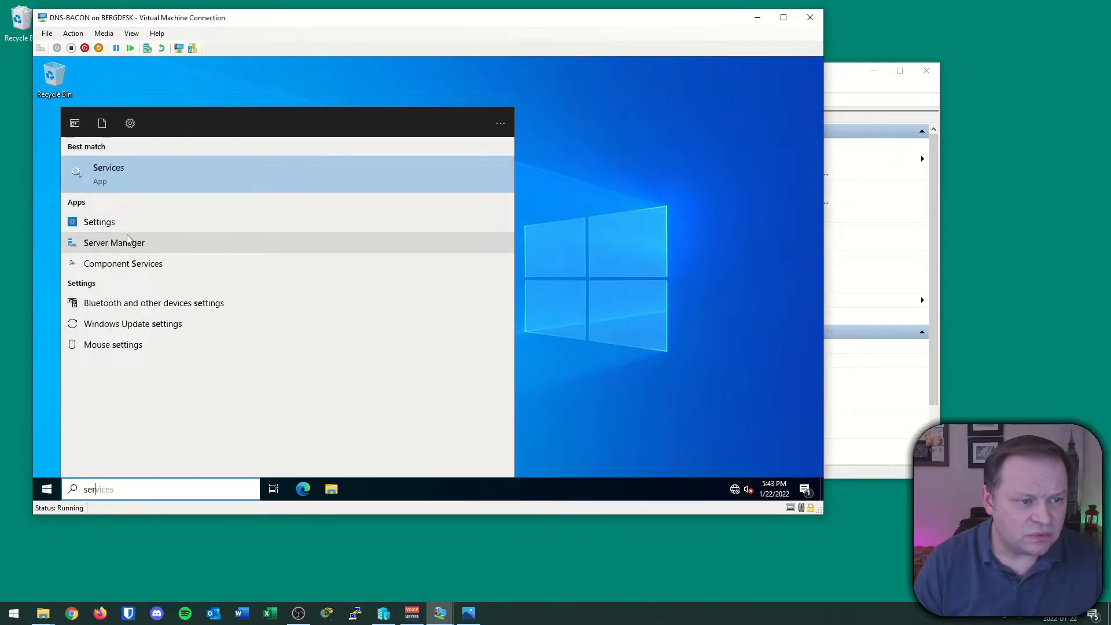
pyautogui.click(133, 221)
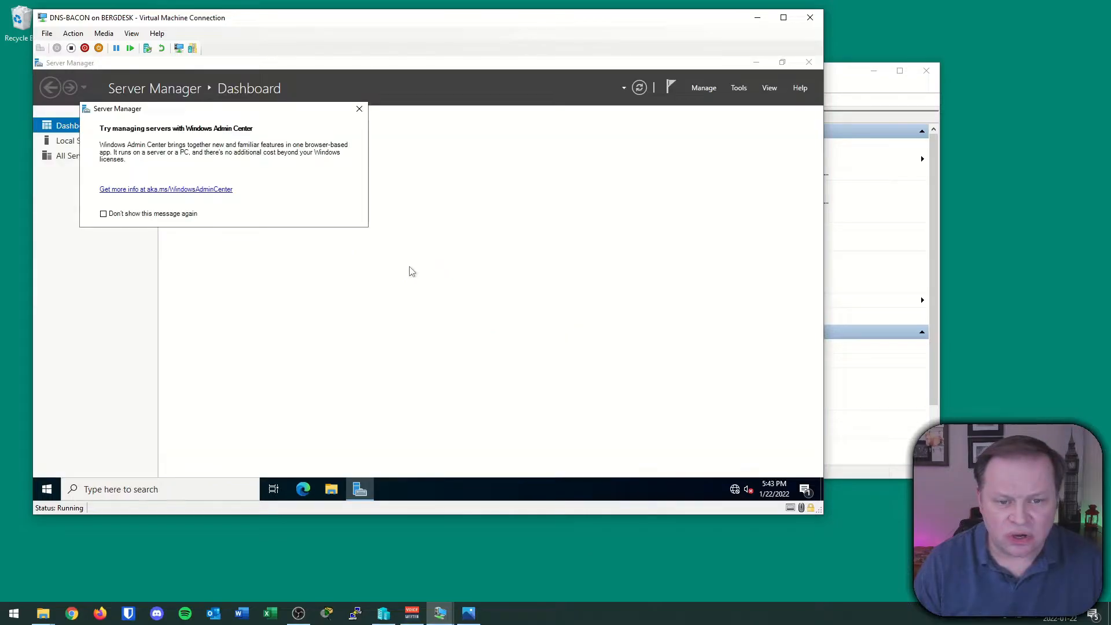
pyautogui.click(360, 109)
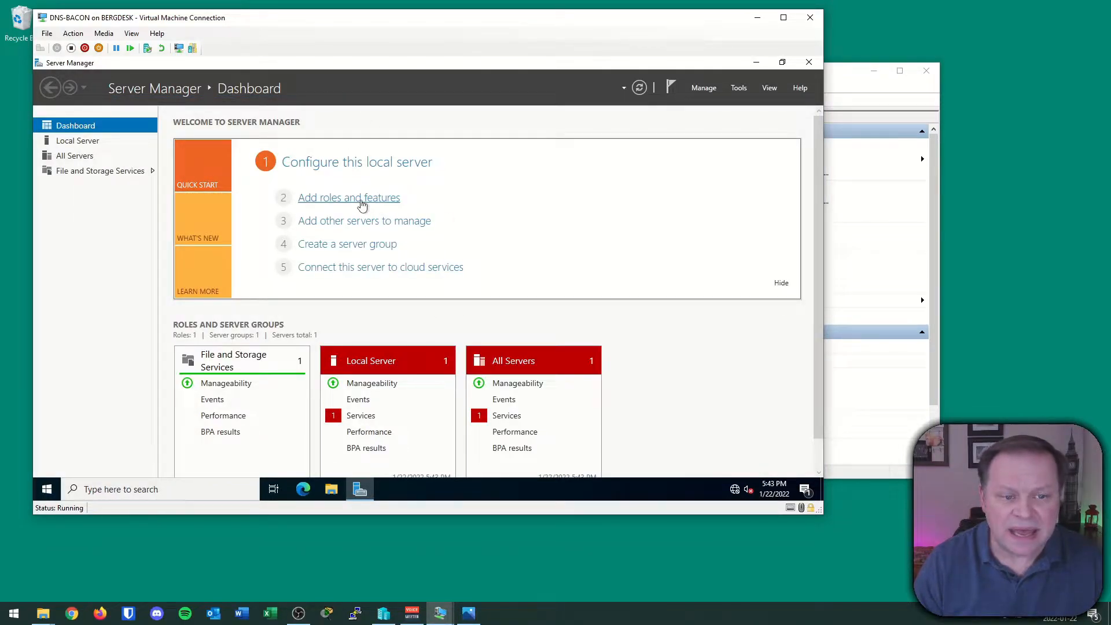
# Start adding roles and features with a role-based or feature-based installation, targeting DNS-BACON from the server pool
pyautogui.click(361, 200)
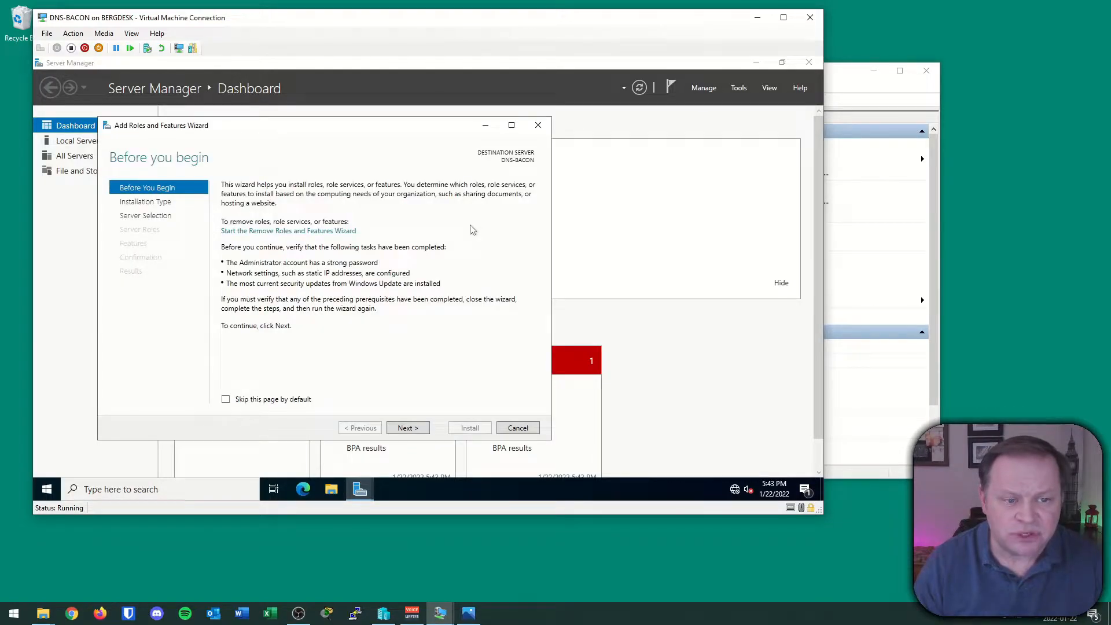
pyautogui.moveTo(342, 128); pyautogui.dragTo(399, 119)
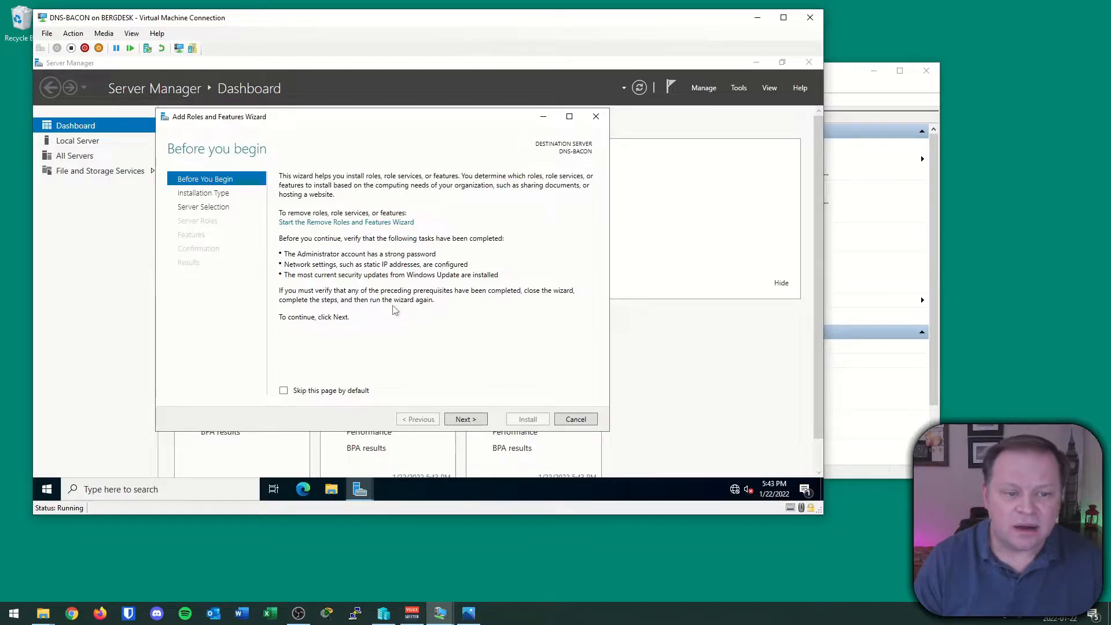
pyautogui.click(466, 418)
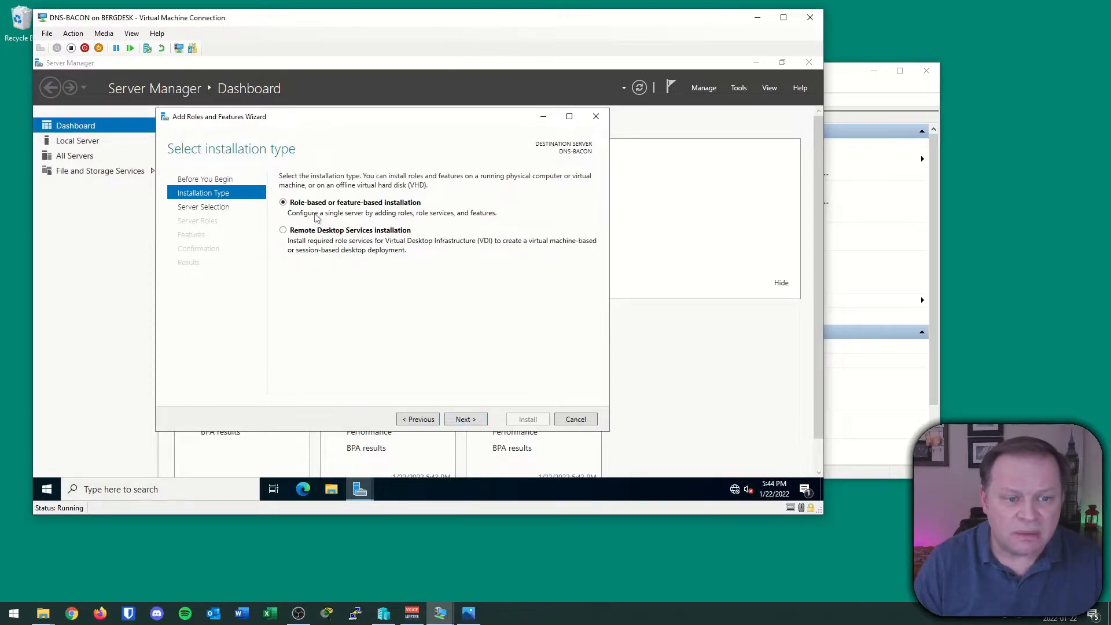
pyautogui.click(470, 419)
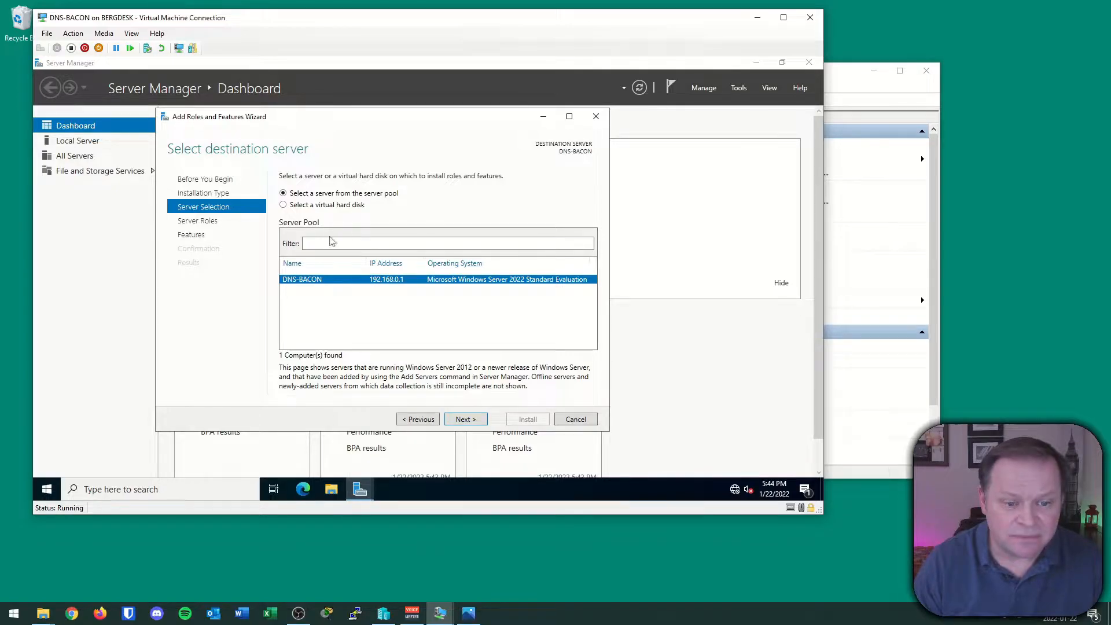
pyautogui.click(463, 420)
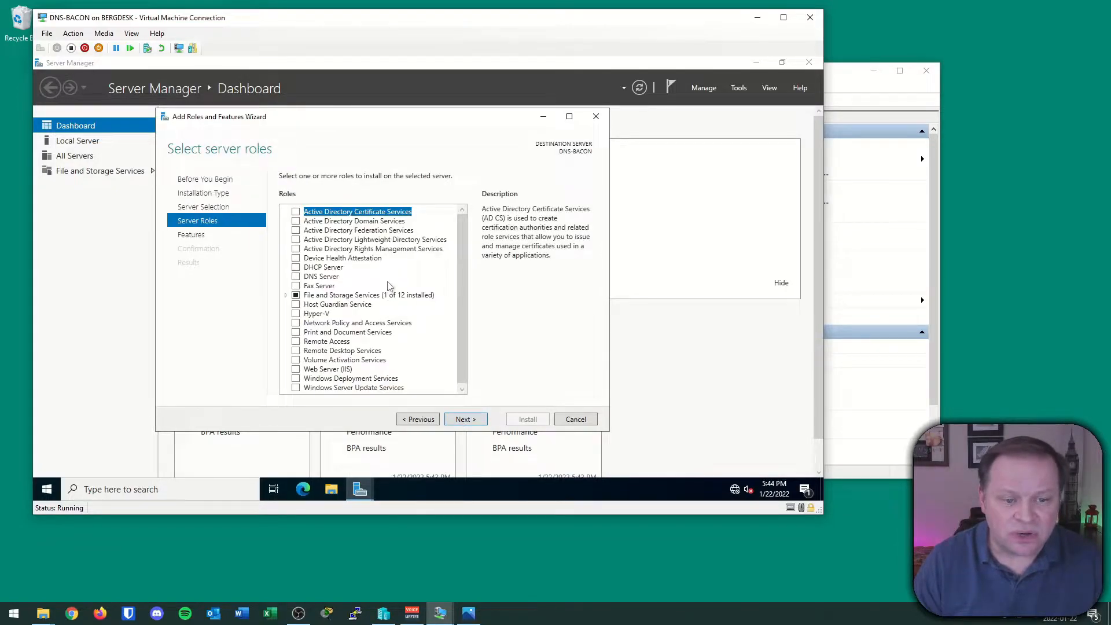
# Install the DNS Server role with its management tools and the default features, and close the wizard once installation finishes
pyautogui.click(295, 276)
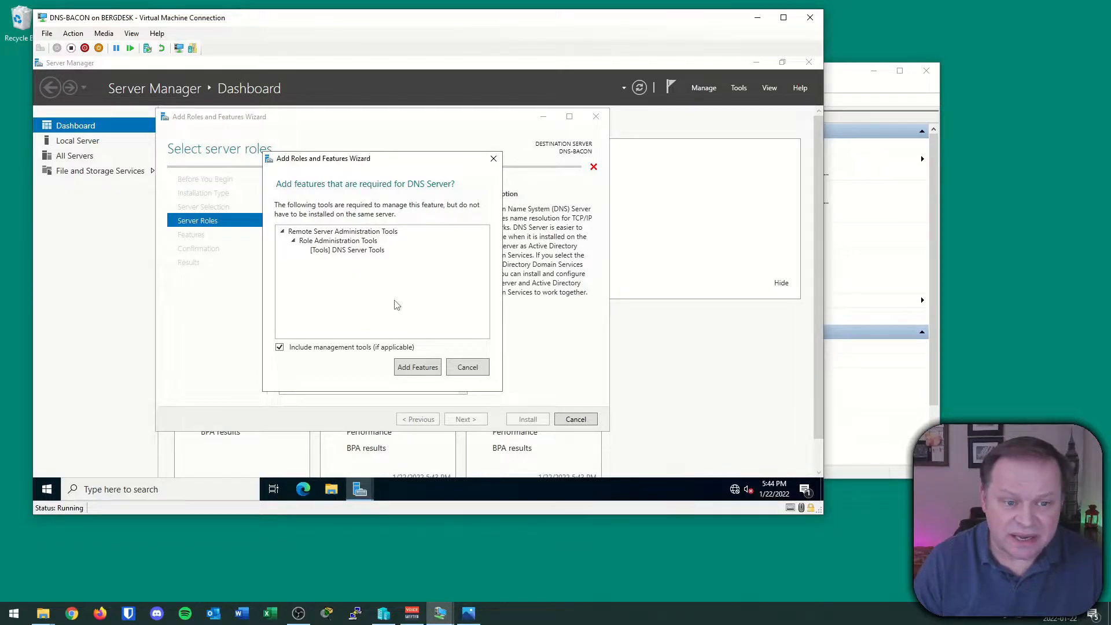
pyautogui.click(429, 368)
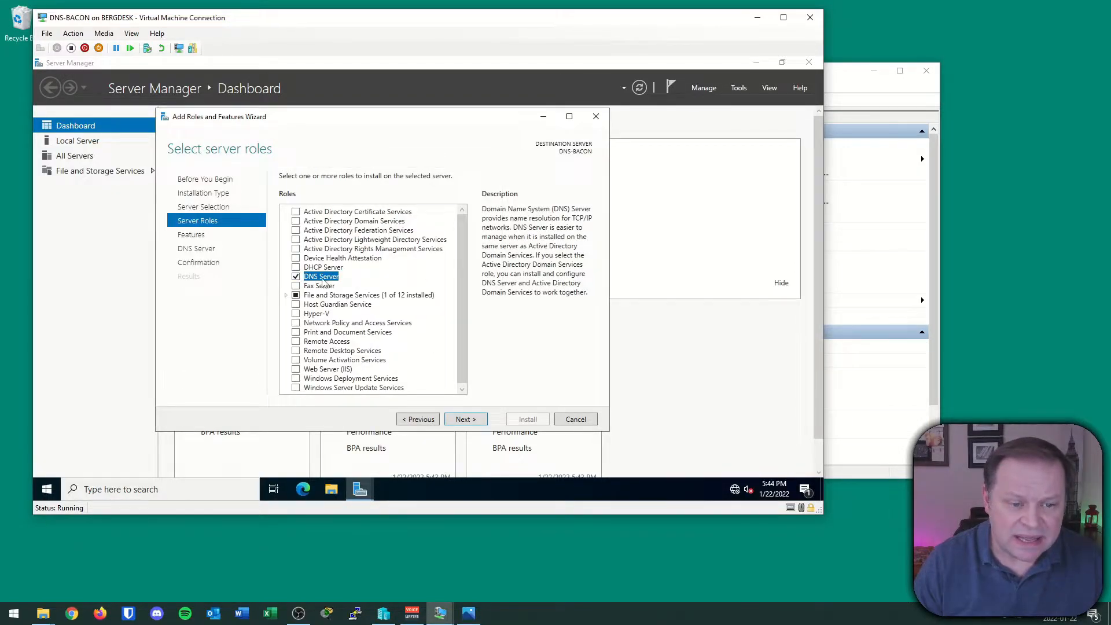
pyautogui.click(465, 421)
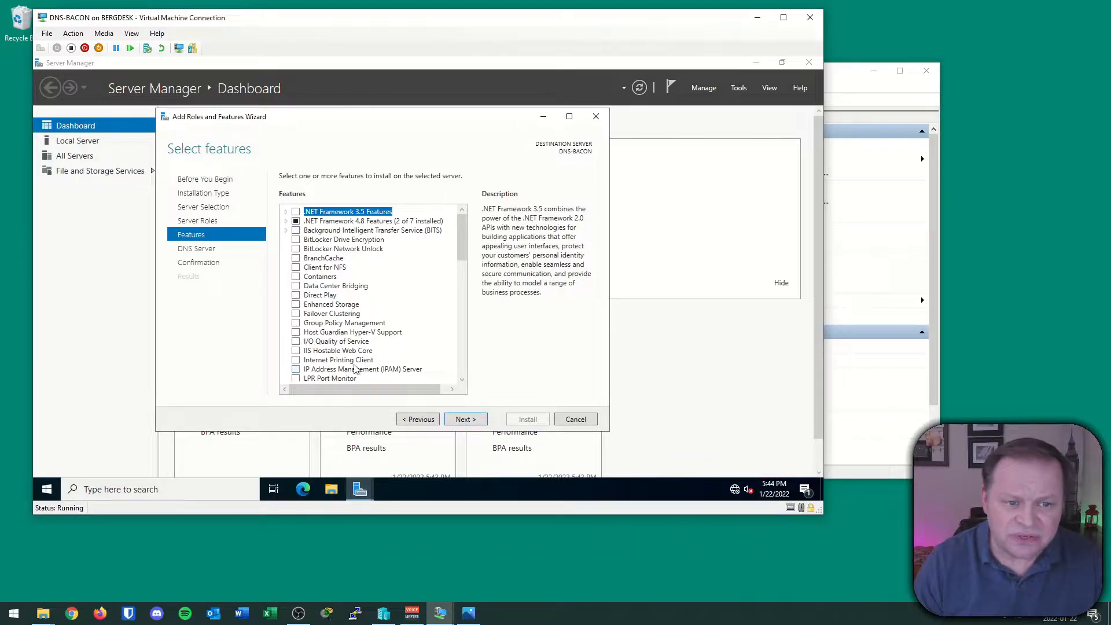
pyautogui.click(466, 419)
pyautogui.click(466, 420)
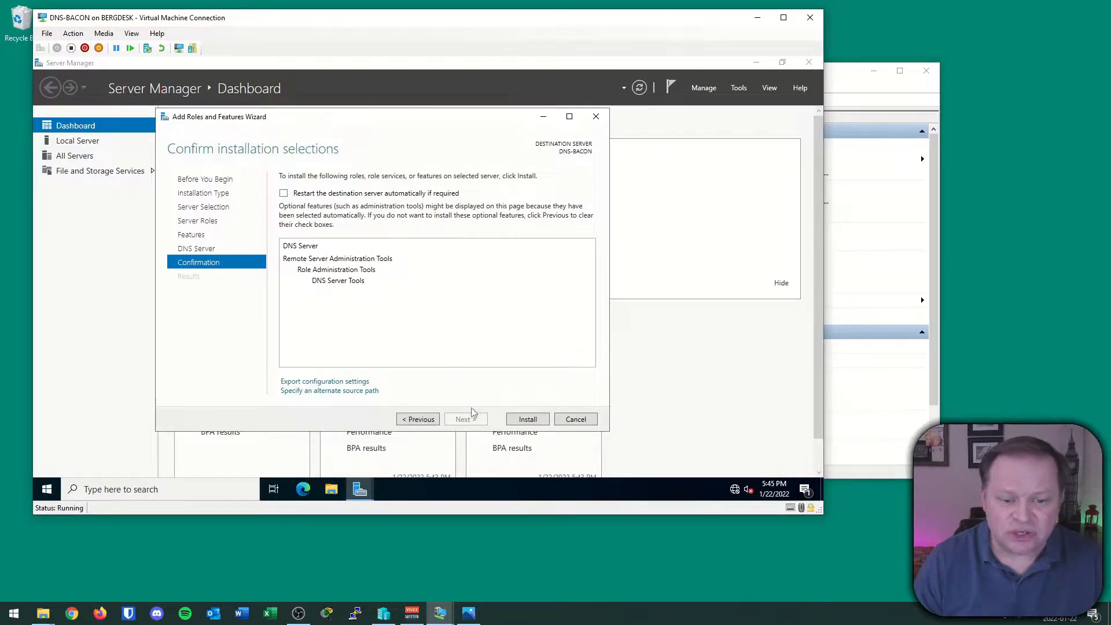
pyautogui.click(528, 420)
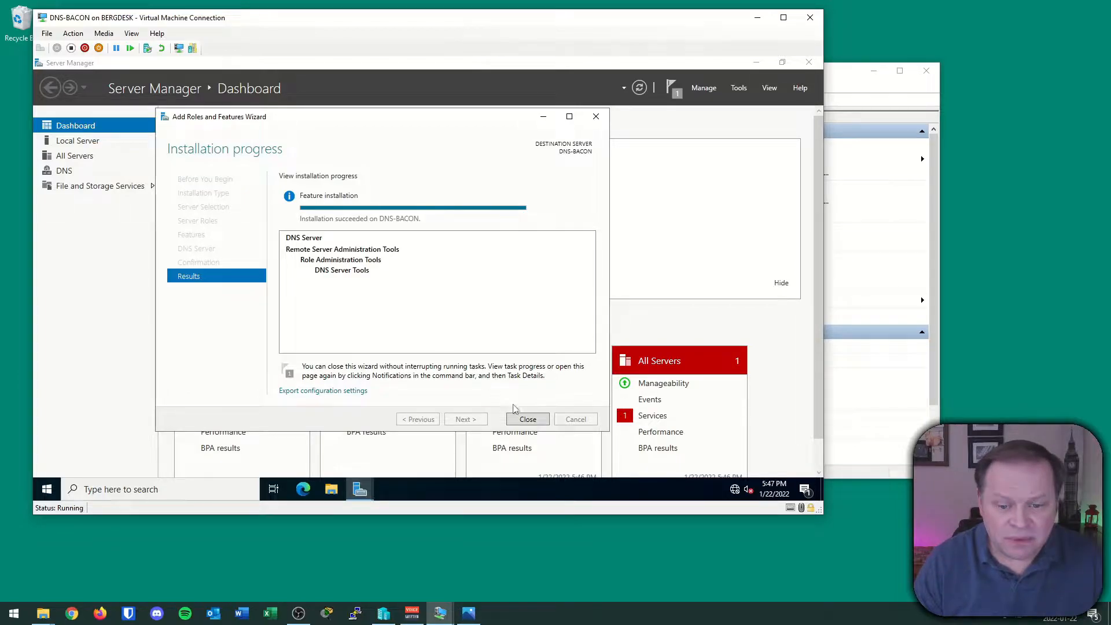
pyautogui.click(523, 418)
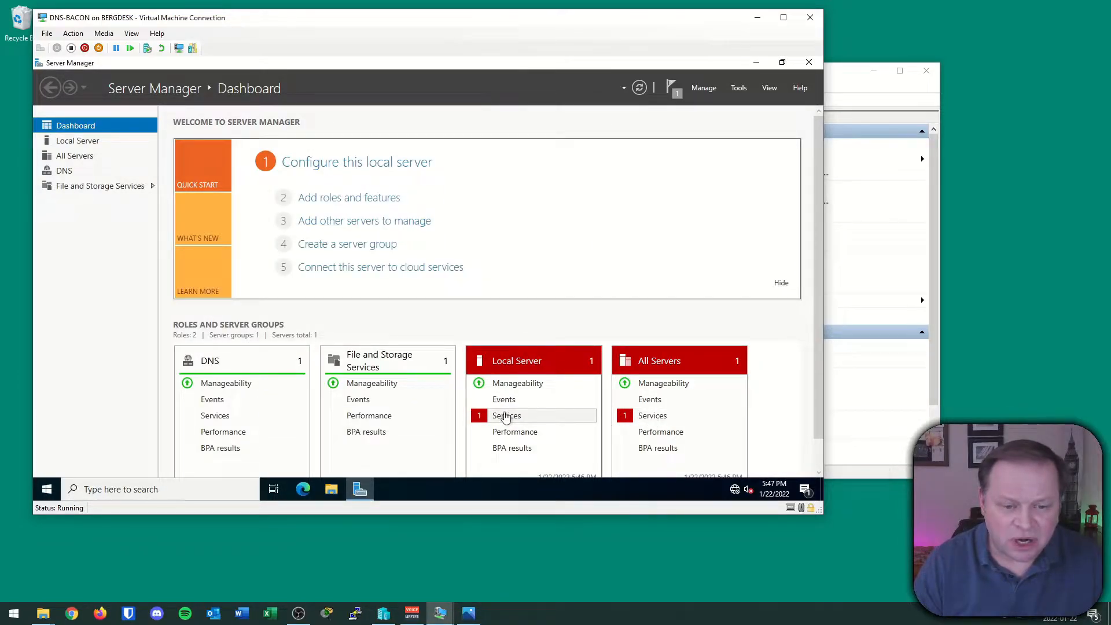
# View the DNS role page in Server Manager and open the DNS Manager console
pyautogui.click(67, 172)
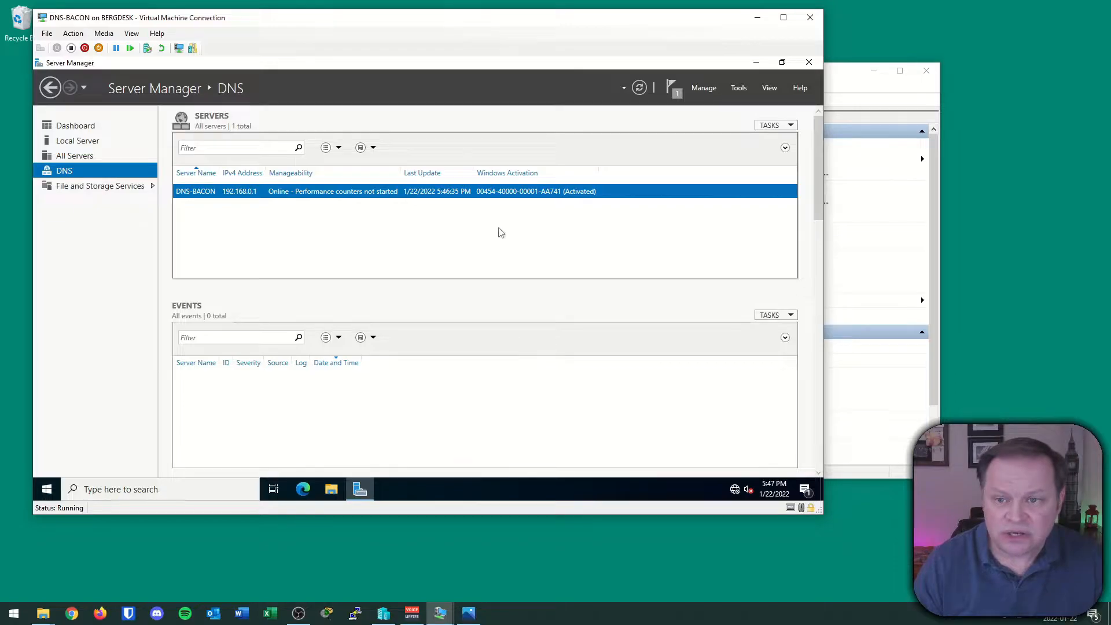
pyautogui.click(739, 89)
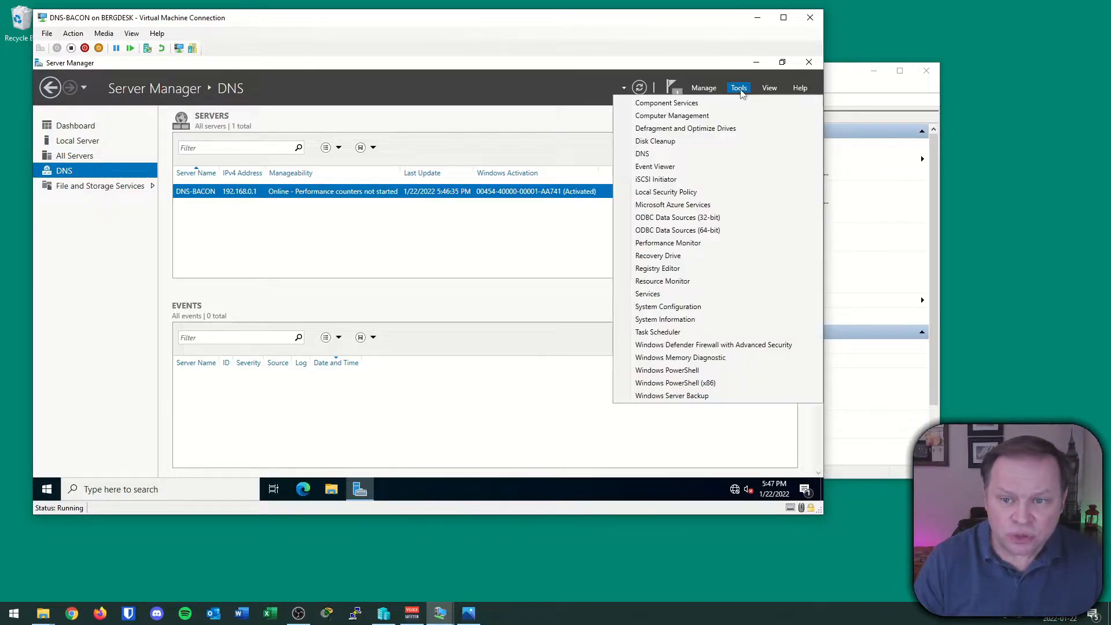
pyautogui.click(663, 154)
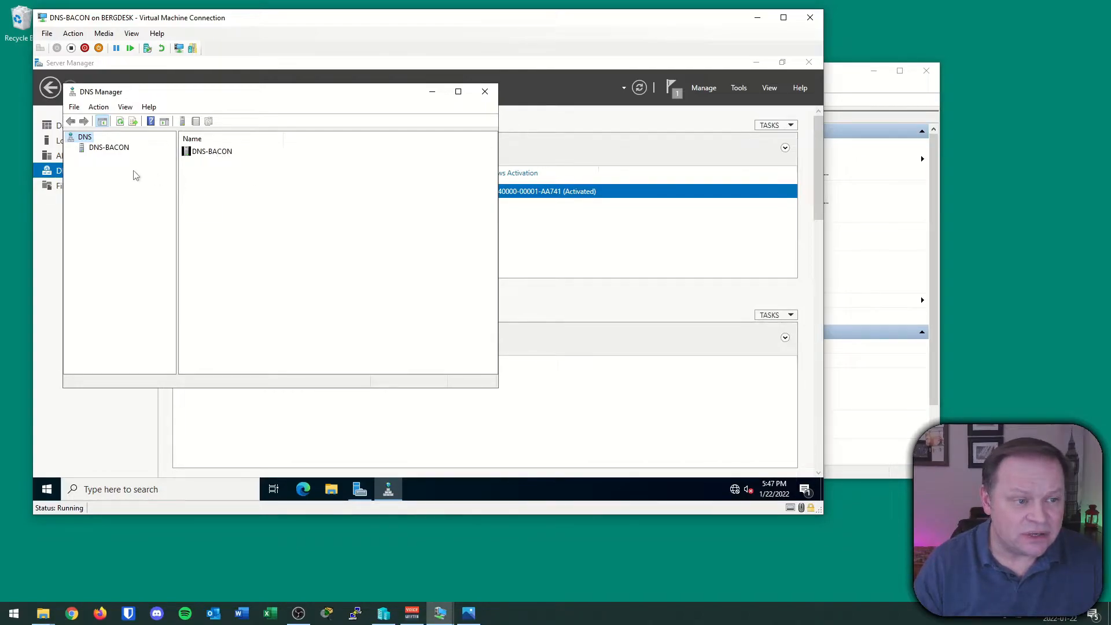
# Expand the DNS-BACON server and look through its Forward Lookup Zones, Reverse Lookup Zones and Trust Points folders
pyautogui.click(108, 149)
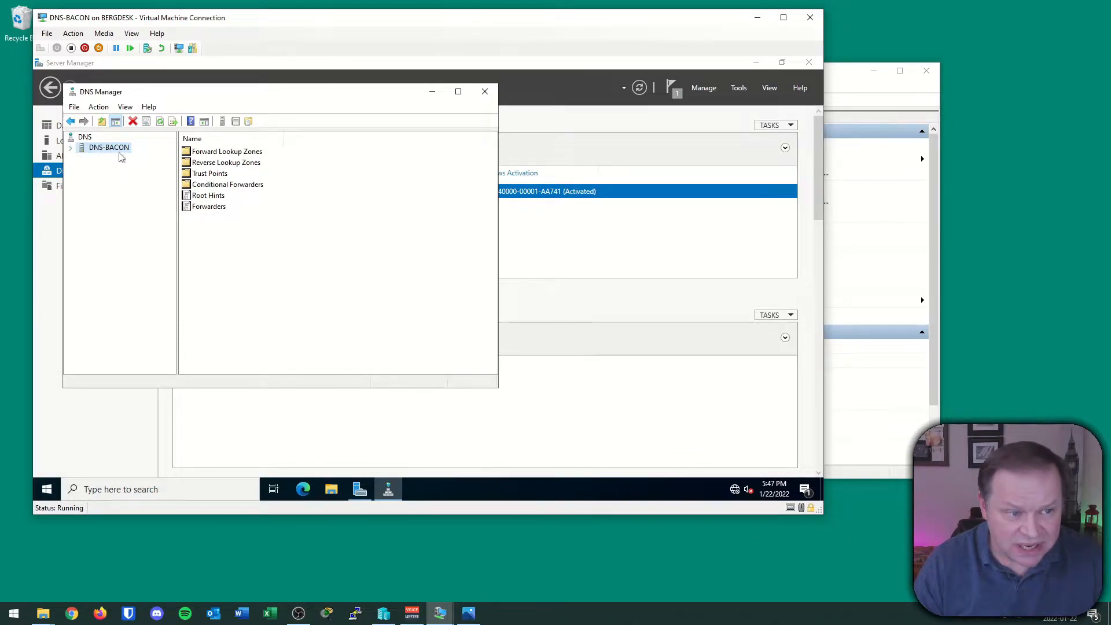
pyautogui.click(71, 149)
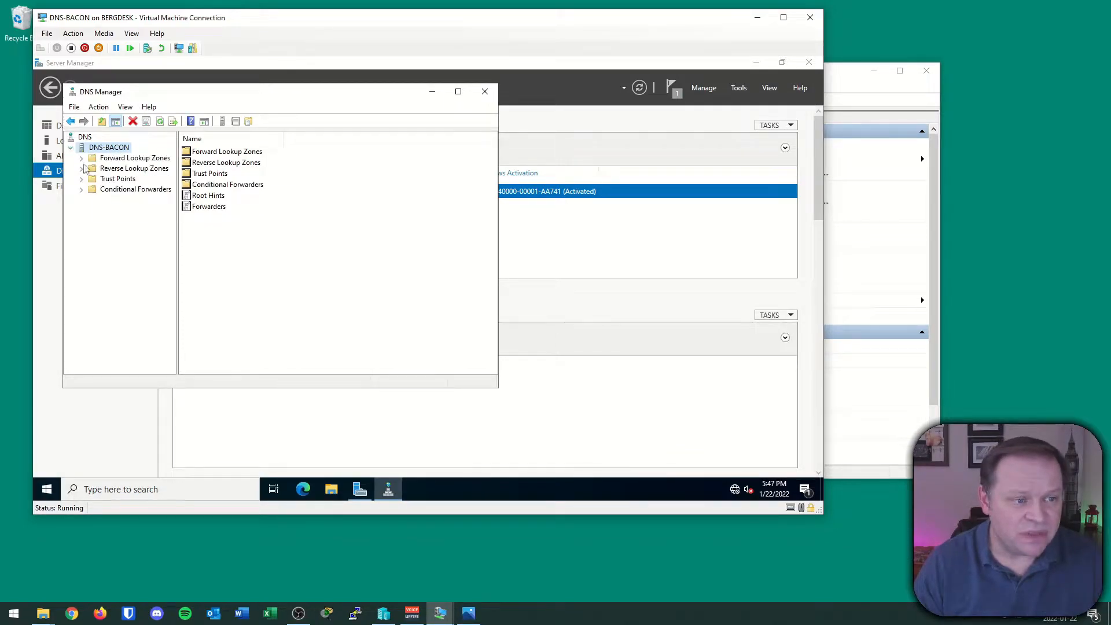
pyautogui.click(82, 159)
pyautogui.click(86, 170)
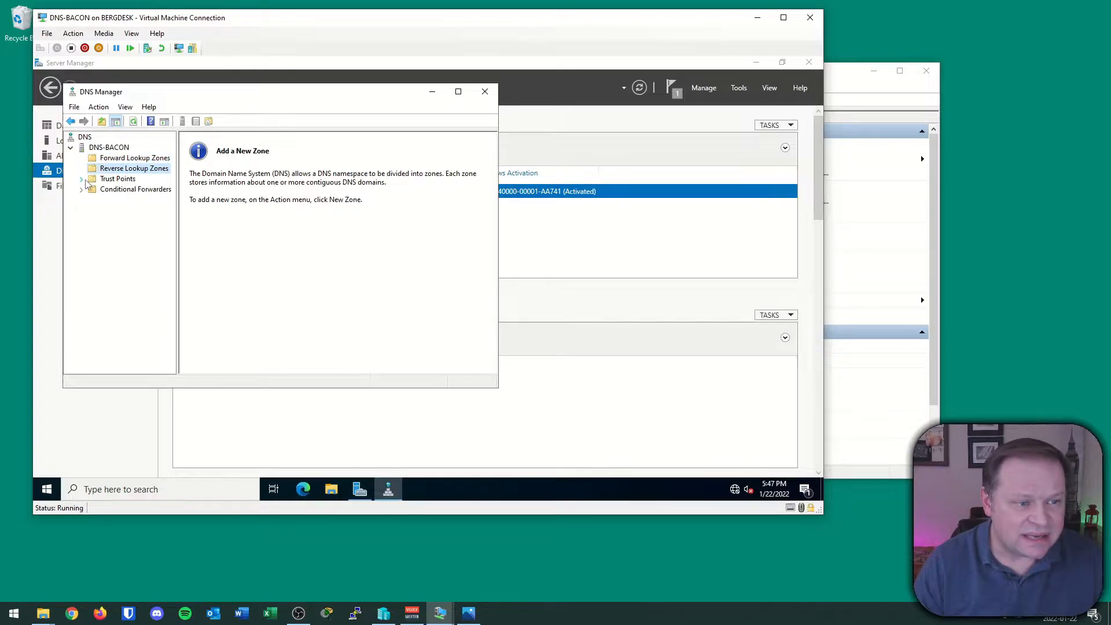
pyautogui.click(87, 180)
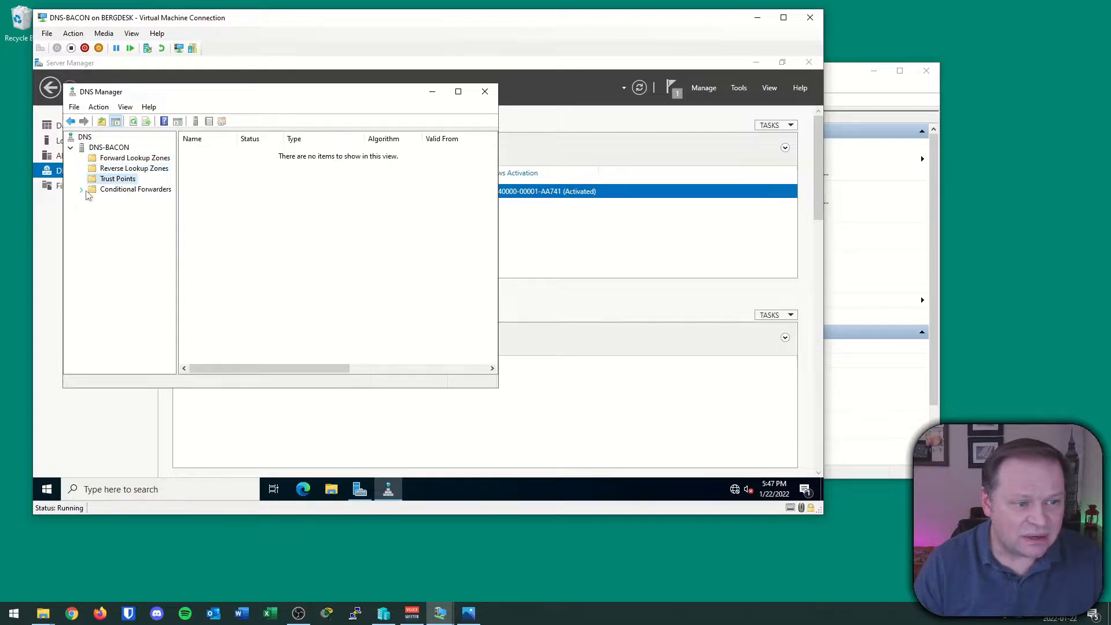
# Start a new zone under Forward Lookup Zones and choose Primary zone as its type
pyautogui.click(124, 159)
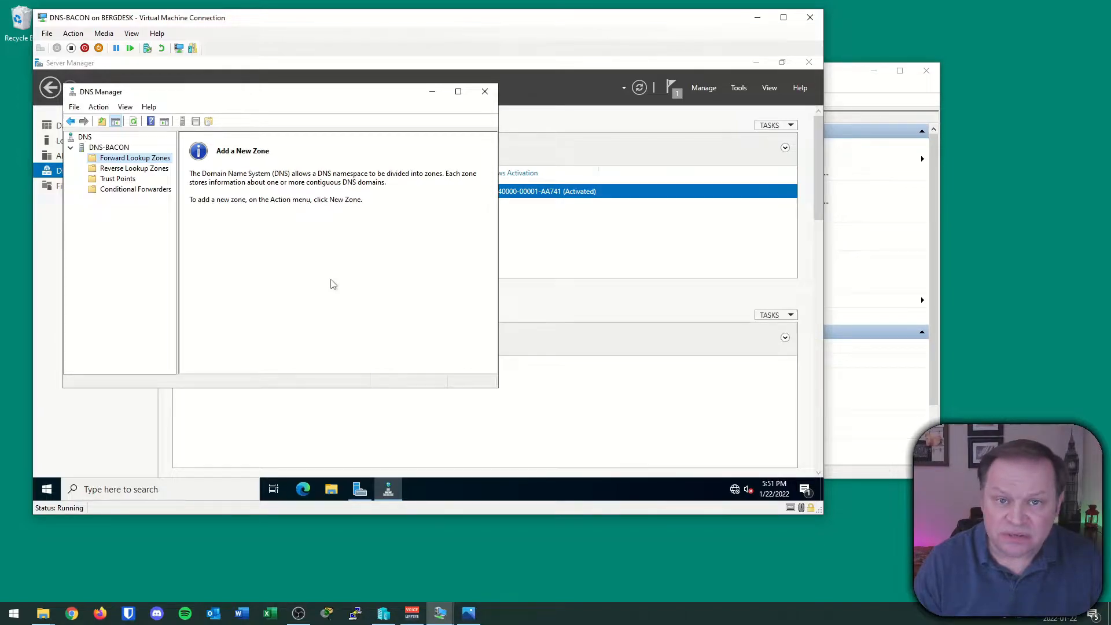
pyautogui.rightClick(127, 161)
pyautogui.click(142, 160)
pyautogui.rightClick(143, 161)
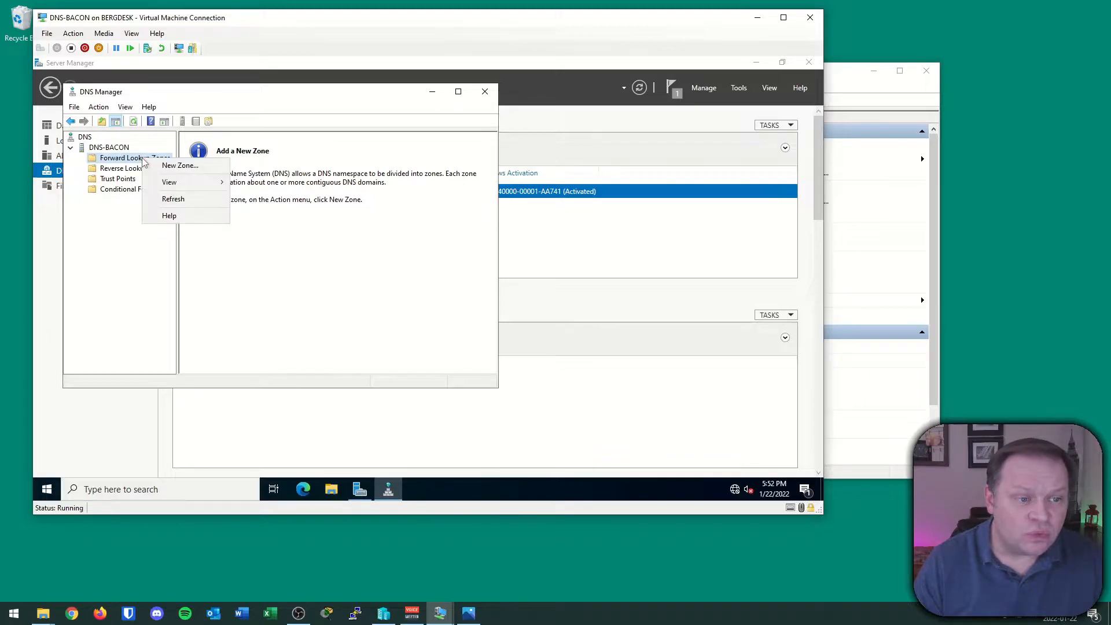
pyautogui.click(175, 166)
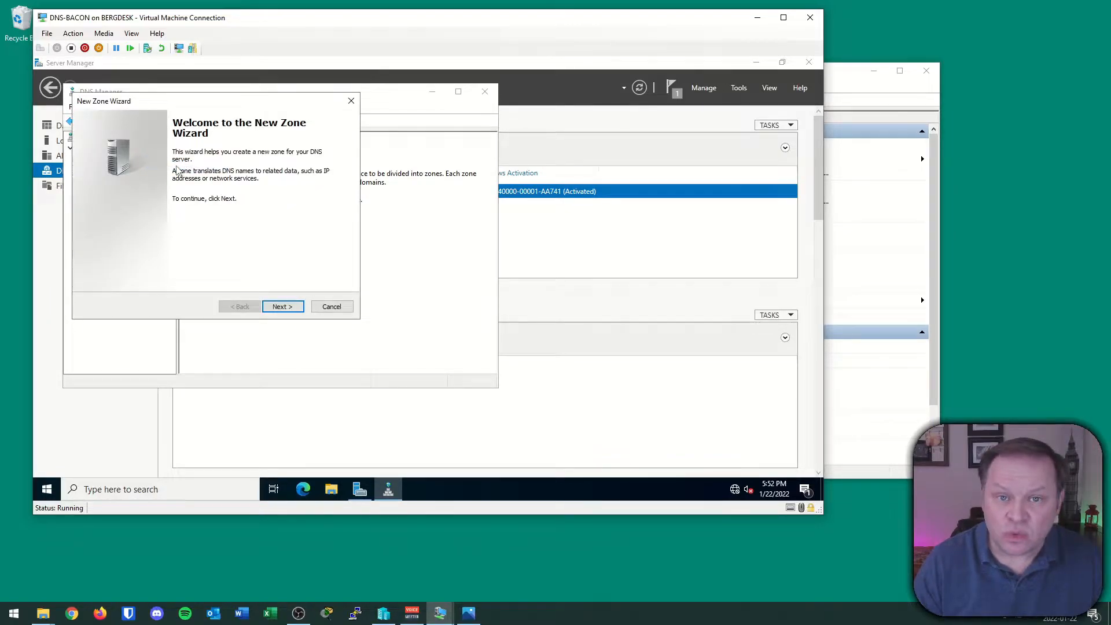
pyautogui.click(295, 305)
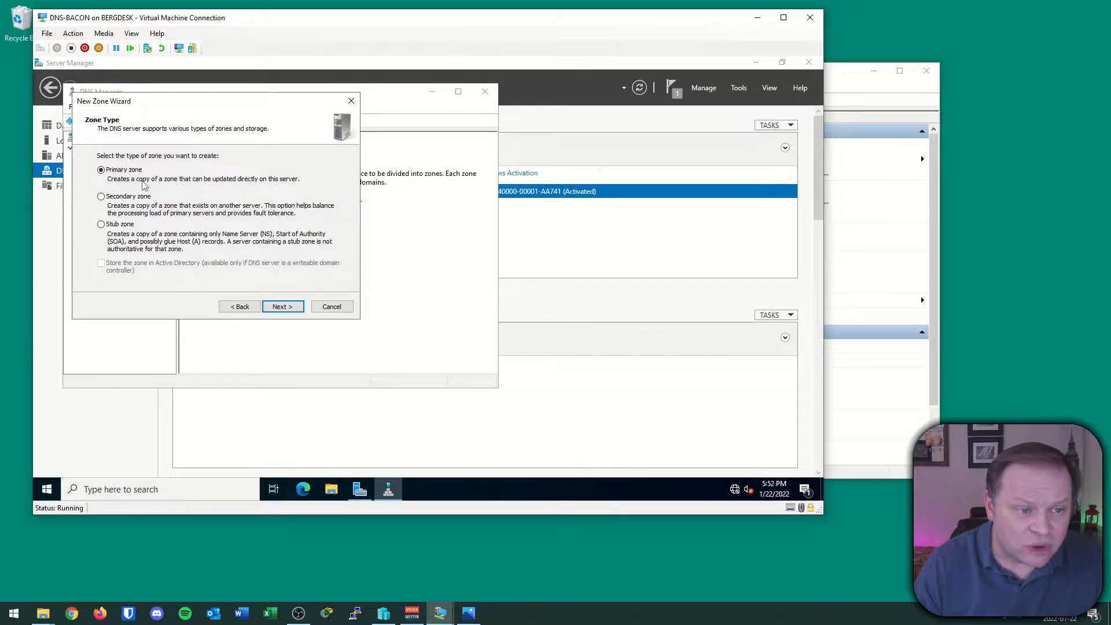
pyautogui.click(283, 307)
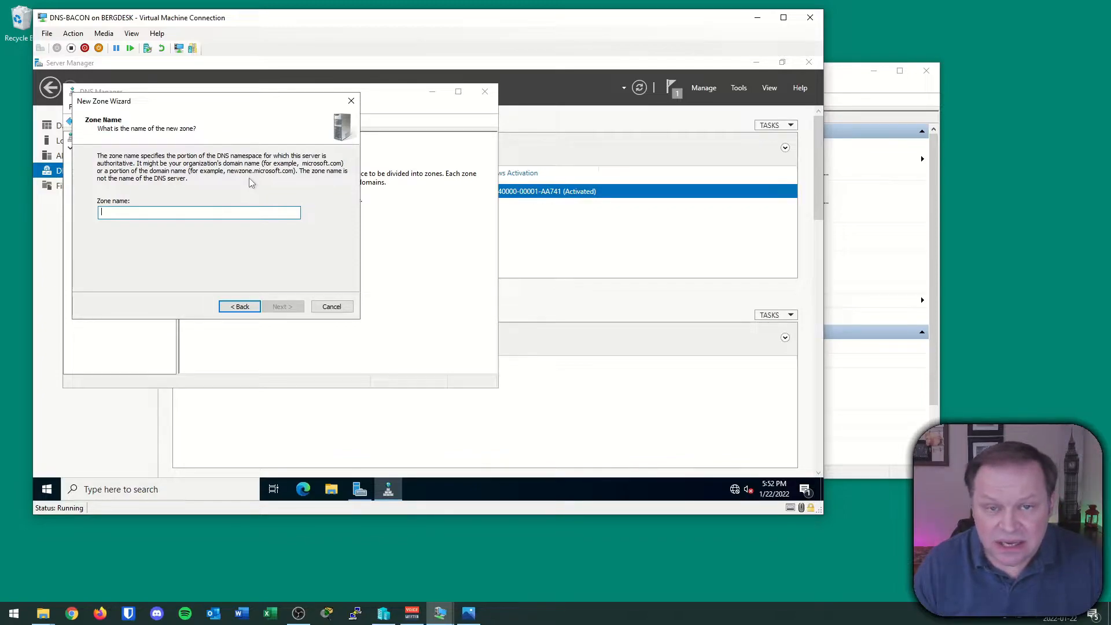
# Name the zone Bacon.com, create it with the new zone file Bacon.com.dns, and disallow dynamic updates
pyautogui.write('B')
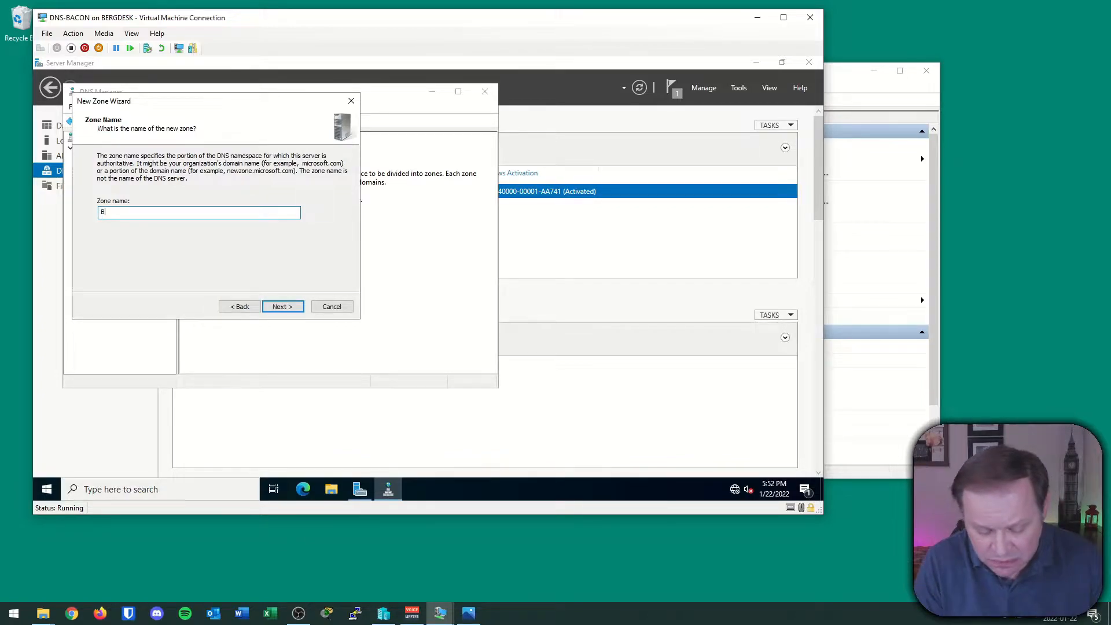
pyautogui.write('acon.com')
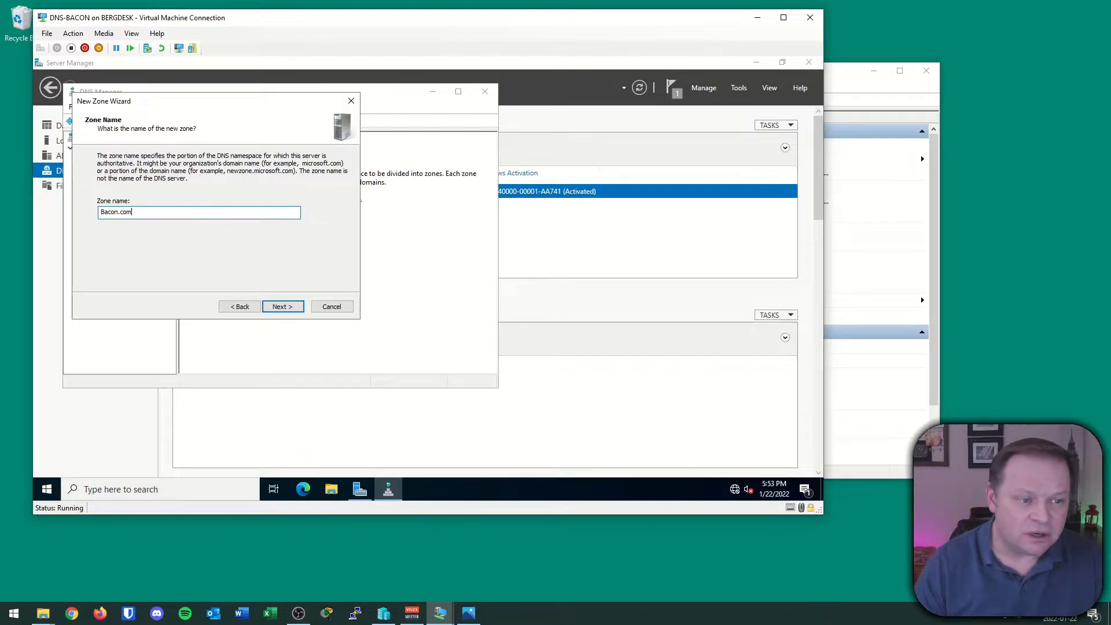
pyautogui.click(285, 310)
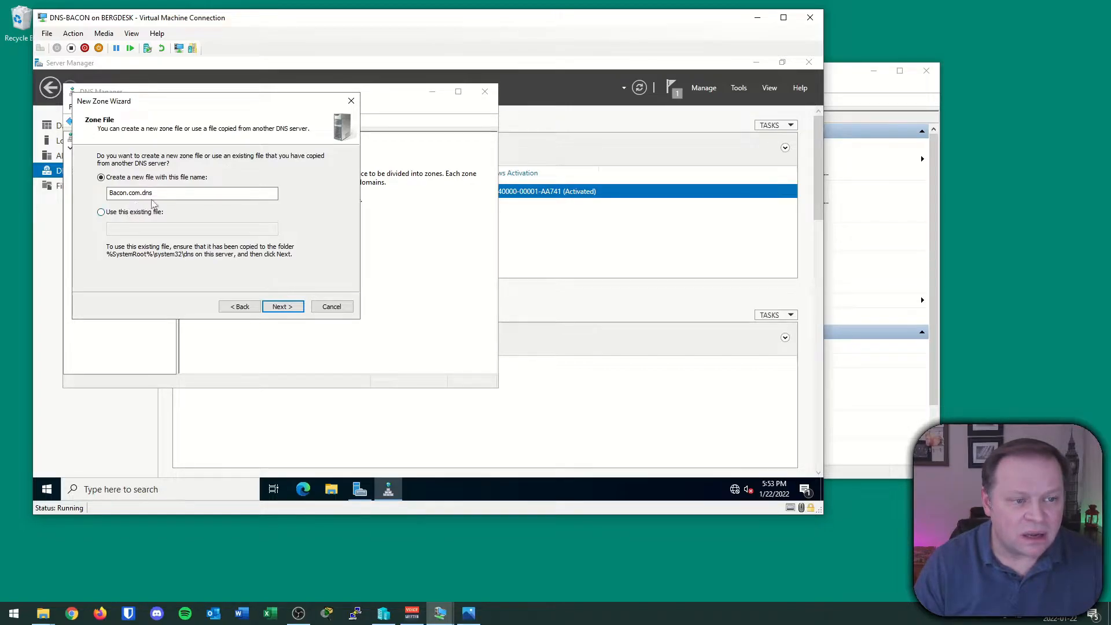
pyautogui.click(280, 309)
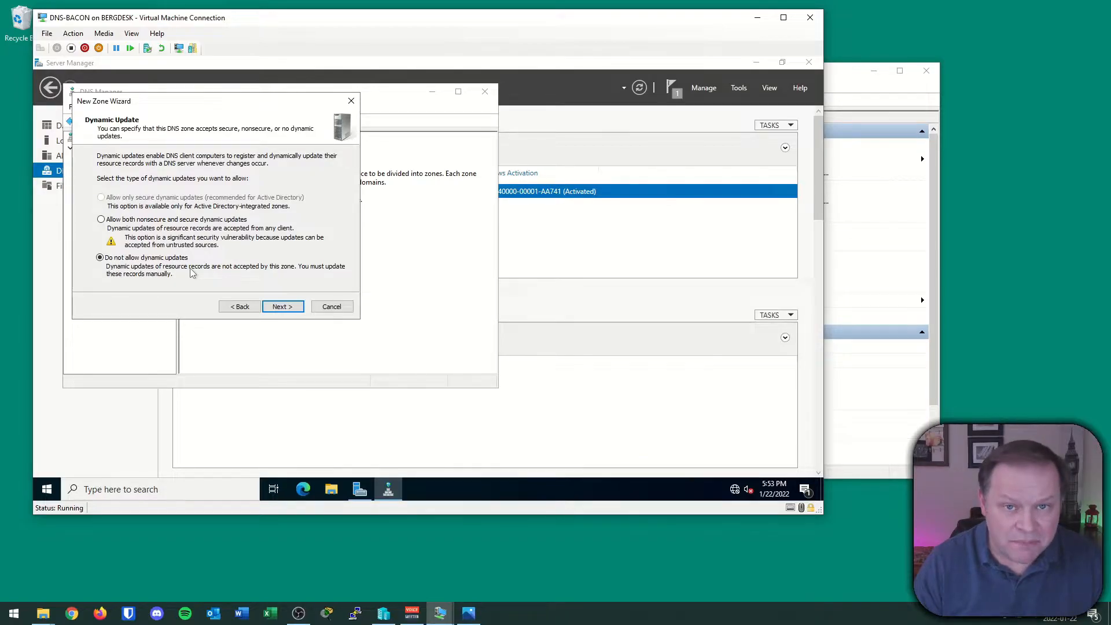
pyautogui.click(281, 308)
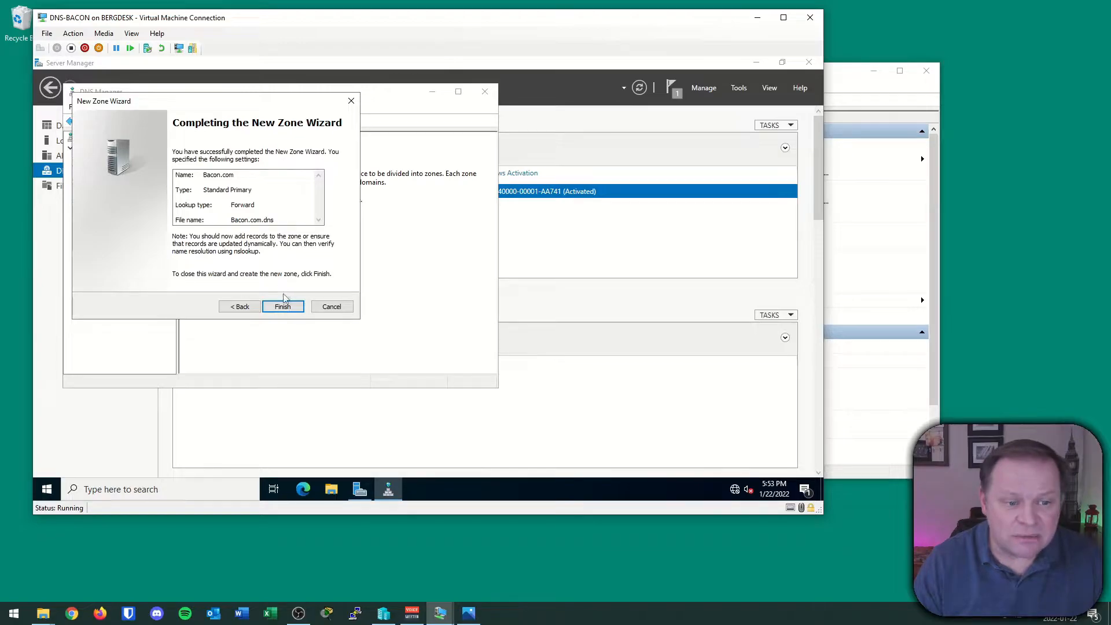
pyautogui.click(282, 307)
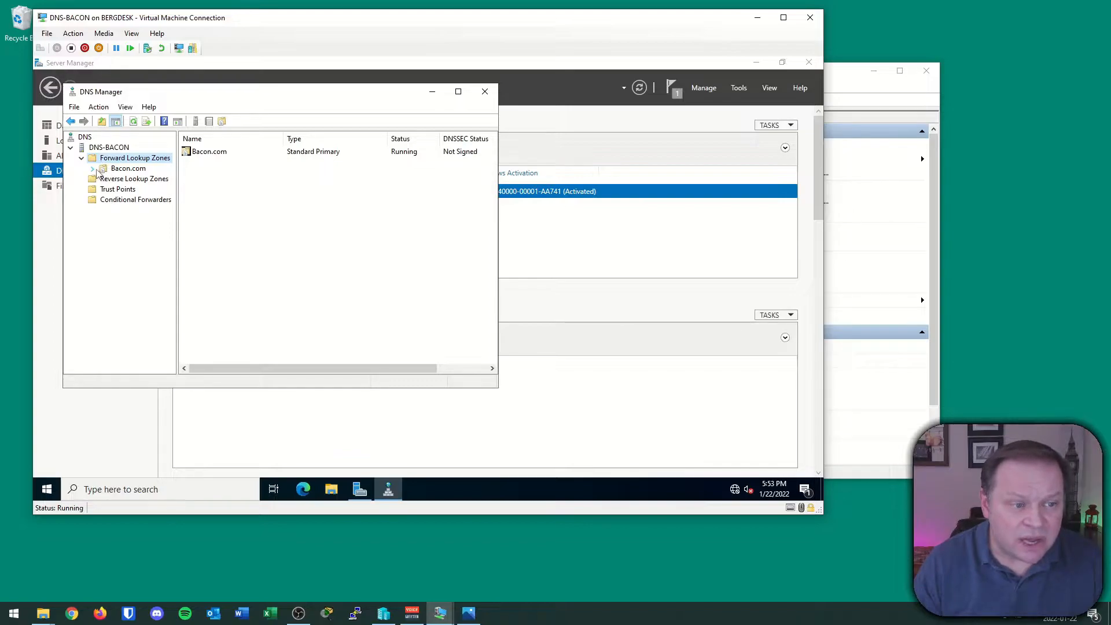
# Show the Bacon.com zone's records in a wider DNS Manager window and open the Start of Authority record's properties
pyautogui.click(113, 171)
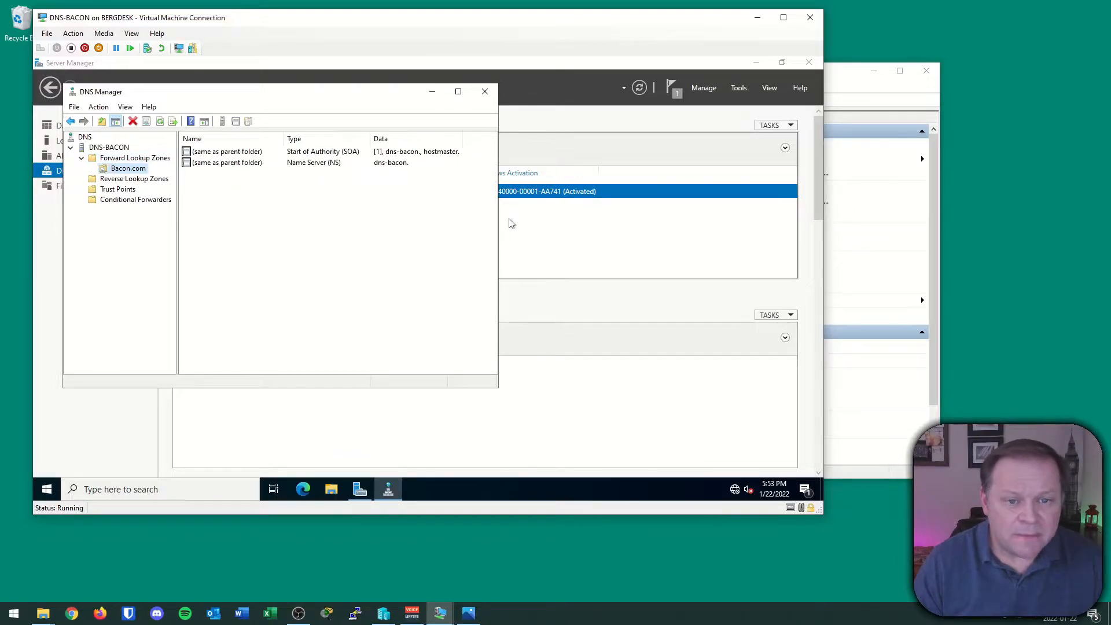
pyautogui.moveTo(498, 230); pyautogui.dragTo(602, 232)
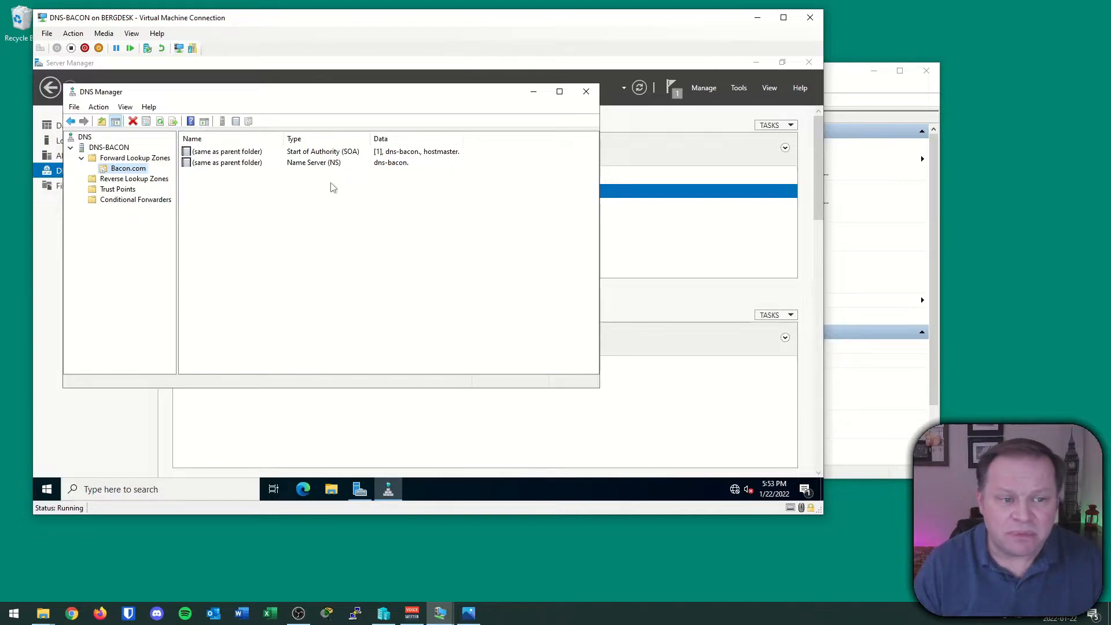
pyautogui.click(296, 155)
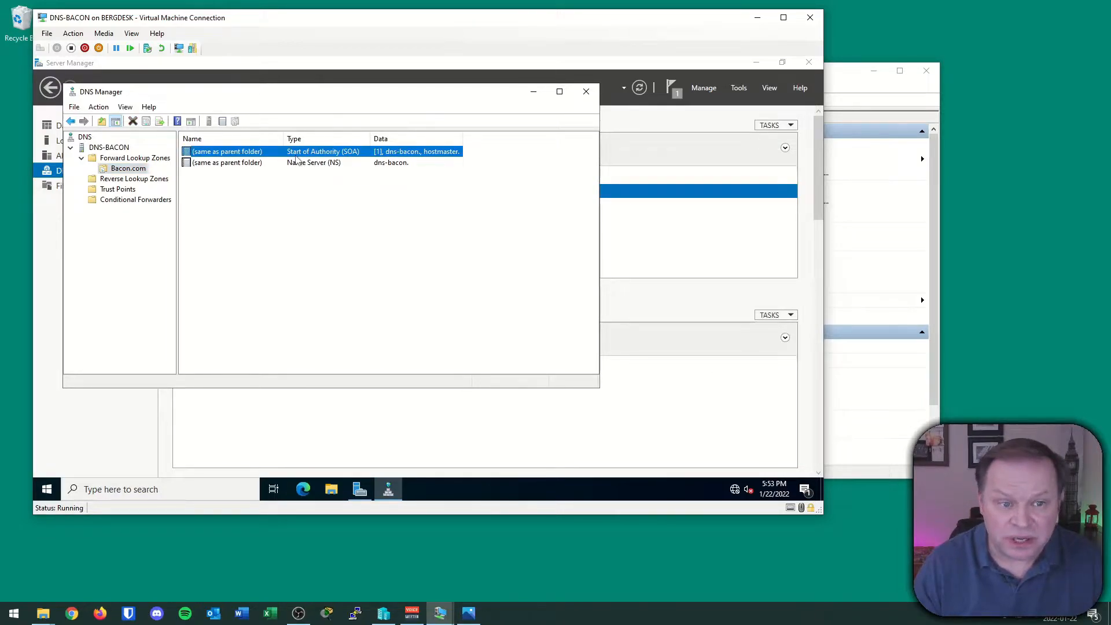
pyautogui.rightClick(296, 160)
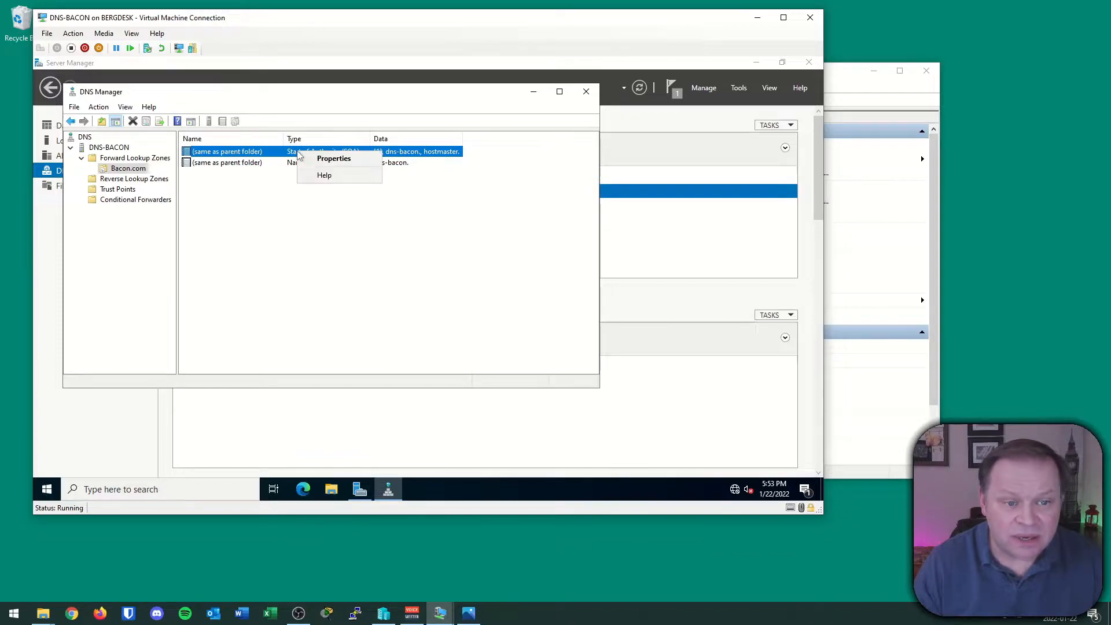
pyautogui.click(319, 157)
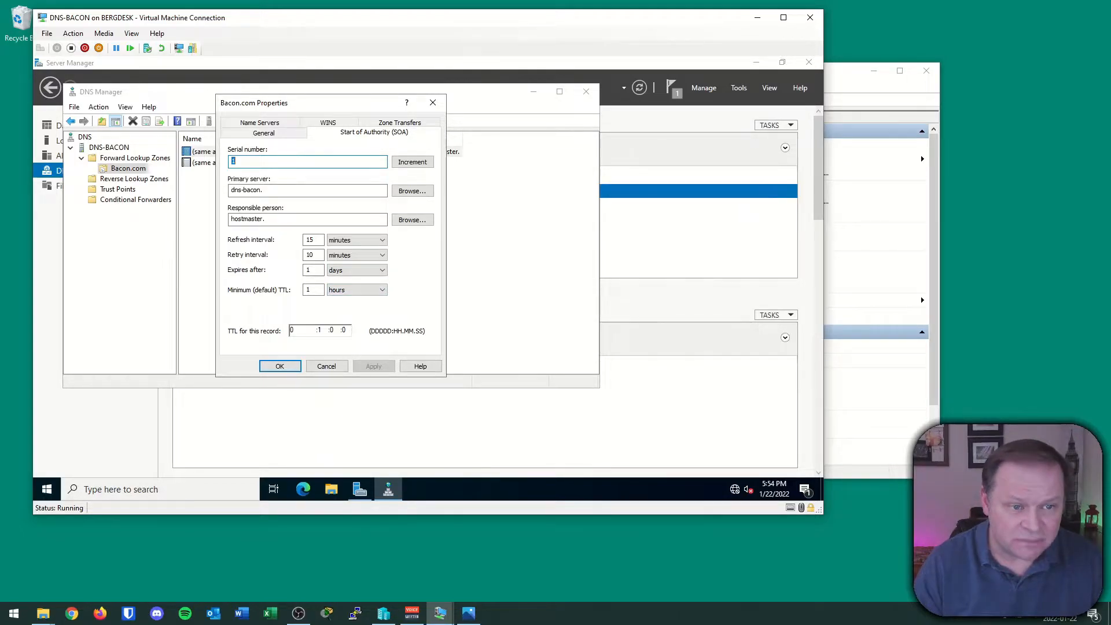
# Resolve the IP addresses of the dns-bacon. name server for the Bacon.com zone and save the zone properties
pyautogui.click(260, 122)
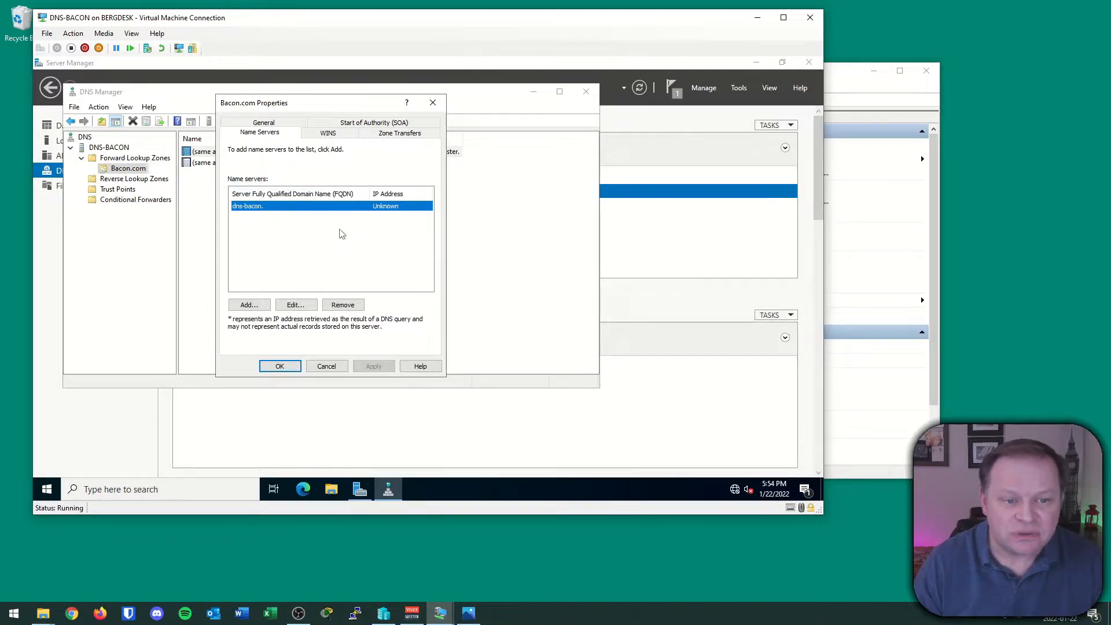
pyautogui.click(305, 307)
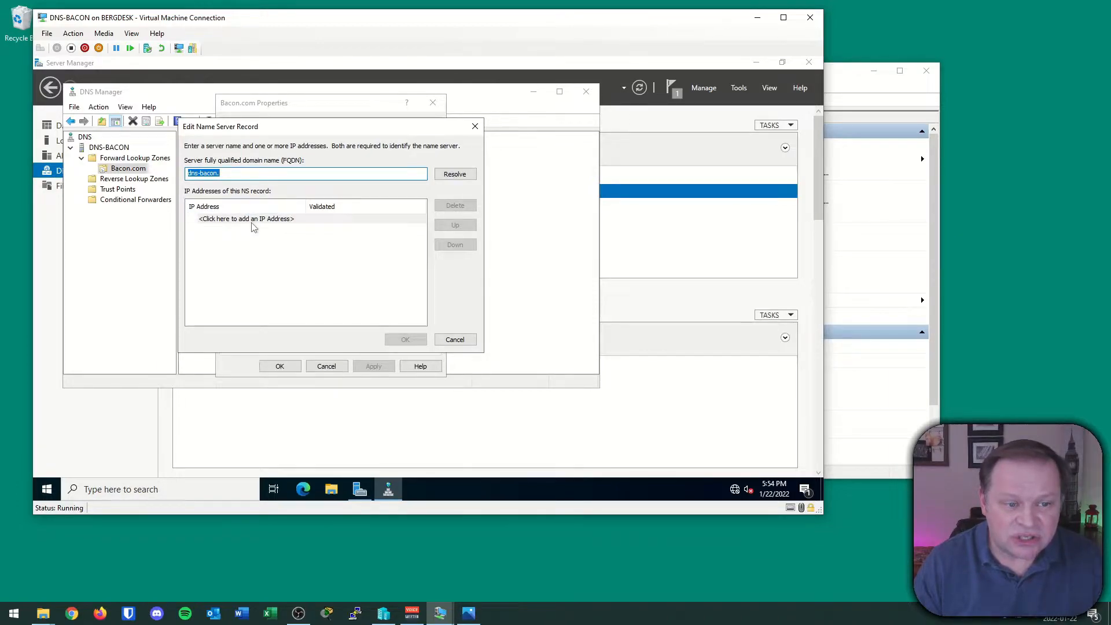
pyautogui.click(455, 174)
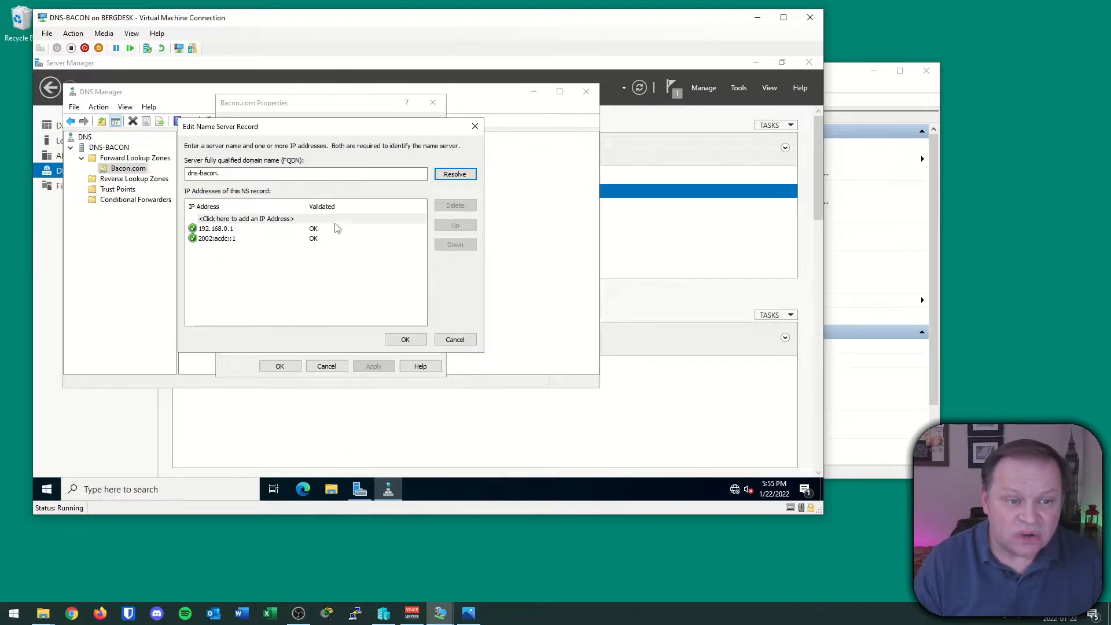
pyautogui.click(405, 341)
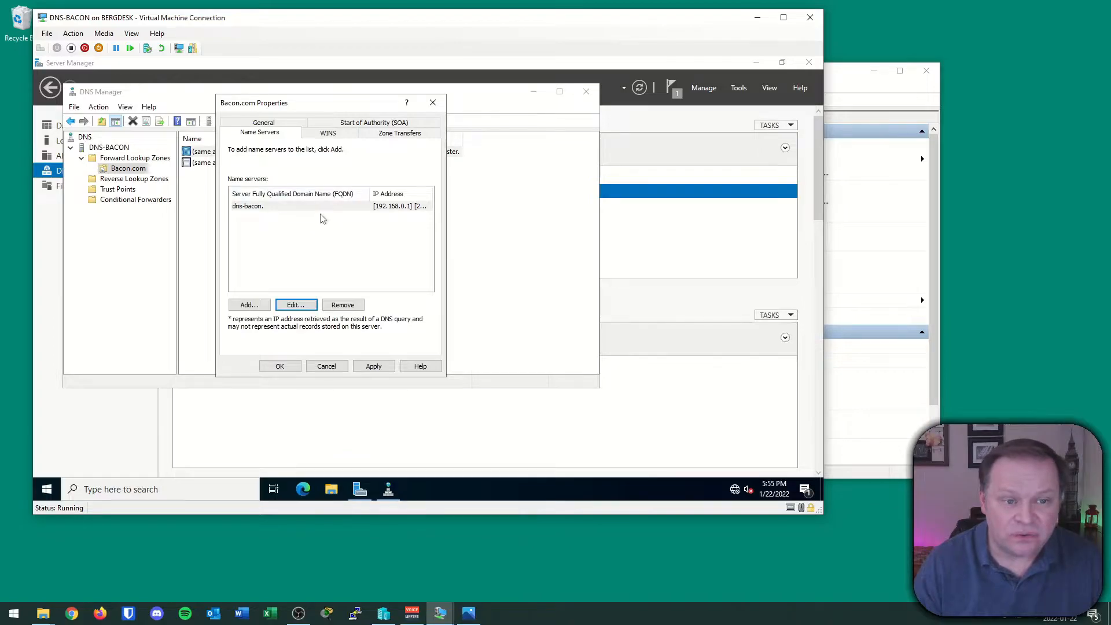
pyautogui.click(280, 365)
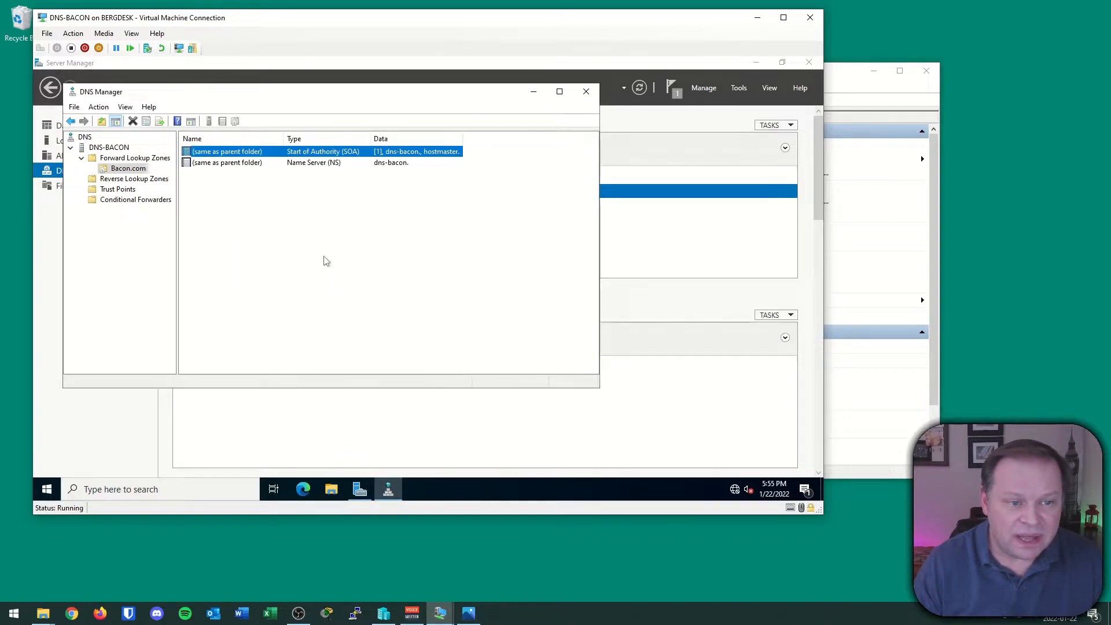
# Open the Name Server record's properties and review the zone's general, Start of Authority and name server settings
pyautogui.click(229, 164)
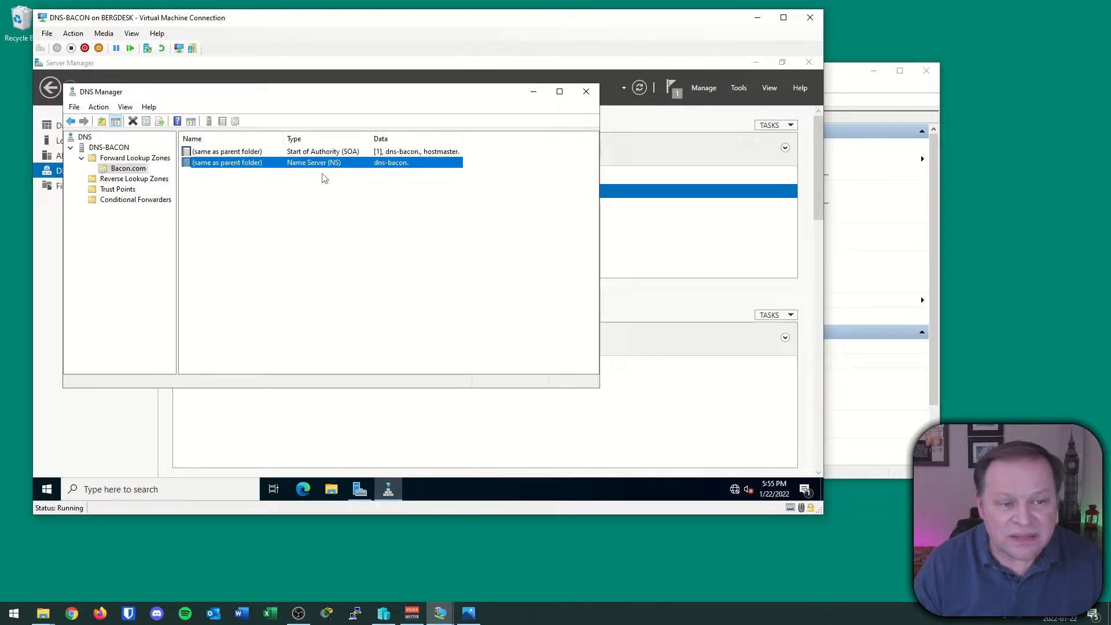
pyautogui.rightClick(247, 164)
pyautogui.click(274, 173)
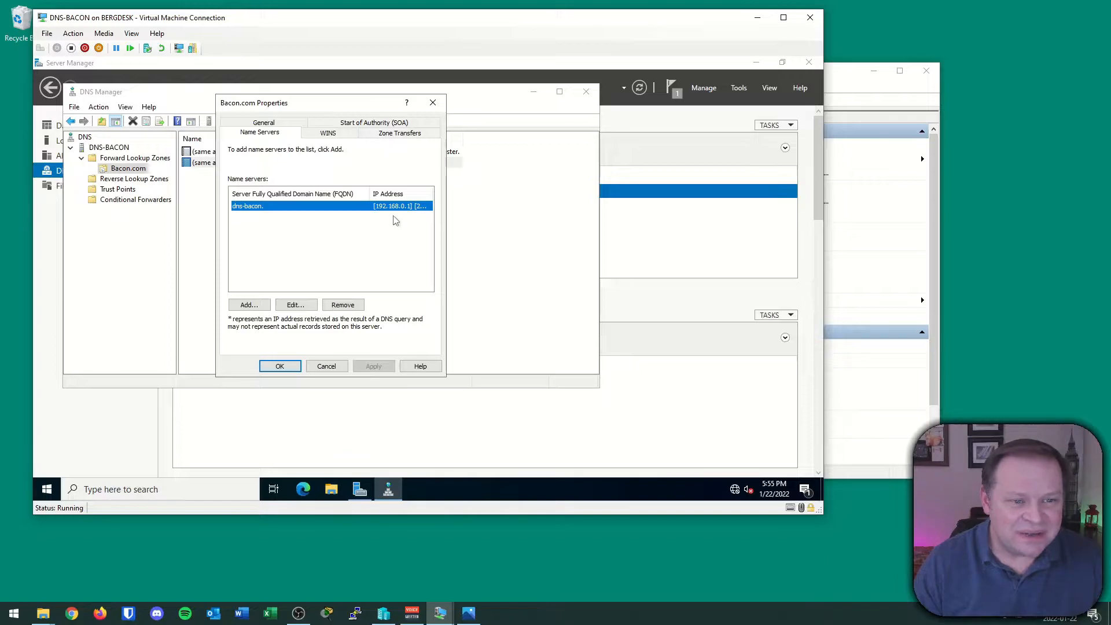
pyautogui.click(261, 123)
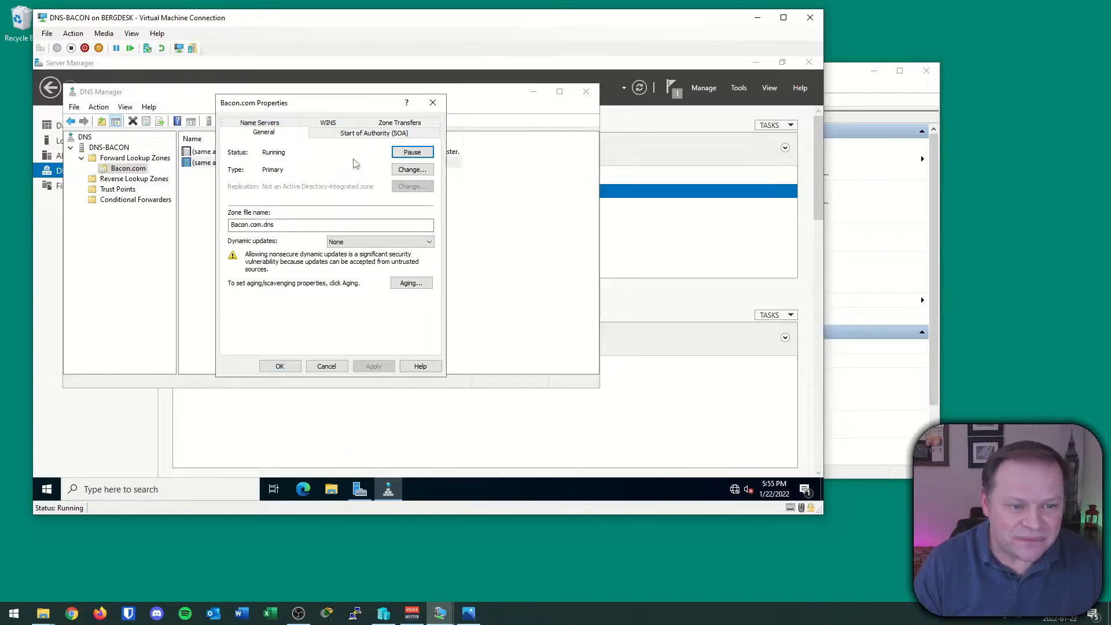
pyautogui.click(366, 136)
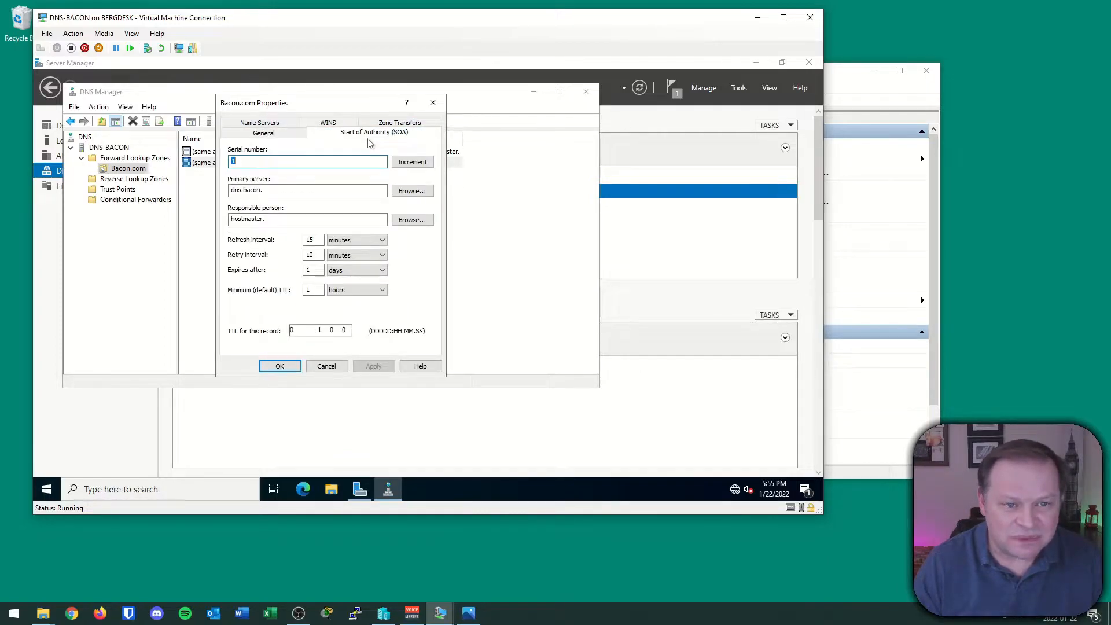
pyautogui.click(260, 124)
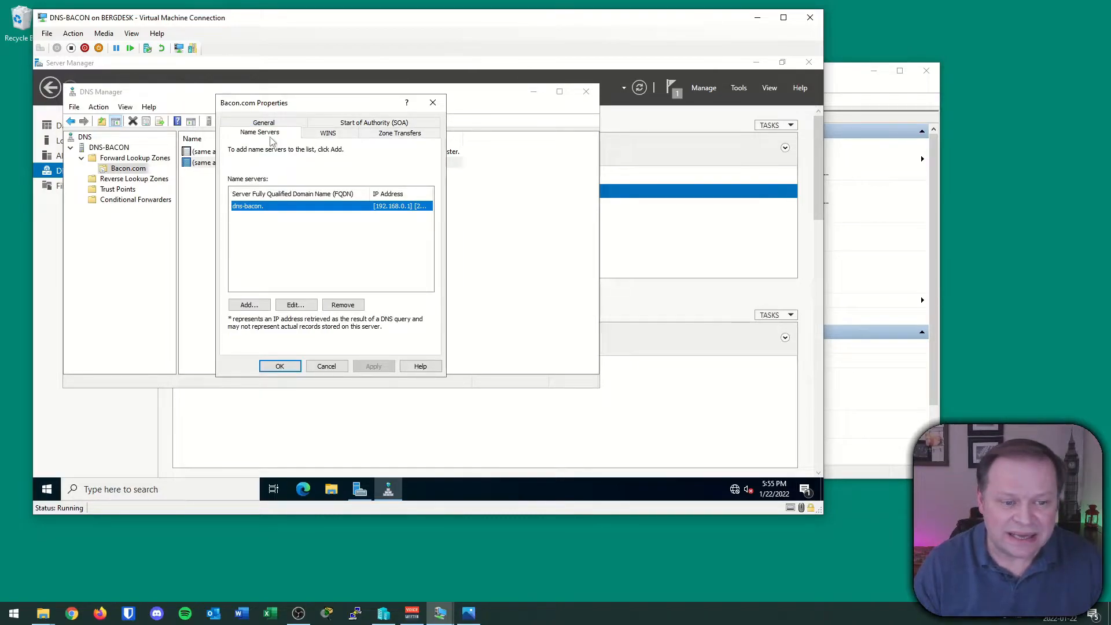
# Check the IP addresses and validation of the dns-bacon. name server entry, and apply and close the zone properties
pyautogui.click(295, 304)
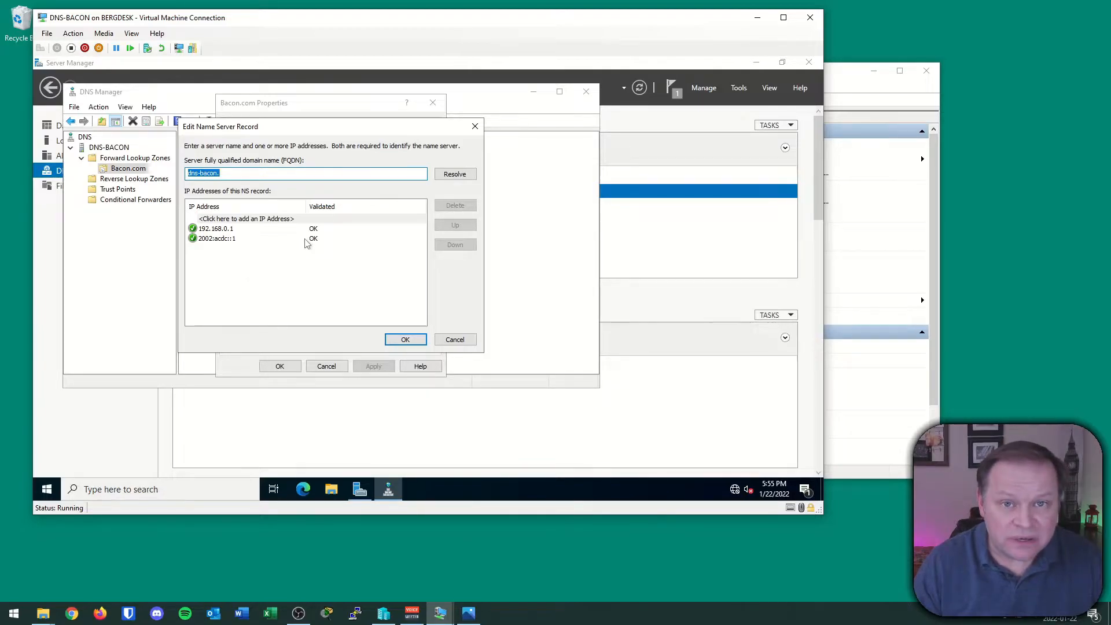
pyautogui.click(407, 341)
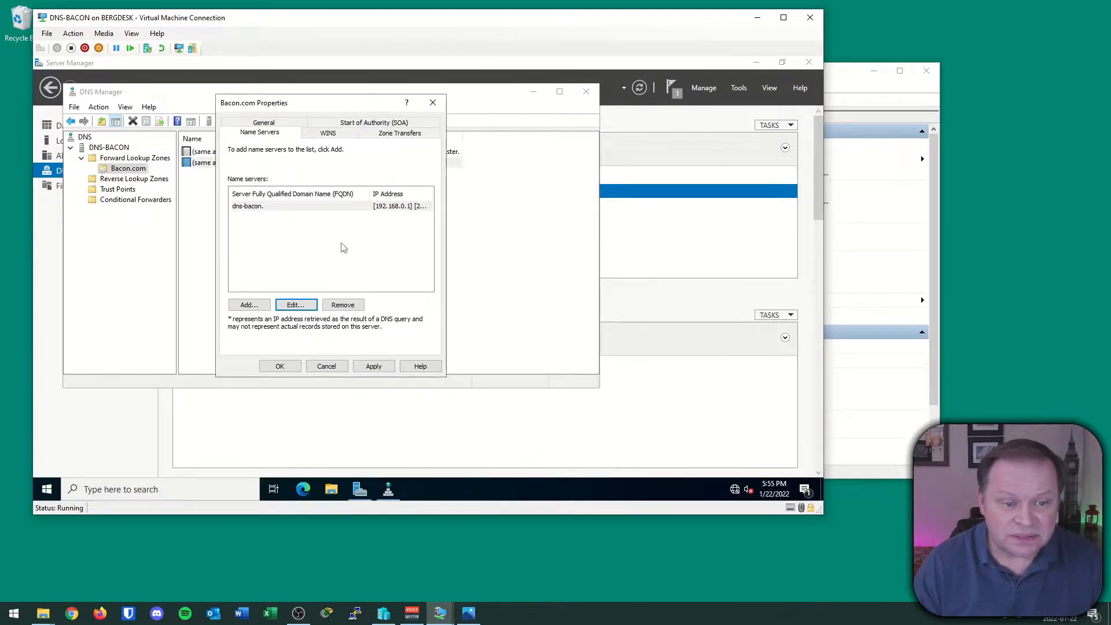
pyautogui.click(374, 365)
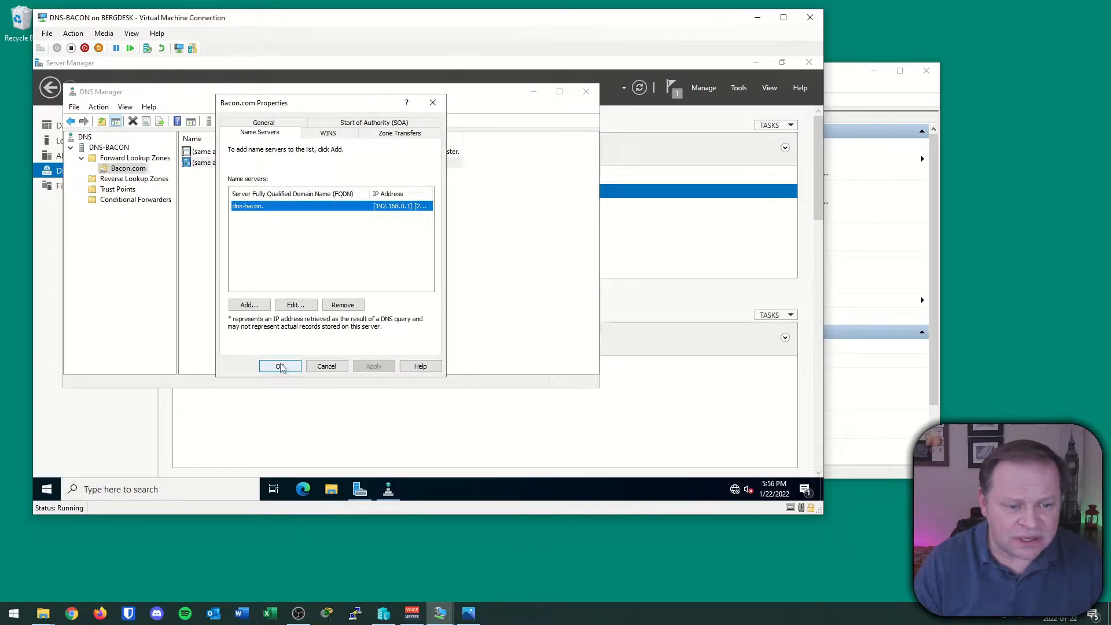
pyautogui.click(280, 365)
pyautogui.click(249, 203)
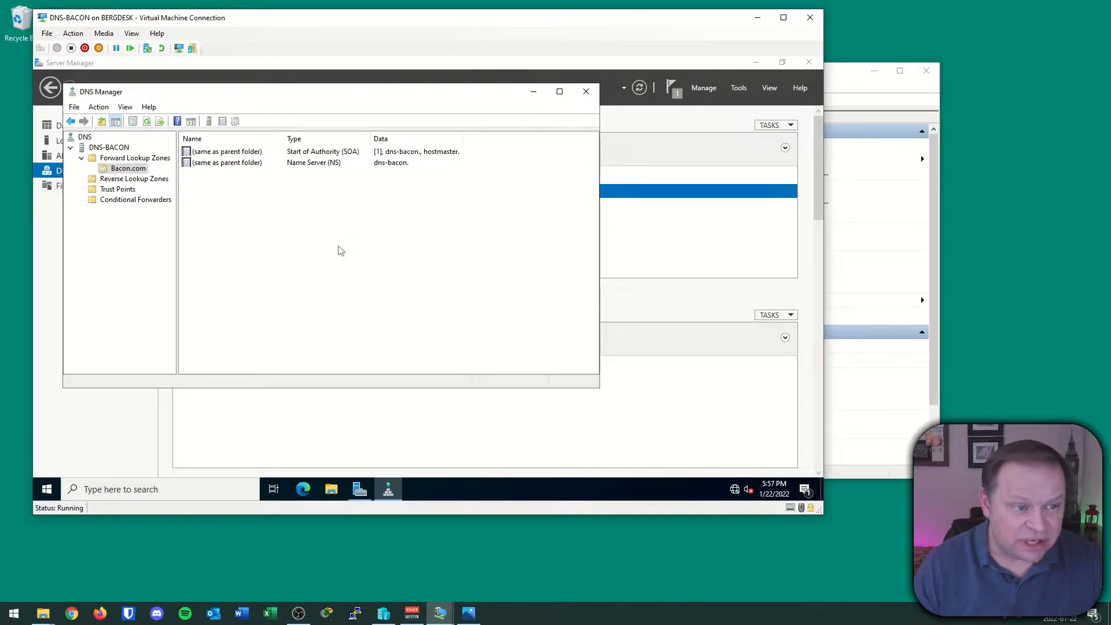
# Examine the virtual machine's device name and Windows specifications on the system's About page, and close Settings
pyautogui.click(58, 491)
pyautogui.rightClick(58, 491)
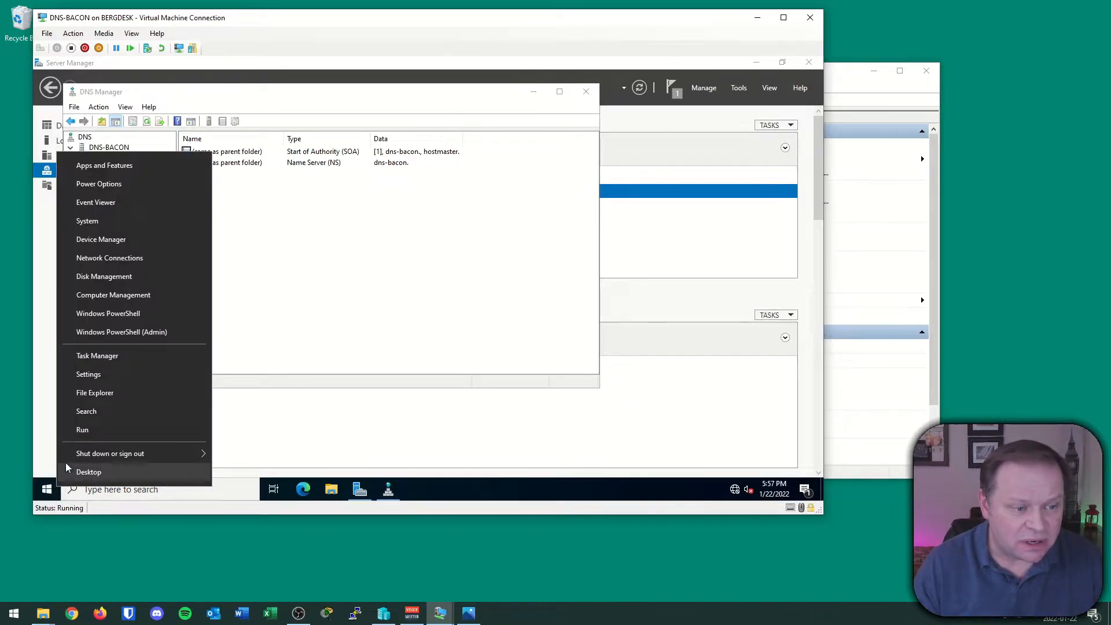
pyautogui.click(95, 221)
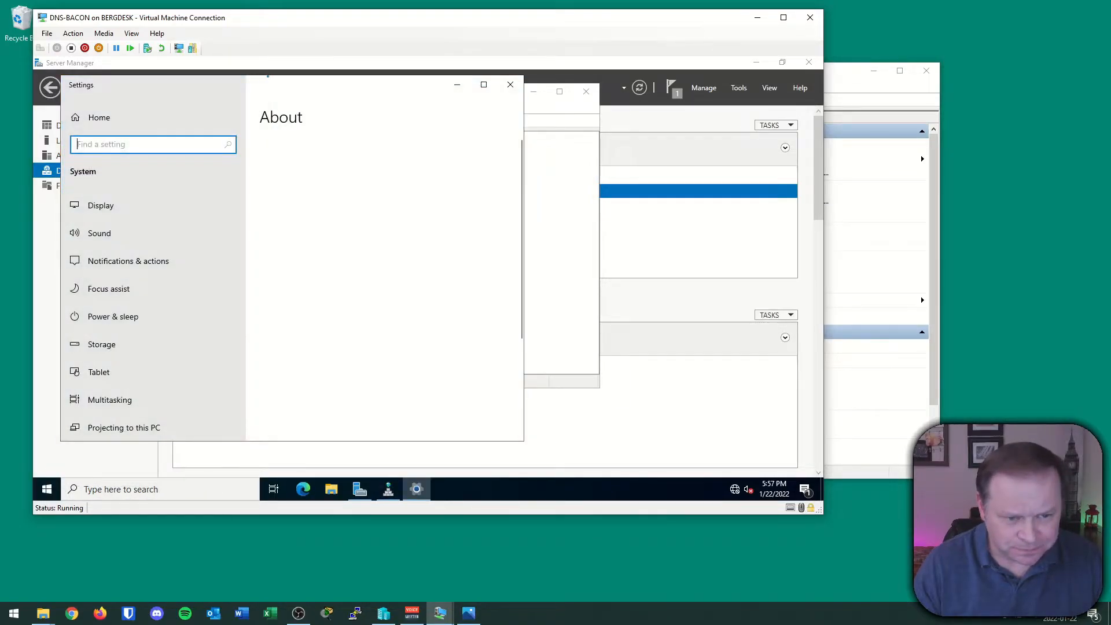
pyautogui.scroll(-2, 399, 344)
pyautogui.scroll(-4, 395, 347)
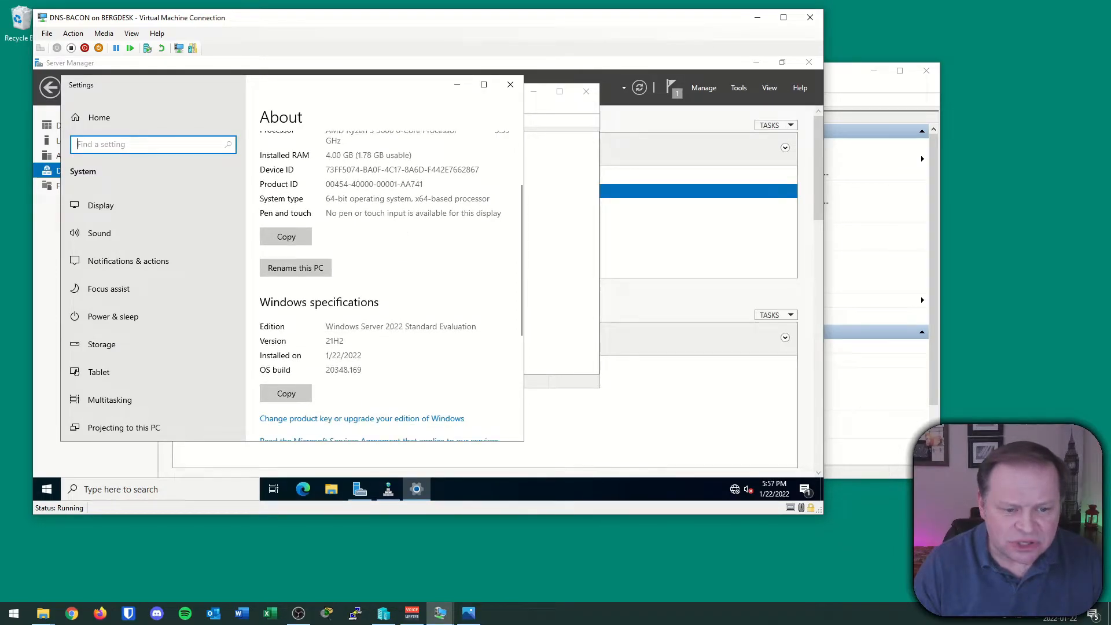
pyautogui.scroll(5, 399, 330)
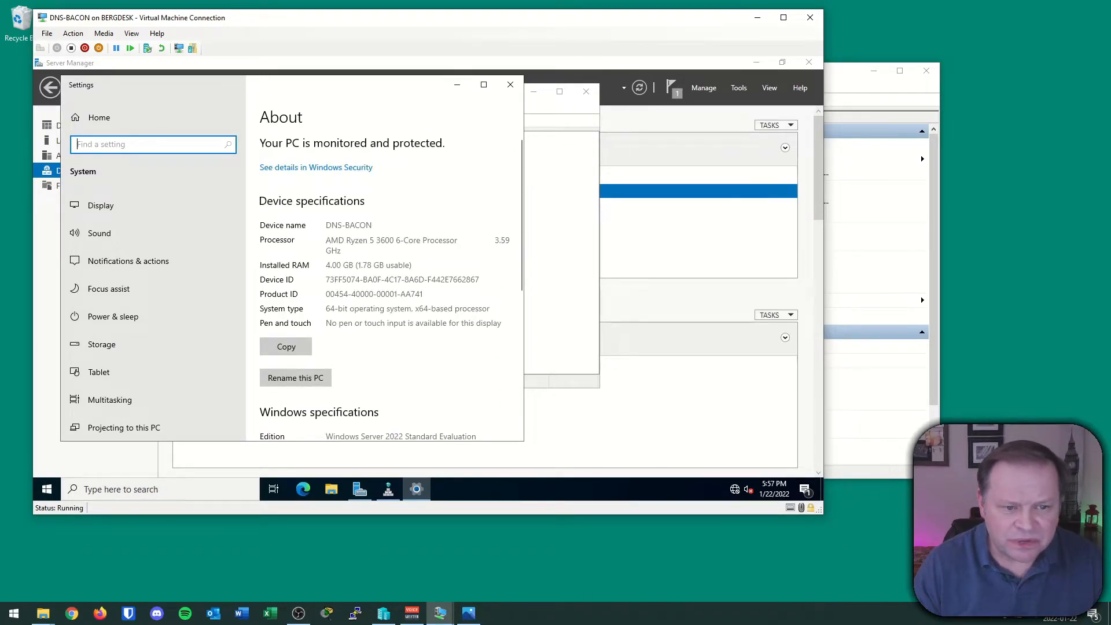
pyautogui.click(510, 84)
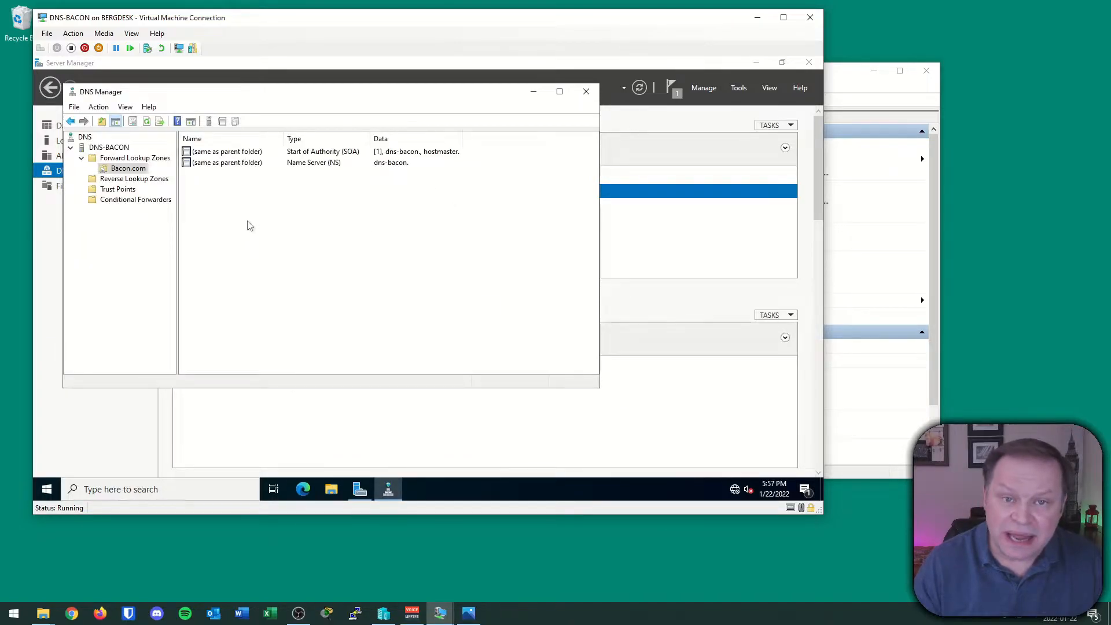
# Start a new host (A or AAAA) record in the Bacon.com zone and name it DNS-BACON
pyautogui.rightClick(242, 214)
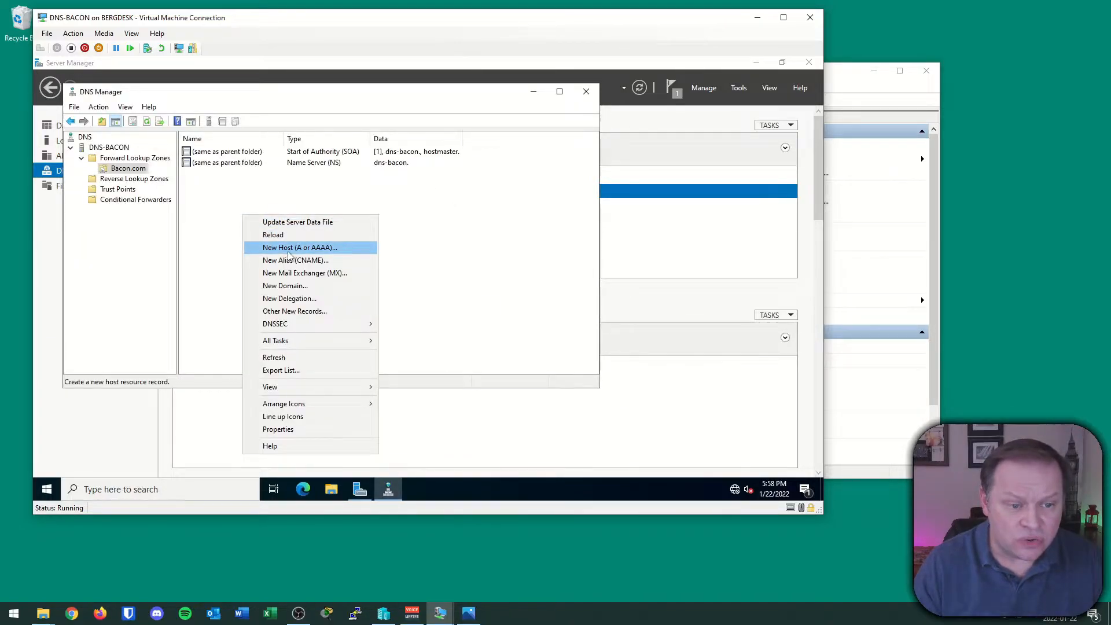
pyautogui.click(315, 250)
pyautogui.write('DNS-B')
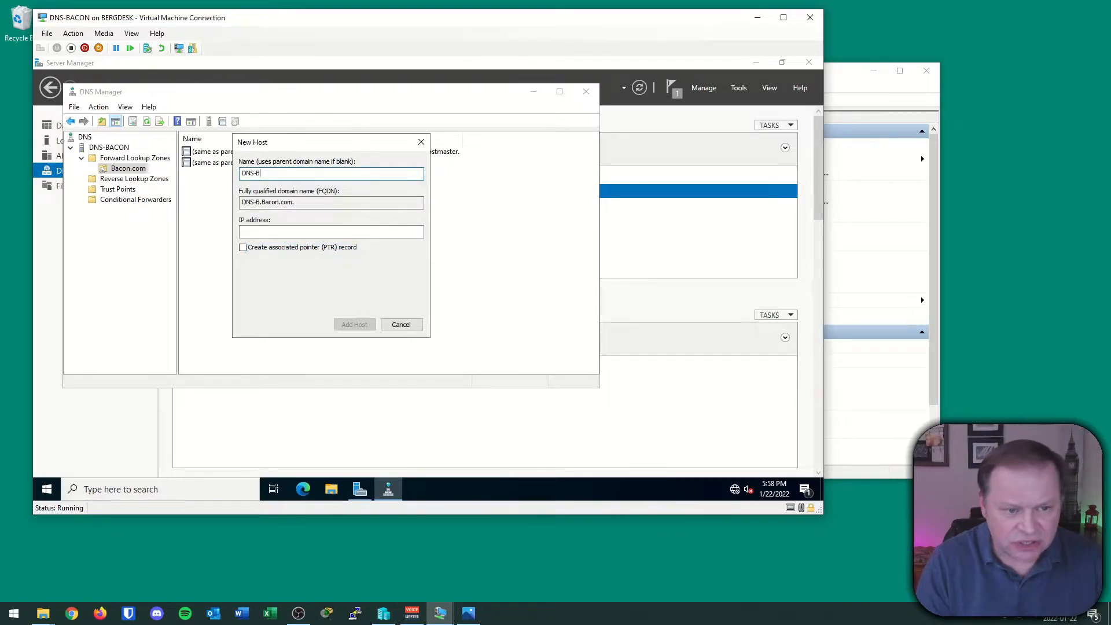
pyautogui.write('ACON')
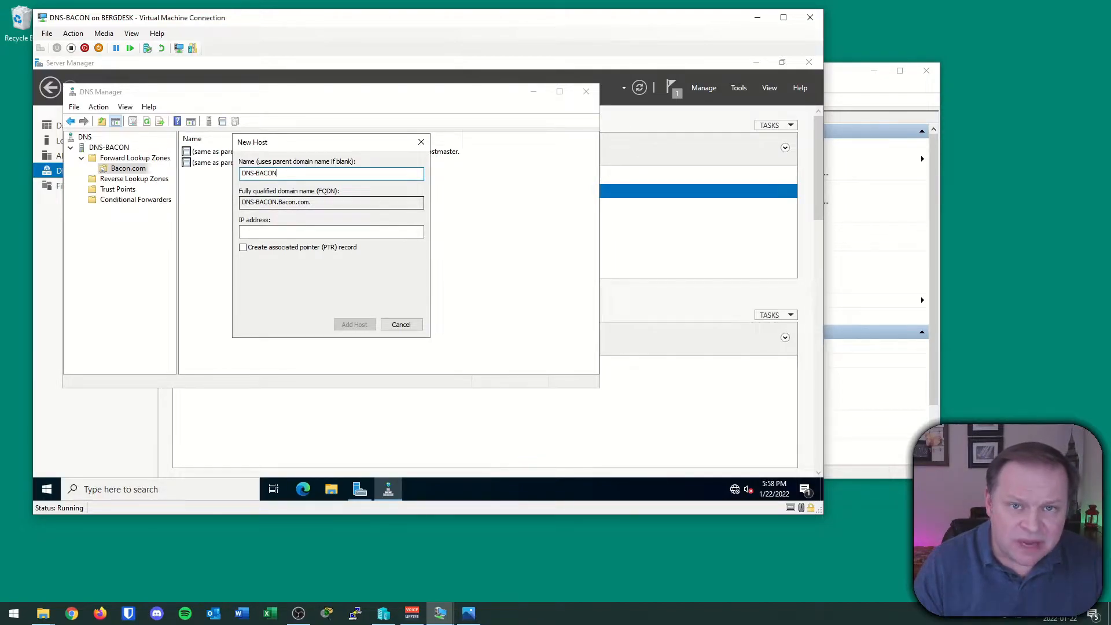
pyautogui.press('Tab')
pyautogui.hotkey('shift', 'Home')
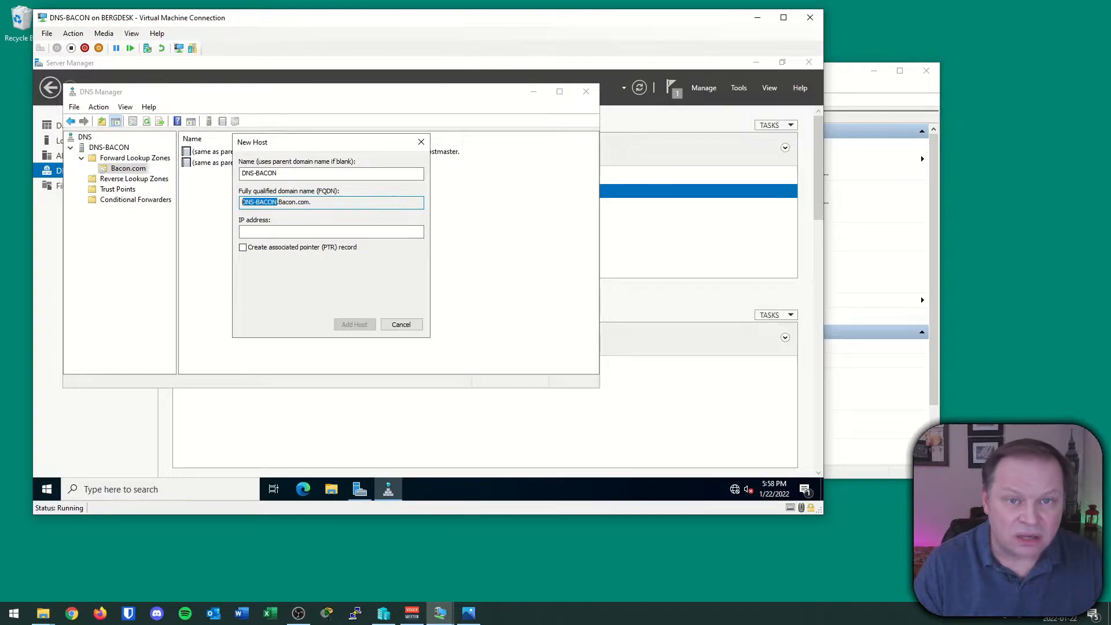
pyautogui.click(260, 231)
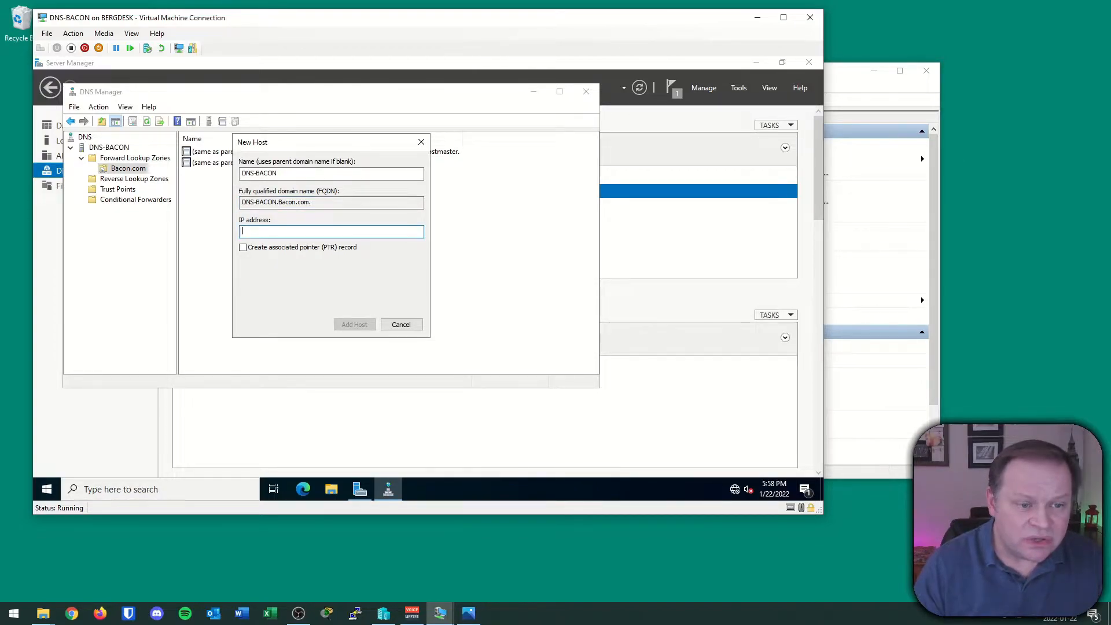
# Check the server's address in the network diagram and add the host with IP address 192.168.0.1, without an associated pointer record
pyautogui.click(468, 611)
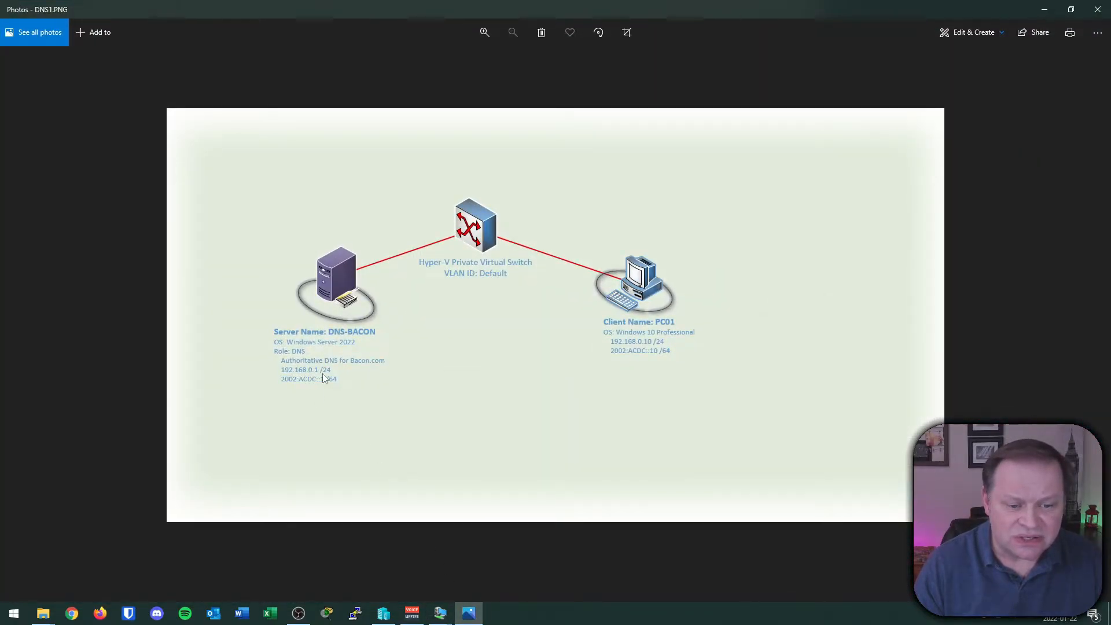
pyautogui.click(1044, 9)
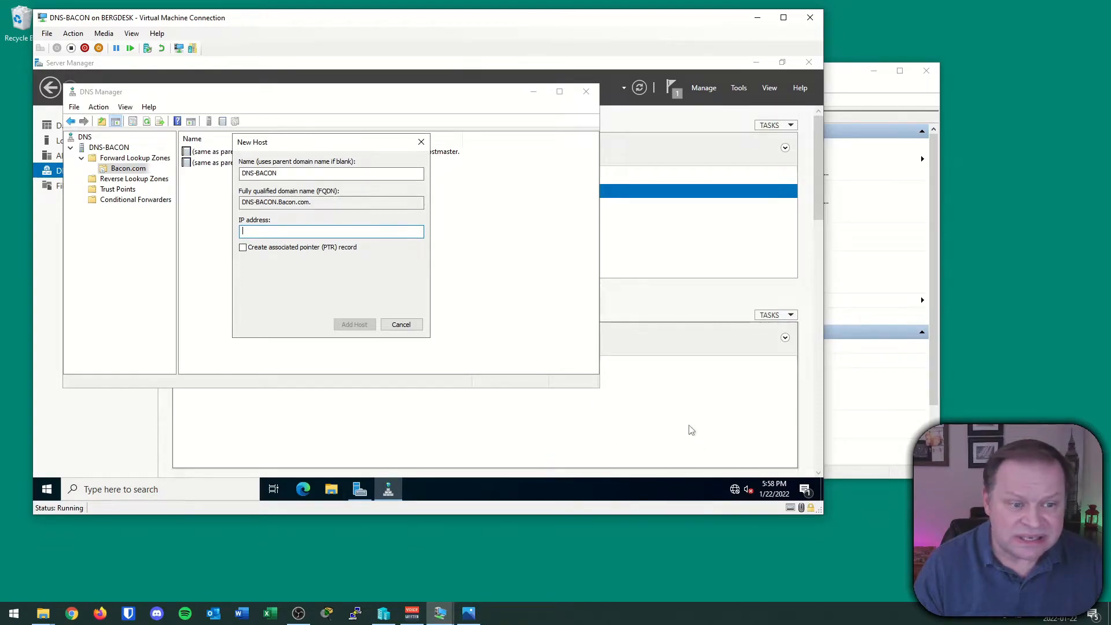
pyautogui.write('192.1968')
pyautogui.press('BackSpace')
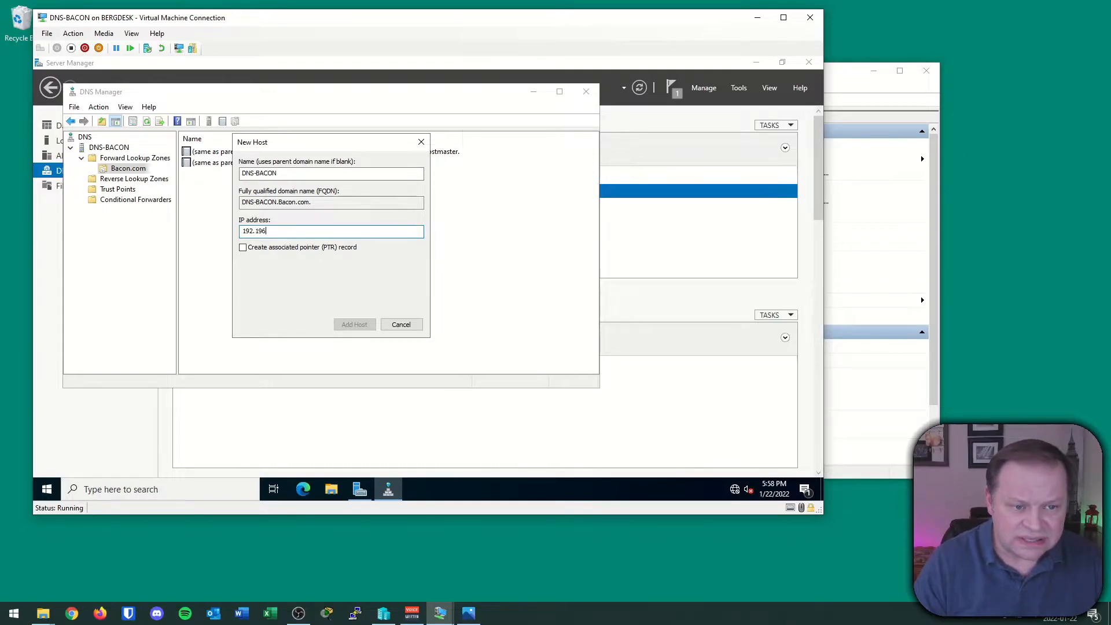
pyautogui.write('8.0.1')
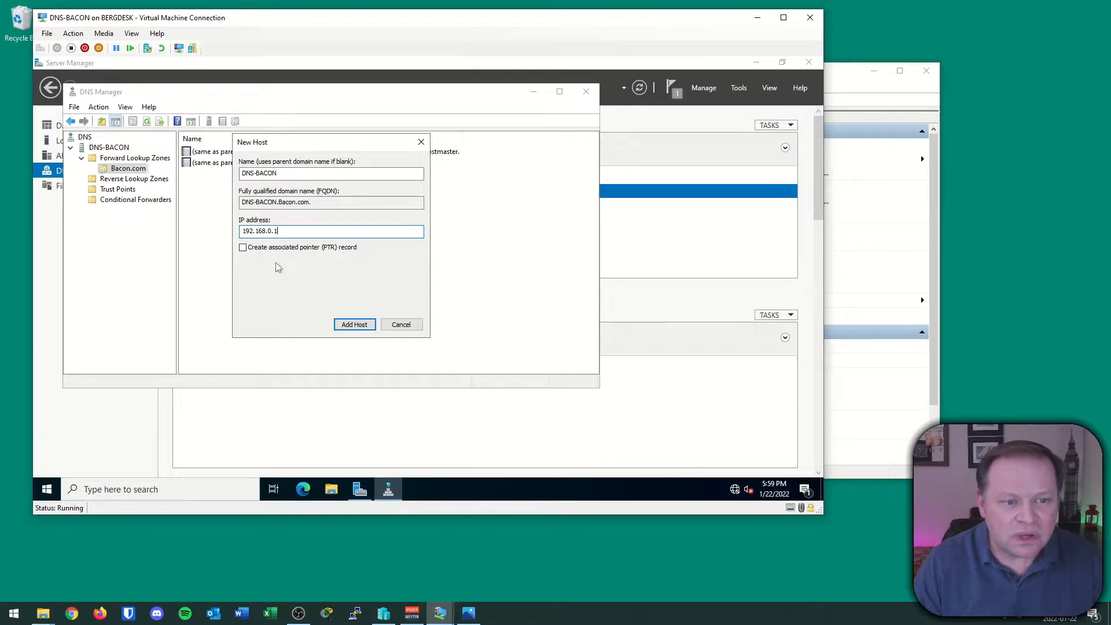
pyautogui.click(243, 247)
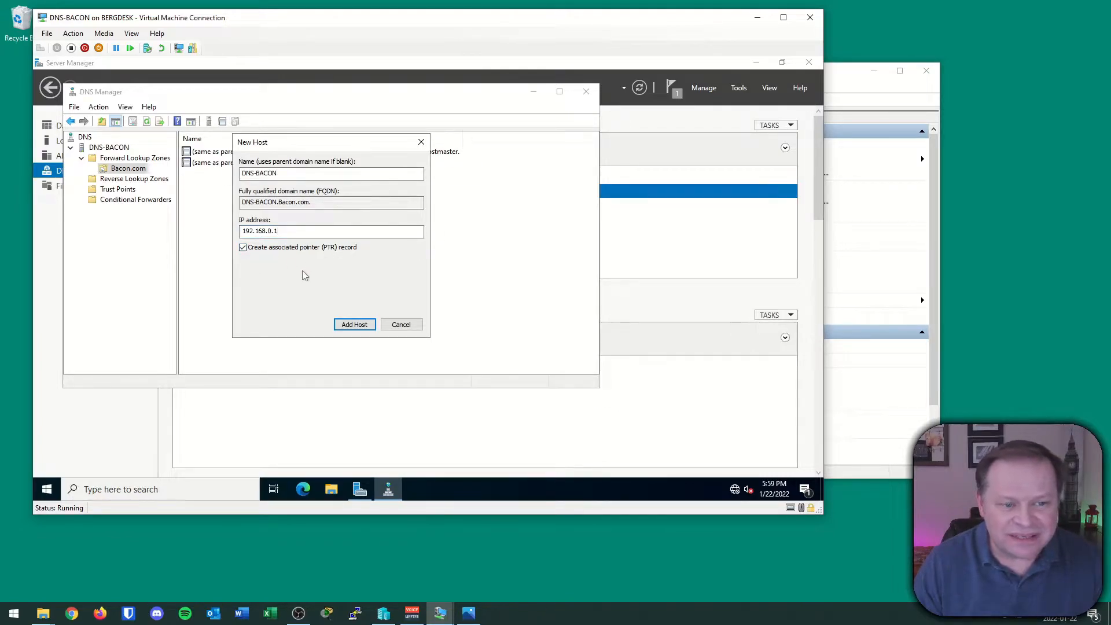
pyautogui.click(243, 249)
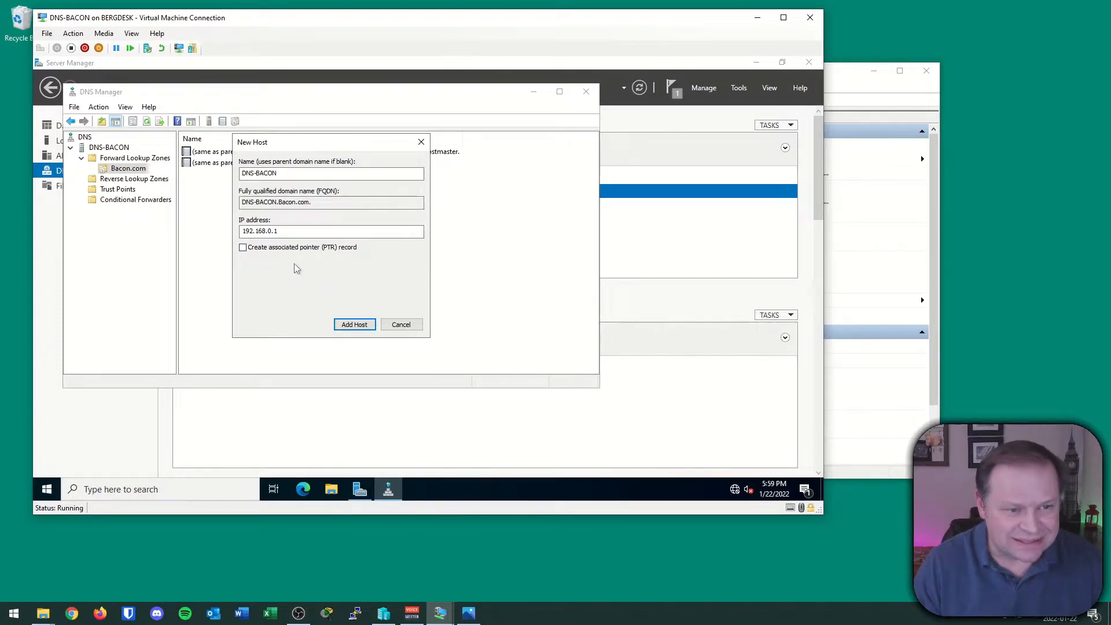
pyautogui.click(369, 324)
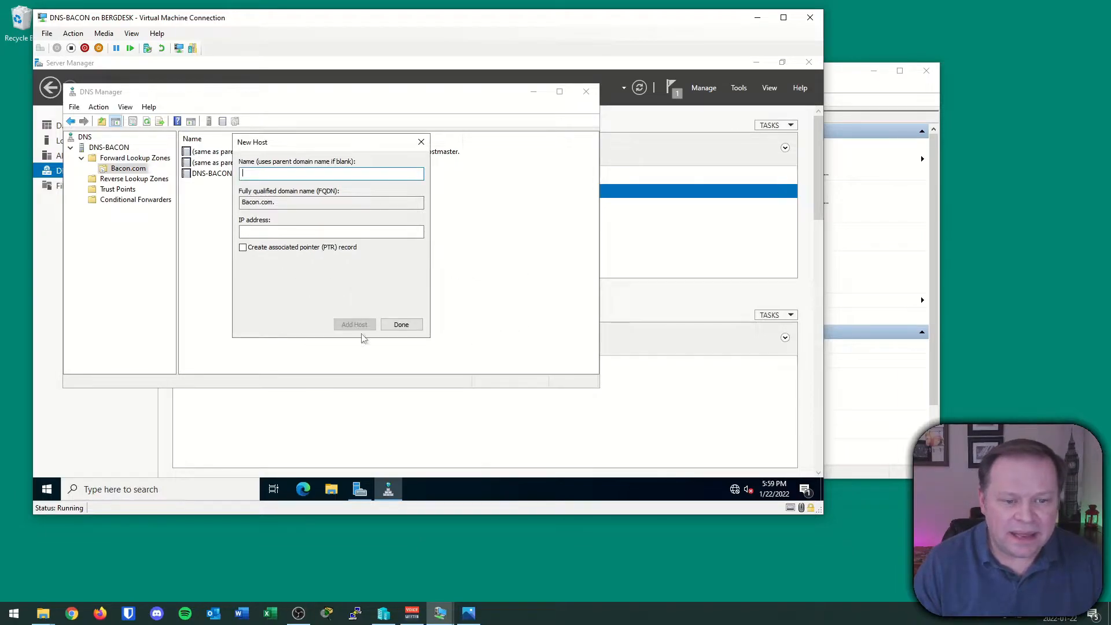
pyautogui.click(399, 324)
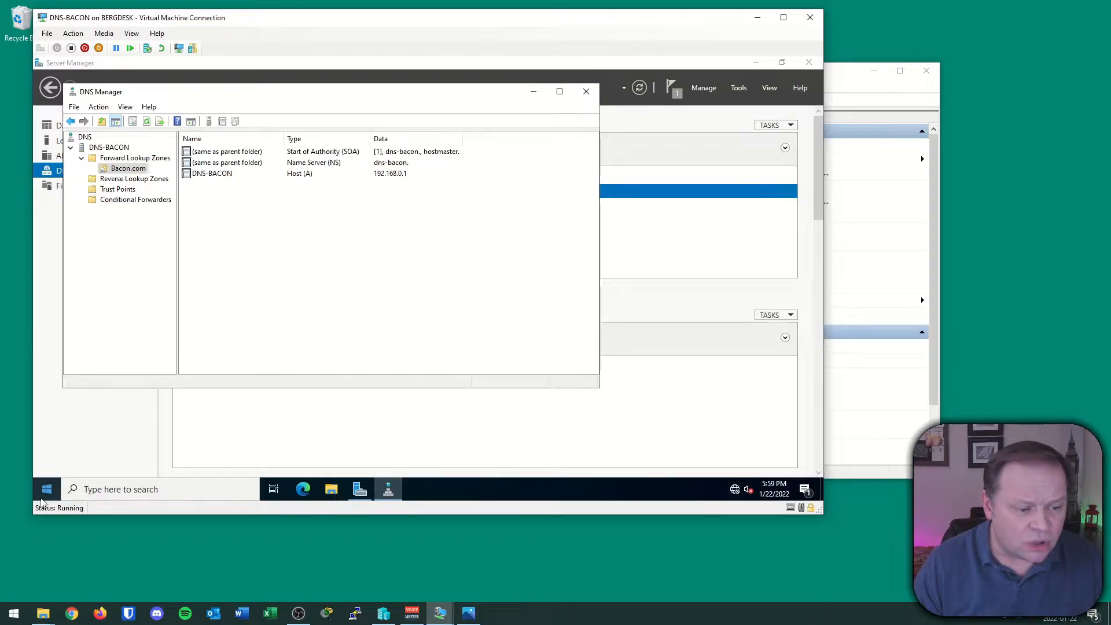
# Open Command Prompt on the DNS-BACON virtual machine and display the full network configuration with ipconfig /all
pyautogui.click(47, 491)
pyautogui.write('cmd')
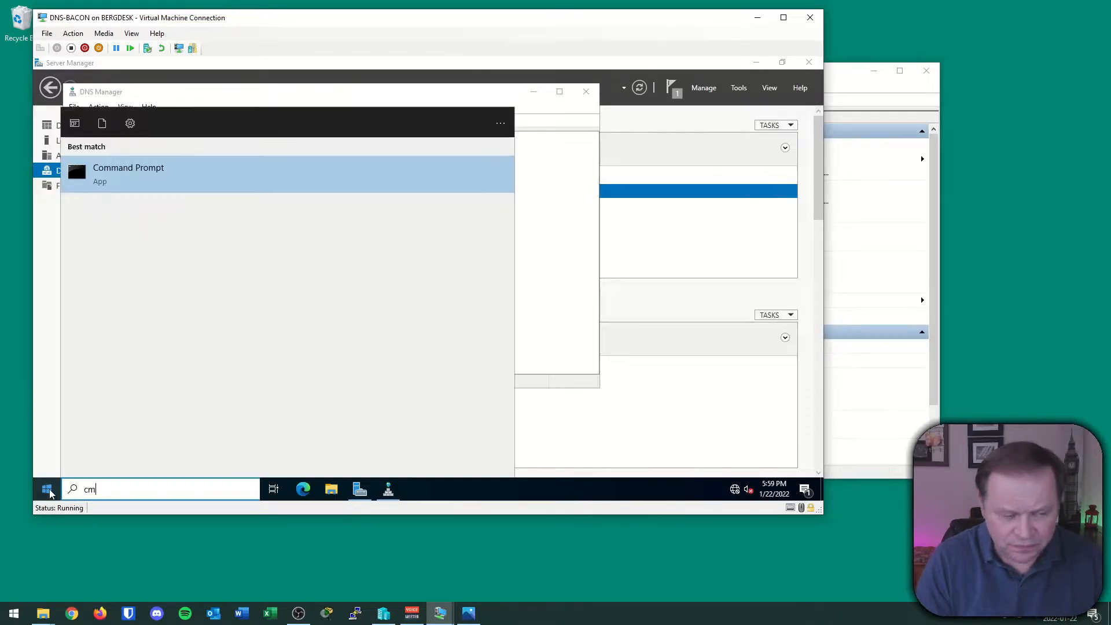
pyautogui.press('Return')
pyautogui.write('ipconfig /all')
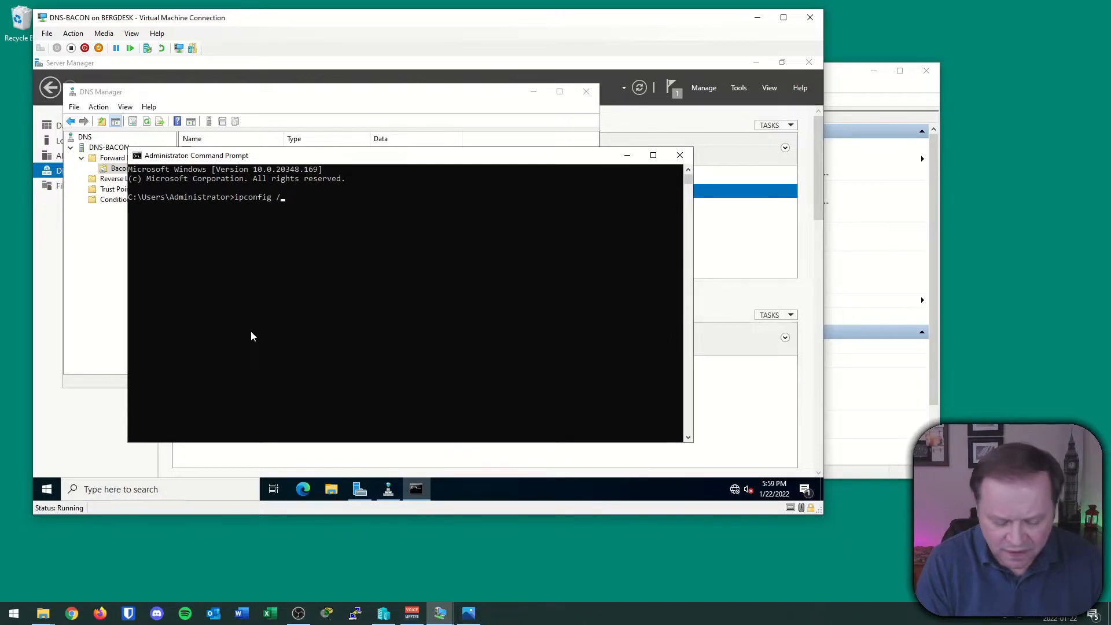
pyautogui.press('Return')
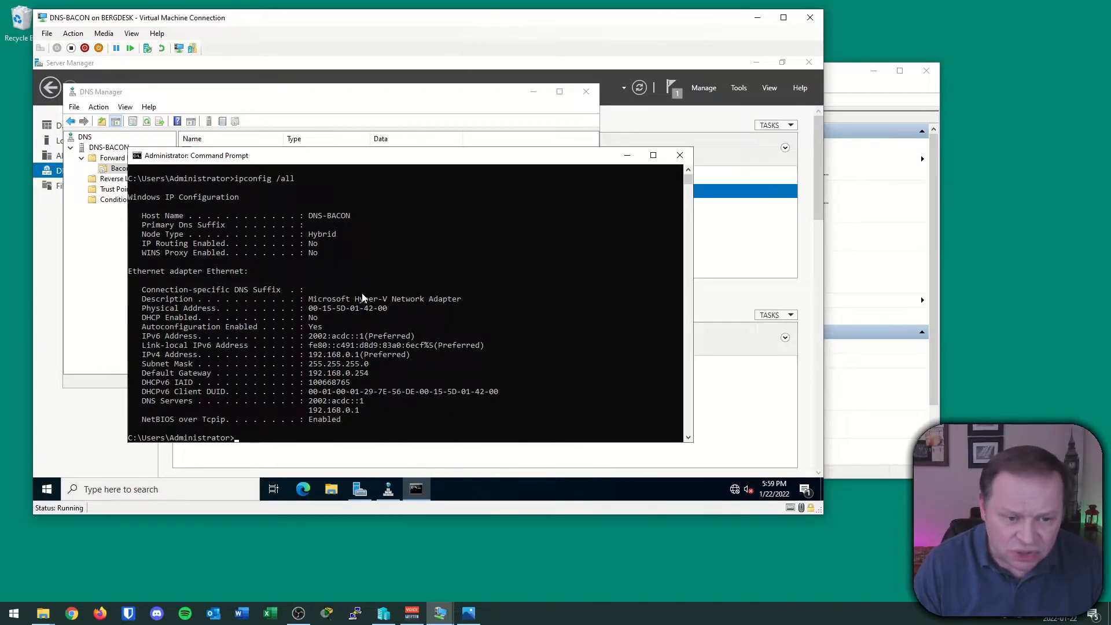
pyautogui.scroll(-2, 362, 297)
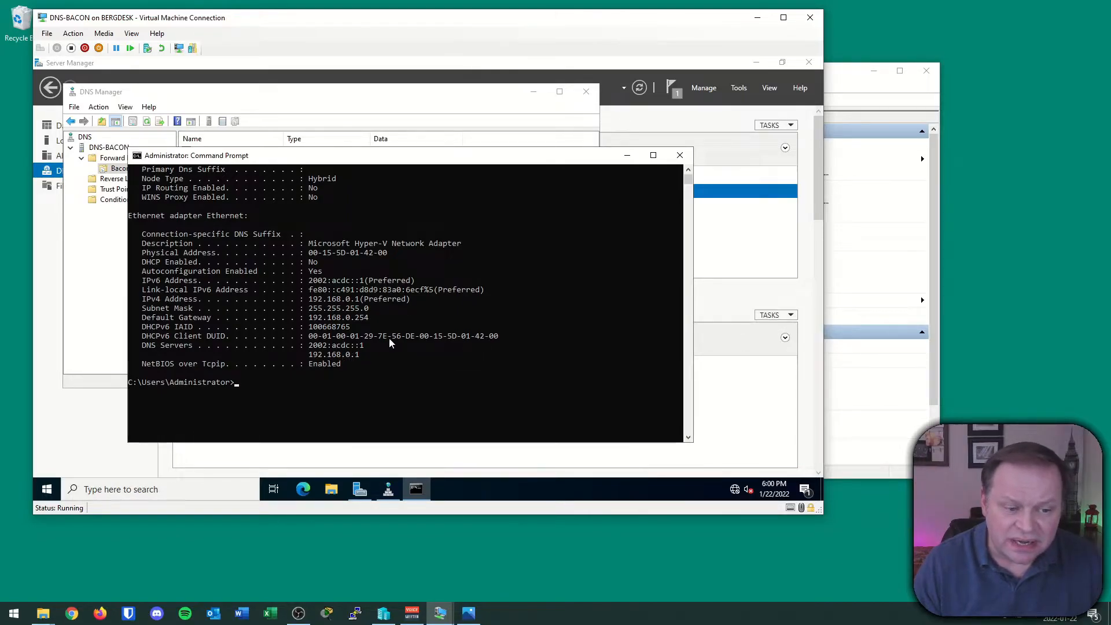
pyautogui.scroll(-2, 311, 376)
# Look up dns-bacon.bacon.com with nslookup to test the new host record
pyautogui.write('nslookup')
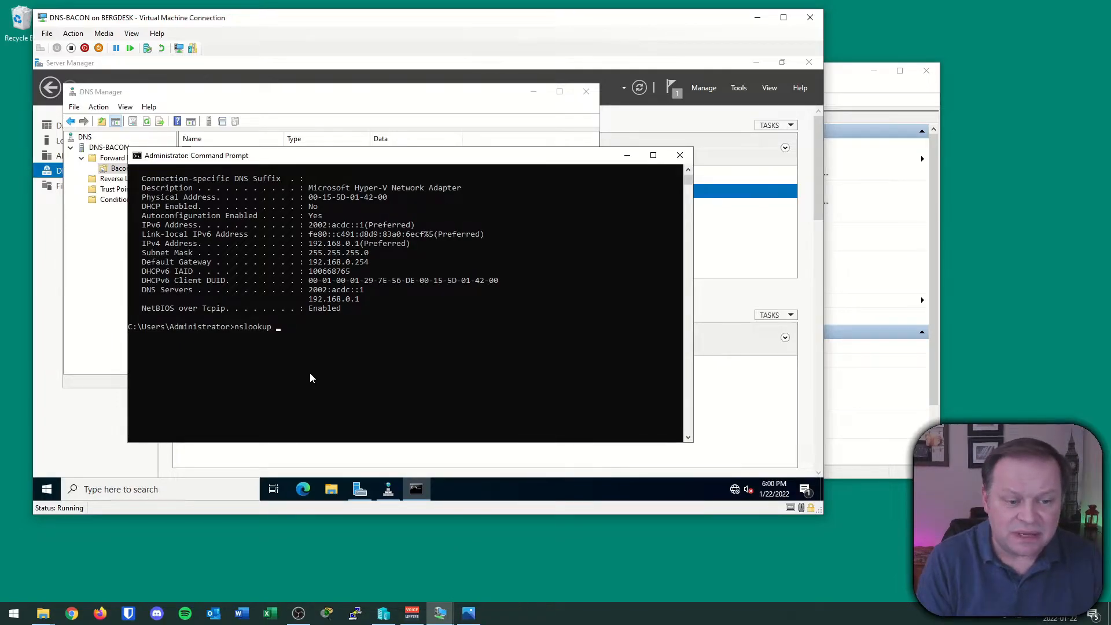
pyautogui.write(' dc')
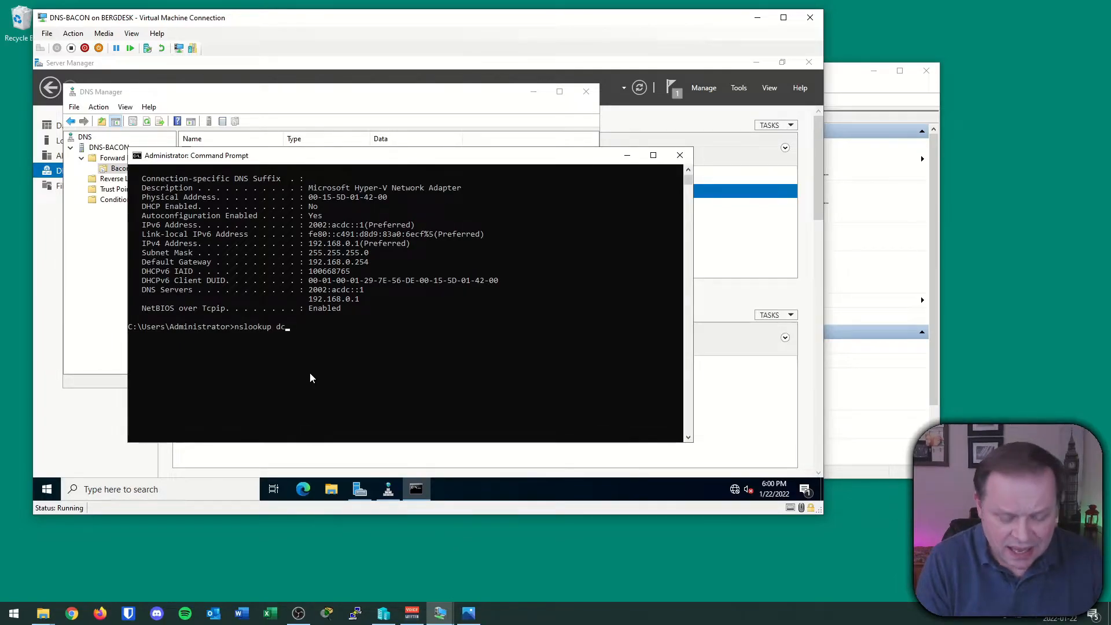
pyautogui.press('BackSpace')
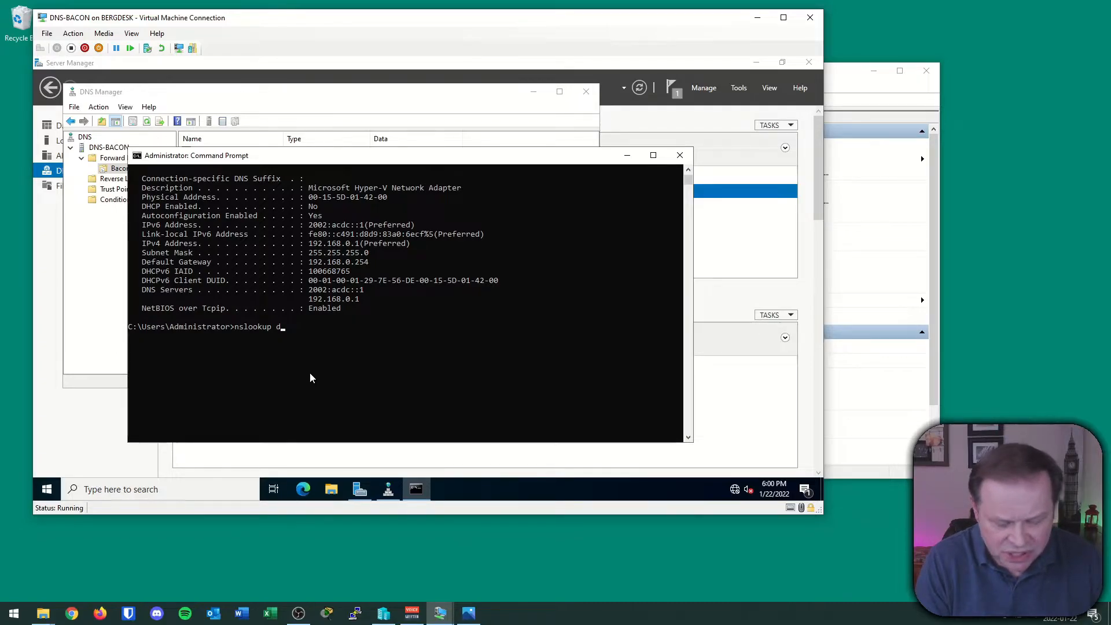
pyautogui.write('ns-baco')
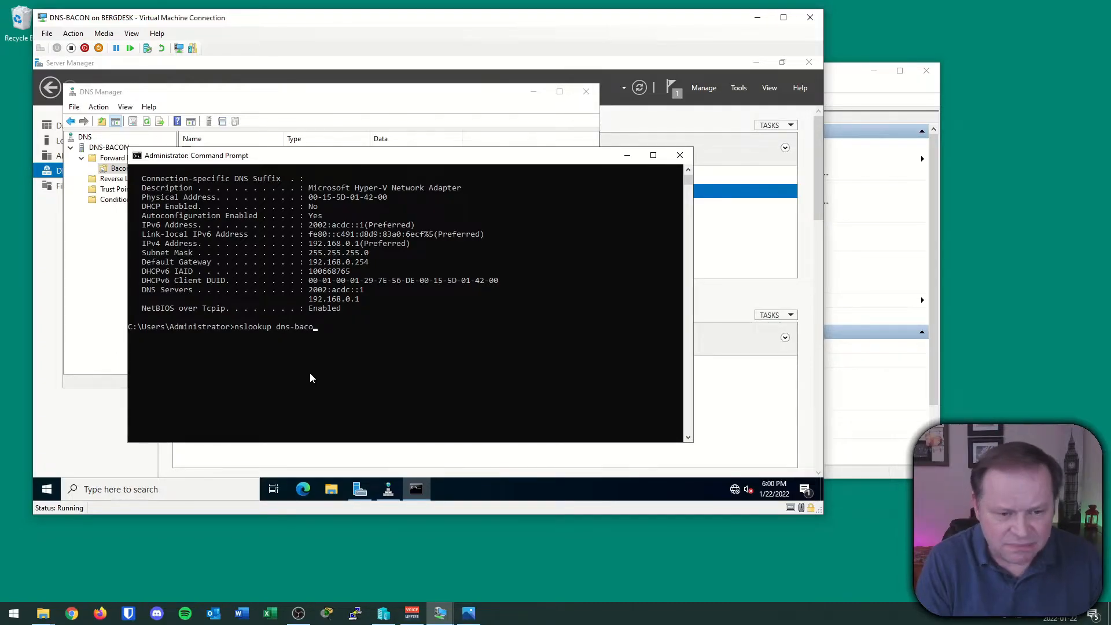
pyautogui.write('n.bacon.bac')
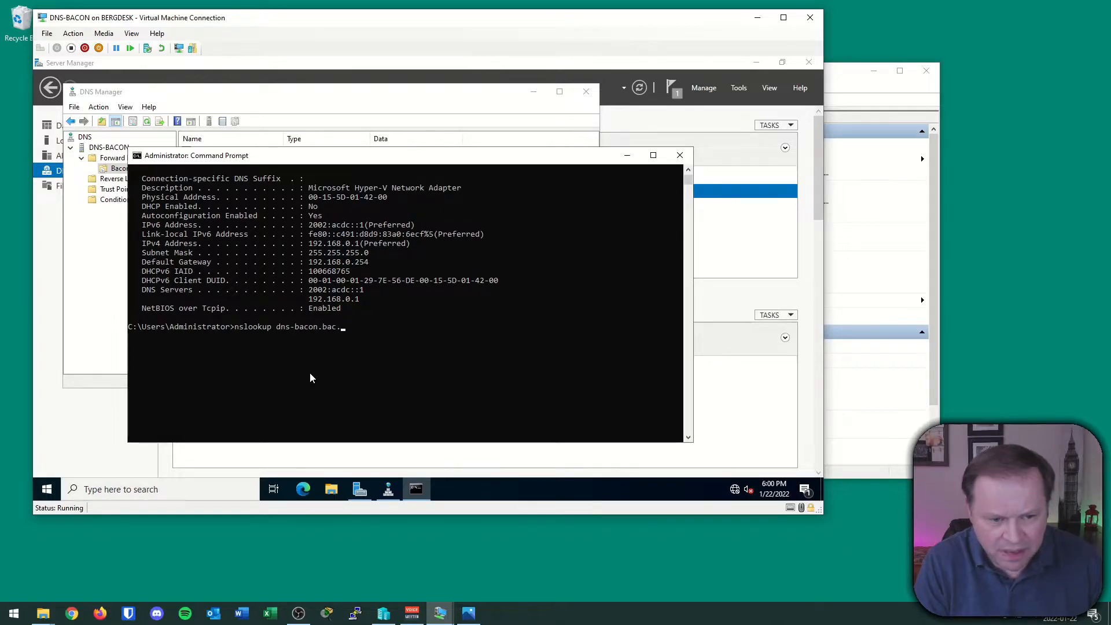
pyautogui.write('.com')
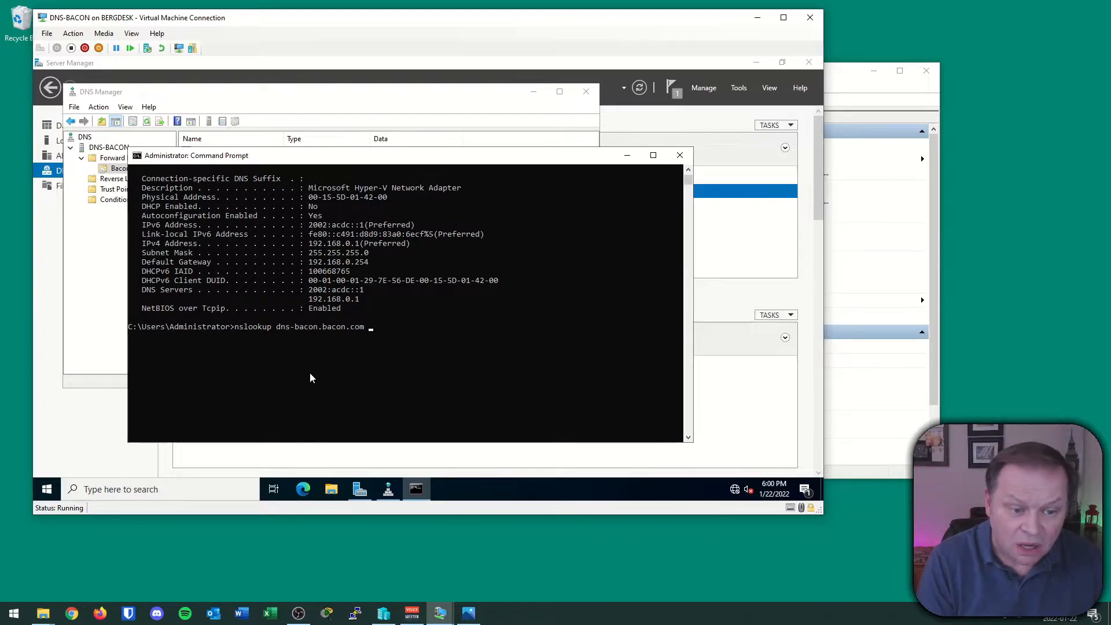
pyautogui.press('Return')
pyautogui.scroll(-2, 355, 346)
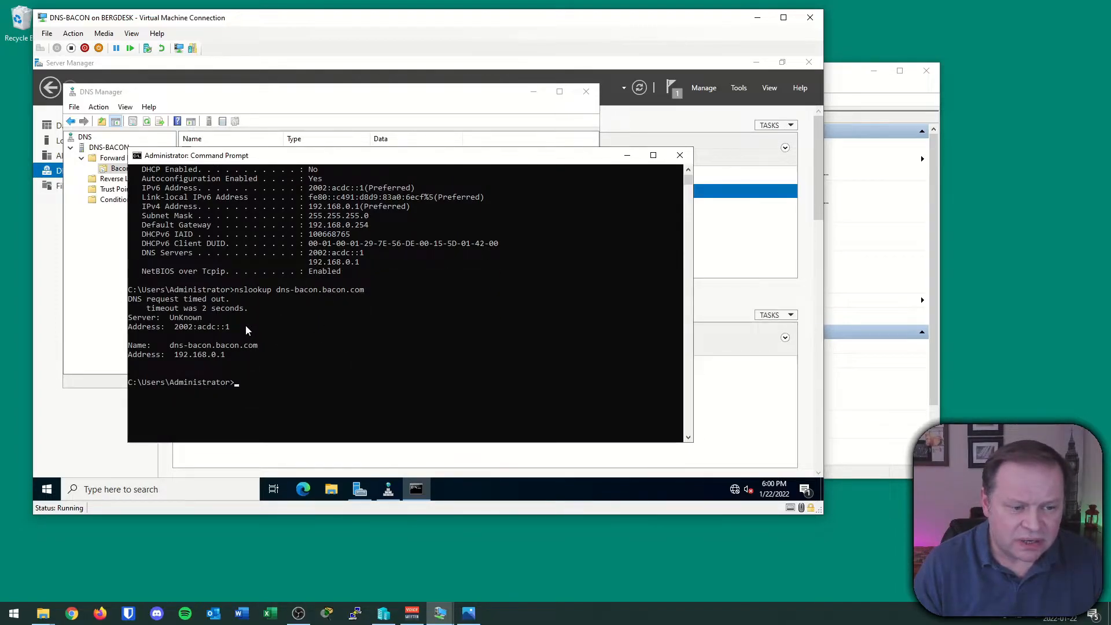
pyautogui.click(146, 531)
pyautogui.moveTo(171, 331)
pyautogui.mouseDown()
pyautogui.moveTo(227, 338)
pyautogui.moveTo(246, 315)
pyautogui.moveTo(126, 311)
pyautogui.moveTo(155, 336)
pyautogui.mouseUp()
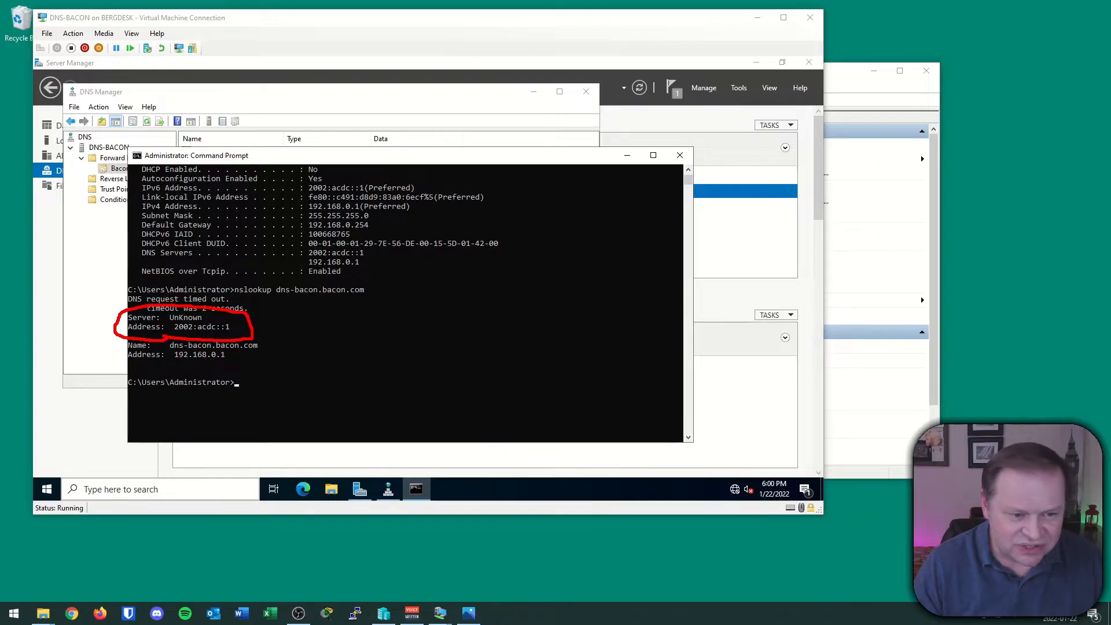
pyautogui.moveTo(315, 200); pyautogui.dragTo(343, 194)
pyautogui.moveTo(265, 264)
pyautogui.mouseDown()
pyautogui.moveTo(301, 253)
pyautogui.moveTo(292, 251)
pyautogui.mouseUp()
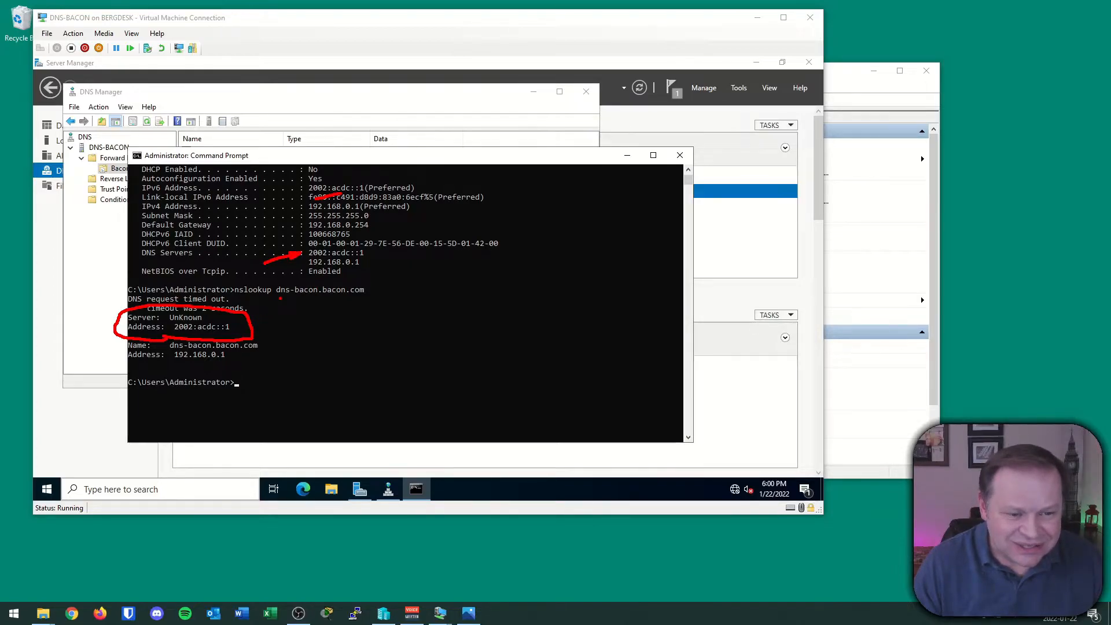
pyautogui.moveTo(329, 379)
pyautogui.mouseDown()
pyautogui.moveTo(254, 350)
pyautogui.moveTo(279, 347)
pyautogui.mouseUp()
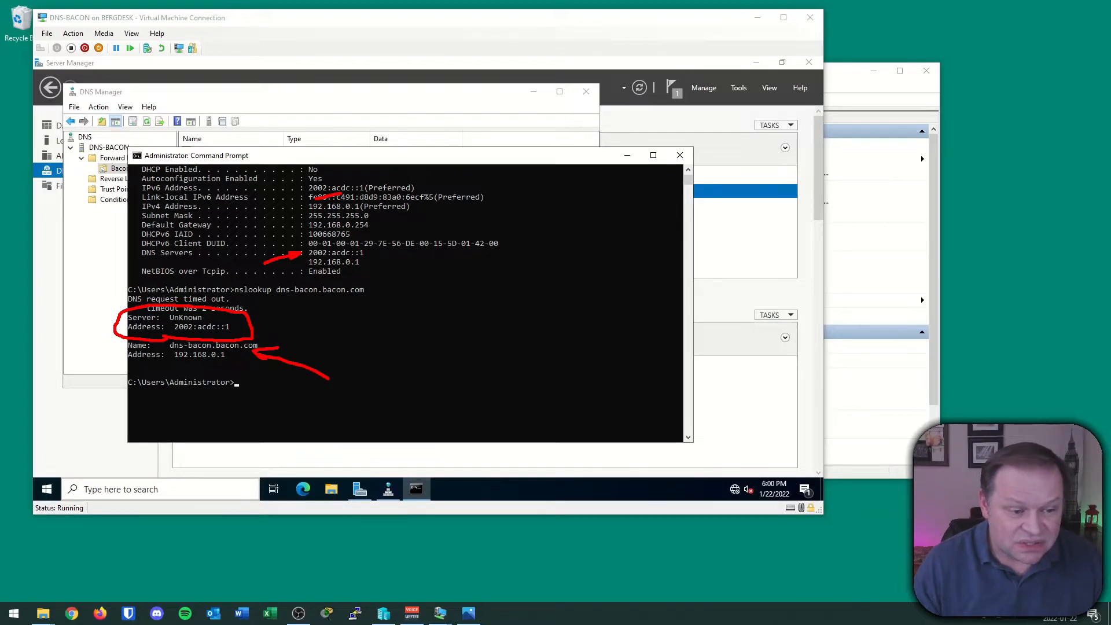
pyautogui.moveTo(139, 321); pyautogui.dragTo(177, 318)
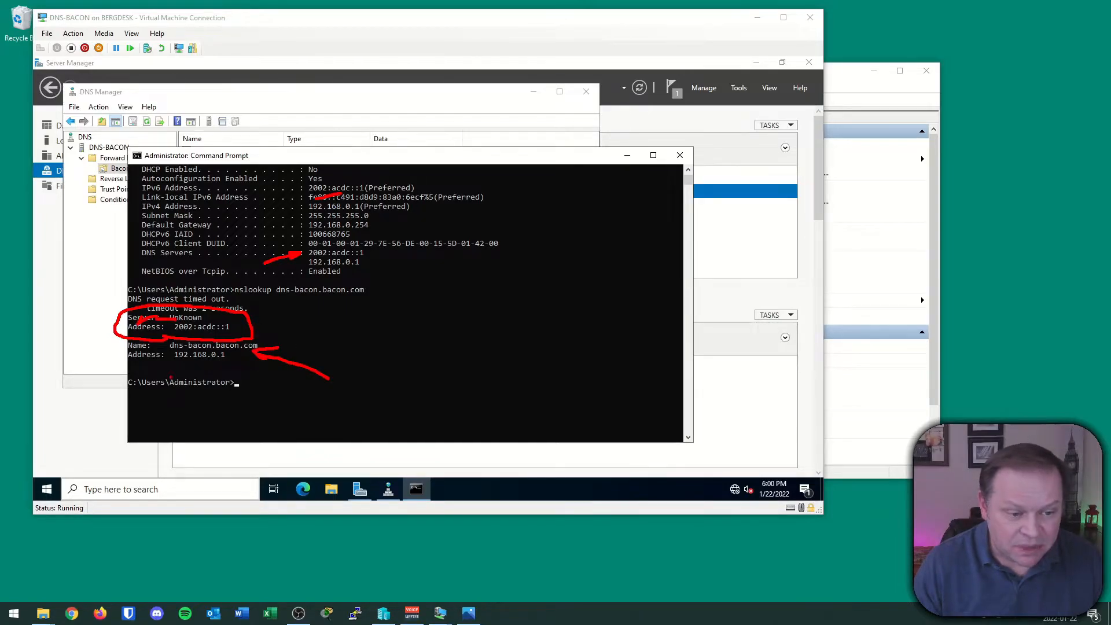
pyautogui.press('Escape')
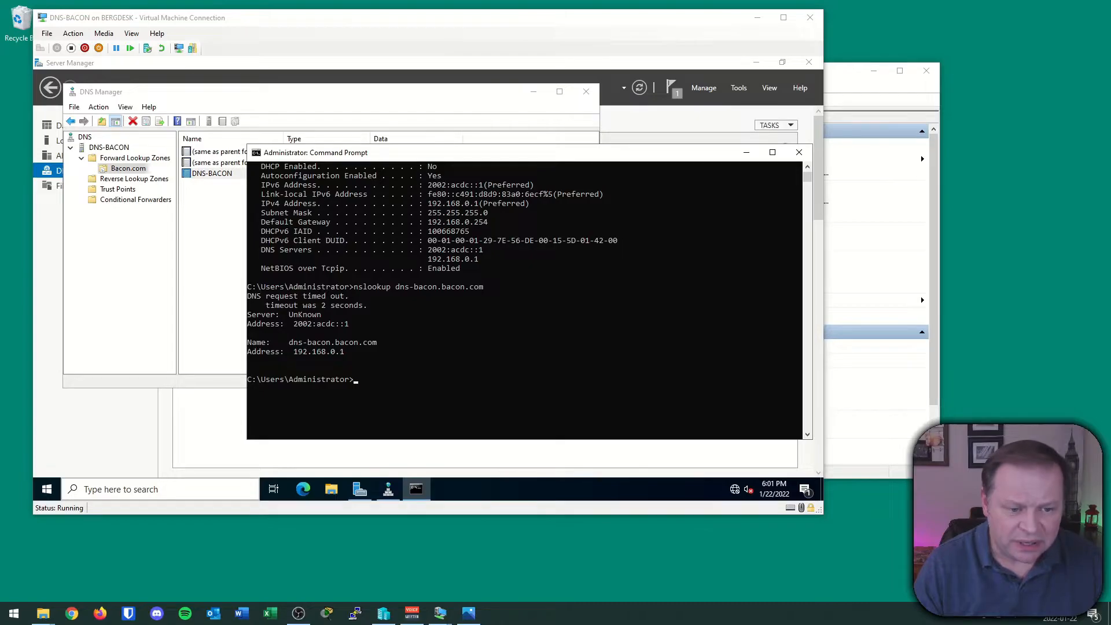
pyautogui.moveTo(289, 325); pyautogui.dragTo(364, 325)
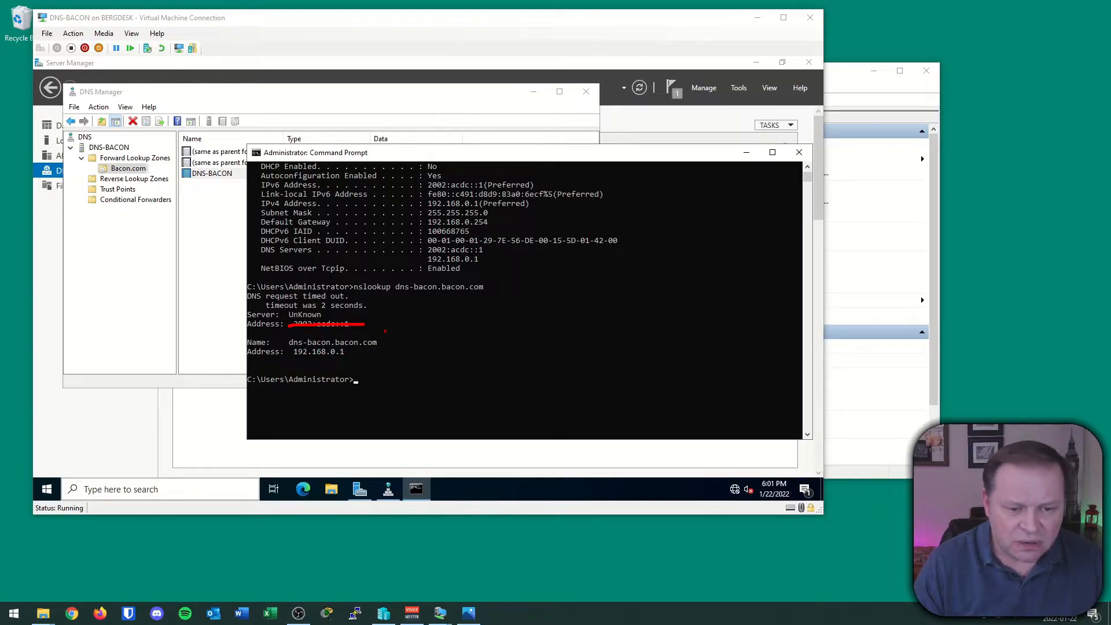
pyautogui.moveTo(427, 256)
pyautogui.mouseDown()
pyautogui.moveTo(421, 265)
pyautogui.moveTo(489, 256)
pyautogui.moveTo(436, 253)
pyautogui.mouseUp()
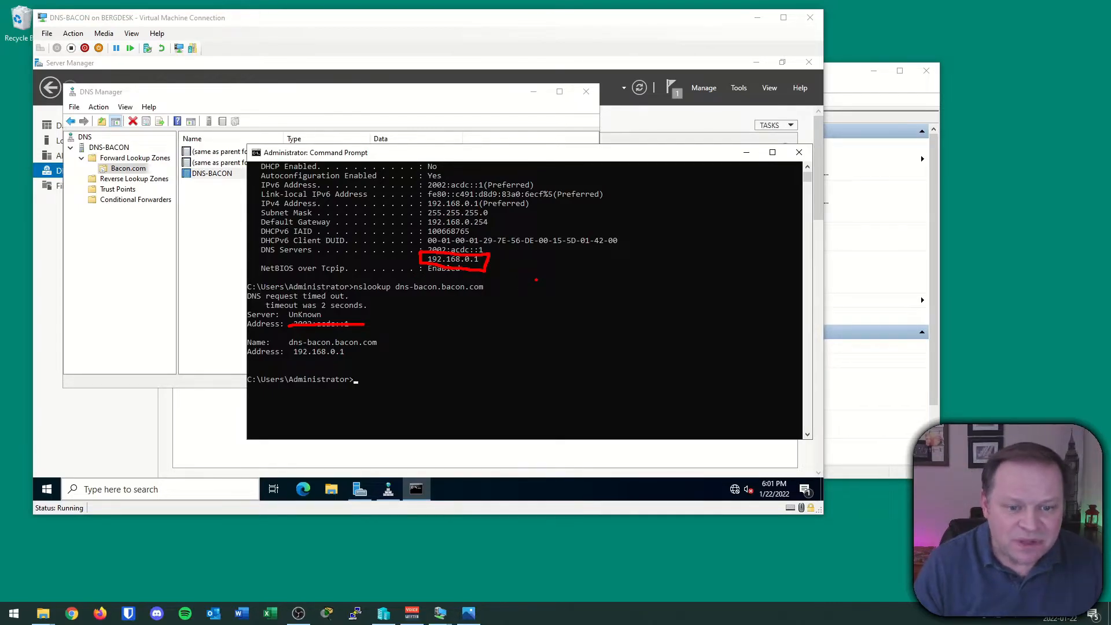
pyautogui.moveTo(545, 289)
pyautogui.mouseDown()
pyautogui.moveTo(496, 271)
pyautogui.moveTo(513, 265)
pyautogui.mouseUp()
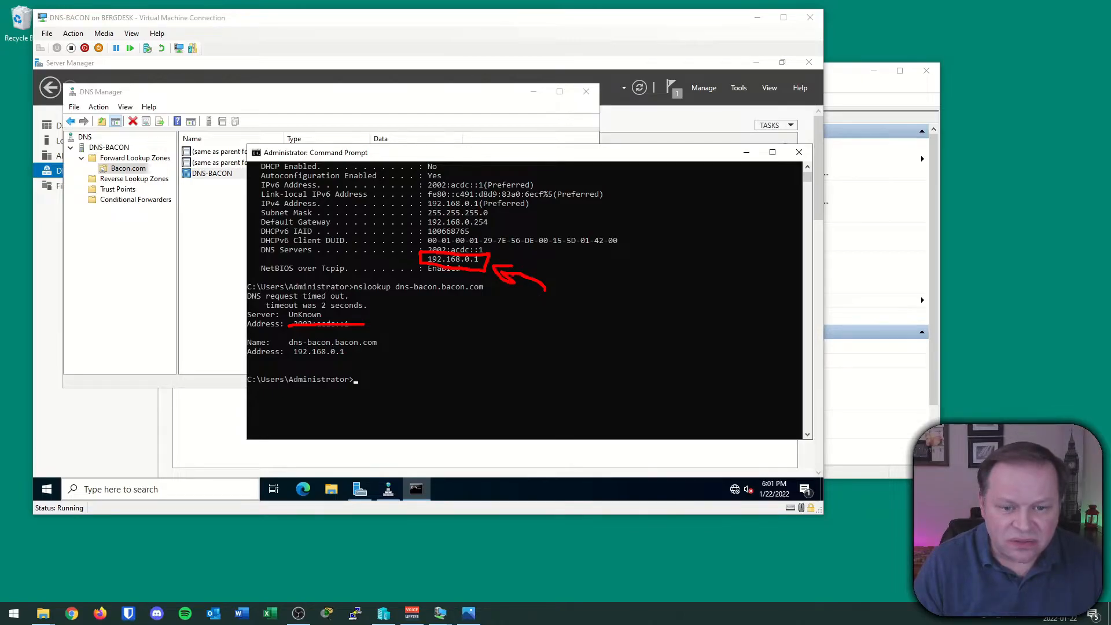
pyautogui.press('Escape')
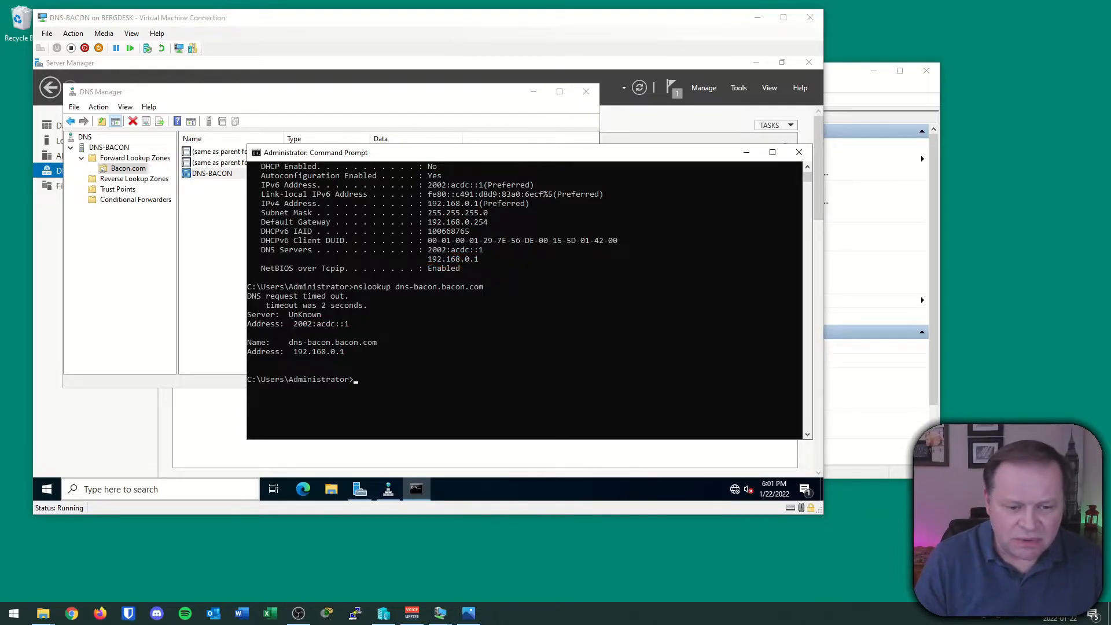
# Look up dns-bacon.bacon.com with nslookup, querying the DNS server at 192.168.0.1 explicitly
pyautogui.click(403, 372)
pyautogui.press('Up')
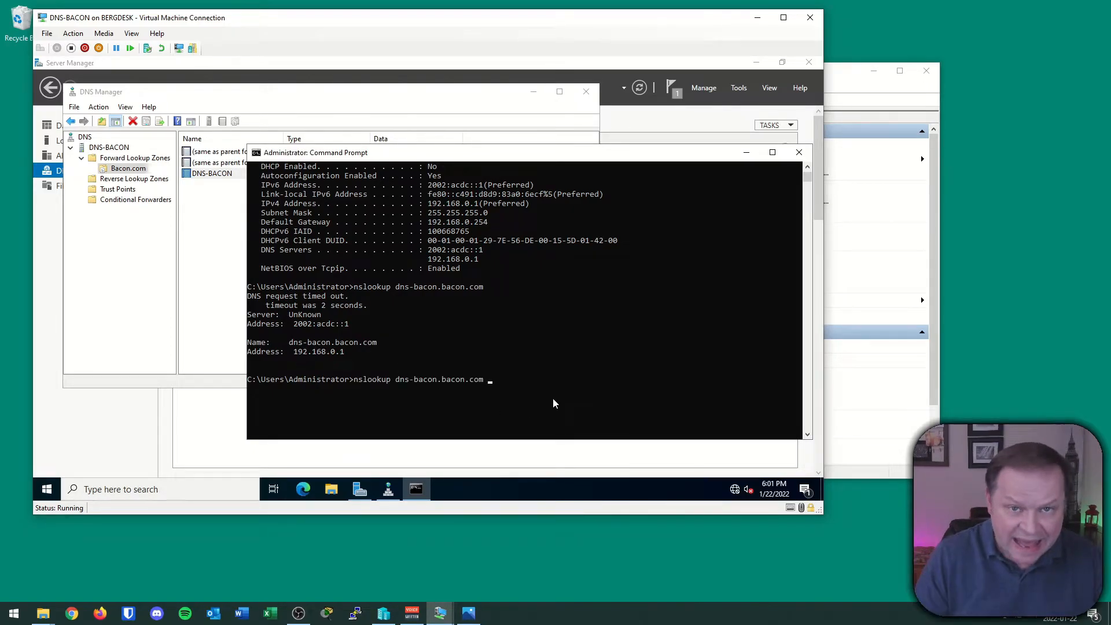
pyautogui.write('1')
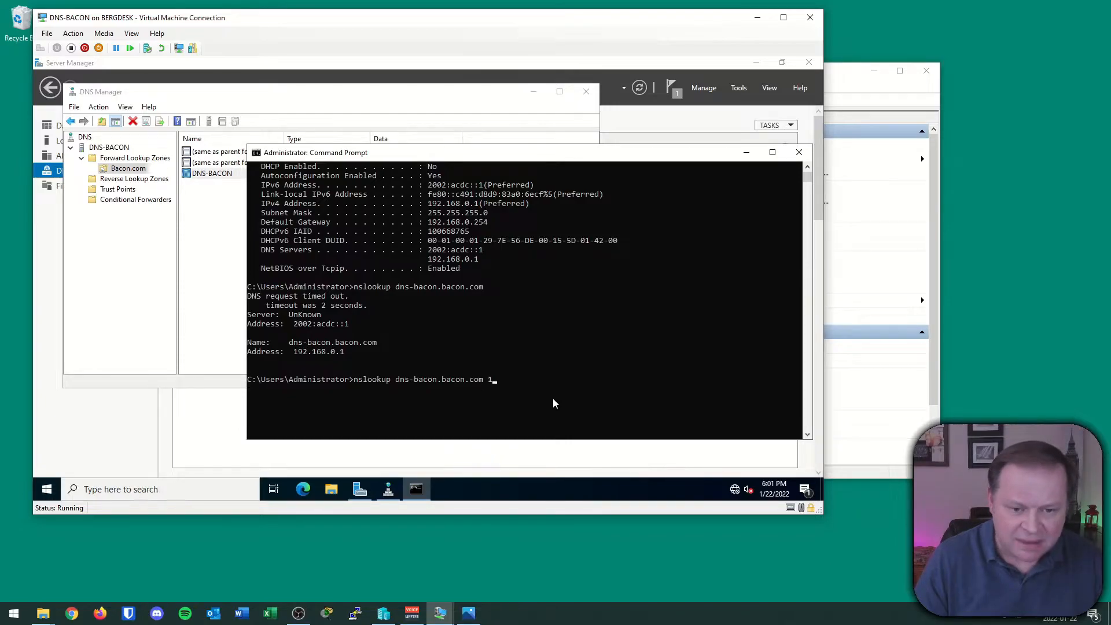
pyautogui.write('92.168.0.1')
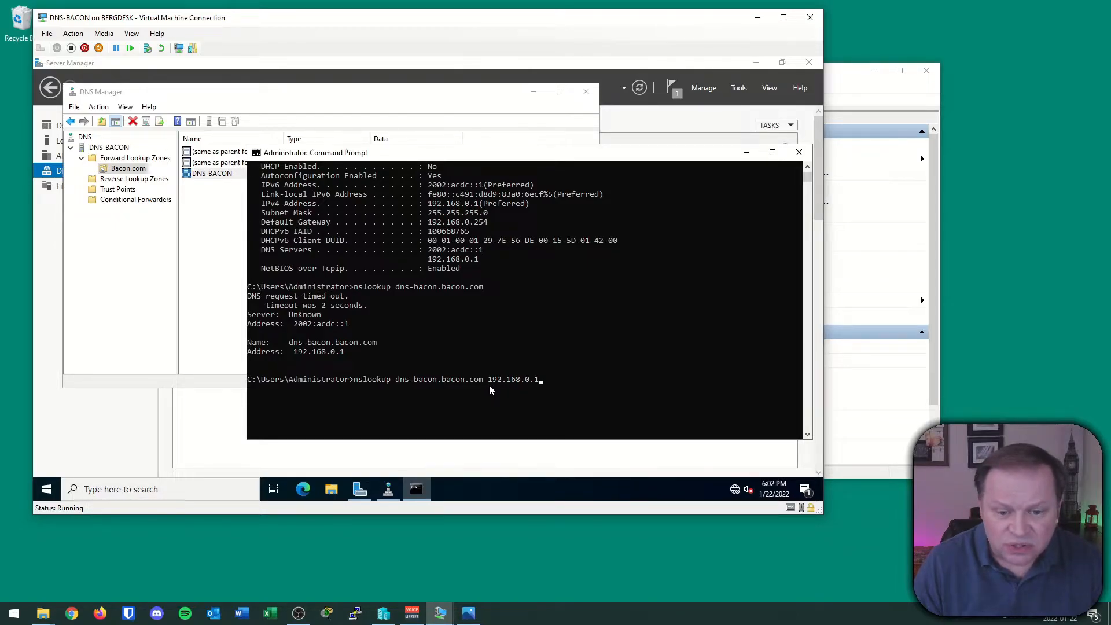
pyautogui.press('Return')
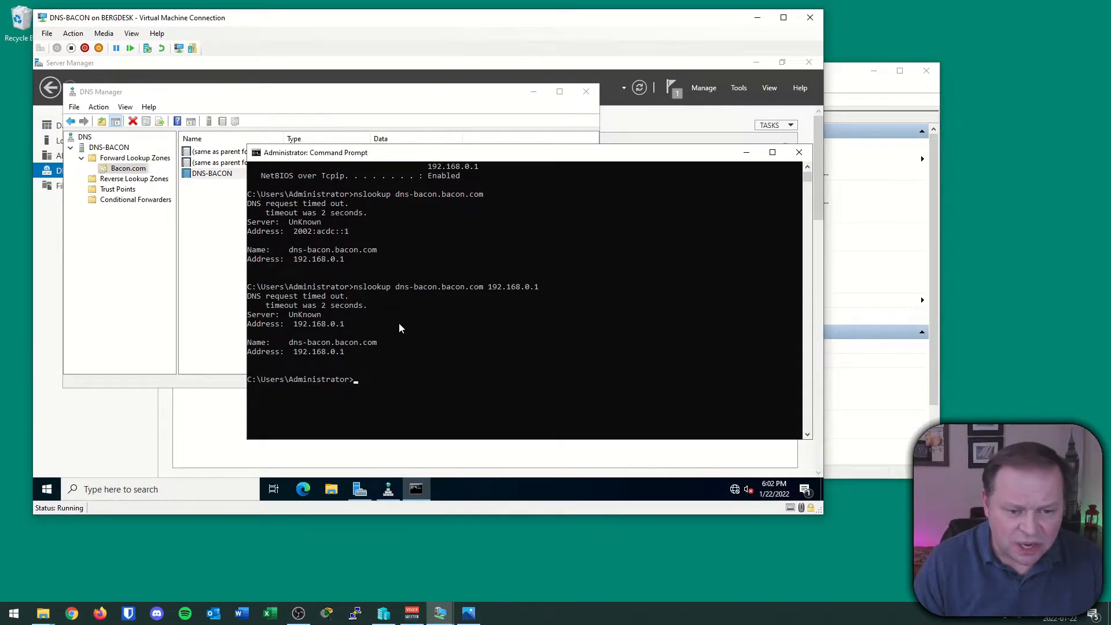
pyautogui.click(259, 544)
pyautogui.moveTo(292, 336)
pyautogui.mouseDown()
pyautogui.moveTo(360, 333)
pyautogui.moveTo(260, 301)
pyautogui.moveTo(259, 334)
pyautogui.mouseUp()
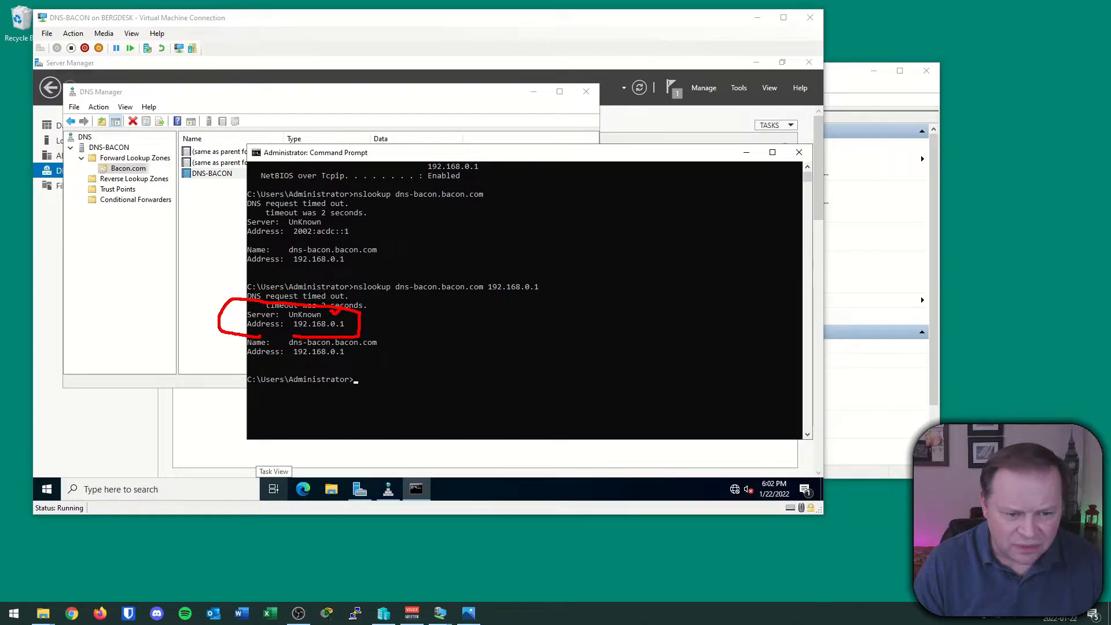
pyautogui.moveTo(431, 384)
pyautogui.mouseDown()
pyautogui.moveTo(367, 358)
pyautogui.moveTo(384, 354)
pyautogui.mouseUp()
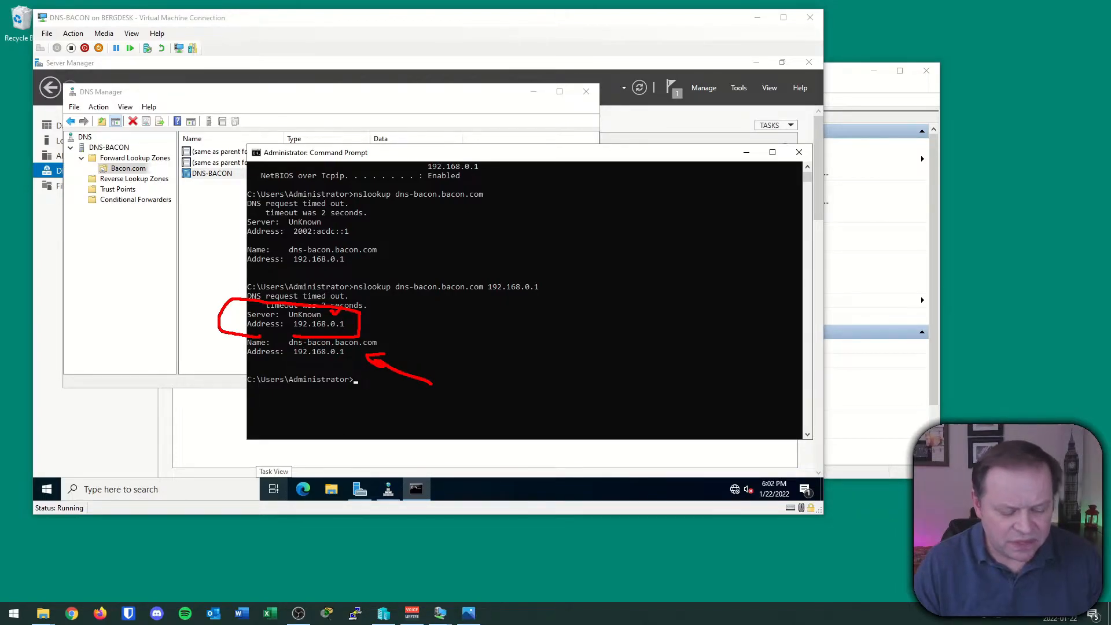
pyautogui.press('Escape')
# Start another new host (A or AAAA) record in the Bacon.com zone in DNS Manager and name it DNS-BACON
pyautogui.click(221, 204)
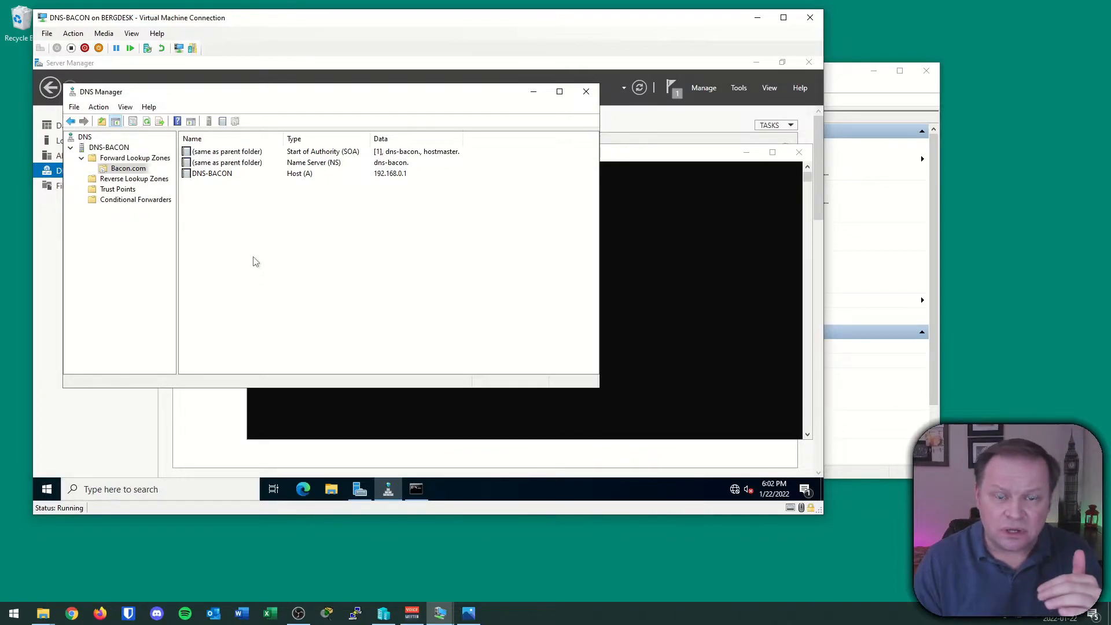
pyautogui.rightClick(235, 221)
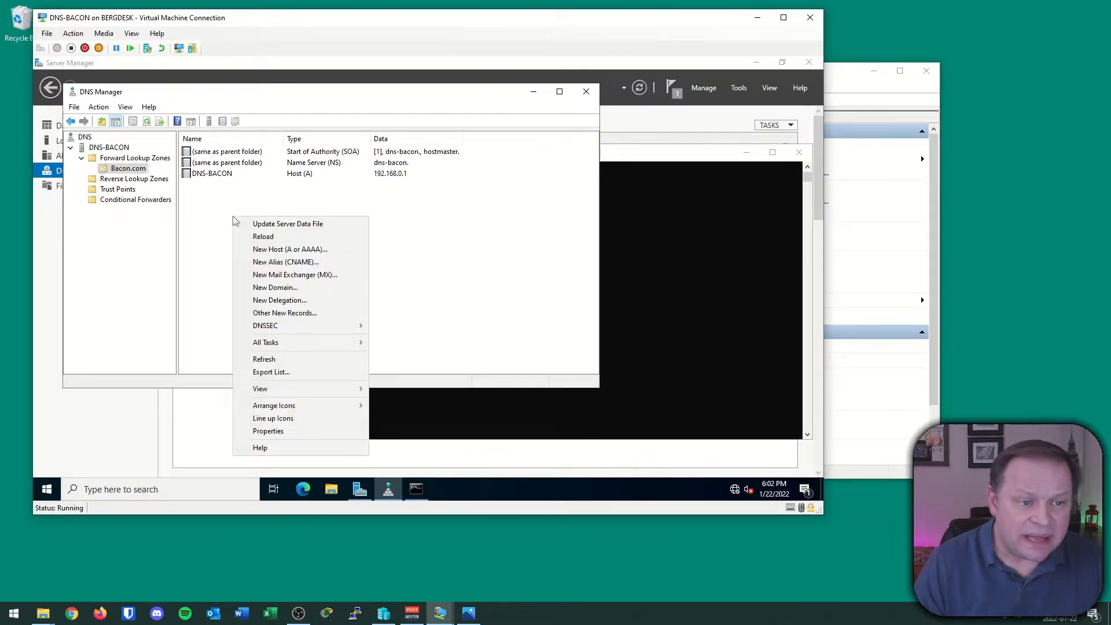
pyautogui.click(269, 252)
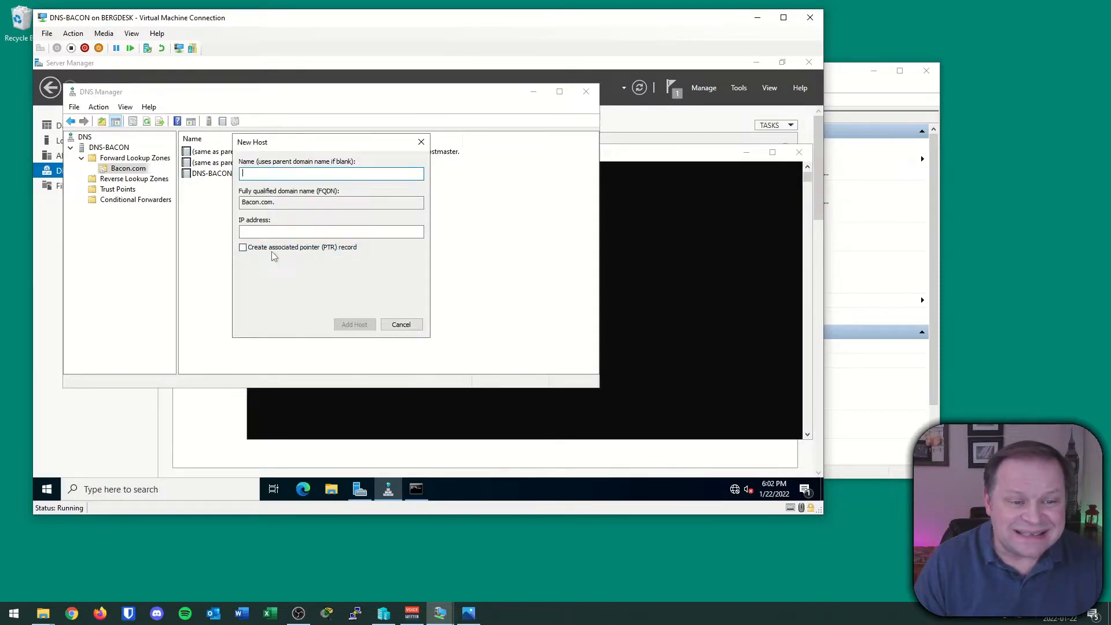
pyautogui.moveTo(317, 145); pyautogui.dragTo(376, 145)
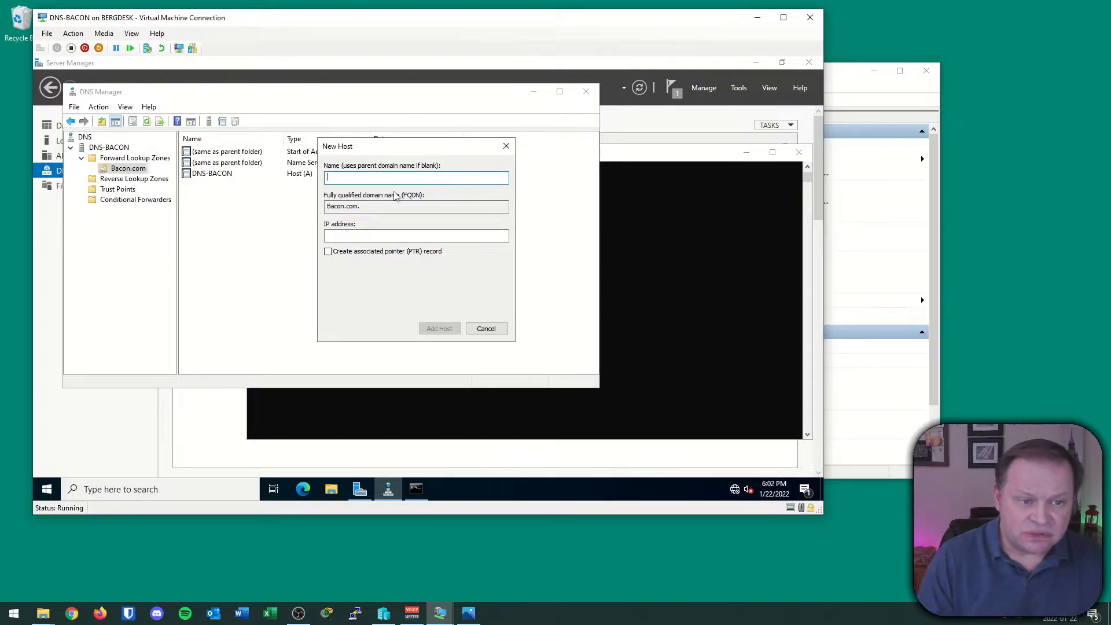
pyautogui.write('DNS-BACON')
pyautogui.press('Tab')
pyautogui.press('Tab')
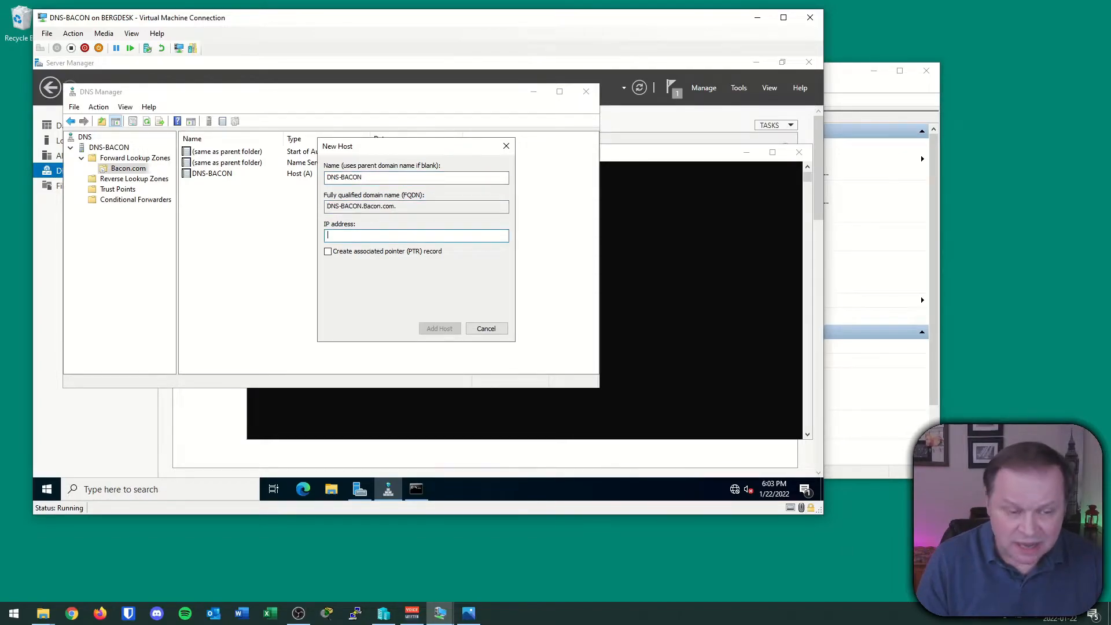
# Check the server's IPv6 address in the network diagram and add the host with IP address 2002:ACDC::1, without an associated pointer record
pyautogui.click(470, 613)
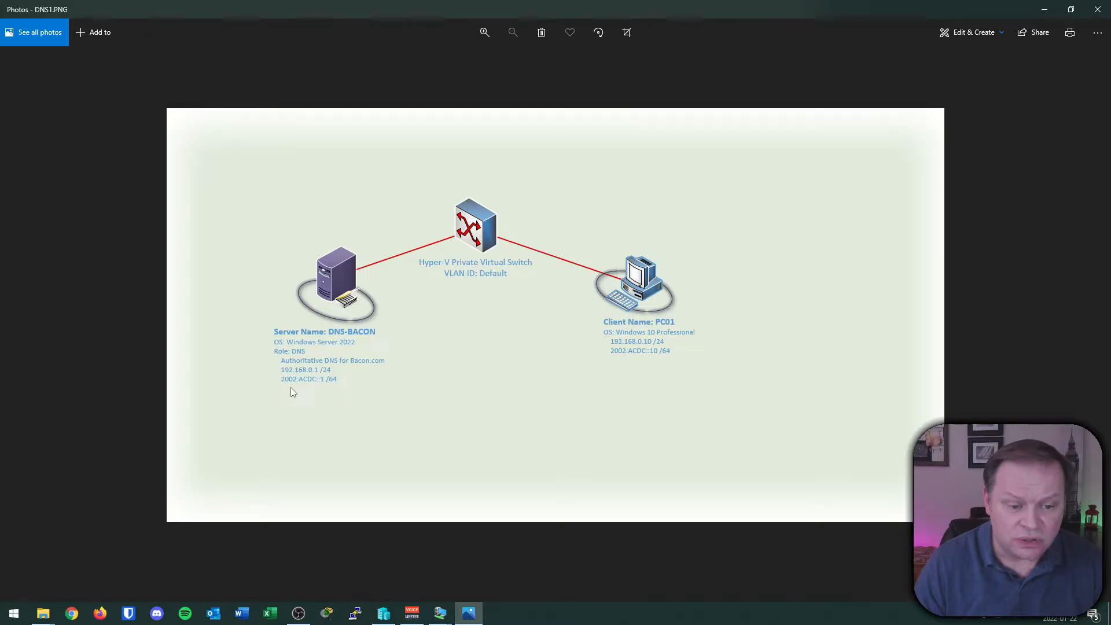
pyautogui.click(1044, 9)
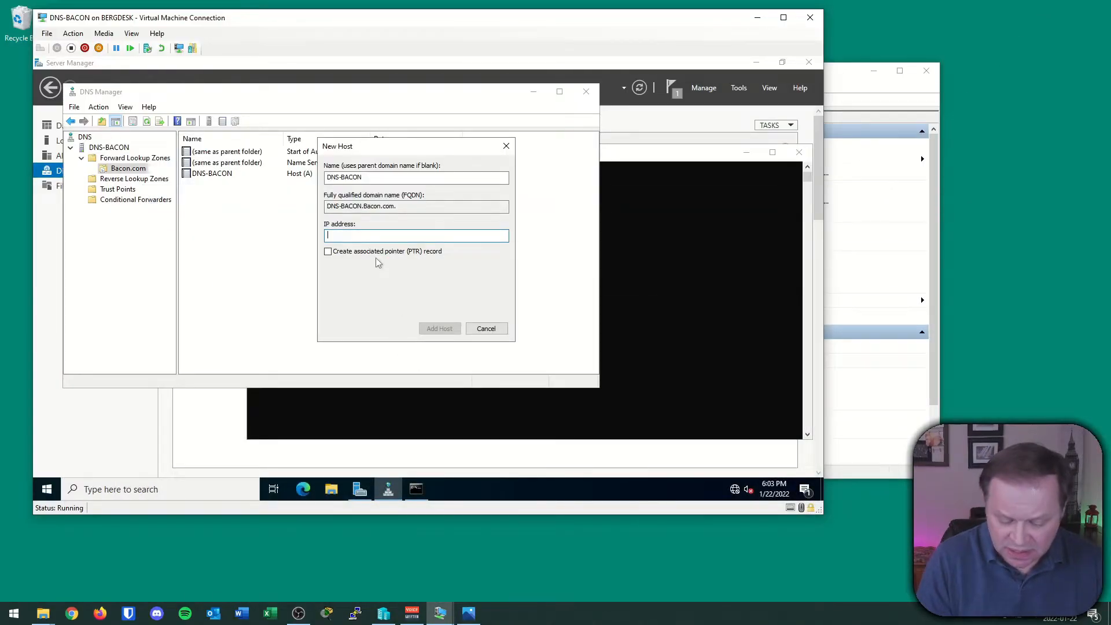
pyautogui.write('2002')
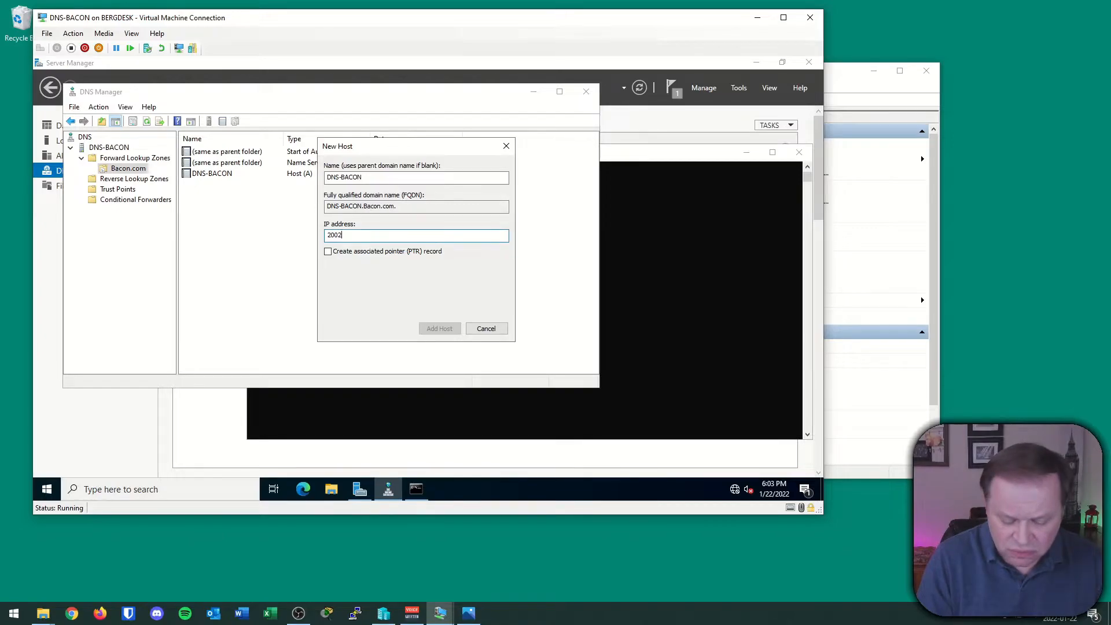
pyautogui.write(':ACDC::1')
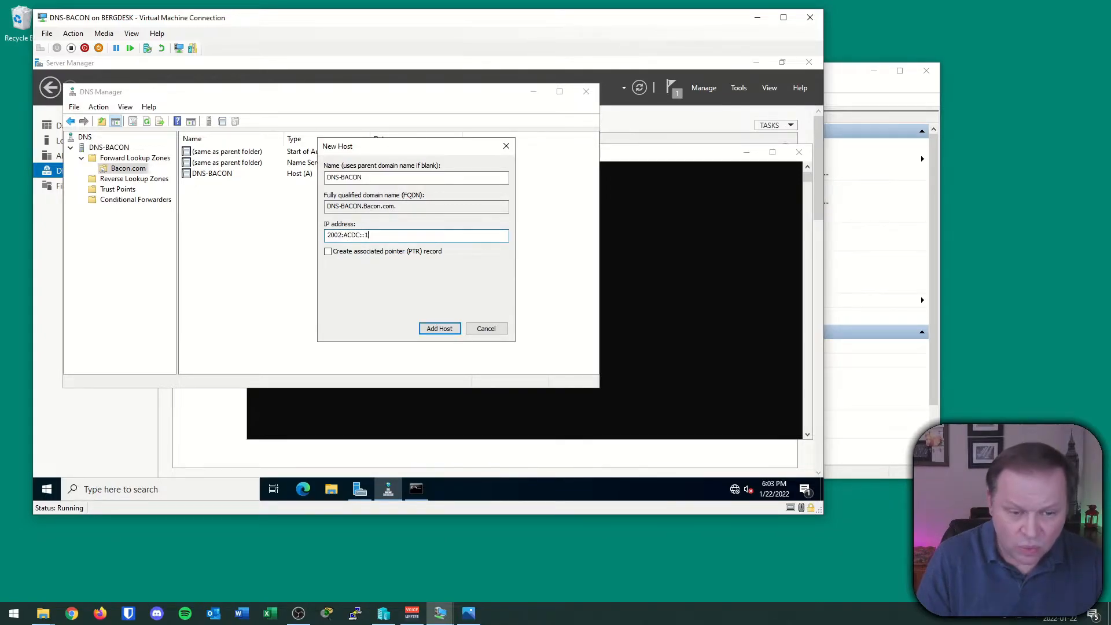
pyautogui.click(444, 328)
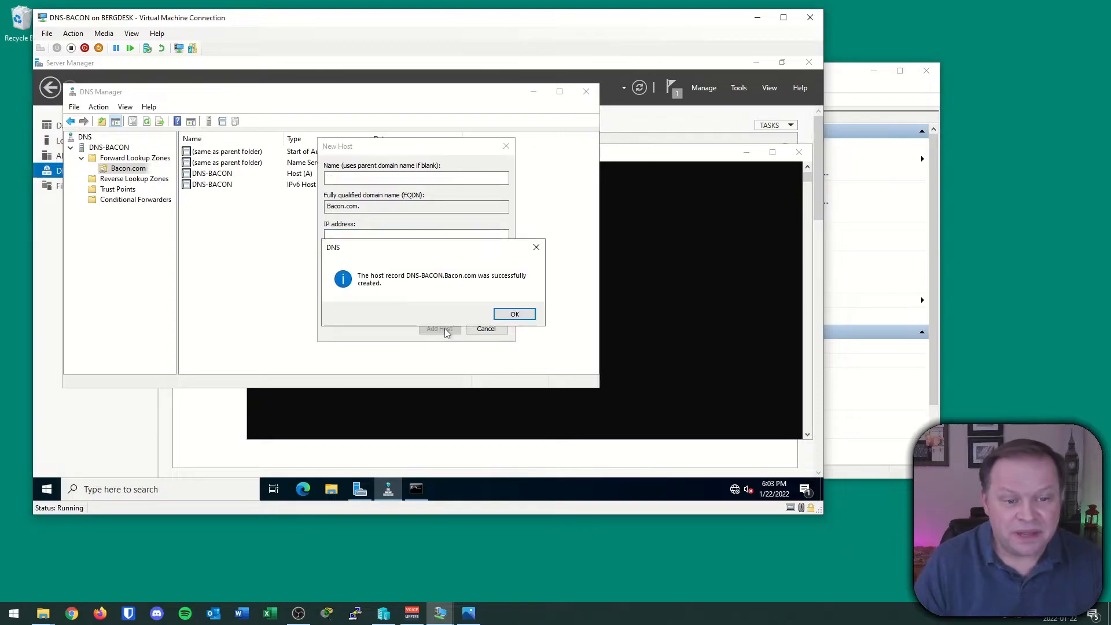
pyautogui.click(513, 315)
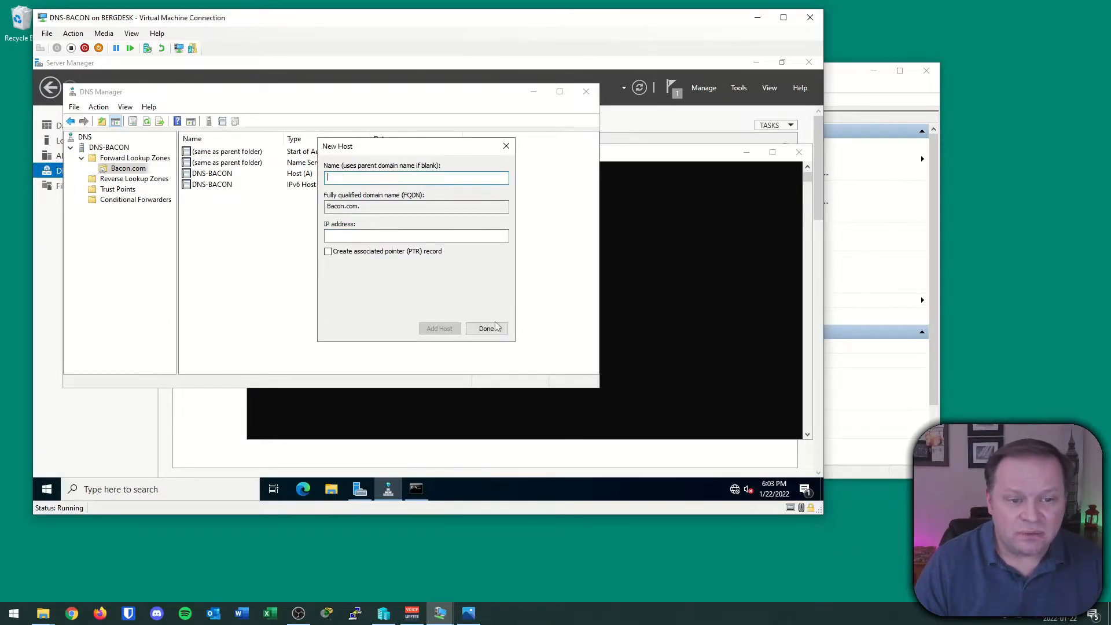
pyautogui.click(495, 326)
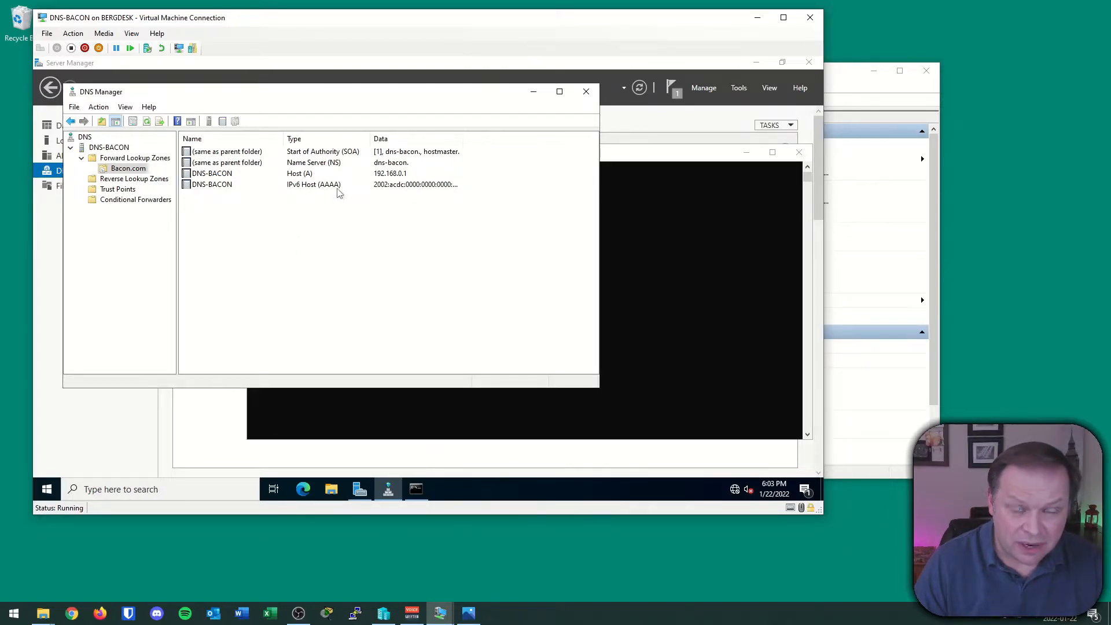
# Repeat the nslookup of dns-bacon.bacon.com against 192.168.0.1 in Command Prompt to test the IPv6 host record
pyautogui.click(627, 301)
pyautogui.press('Up')
pyautogui.press('Return')
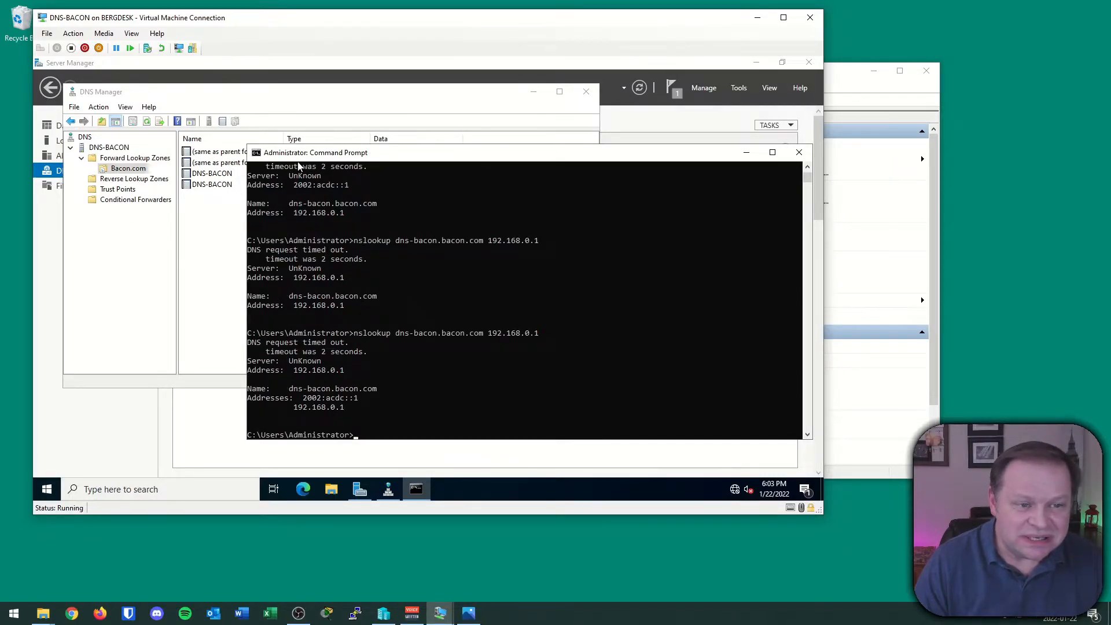
pyautogui.moveTo(342, 151); pyautogui.dragTo(313, 172)
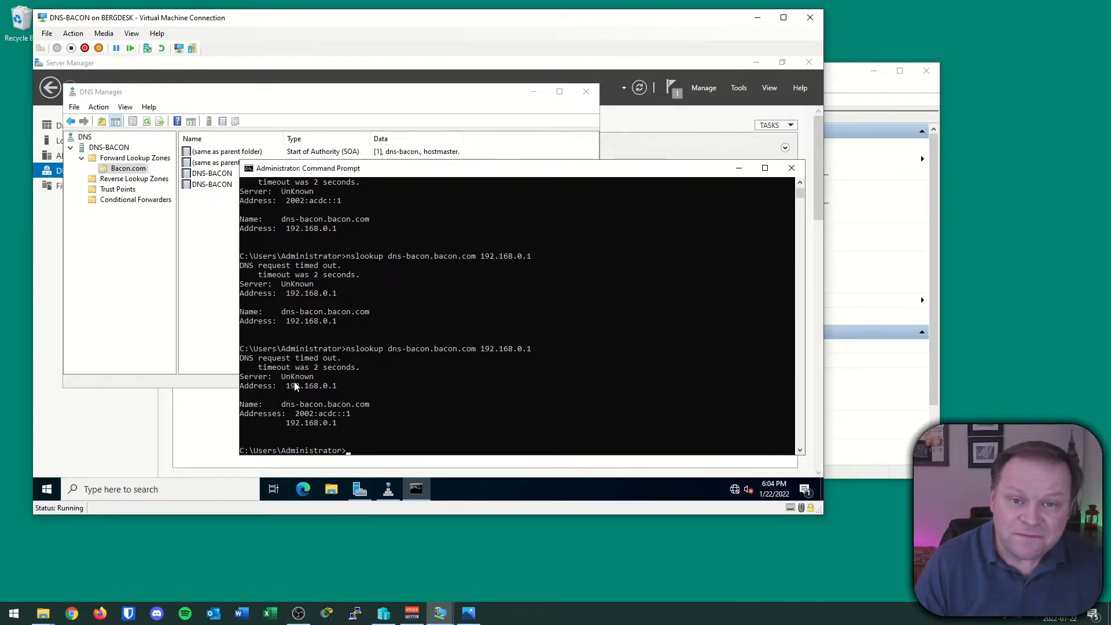
pyautogui.moveTo(324, 368)
pyautogui.mouseDown()
pyautogui.moveTo(347, 367)
pyautogui.moveTo(309, 365)
pyautogui.mouseUp()
pyautogui.moveTo(302, 263); pyautogui.dragTo(317, 267)
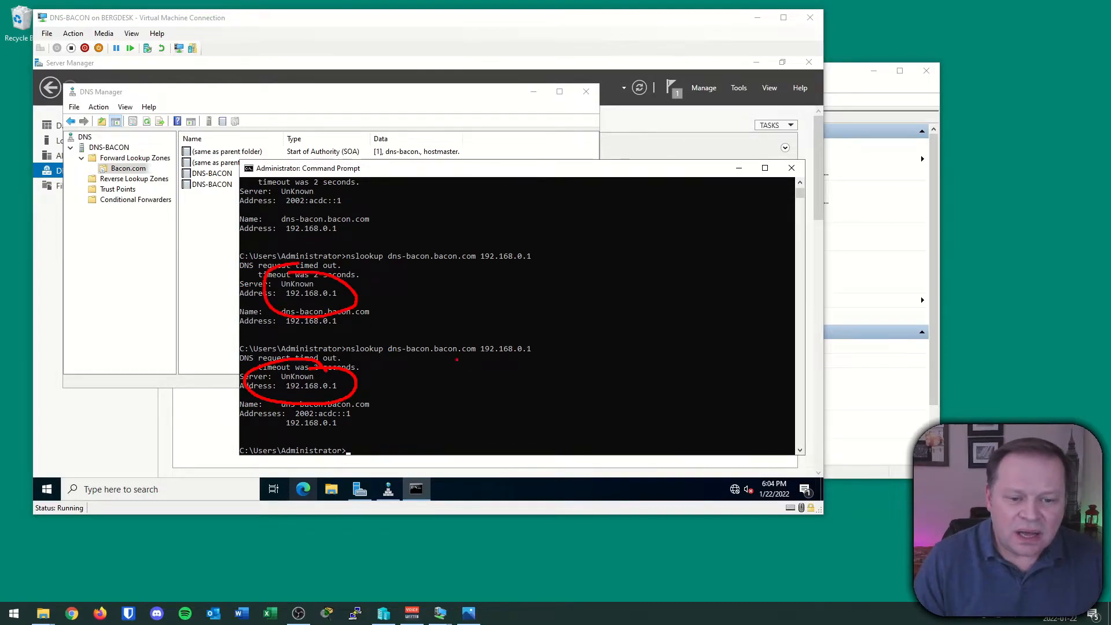
pyautogui.moveTo(480, 362)
pyautogui.mouseDown()
pyautogui.moveTo(559, 363)
pyautogui.moveTo(474, 332)
pyautogui.moveTo(475, 369)
pyautogui.mouseUp()
pyautogui.moveTo(474, 275)
pyautogui.mouseDown()
pyautogui.moveTo(541, 241)
pyautogui.moveTo(483, 243)
pyautogui.moveTo(471, 274)
pyautogui.mouseUp()
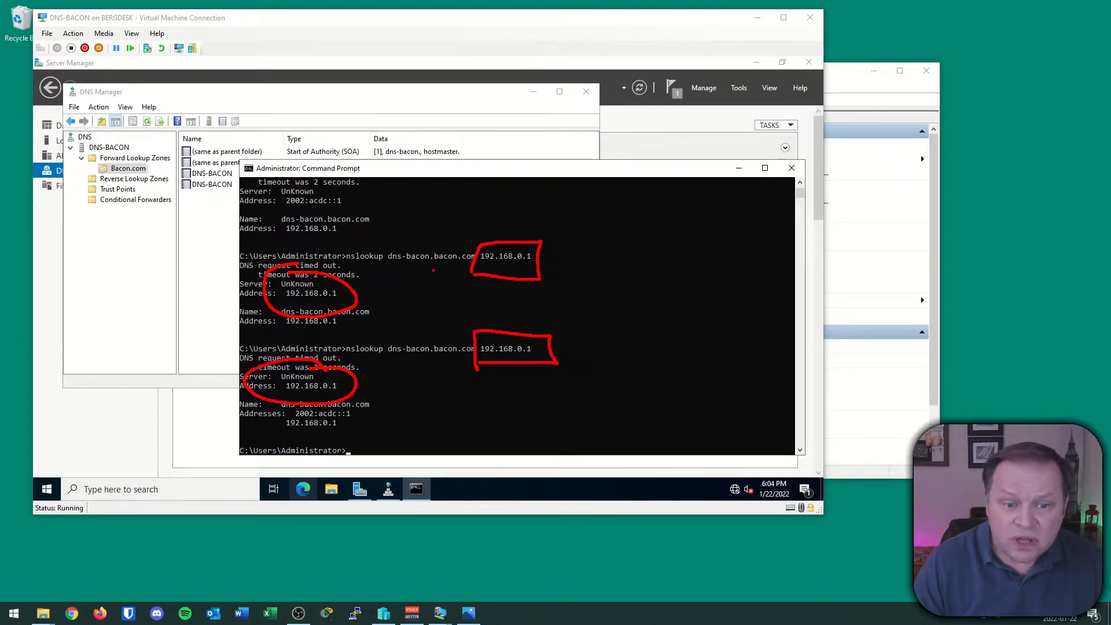
pyautogui.moveTo(434, 181)
pyautogui.mouseDown()
pyautogui.moveTo(426, 226)
pyautogui.moveTo(438, 243)
pyautogui.moveTo(452, 226)
pyautogui.mouseUp()
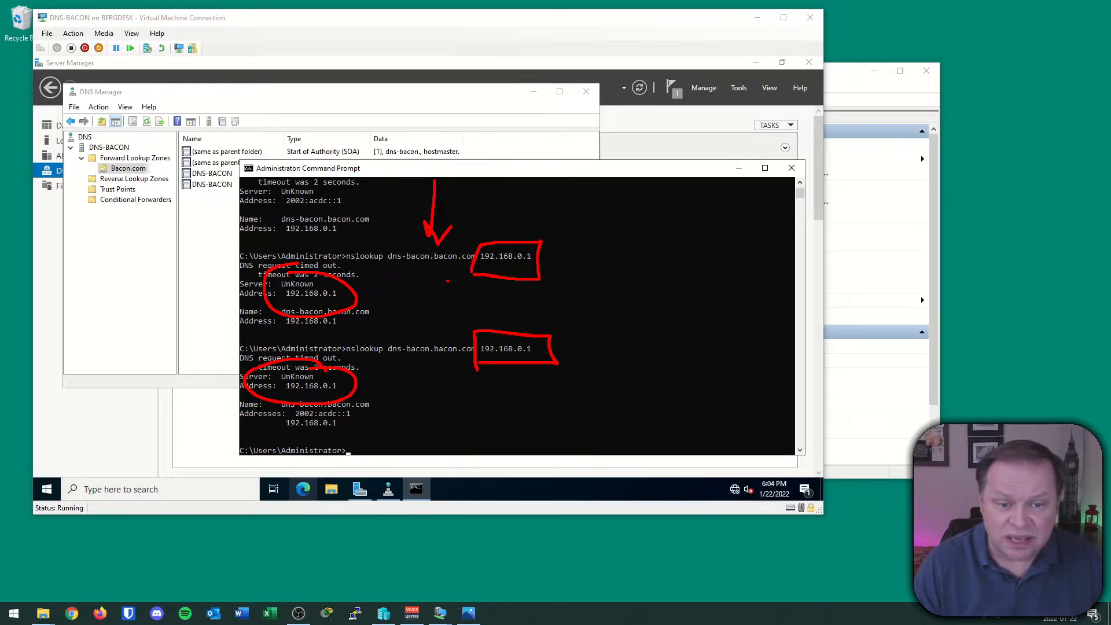
pyautogui.press('Escape')
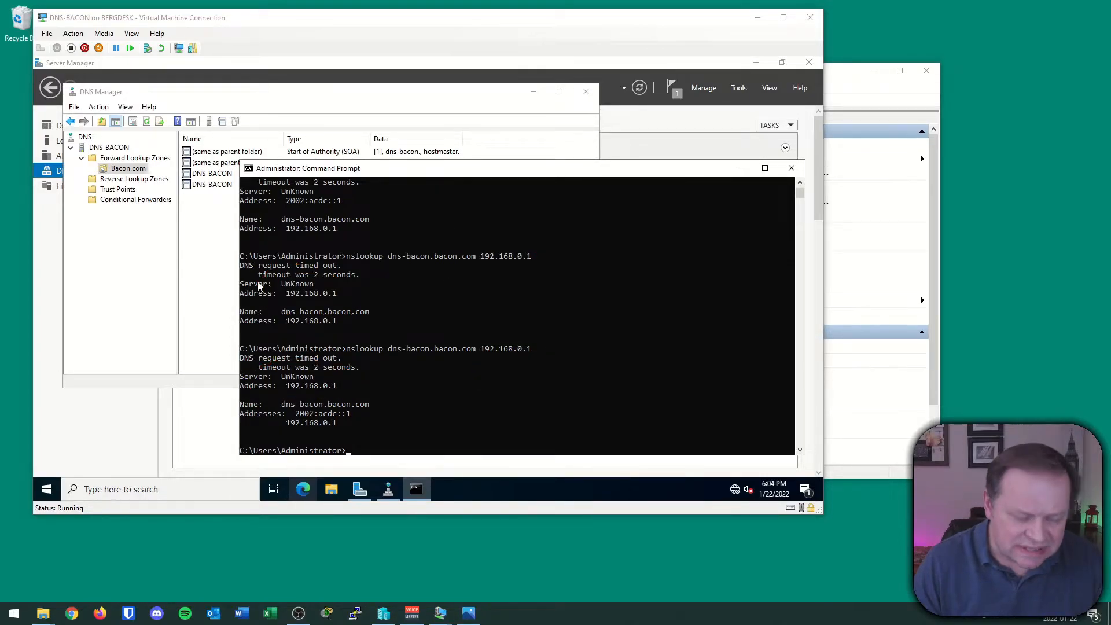
pyautogui.moveTo(234, 279)
pyautogui.mouseDown()
pyautogui.moveTo(232, 307)
pyautogui.moveTo(360, 304)
pyautogui.moveTo(288, 276)
pyautogui.moveTo(228, 277)
pyautogui.mouseUp()
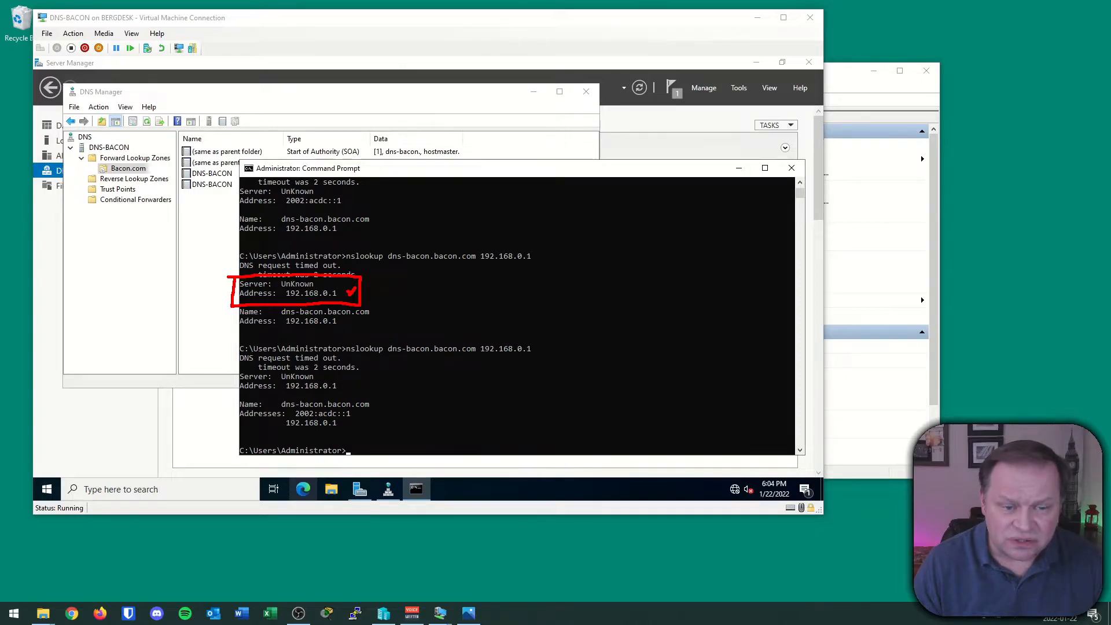
pyautogui.moveTo(316, 270)
pyautogui.mouseDown()
pyautogui.moveTo(276, 272)
pyautogui.moveTo(310, 297)
pyautogui.moveTo(321, 273)
pyautogui.mouseUp()
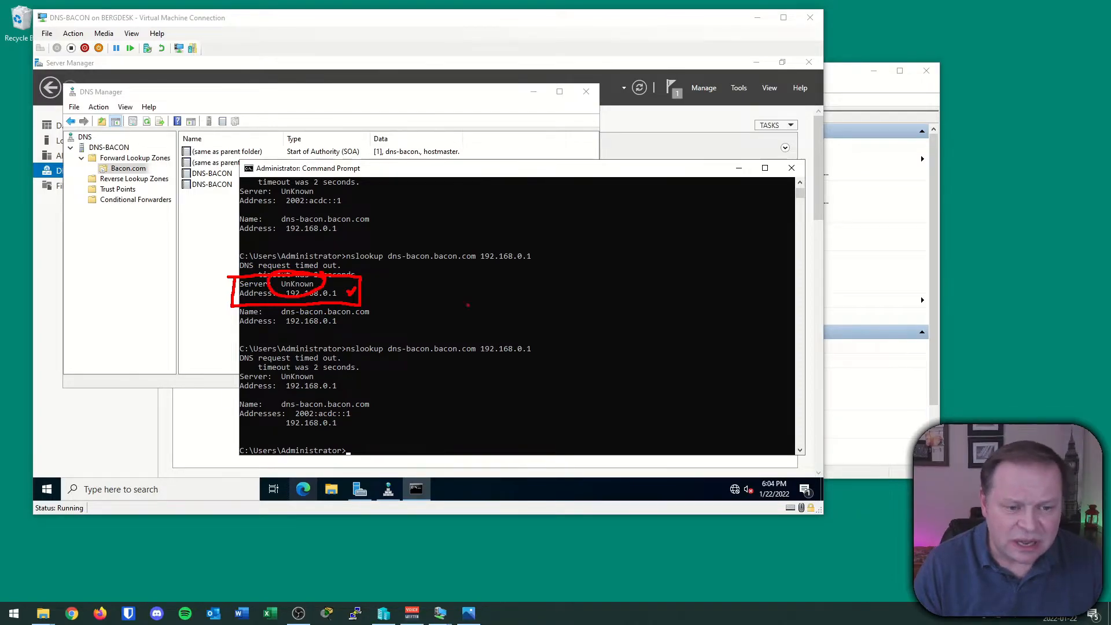
pyautogui.moveTo(434, 325); pyautogui.dragTo(530, 320)
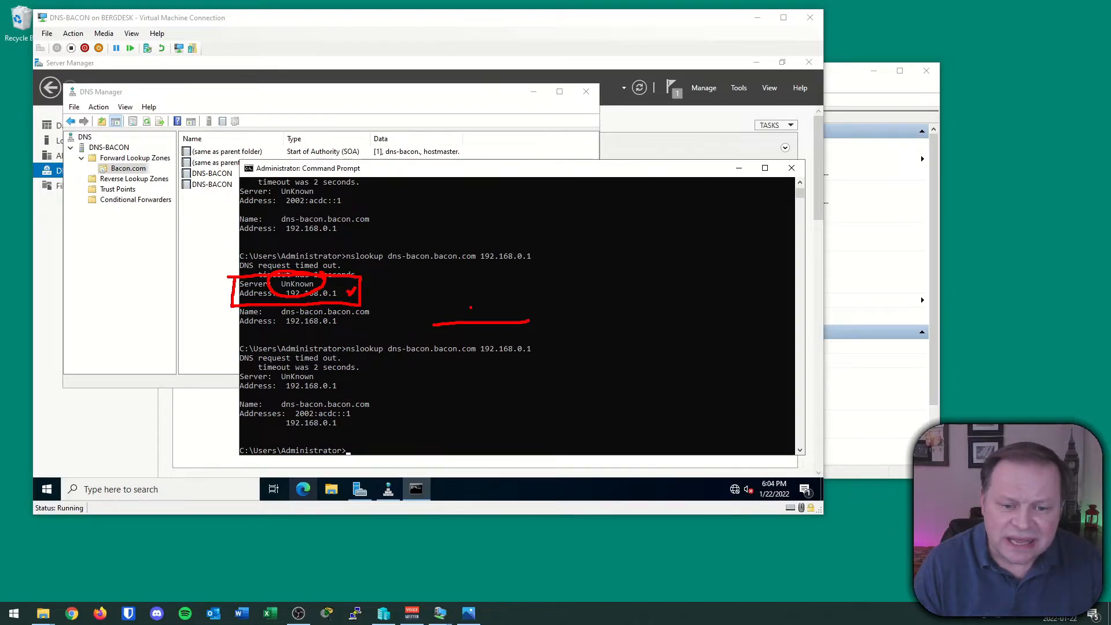
pyautogui.moveTo(465, 296)
pyautogui.mouseDown()
pyautogui.moveTo(480, 272)
pyautogui.moveTo(630, 286)
pyautogui.moveTo(608, 287)
pyautogui.mouseUp()
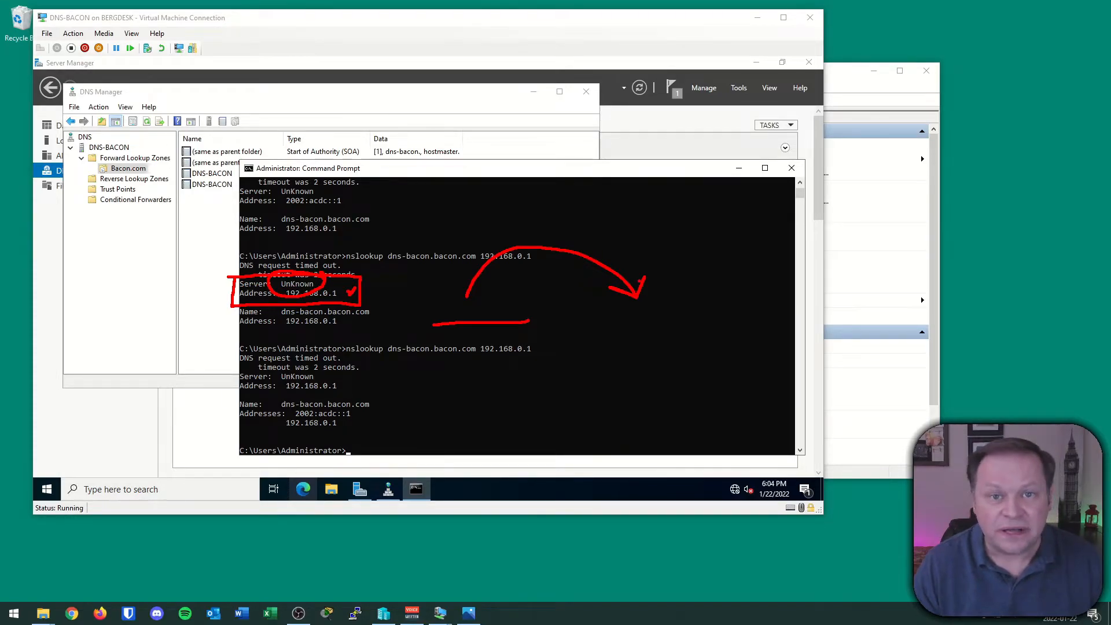
pyautogui.press('Escape')
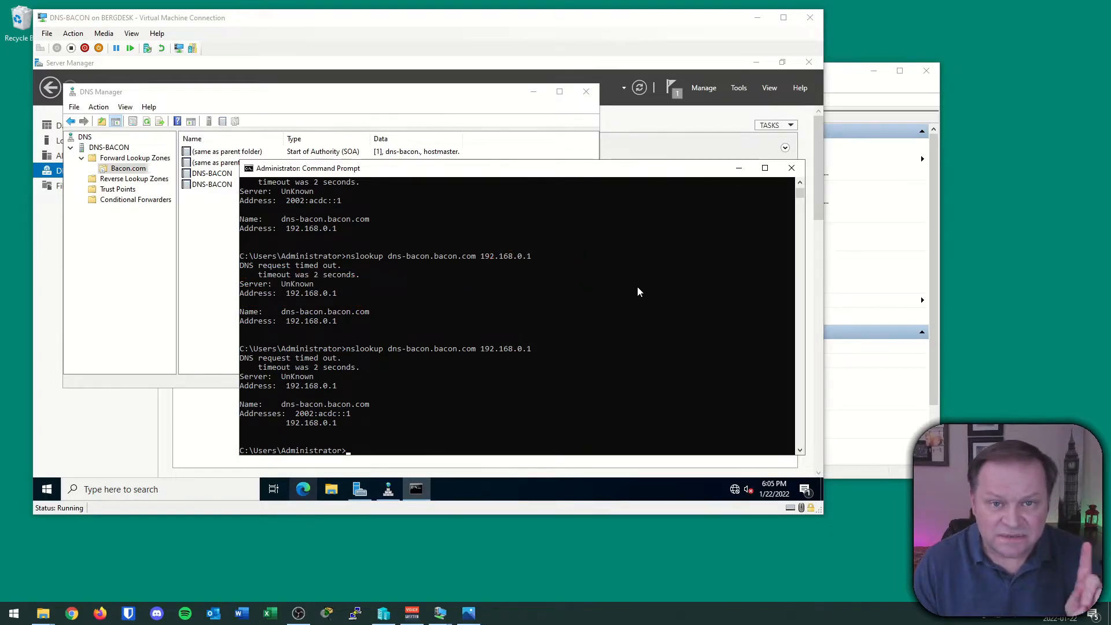
# Start a new zone under Reverse Lookup Zones in DNS Manager as a primary zone of type IPv4 Reverse Lookup Zone
pyautogui.click(739, 169)
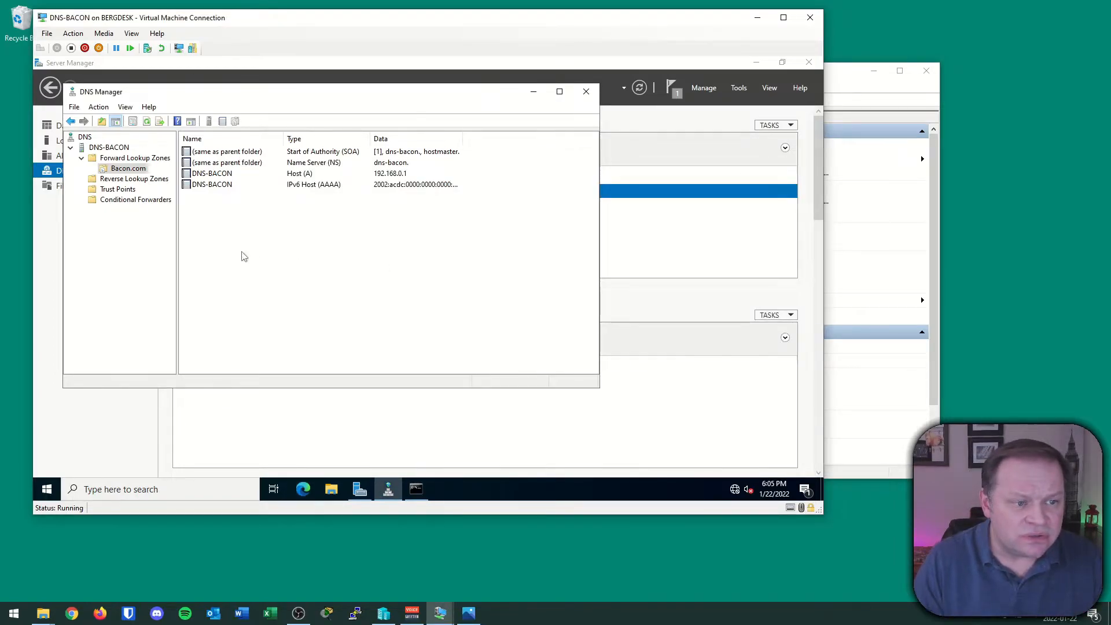
pyautogui.click(133, 179)
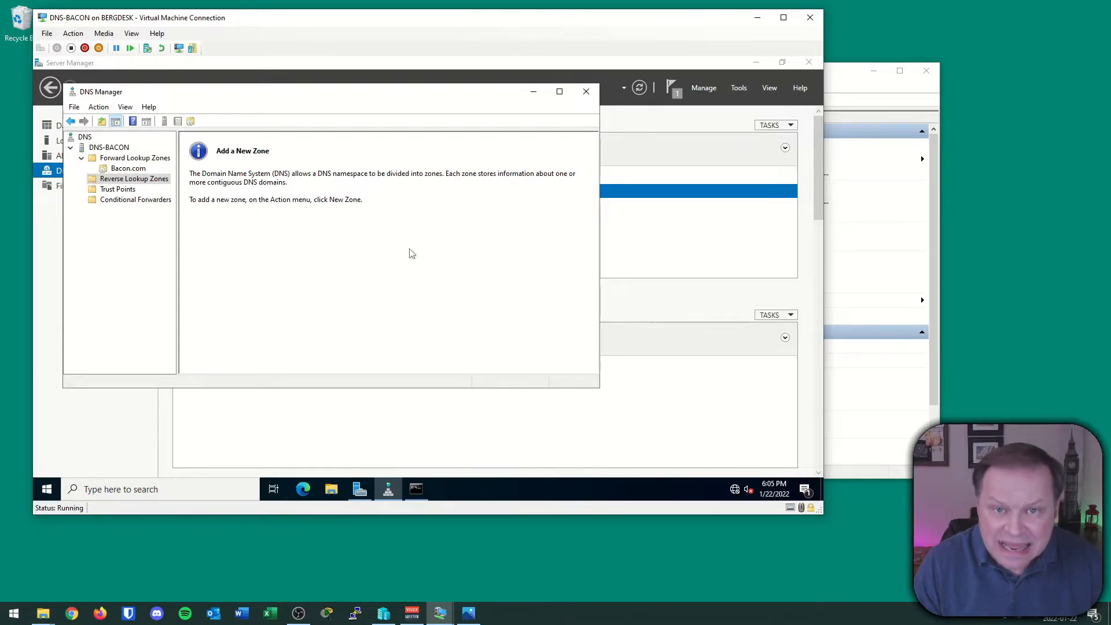
pyautogui.rightClick(142, 180)
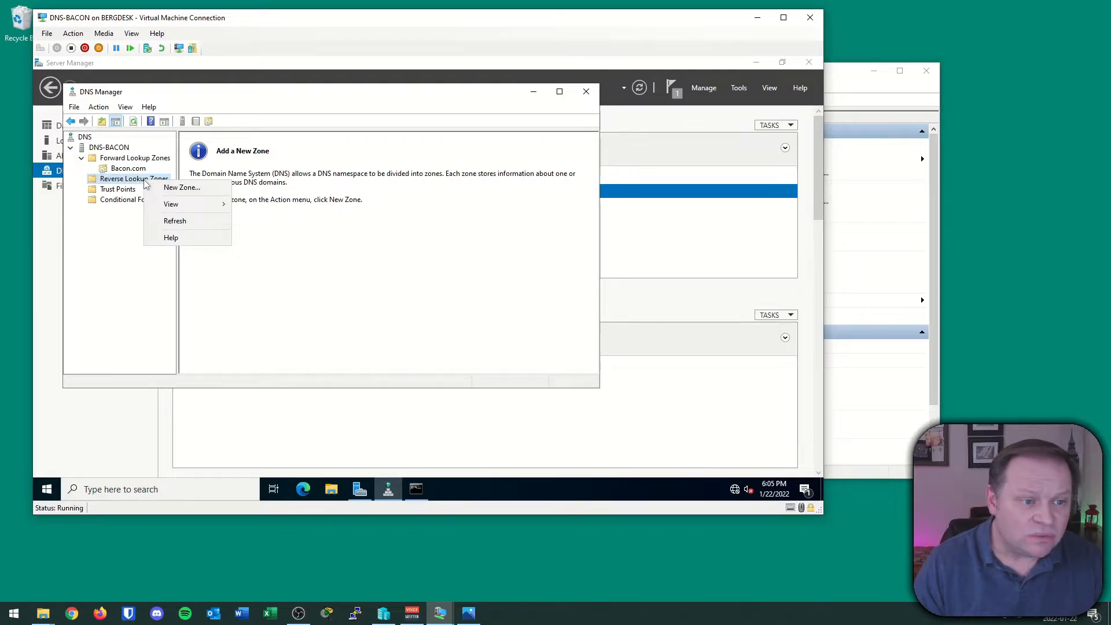
pyautogui.click(185, 188)
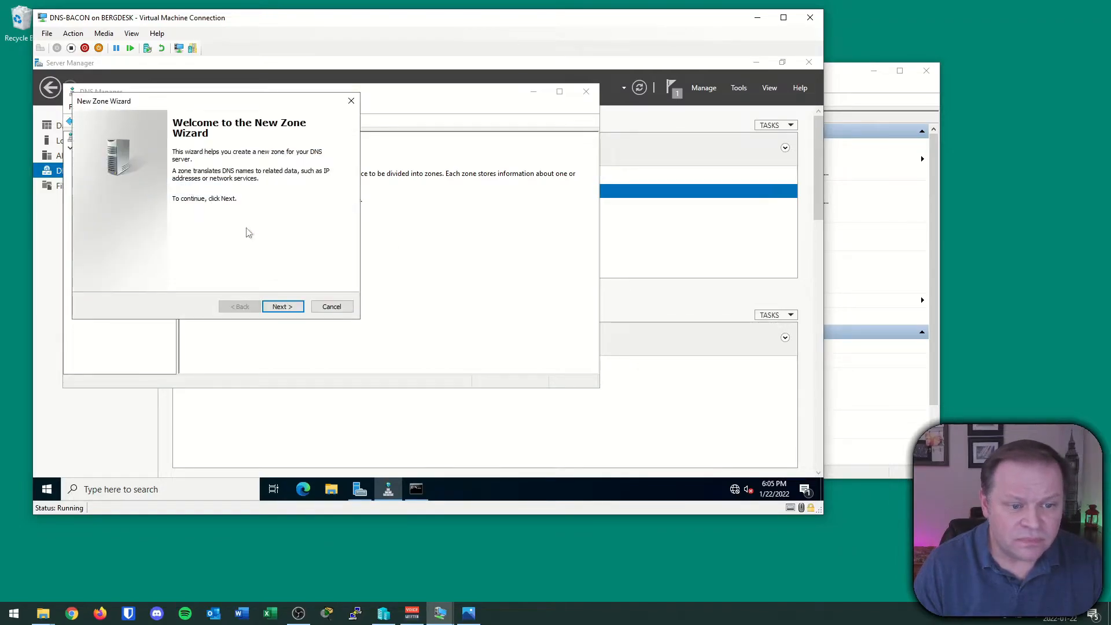
pyautogui.click(291, 310)
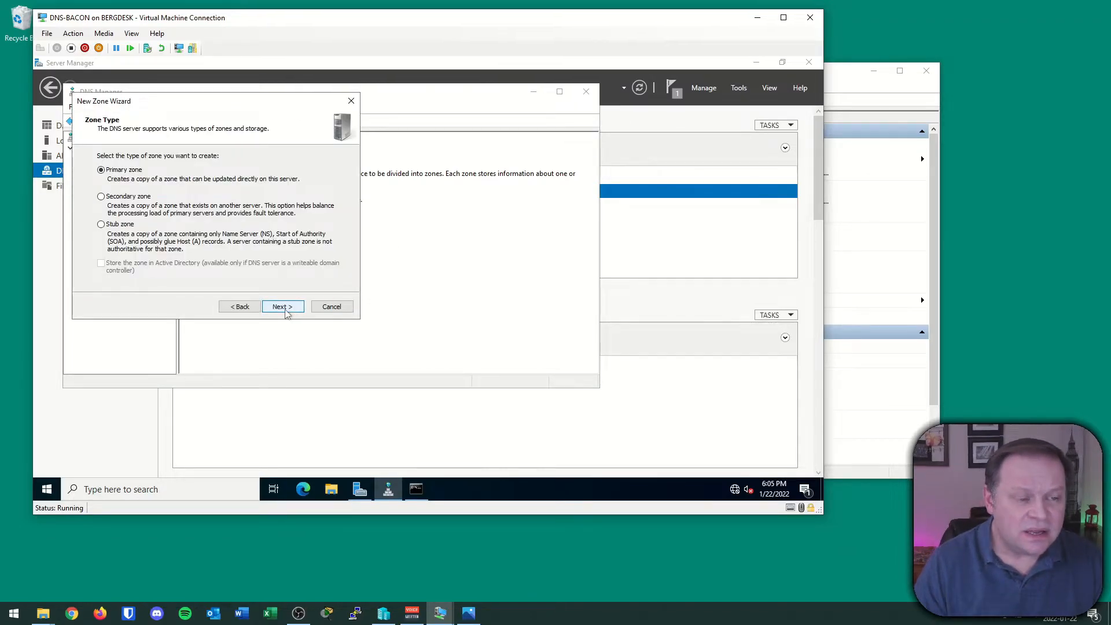
pyautogui.click(283, 307)
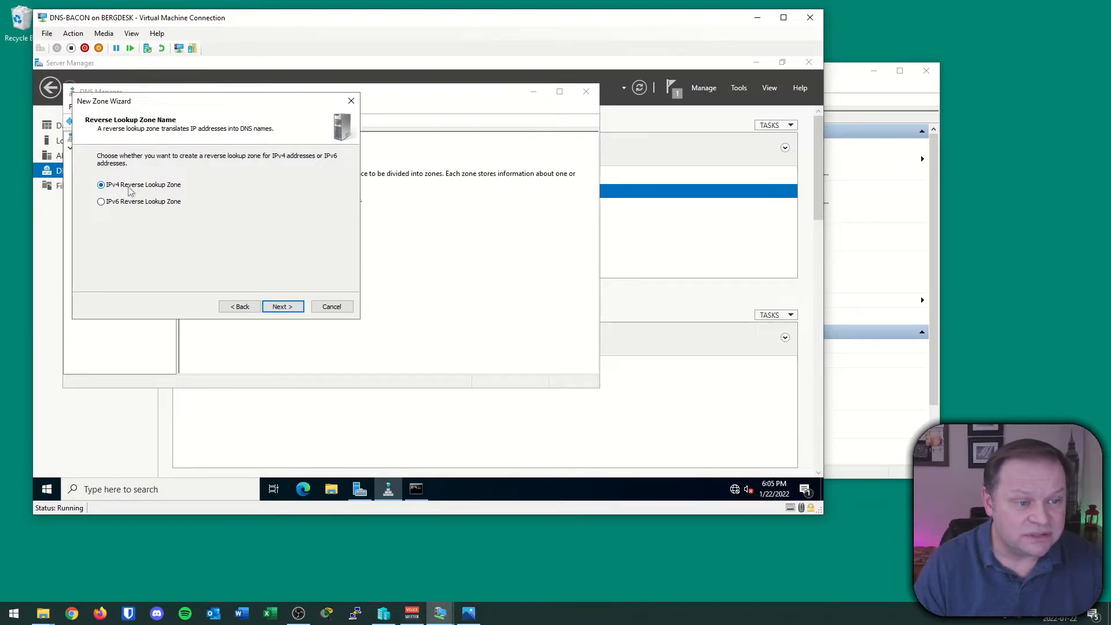
pyautogui.click(275, 307)
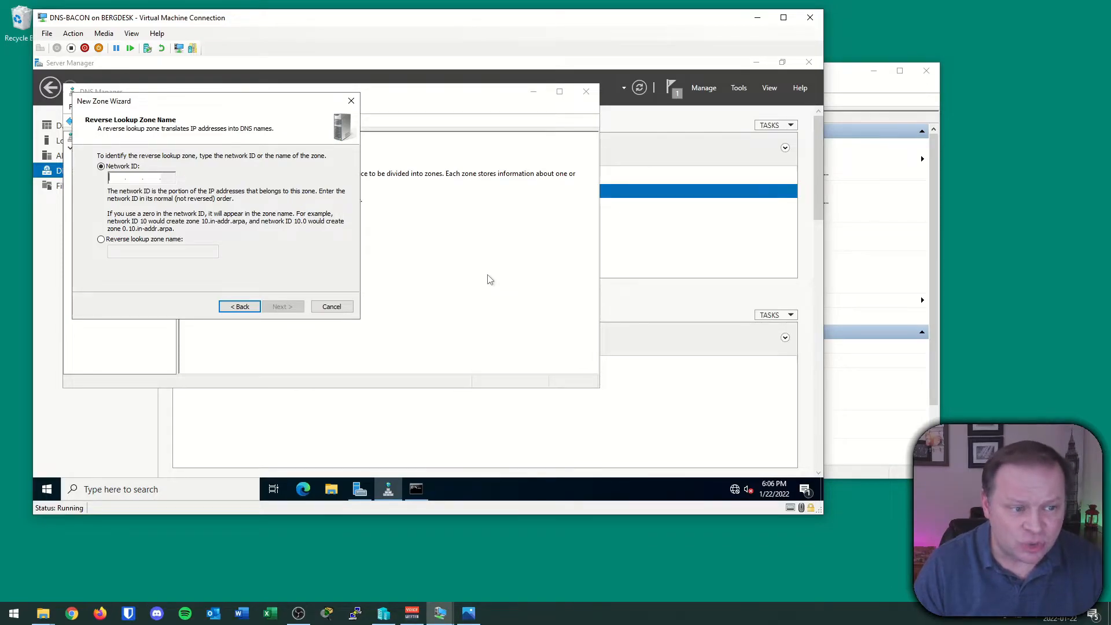
# Create the zone with network ID 192.168.0, a new zone file named 0.168.192.in-addr.arpa.dns and dynamic updates not allowed
pyautogui.write('192 .1')
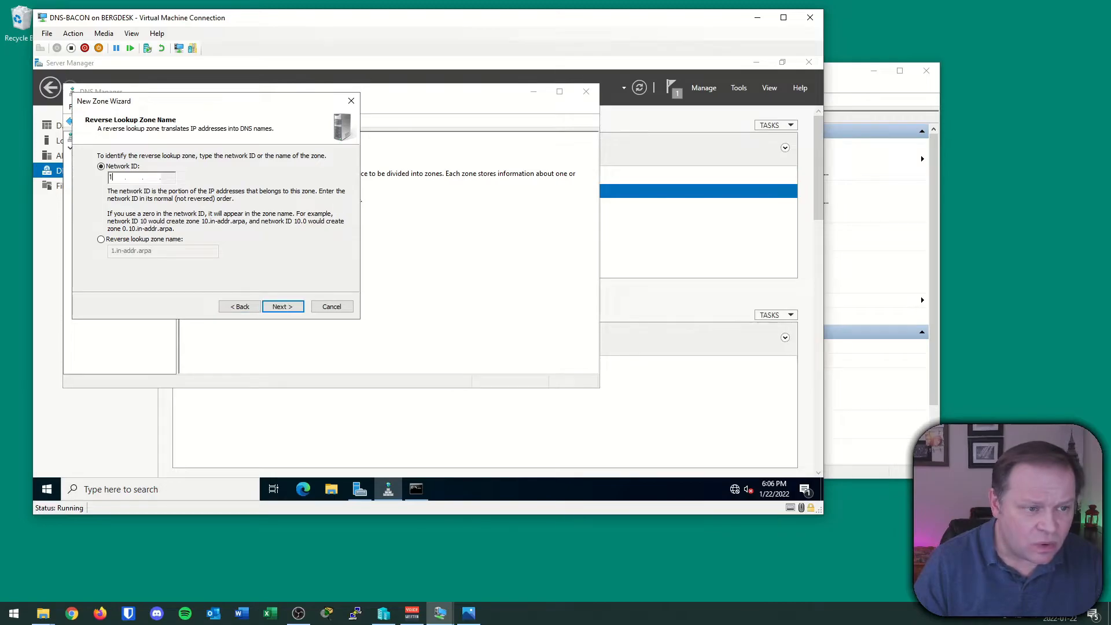
pyautogui.write('68 .0')
pyautogui.click(289, 307)
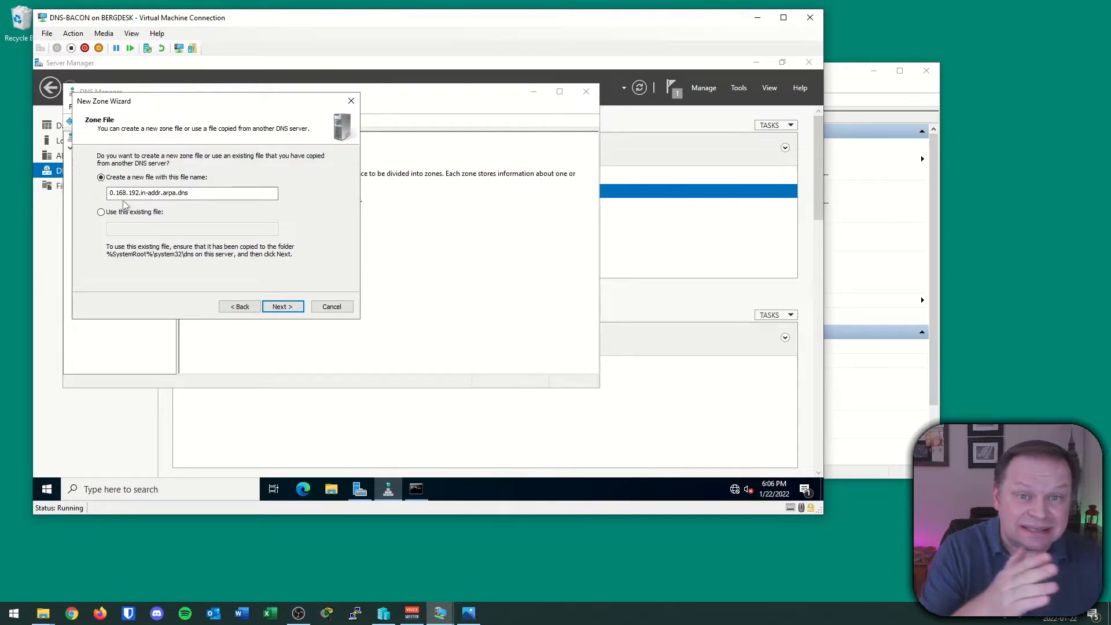
pyautogui.click(281, 307)
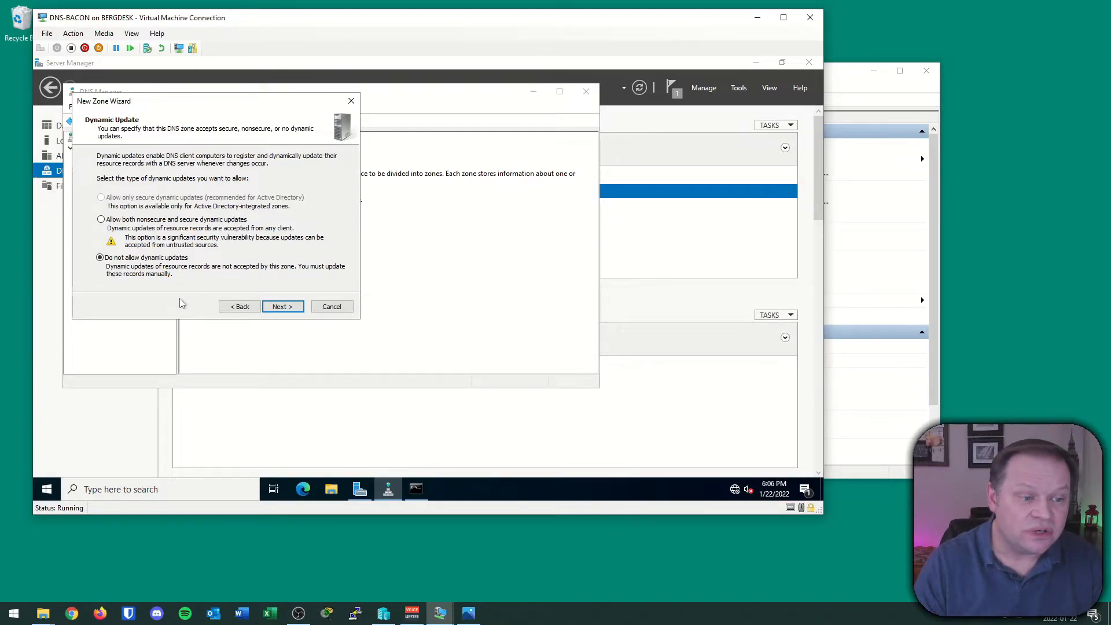
pyautogui.click(283, 307)
pyautogui.click(283, 306)
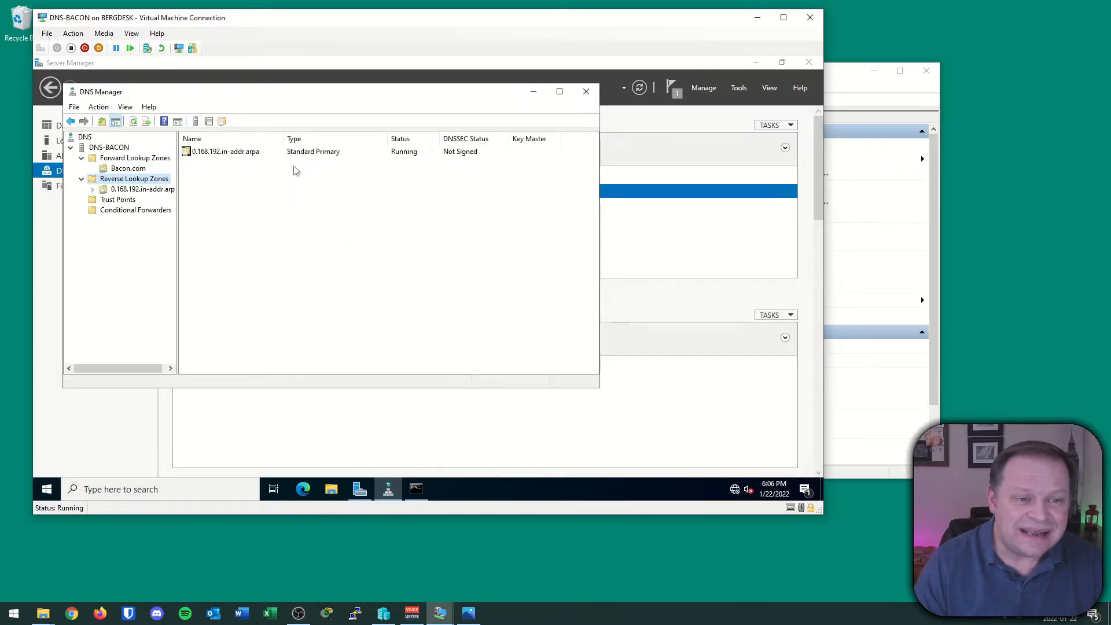
# Edit the dns-bacon. name server entry in the 0.168.192.in-addr.arpa zone's properties, resolving the name to its IP addresses, and apply the change
pyautogui.click(103, 191)
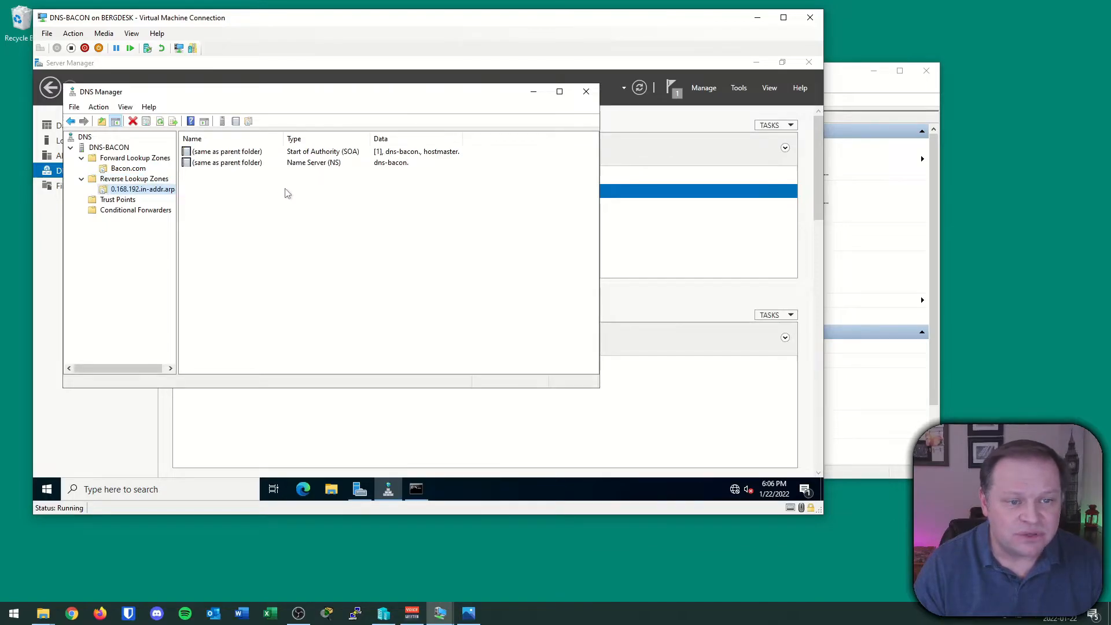
pyautogui.doubleClick(243, 157)
pyautogui.moveTo(194, 99); pyautogui.dragTo(260, 100)
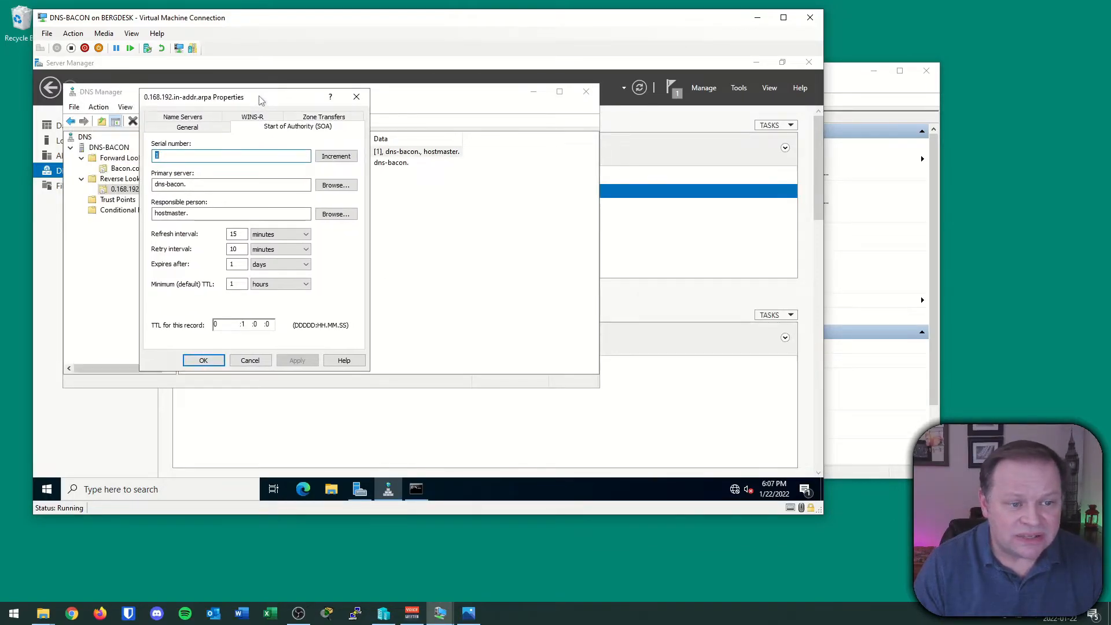
pyautogui.click(187, 128)
pyautogui.click(199, 119)
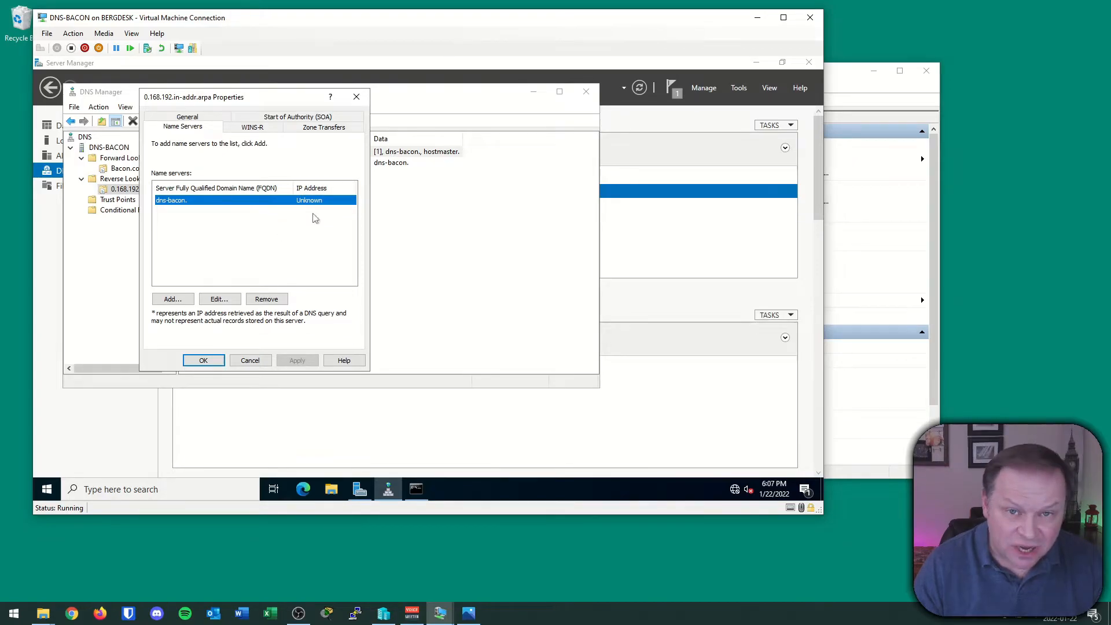
pyautogui.click(222, 299)
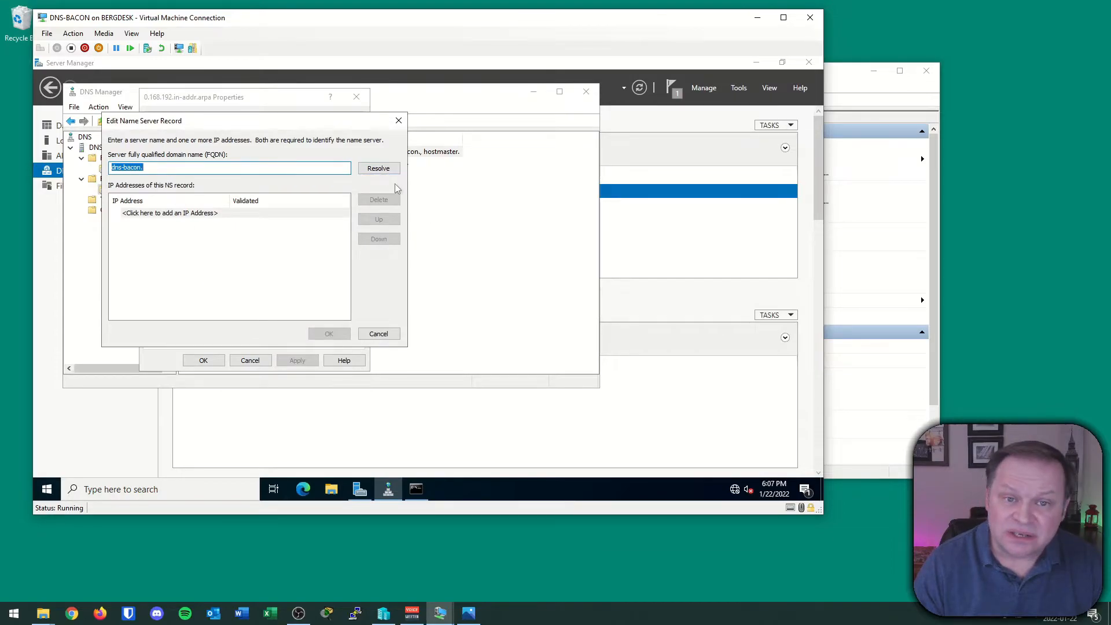
pyautogui.click(378, 169)
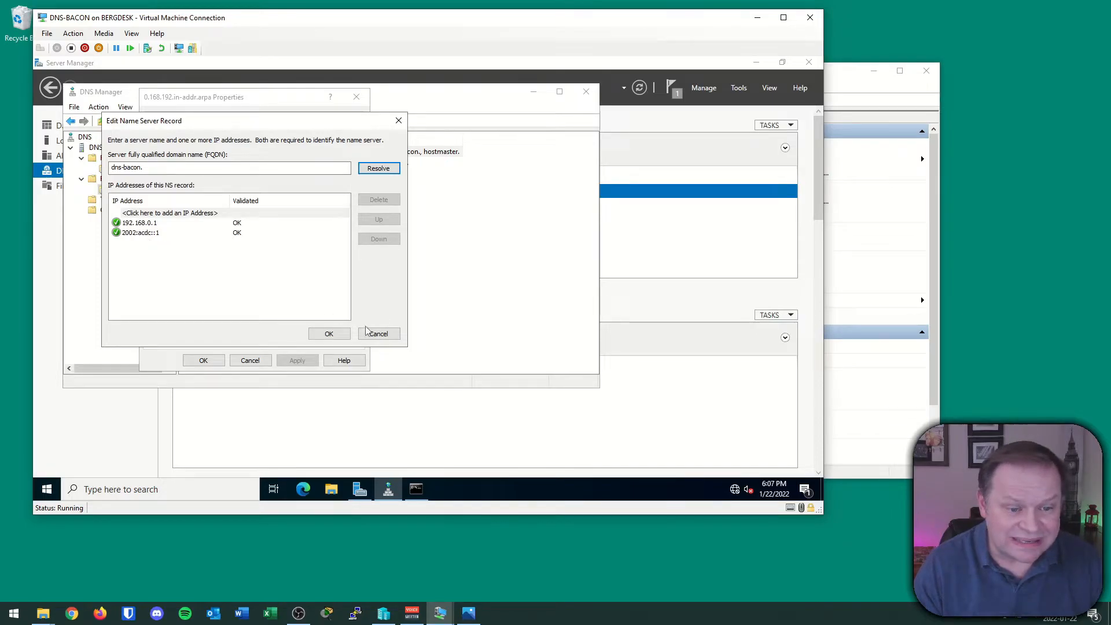
pyautogui.click(329, 334)
pyautogui.click(298, 361)
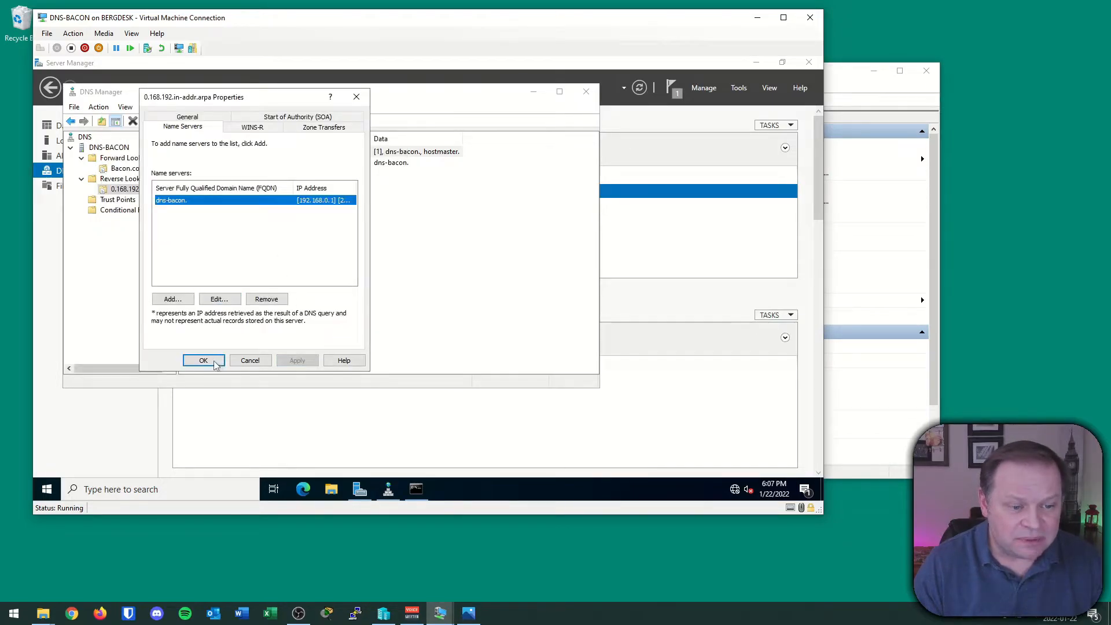
pyautogui.click(203, 360)
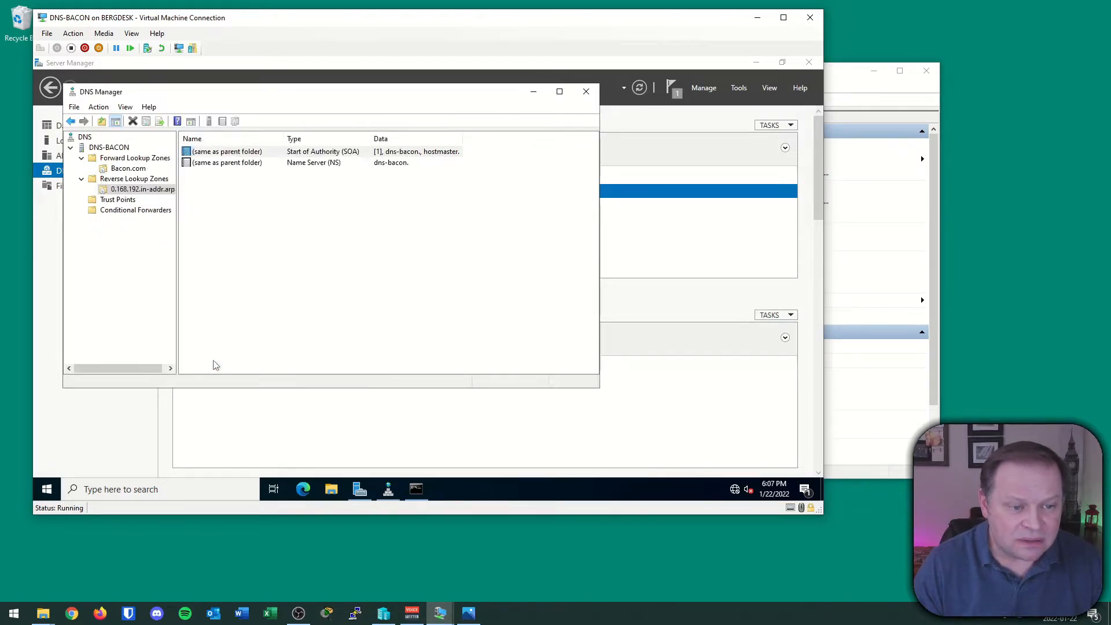
pyautogui.rightClick(245, 205)
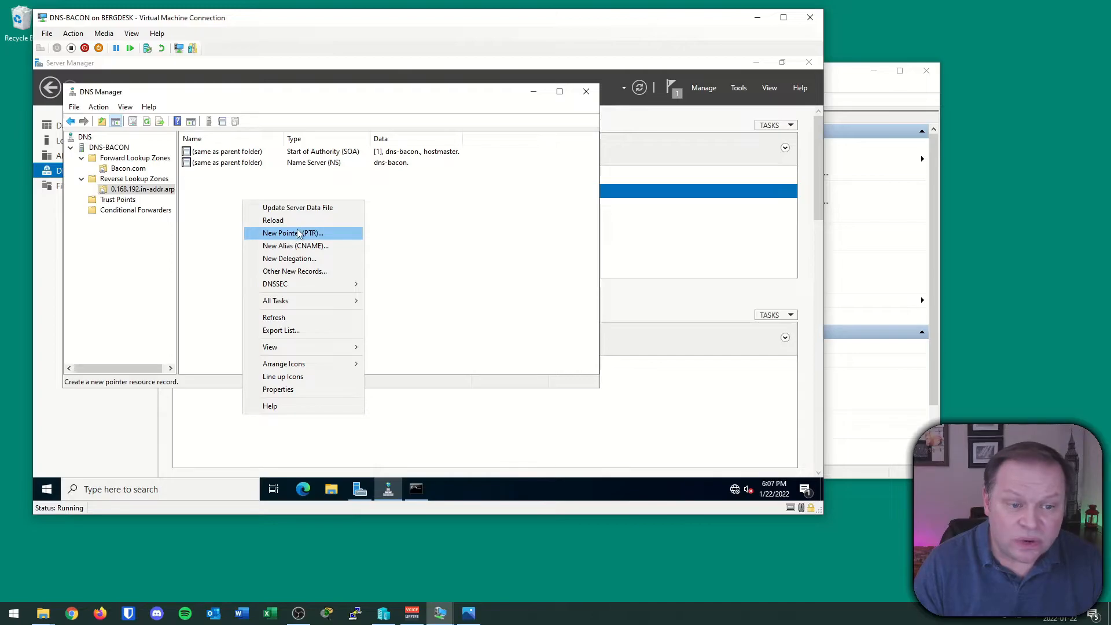
pyautogui.click(225, 236)
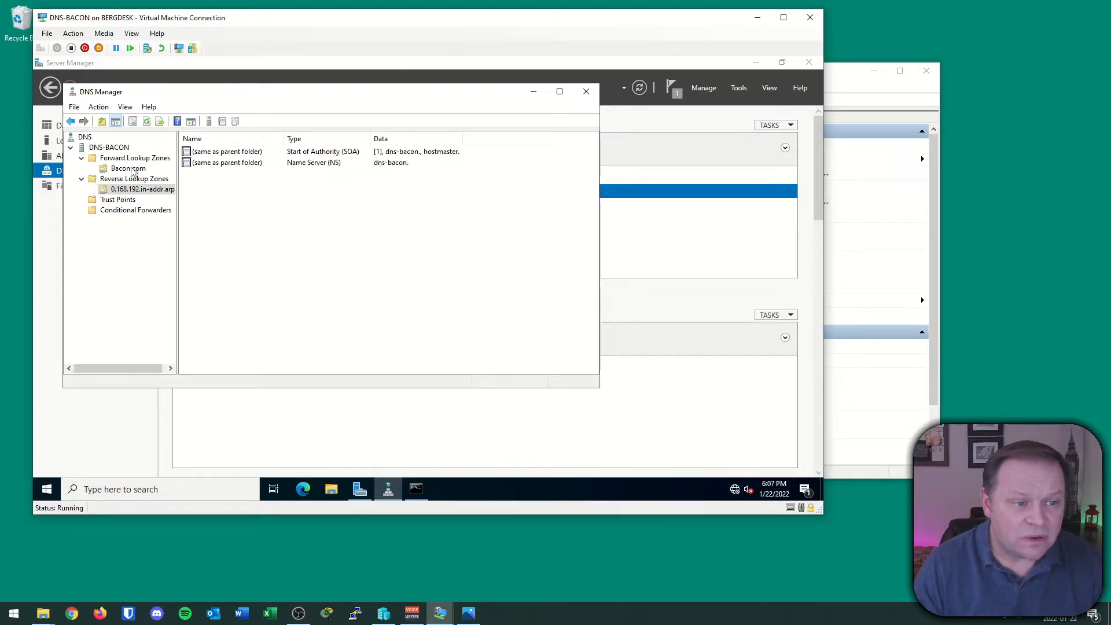
pyautogui.click(132, 169)
pyautogui.rightClick(248, 228)
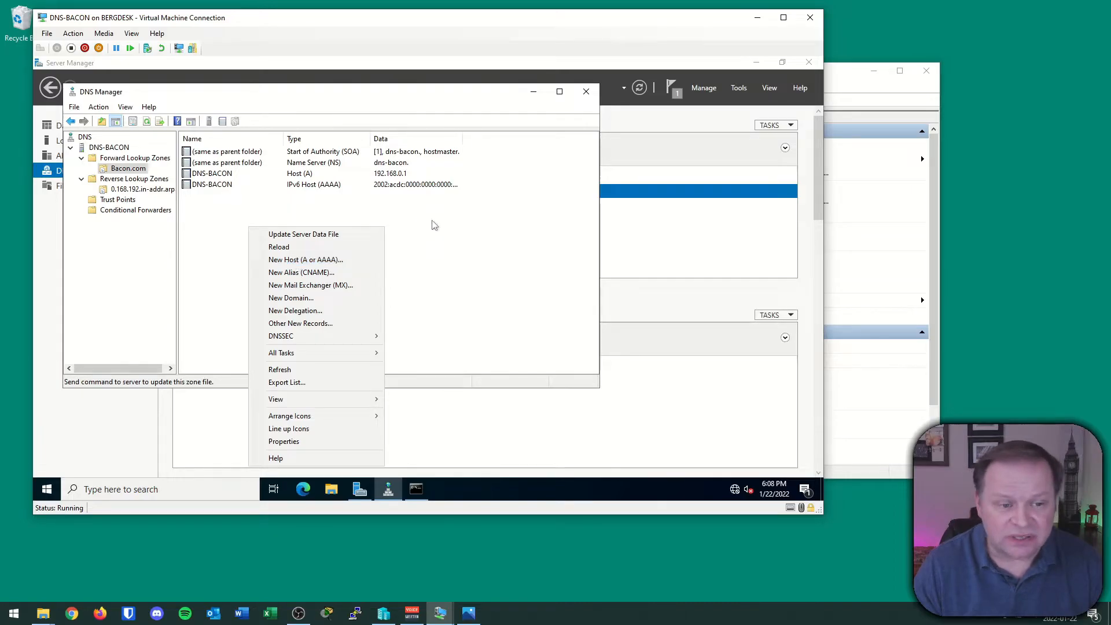
pyautogui.click(206, 220)
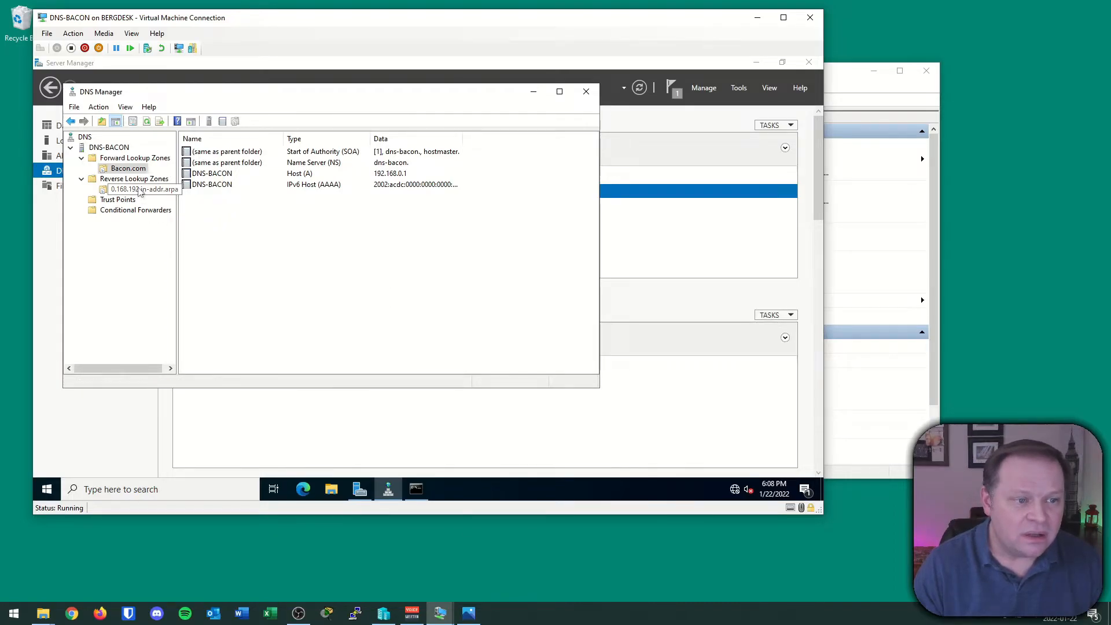
# Start a new pointer (PTR) record in the 0.168.192.in-addr.arpa zone and set its host IP address to 192.168.0.1
pyautogui.click(139, 191)
pyautogui.rightClick(215, 198)
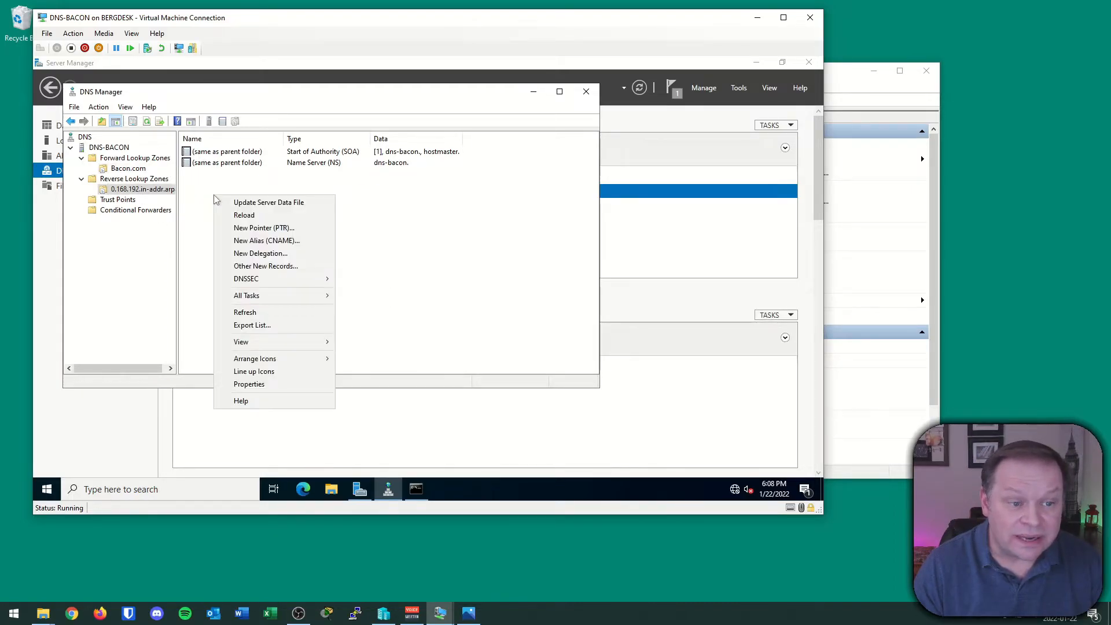
pyautogui.click(285, 228)
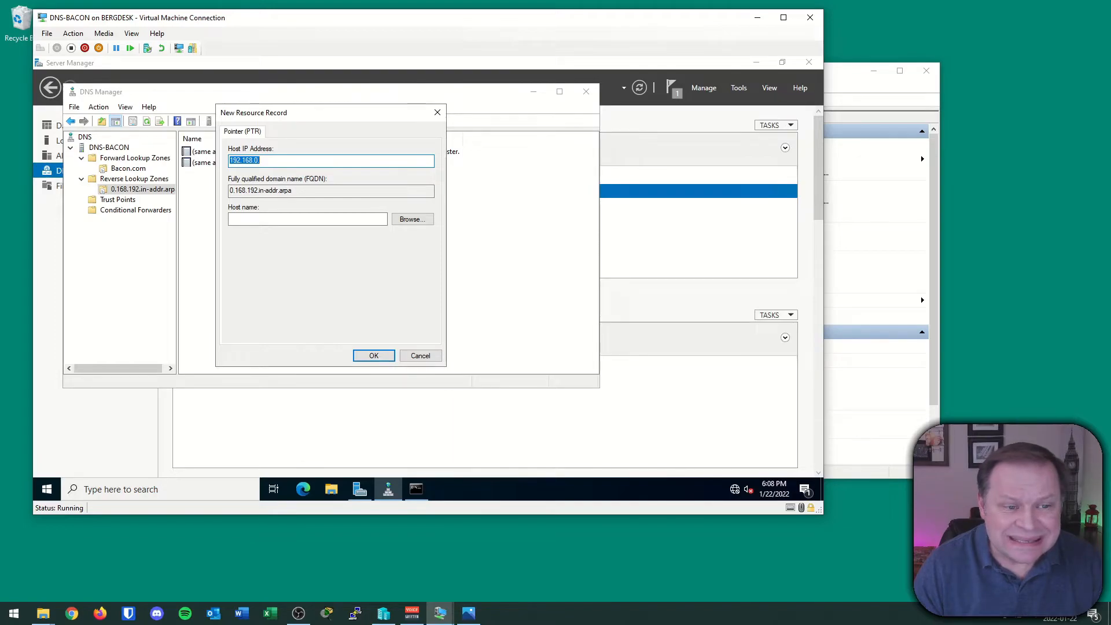
pyautogui.click(261, 160)
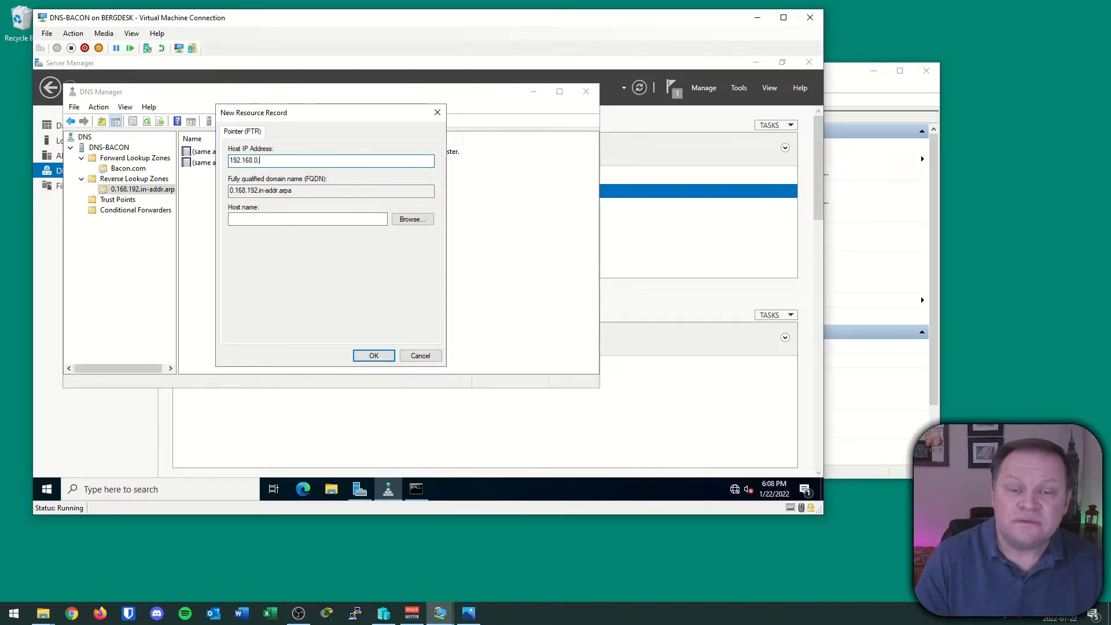
pyautogui.write('1')
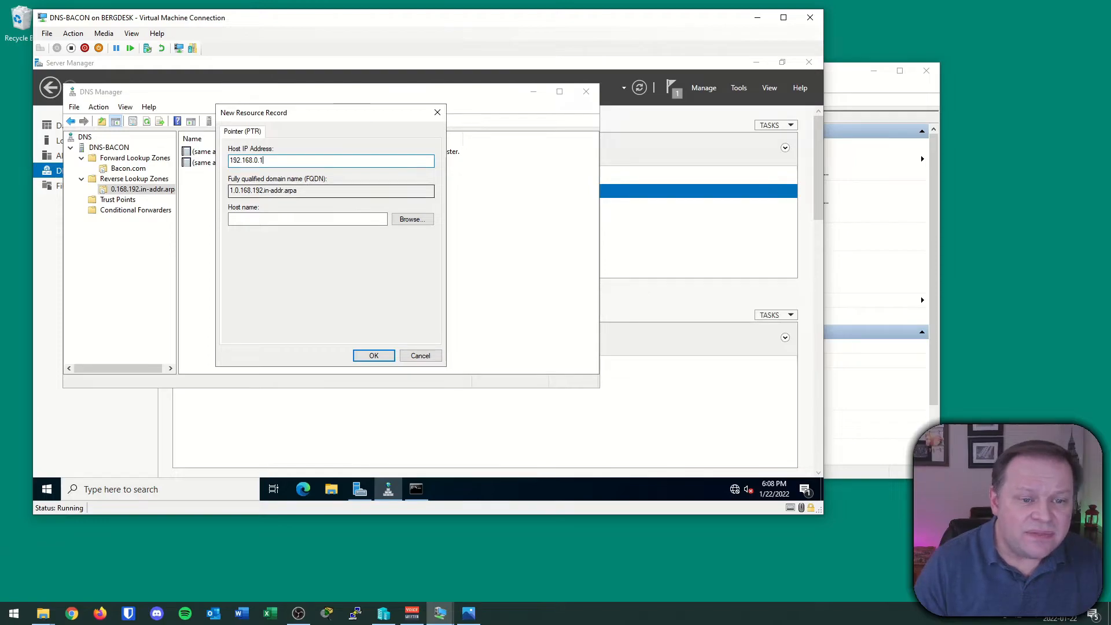
# Browse to the DNS-BACON host record in the Bacon.com forward zone as the pointer's host name and create the record
pyautogui.click(280, 219)
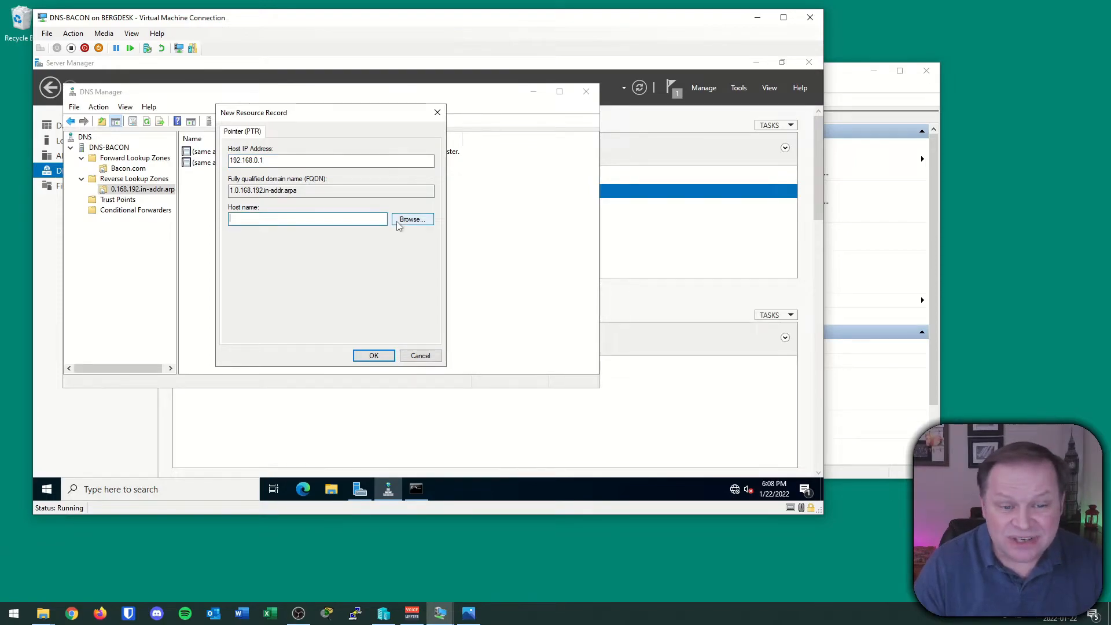
pyautogui.click(398, 220)
pyautogui.doubleClick(261, 207)
pyautogui.doubleClick(257, 208)
pyautogui.doubleClick(265, 209)
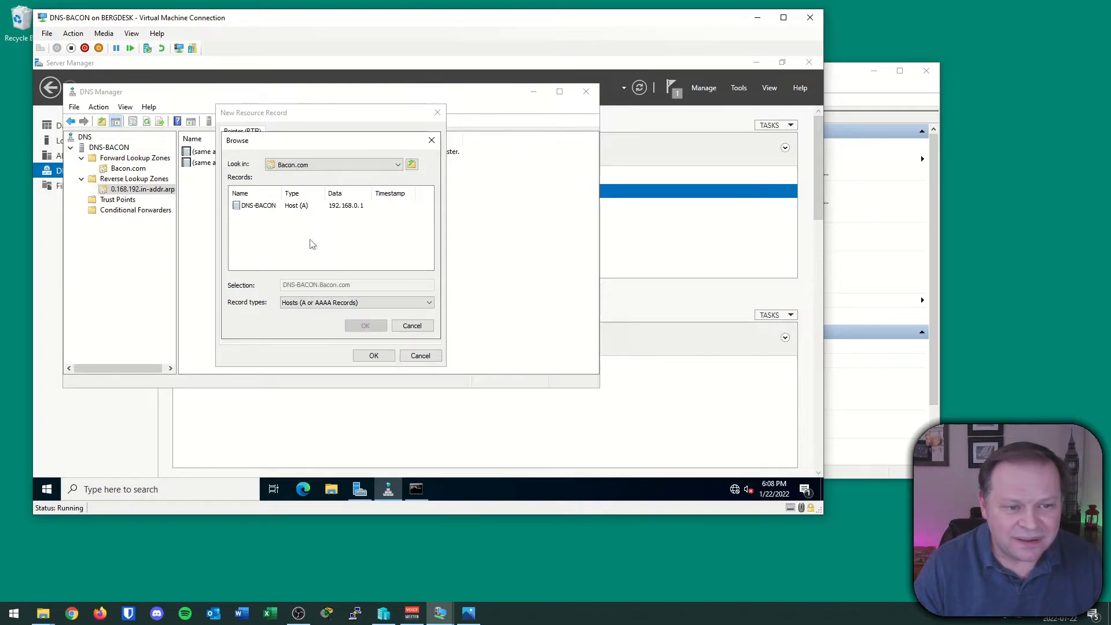
pyautogui.click(265, 211)
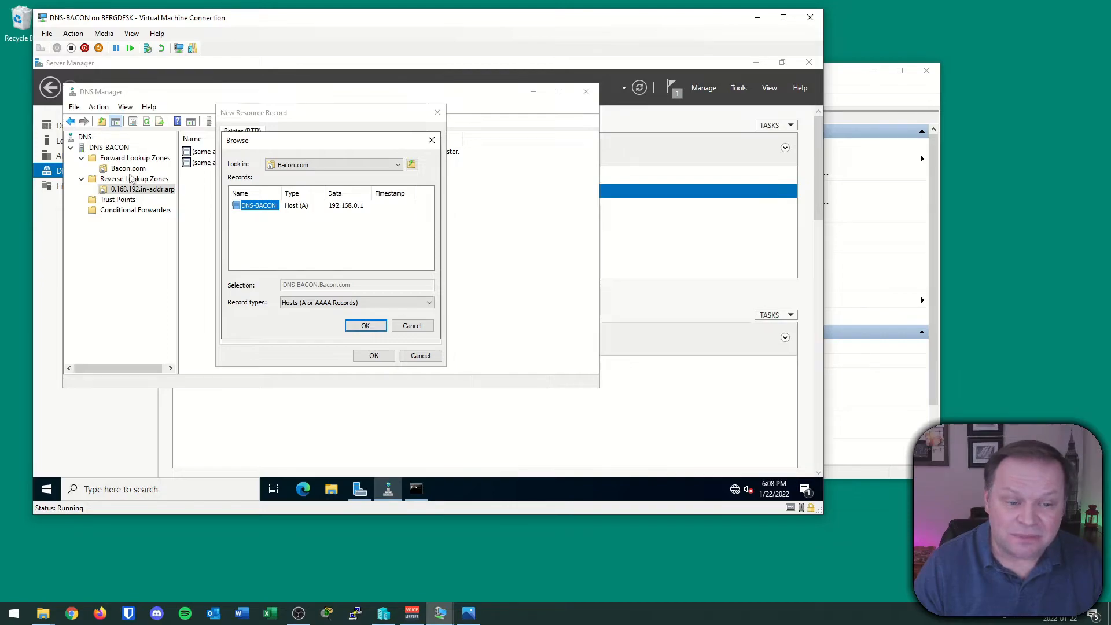
pyautogui.click(365, 325)
pyautogui.click(374, 356)
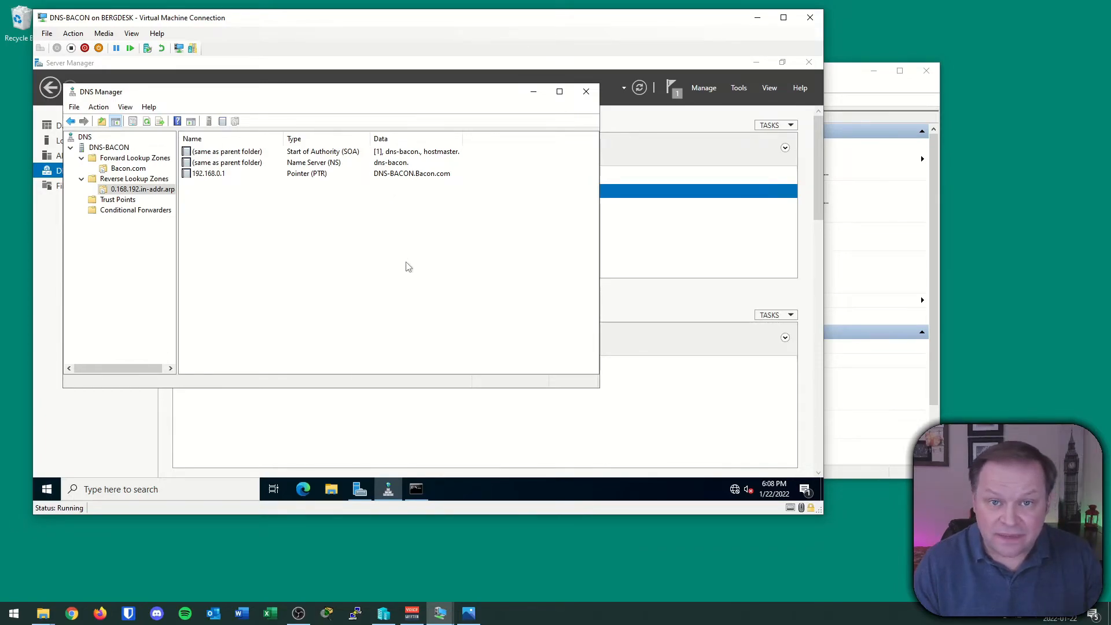
# Rerun nslookup of dns-bacon.bacon.com against 192.168.0.1 in Command Prompt to check that the server's own name resolves through the pointer record
pyautogui.click(428, 488)
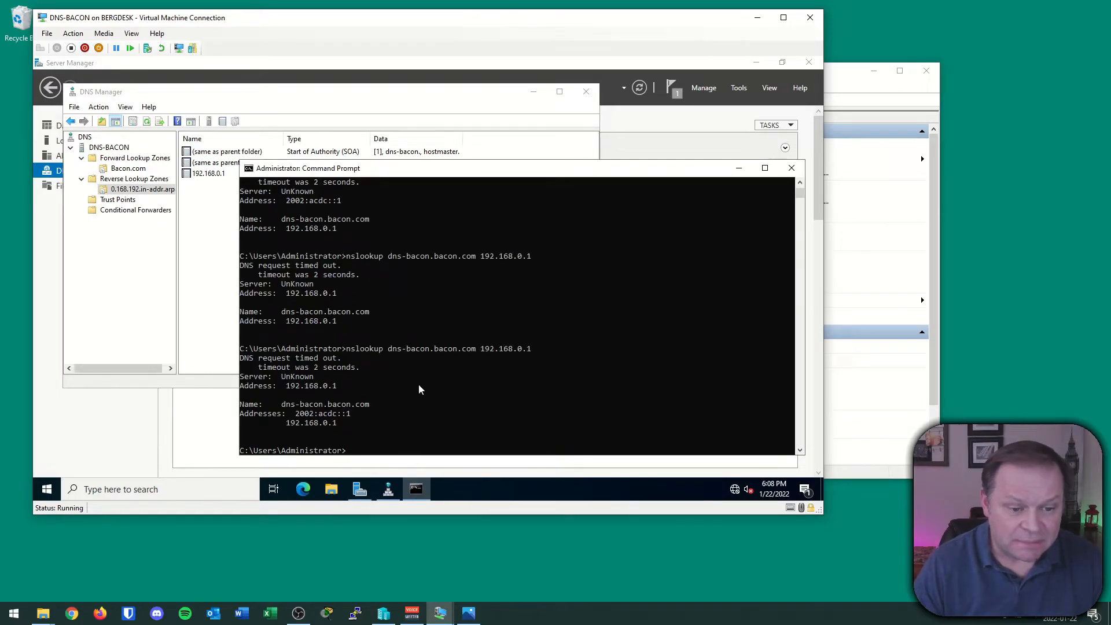
pyautogui.scroll(-4, 404, 399)
pyautogui.press('Up')
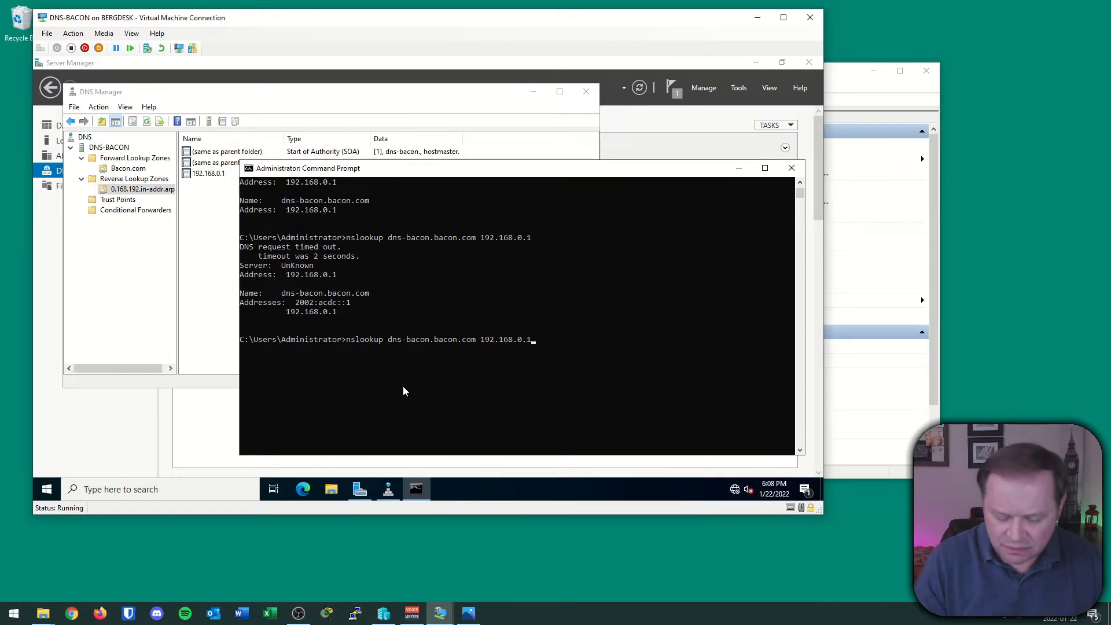
pyautogui.press('Return')
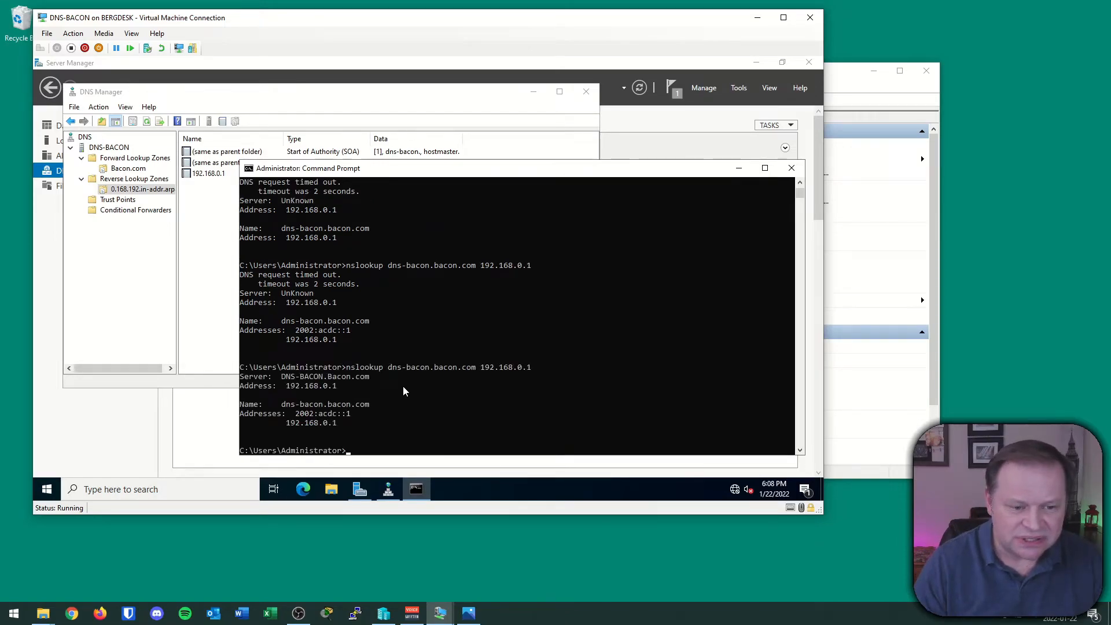
pyautogui.scroll(-2, 403, 387)
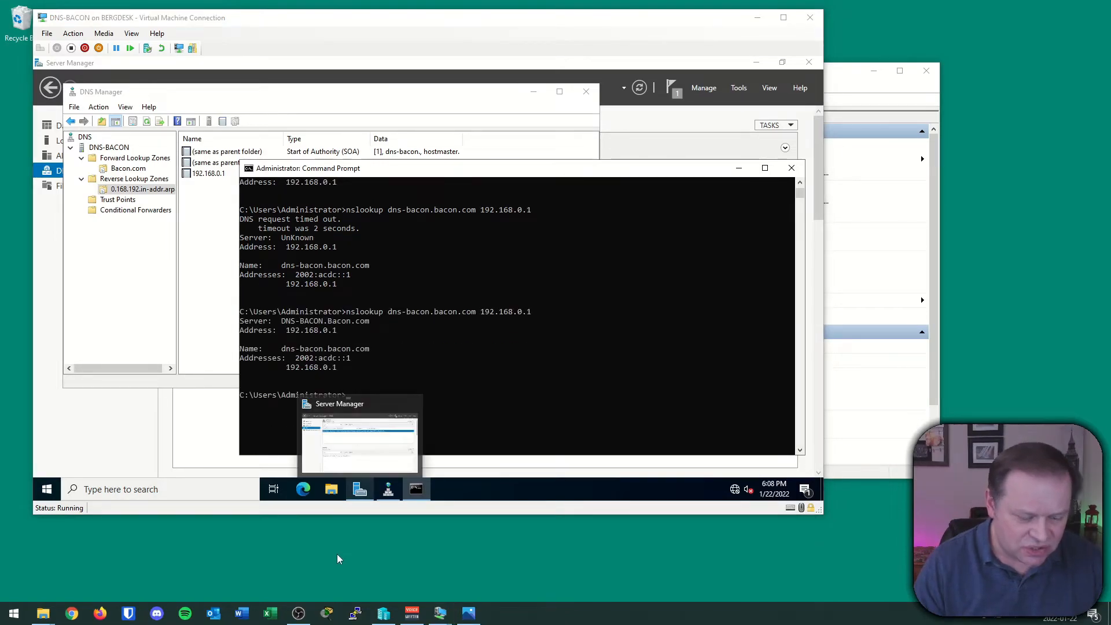
pyautogui.moveTo(236, 319)
pyautogui.mouseDown()
pyautogui.moveTo(235, 343)
pyautogui.moveTo(379, 342)
pyautogui.moveTo(233, 304)
pyautogui.mouseUp()
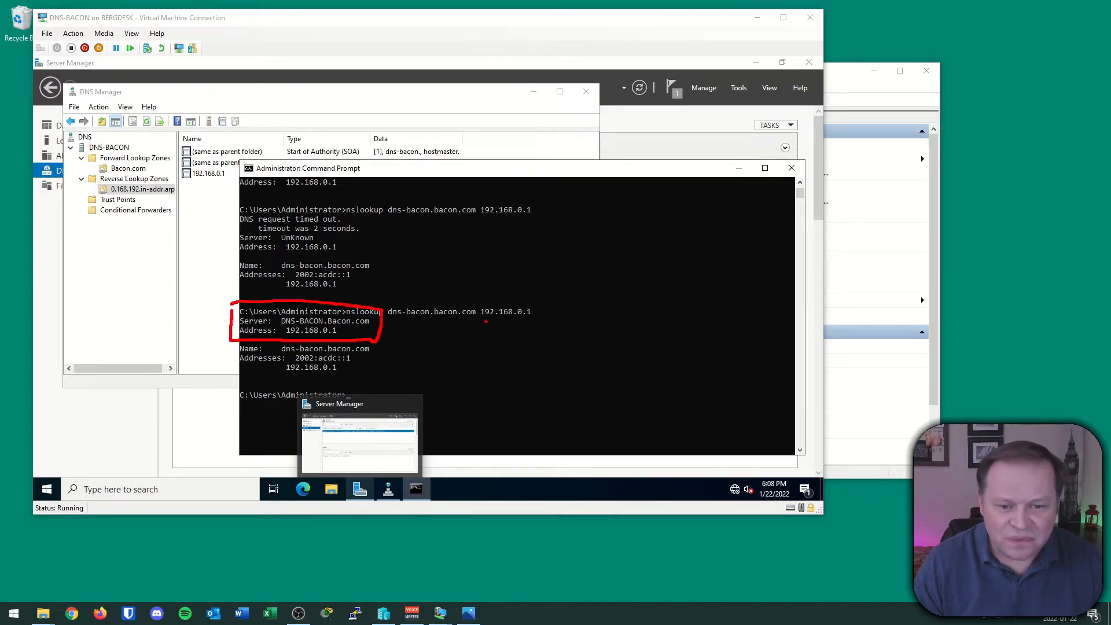
pyautogui.moveTo(482, 318)
pyautogui.mouseDown()
pyautogui.moveTo(552, 326)
pyautogui.moveTo(491, 286)
pyautogui.moveTo(480, 319)
pyautogui.mouseUp()
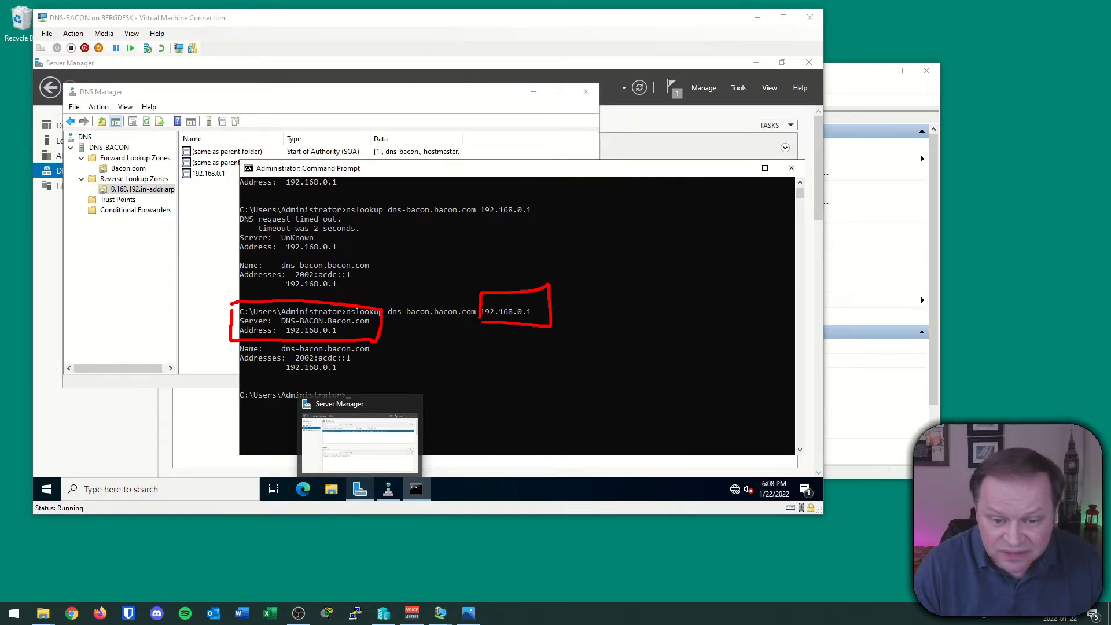
pyautogui.moveTo(518, 276)
pyautogui.mouseDown()
pyautogui.moveTo(586, 220)
pyautogui.moveTo(556, 225)
pyautogui.mouseUp()
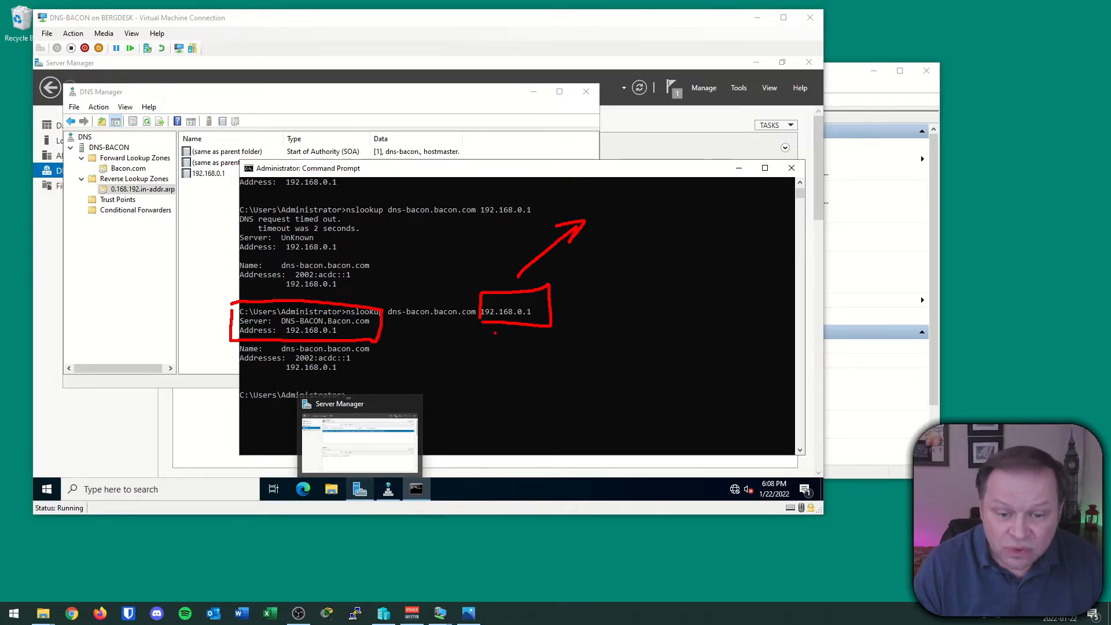
pyautogui.moveTo(601, 217); pyautogui.dragTo(611, 236)
pyautogui.click(618, 304)
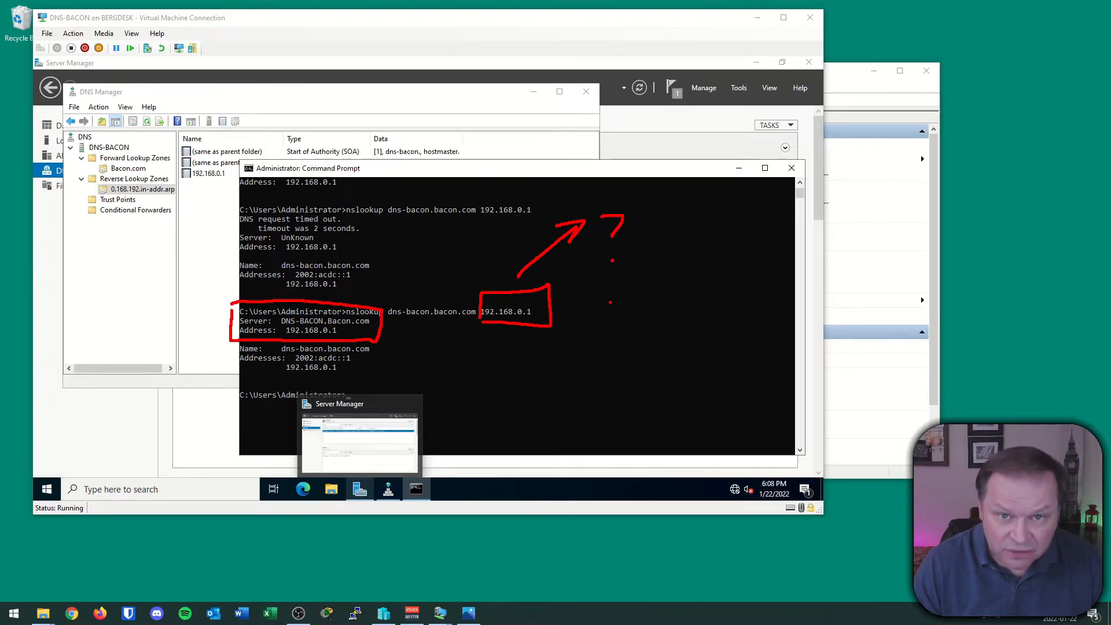
pyautogui.moveTo(513, 337)
pyautogui.mouseDown()
pyautogui.moveTo(618, 366)
pyautogui.moveTo(655, 344)
pyautogui.moveTo(658, 323)
pyautogui.mouseUp()
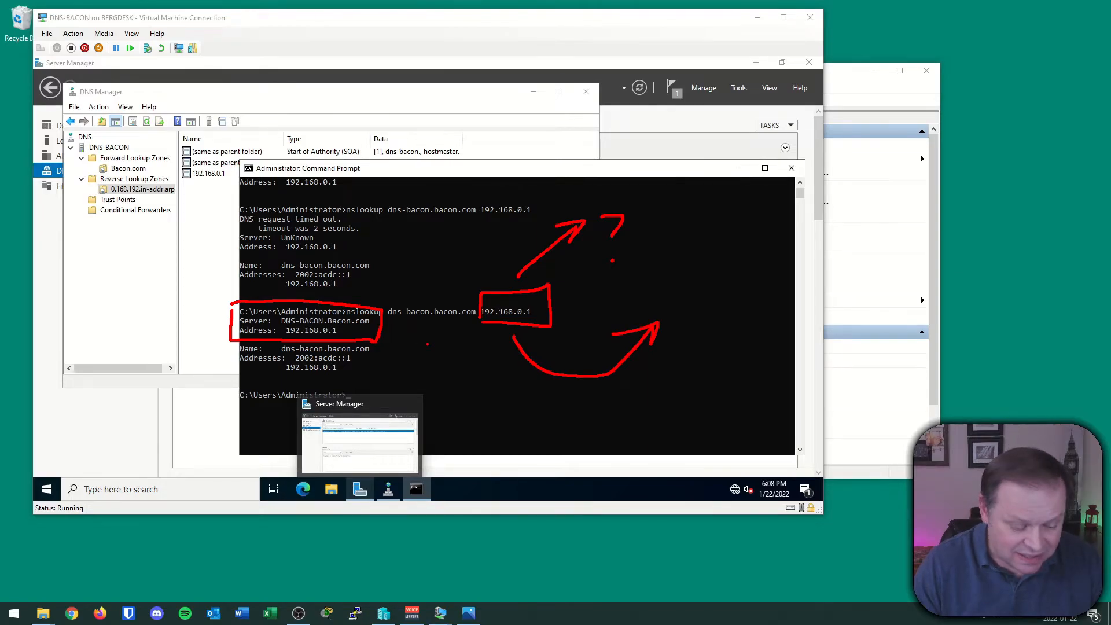
pyautogui.press('Escape')
pyautogui.moveTo(422, 347)
pyautogui.mouseDown()
pyautogui.moveTo(386, 326)
pyautogui.moveTo(400, 320)
pyautogui.mouseUp()
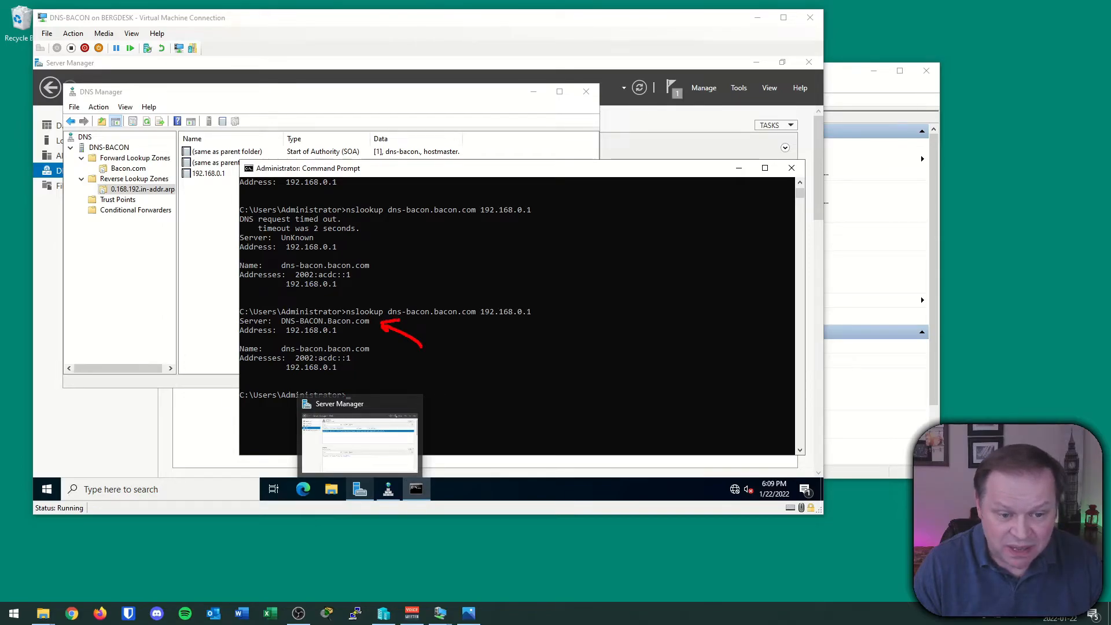
pyautogui.press('Escape')
pyautogui.click(339, 94)
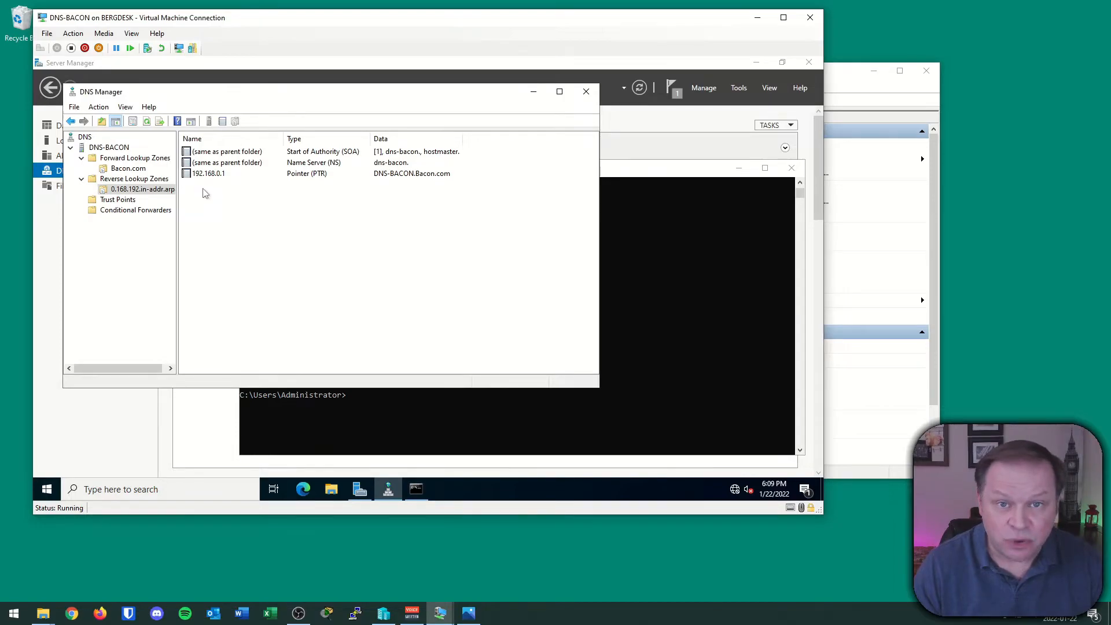
# Run nslookup of dns-bacon.bacon.com against the server's IPv6 address 2002:ACDC::1 in Command Prompt
pyautogui.click(613, 178)
pyautogui.click(367, 396)
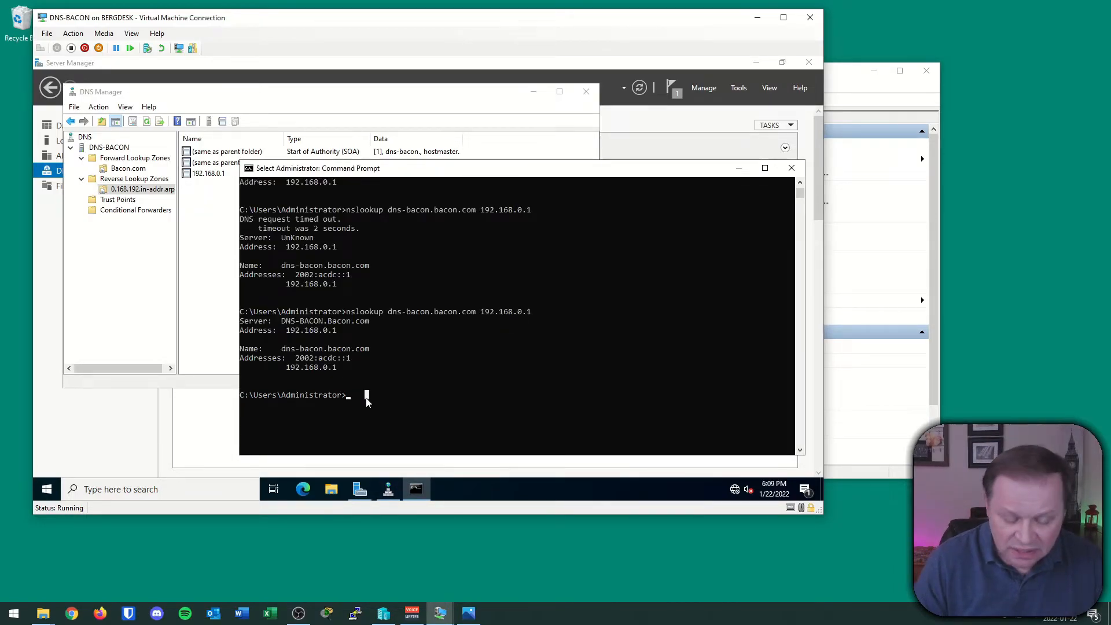
pyautogui.press('Escape')
pyautogui.press('Up')
pyautogui.scroll(-2, 419, 399)
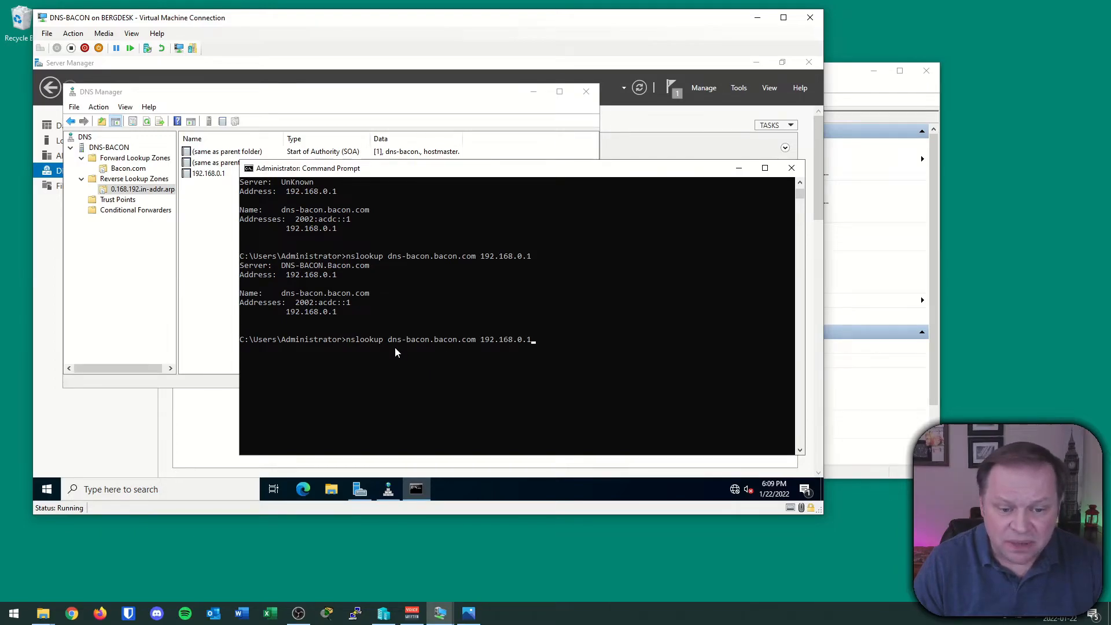
pyautogui.press('BackSpace')
pyautogui.press('BackSpace')
pyautogui.press('BackSpace')
pyautogui.press('BackSpace')
pyautogui.press('BackSpace')
pyautogui.press('BackSpace')
pyautogui.press('BackSpace')
pyautogui.press('BackSpace')
pyautogui.press('BackSpace')
pyautogui.press('BackSpace')
pyautogui.press('BackSpace')
pyautogui.write('2002')
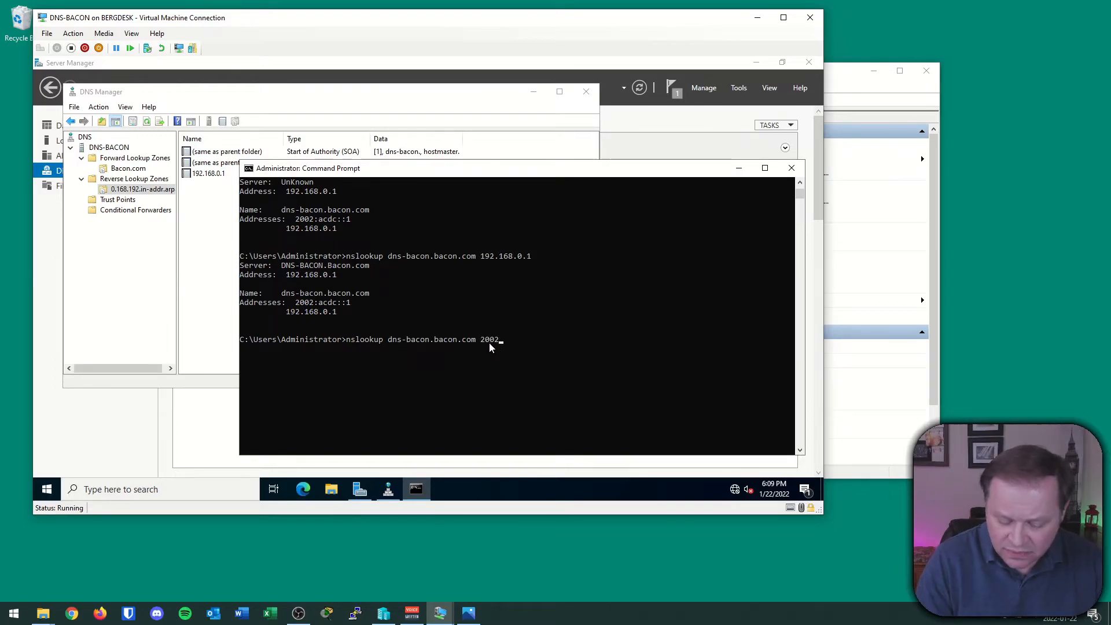
pyautogui.write(':')
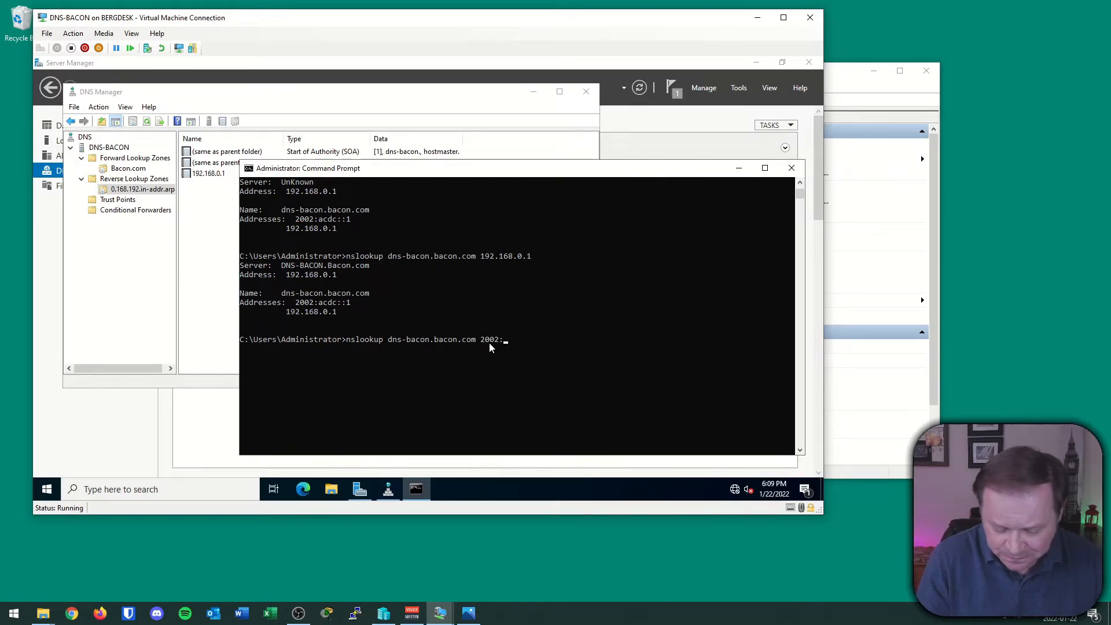
pyautogui.write('ACDC::1')
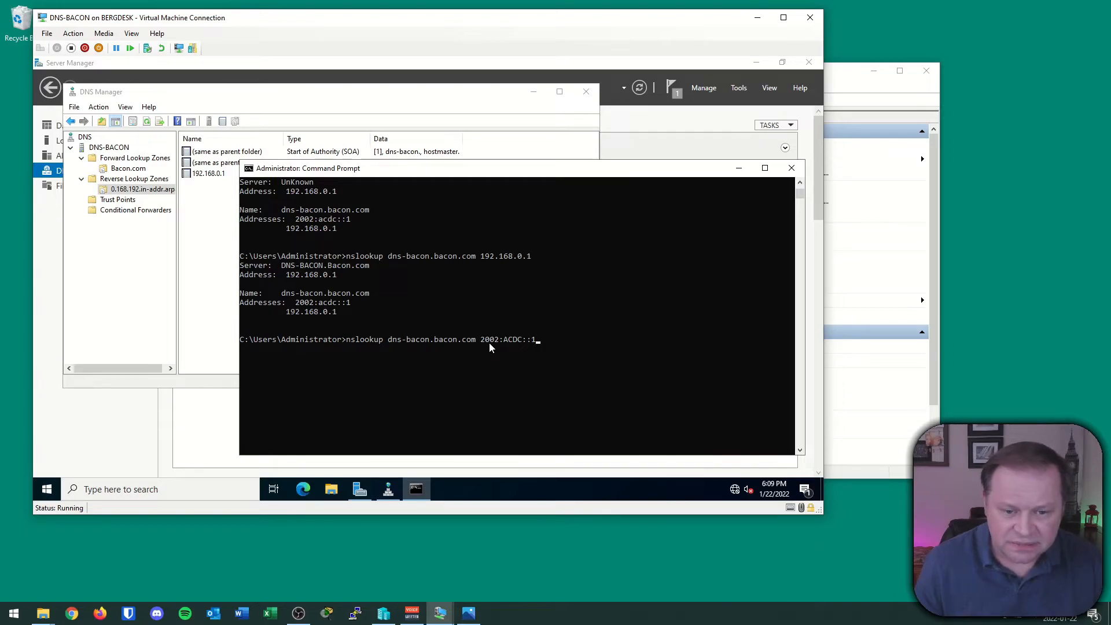
pyautogui.press('Return')
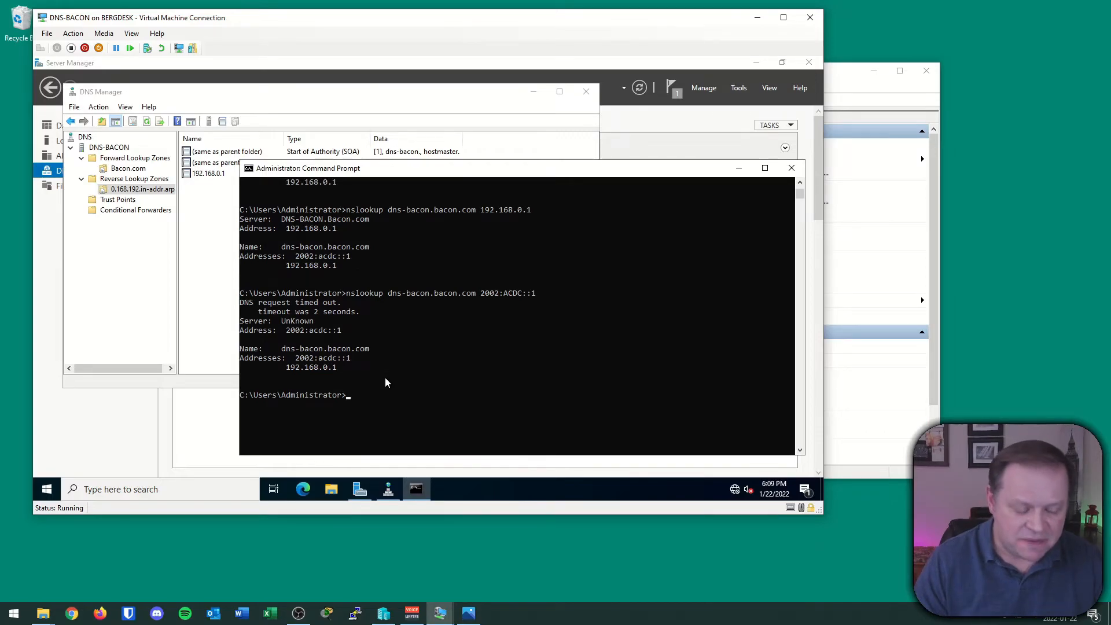
pyautogui.click(232, 546)
pyautogui.hotkey('ctrl', '2')
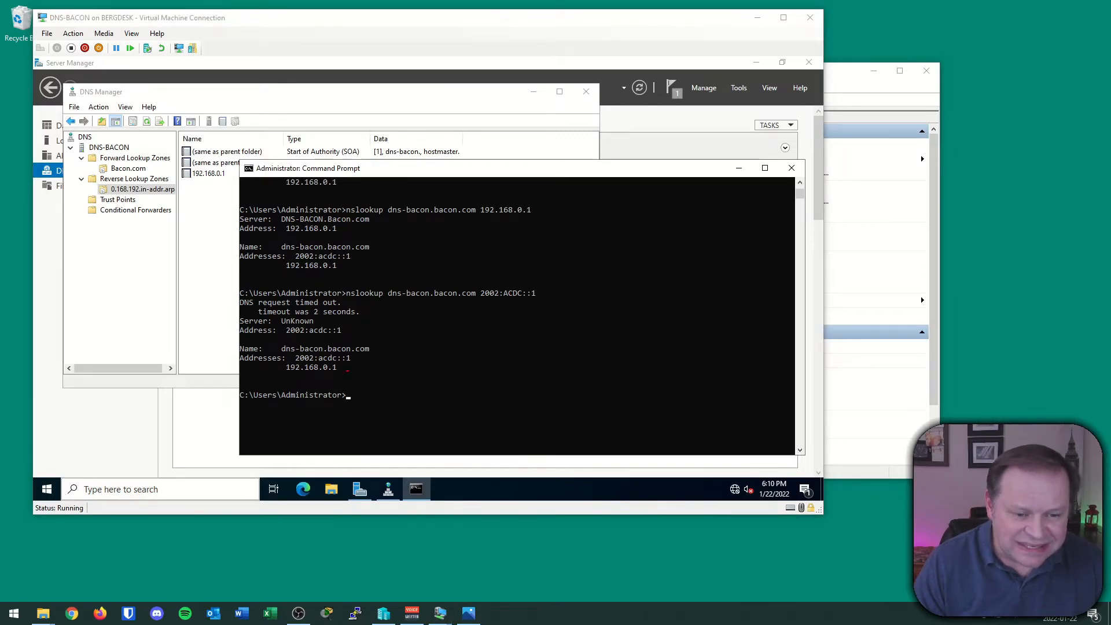
pyautogui.moveTo(291, 379)
pyautogui.mouseDown()
pyautogui.moveTo(386, 350)
pyautogui.moveTo(274, 331)
pyautogui.moveTo(217, 373)
pyautogui.moveTo(293, 379)
pyautogui.mouseUp()
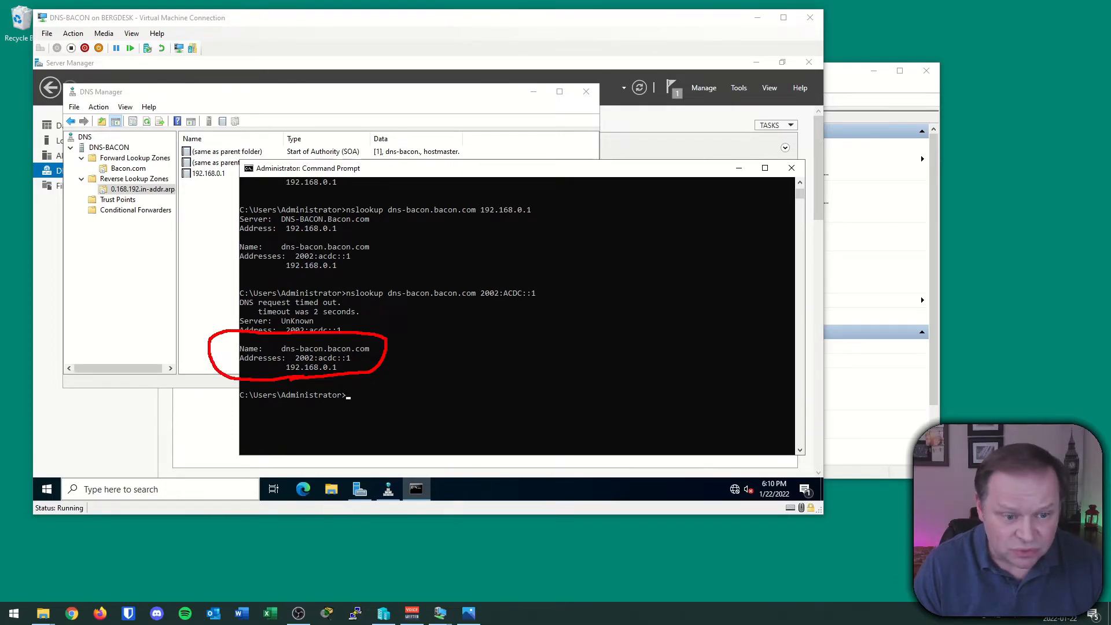
pyautogui.press('Escape')
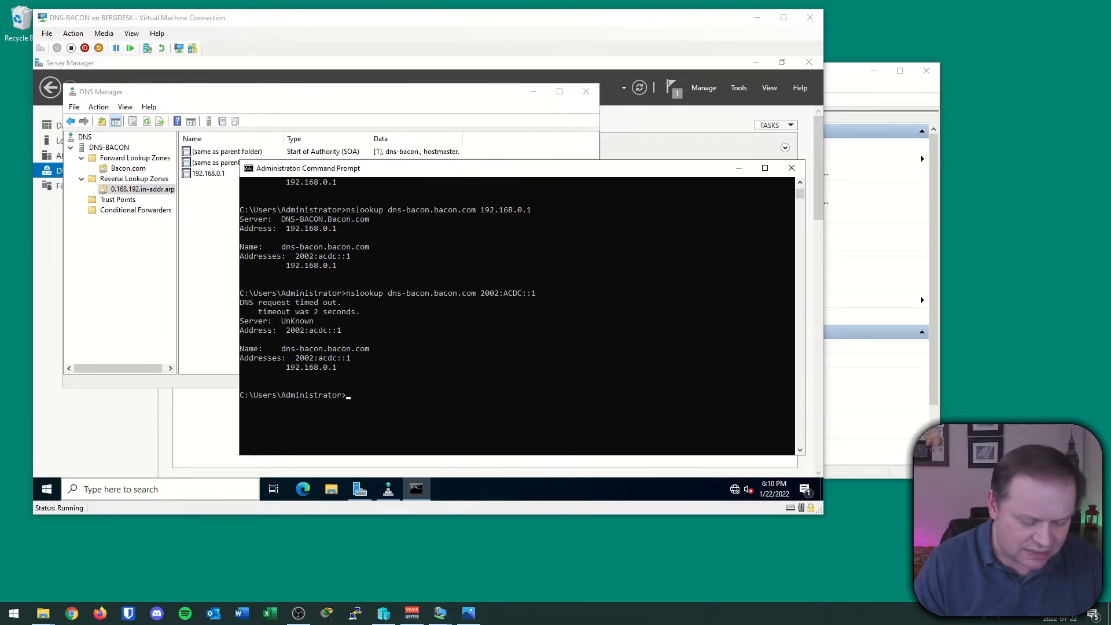
pyautogui.moveTo(232, 311)
pyautogui.mouseDown()
pyautogui.moveTo(230, 341)
pyautogui.moveTo(343, 343)
pyautogui.moveTo(354, 313)
pyautogui.moveTo(223, 306)
pyautogui.mouseUp()
pyautogui.moveTo(348, 332); pyautogui.dragTo(358, 328)
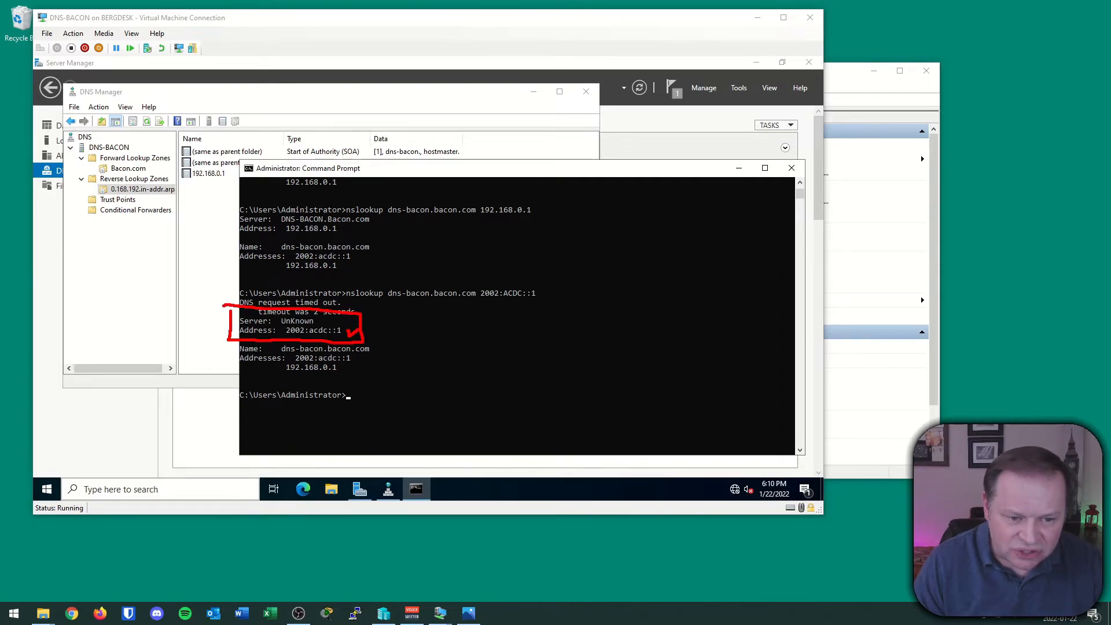
pyautogui.moveTo(288, 335); pyautogui.dragTo(314, 337)
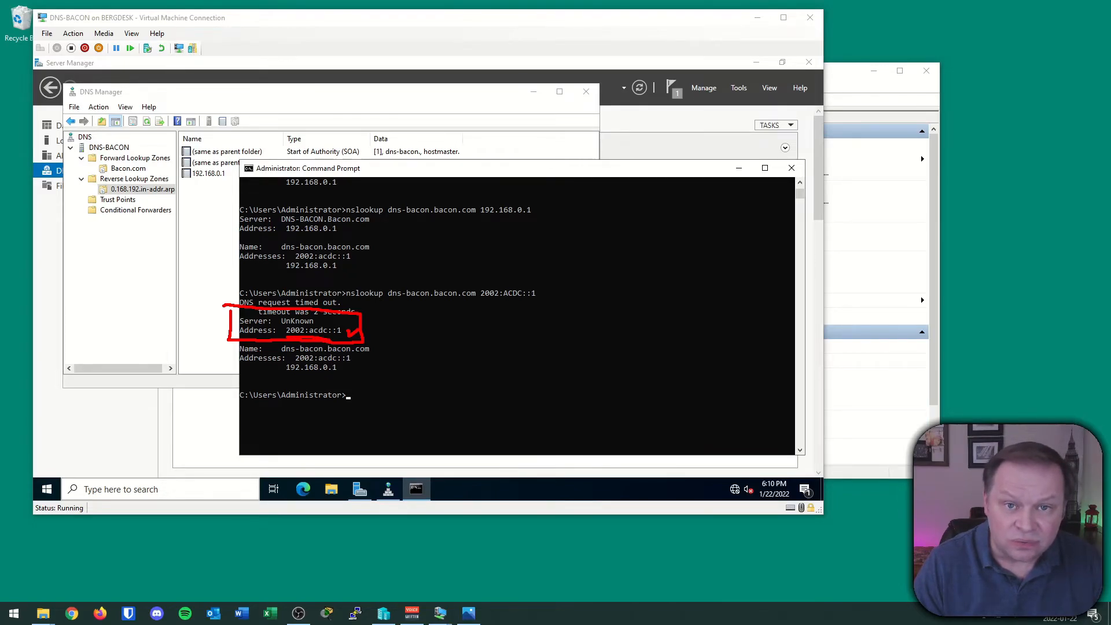
pyautogui.moveTo(401, 326)
pyautogui.mouseDown()
pyautogui.moveTo(389, 362)
pyautogui.moveTo(359, 365)
pyautogui.moveTo(376, 368)
pyautogui.mouseUp()
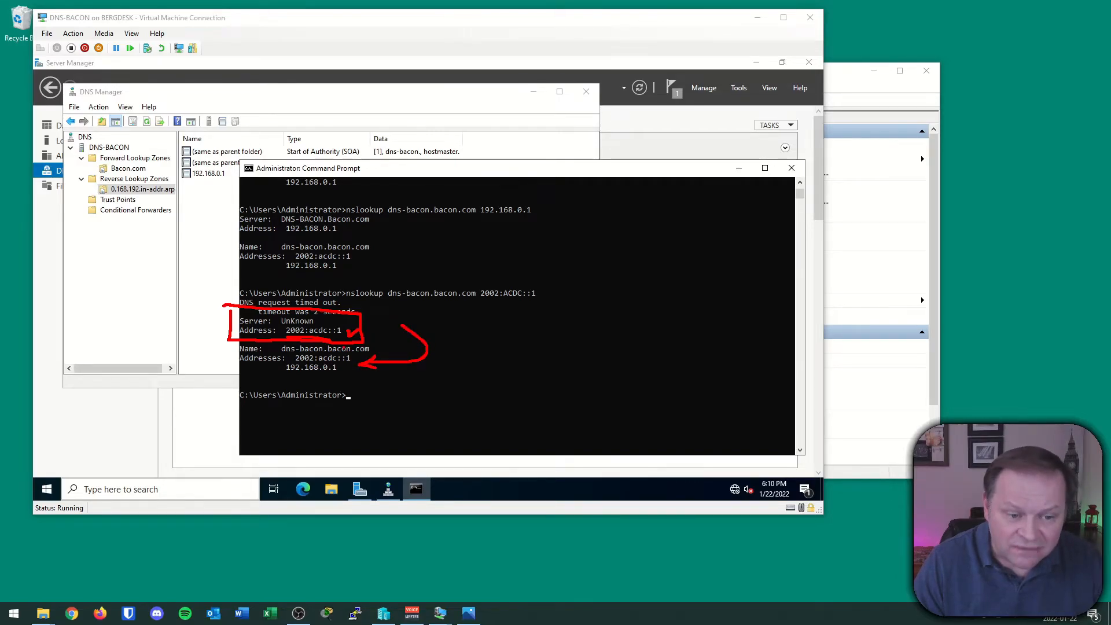
pyautogui.moveTo(319, 325)
pyautogui.mouseDown()
pyautogui.moveTo(321, 314)
pyautogui.moveTo(272, 315)
pyautogui.moveTo(314, 328)
pyautogui.mouseUp()
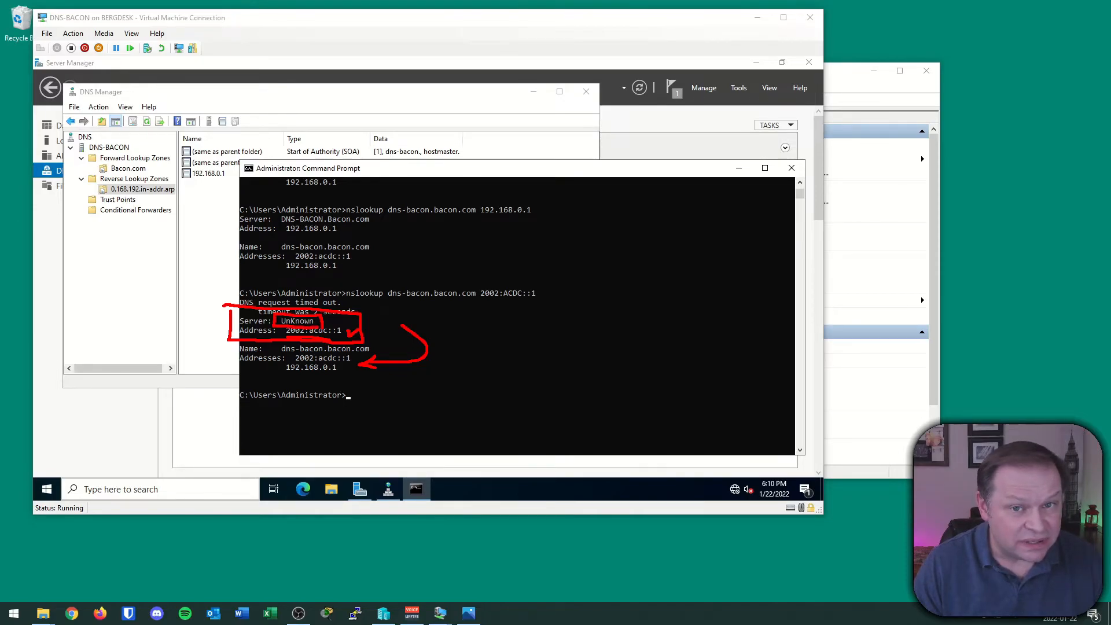
pyautogui.press('Escape')
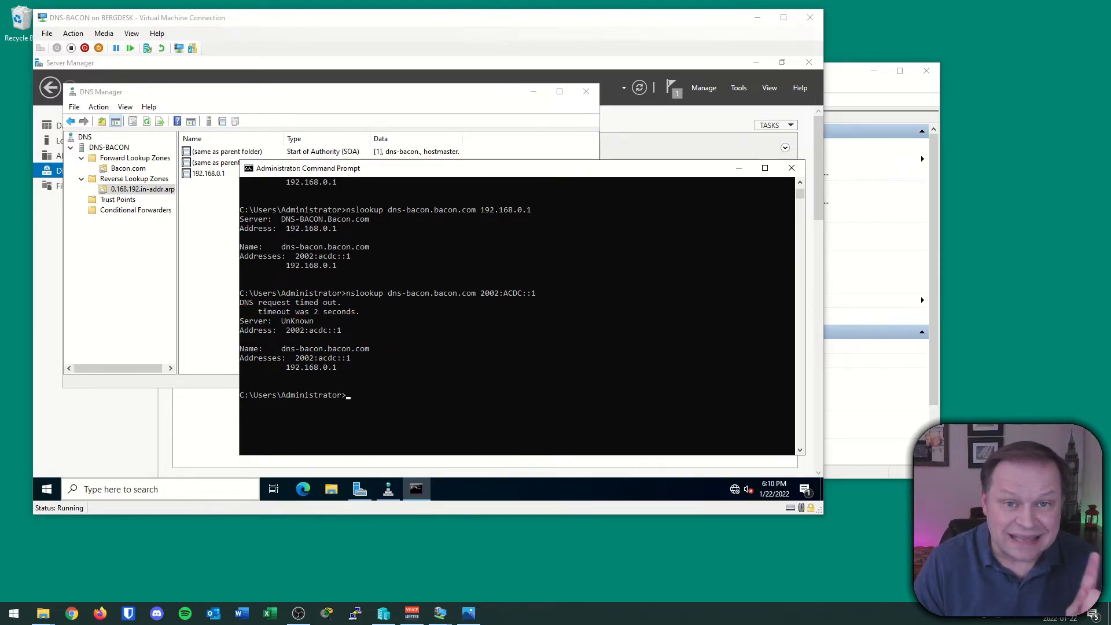
# Start a new primary reverse lookup zone on DNS-BACON for IPv6 with the address prefix 2002:ACDC::/64
pyautogui.click(128, 168)
pyautogui.click(131, 179)
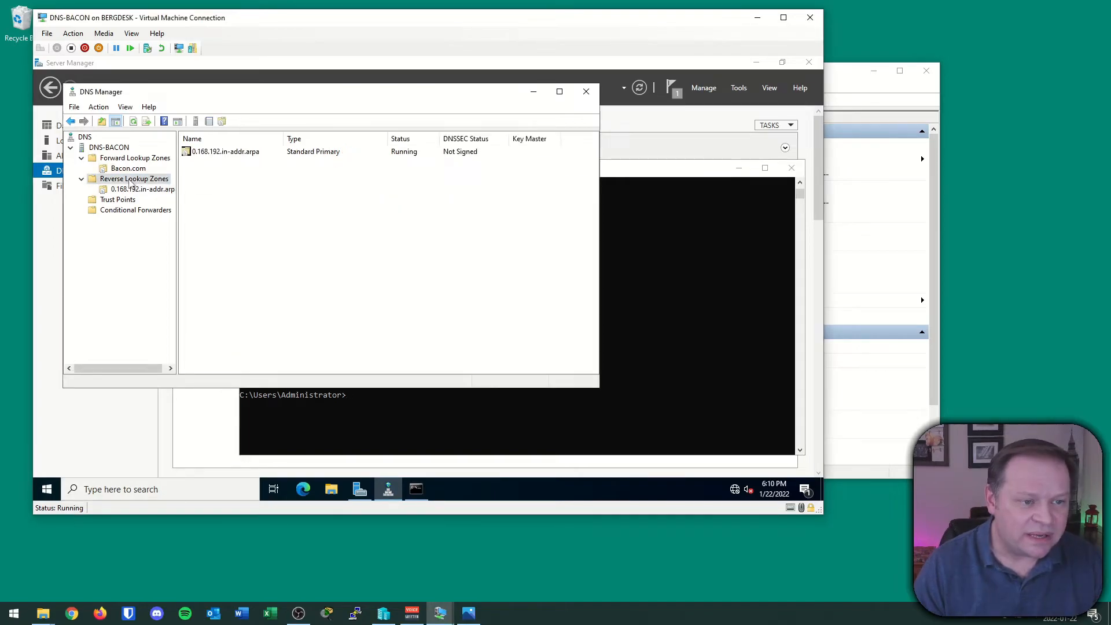
pyautogui.rightClick(131, 181)
pyautogui.click(155, 188)
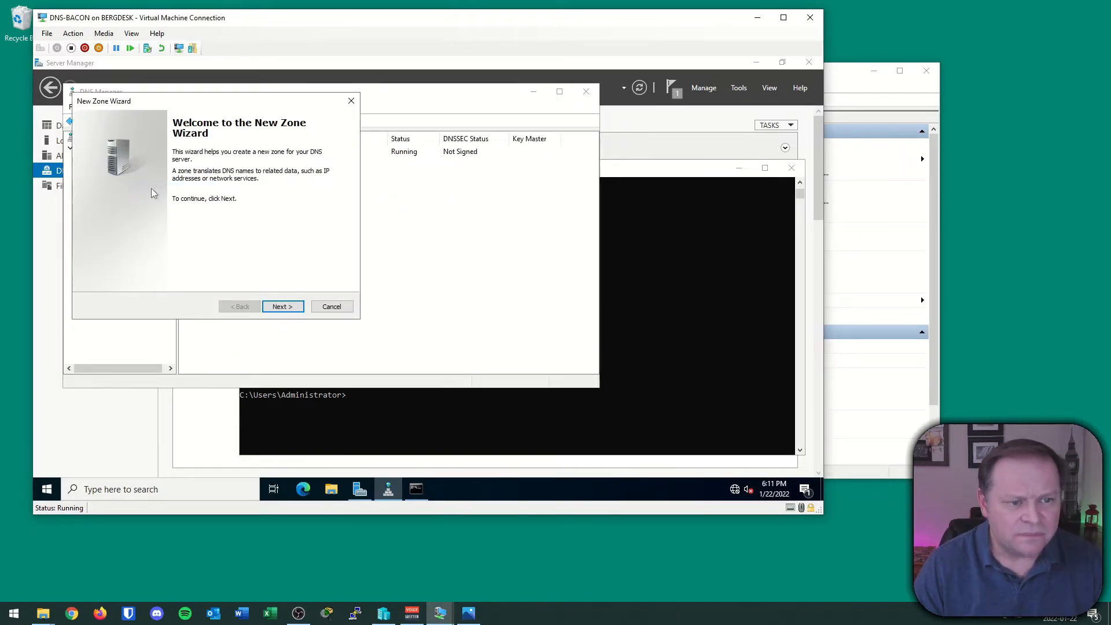
pyautogui.click(275, 308)
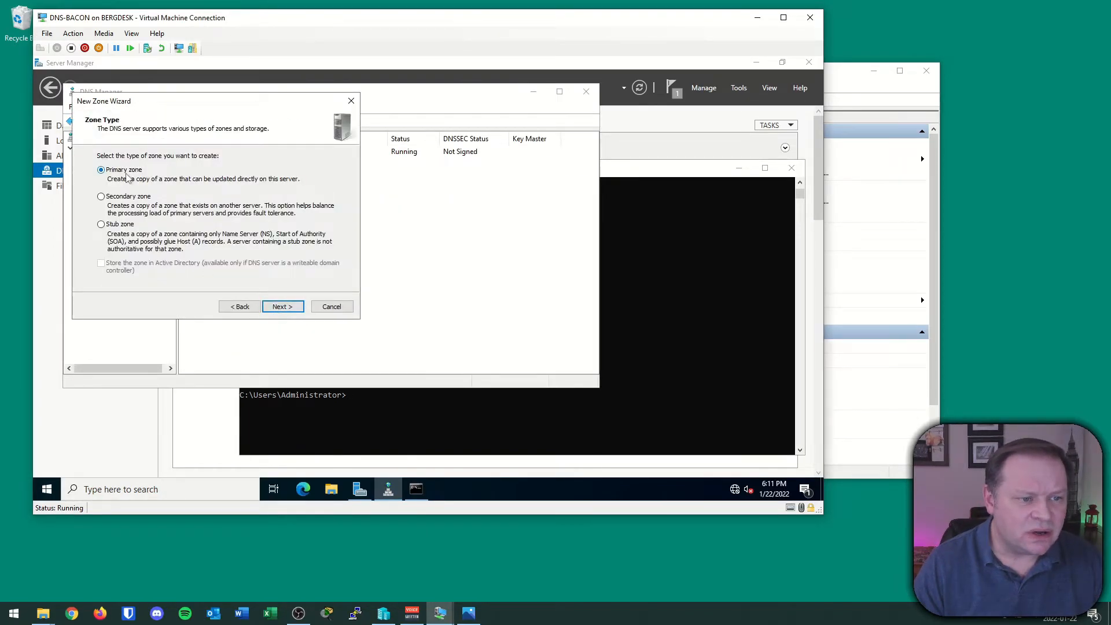
pyautogui.click(280, 306)
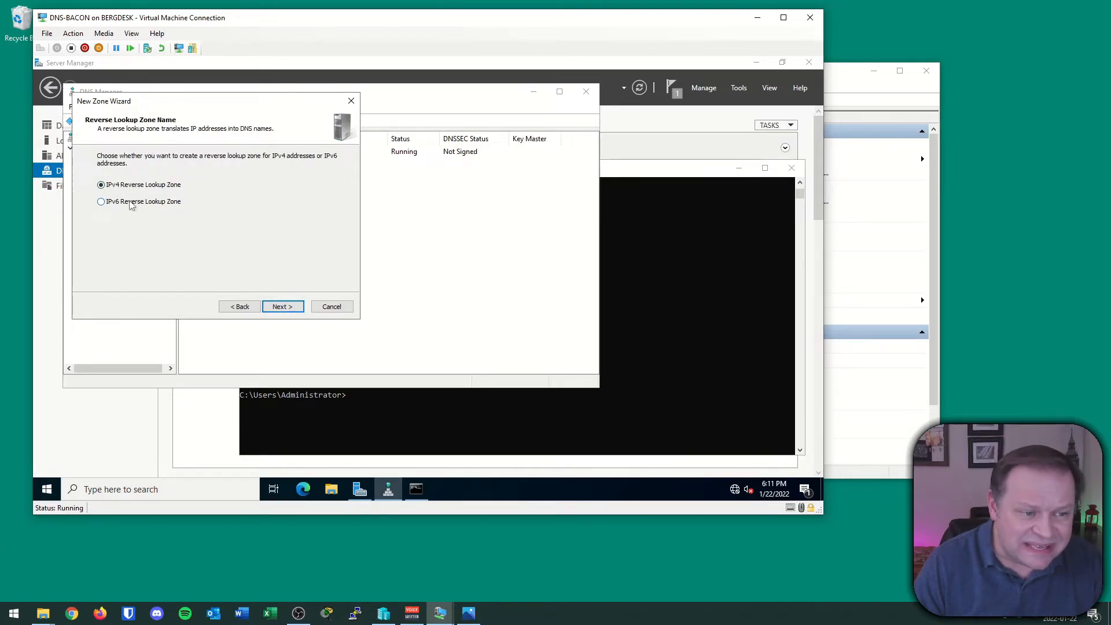
pyautogui.click(288, 308)
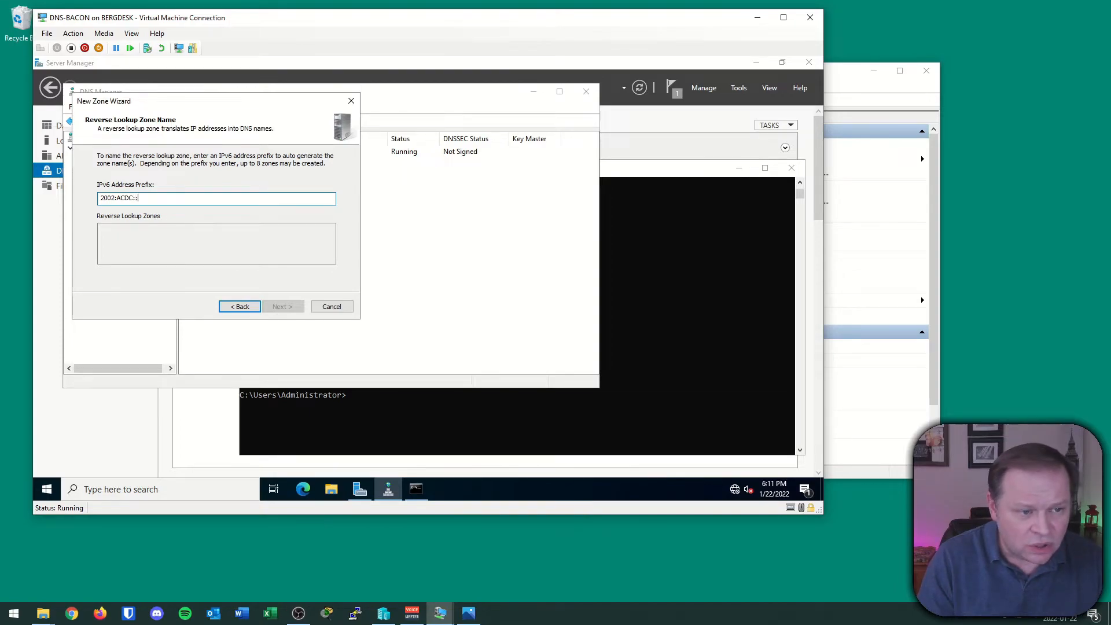
pyautogui.write('4')
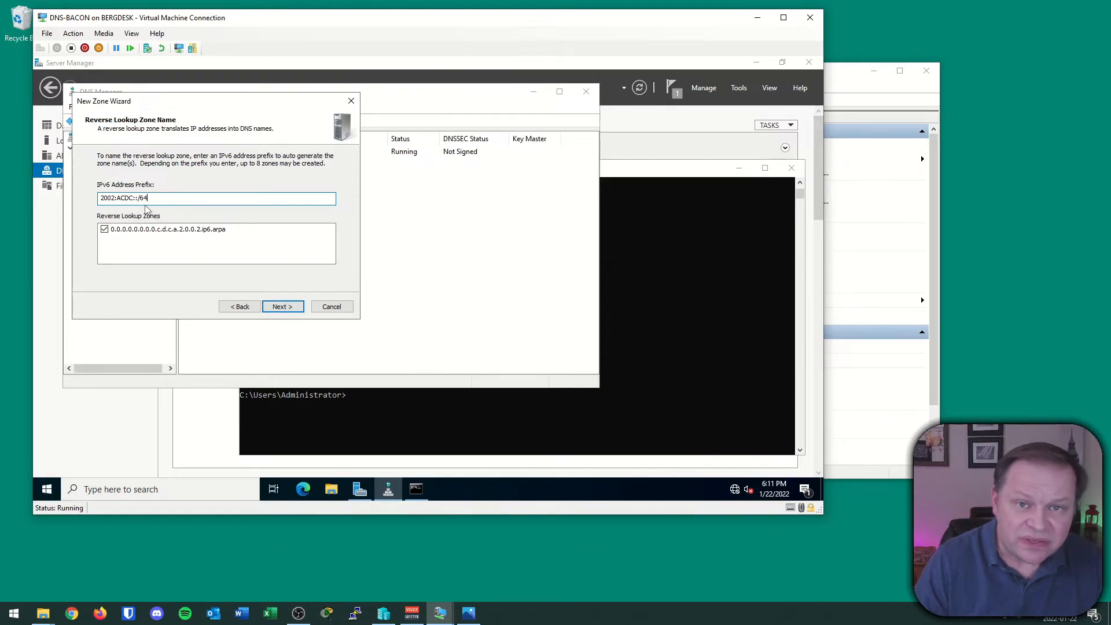
pyautogui.click(288, 312)
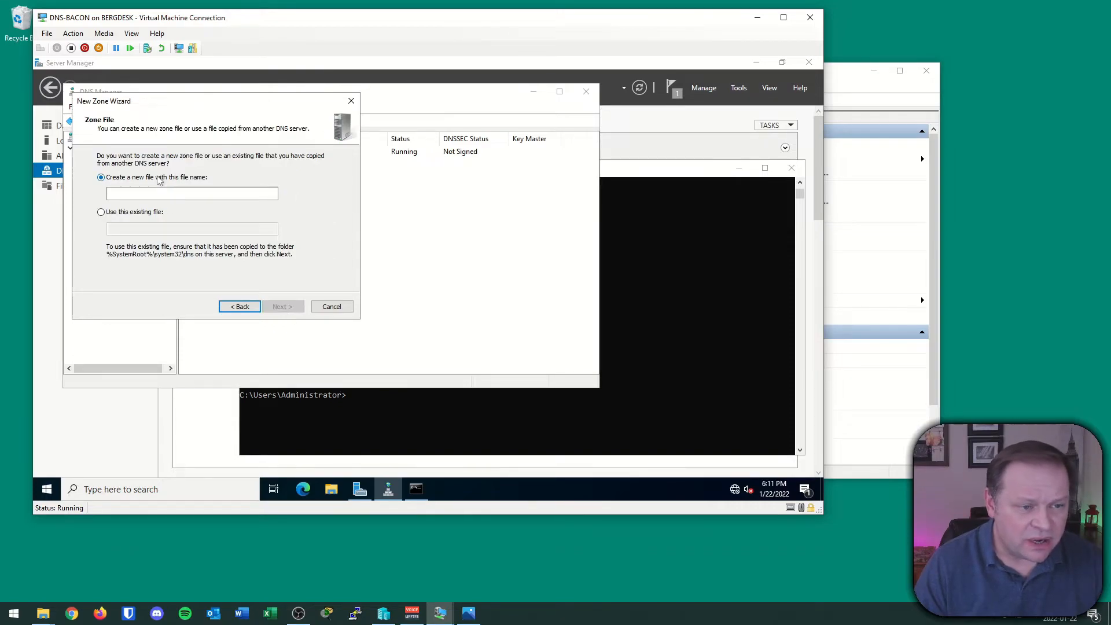
# Name the new zone file IPV6.Rev.Lookup and finish creating the IPv6 reverse zone with dynamic updates not allowed
pyautogui.click(162, 193)
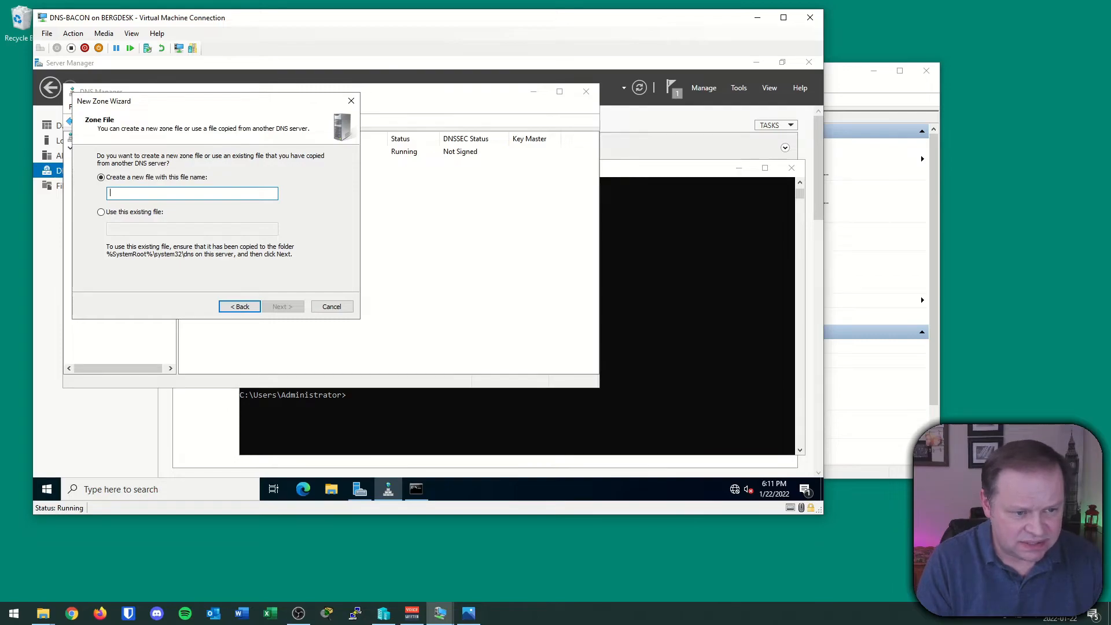
pyautogui.write('IPV')
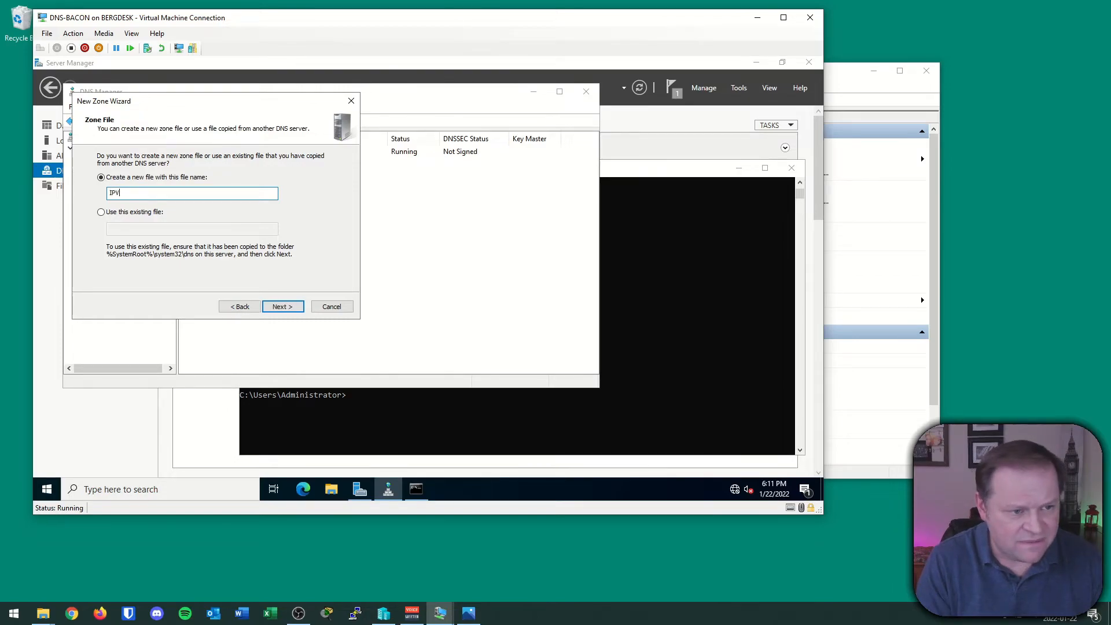
pyautogui.write('6.Rev.Loo')
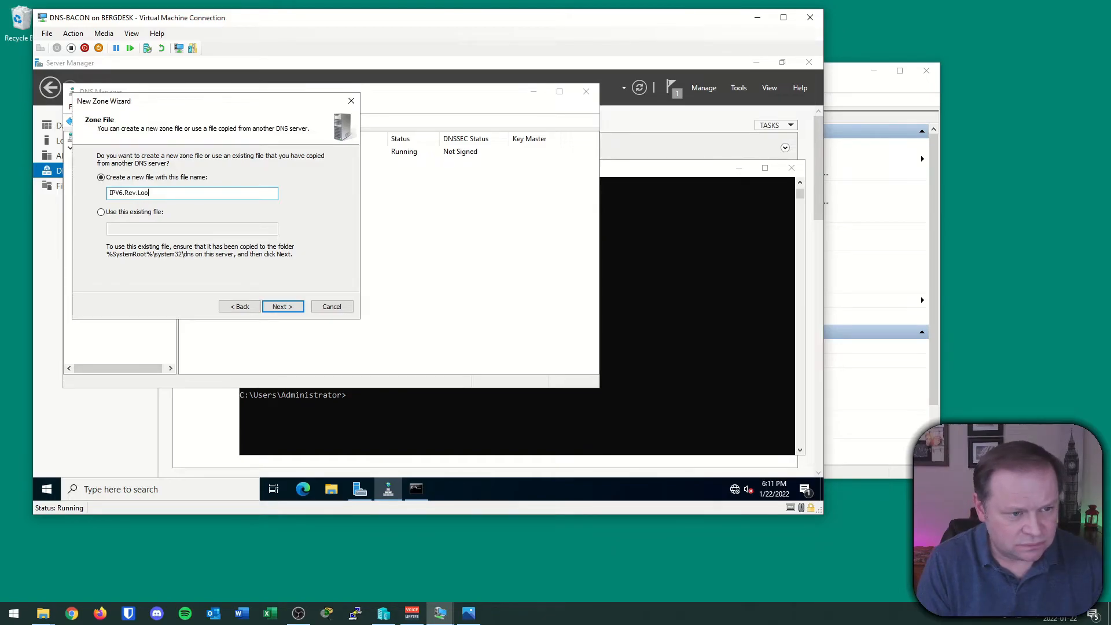
pyautogui.write('kup')
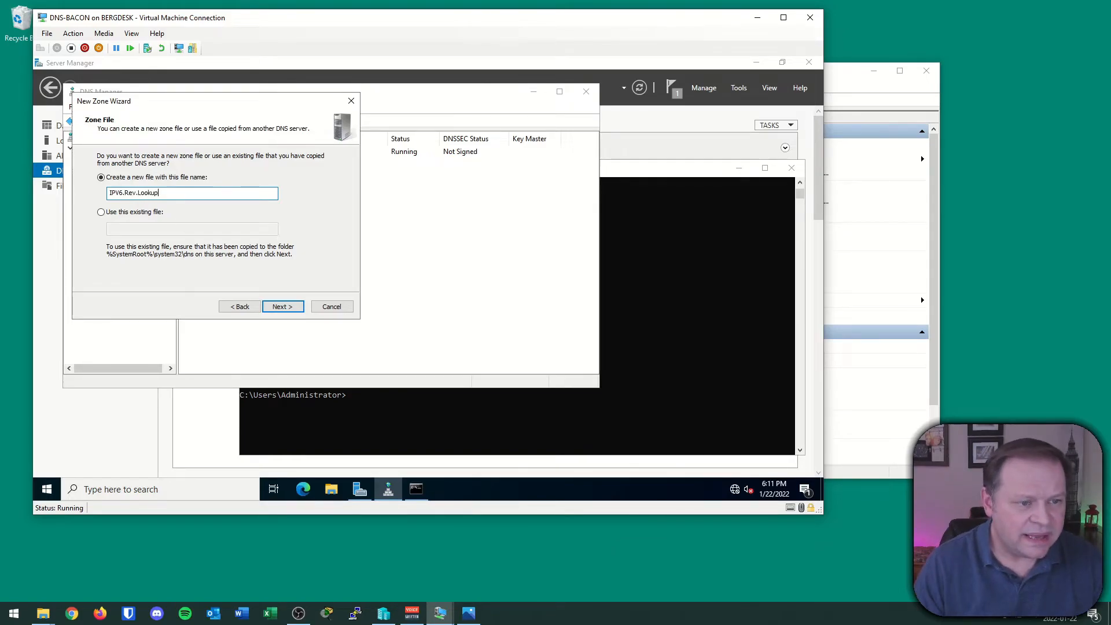
pyautogui.click(274, 309)
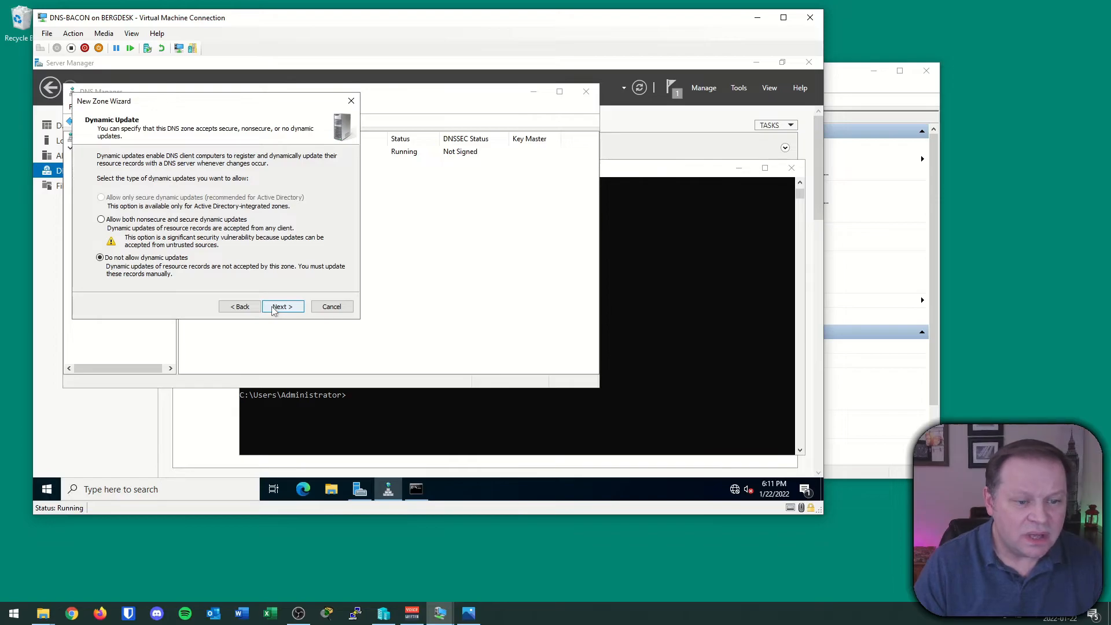
pyautogui.click(274, 309)
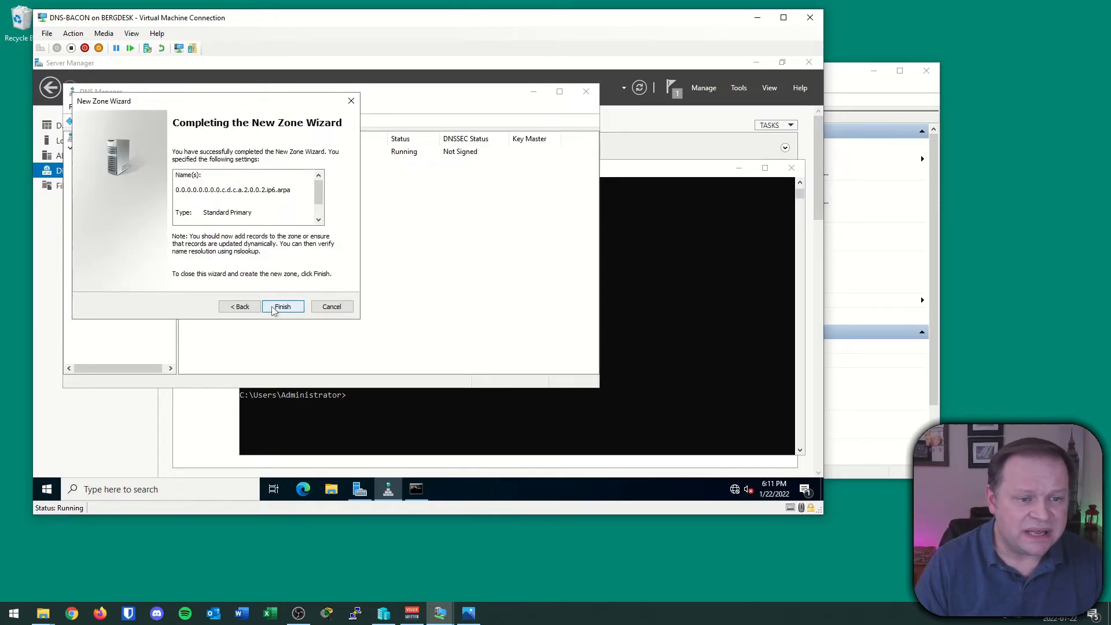
pyautogui.click(283, 306)
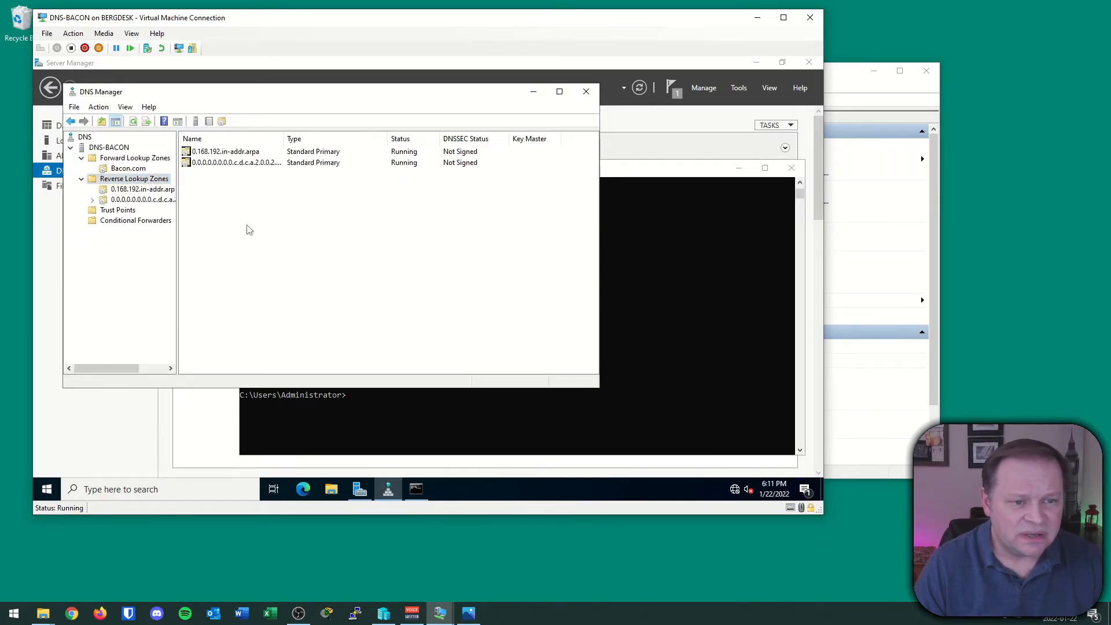
pyautogui.moveTo(284, 140); pyautogui.dragTo(316, 140)
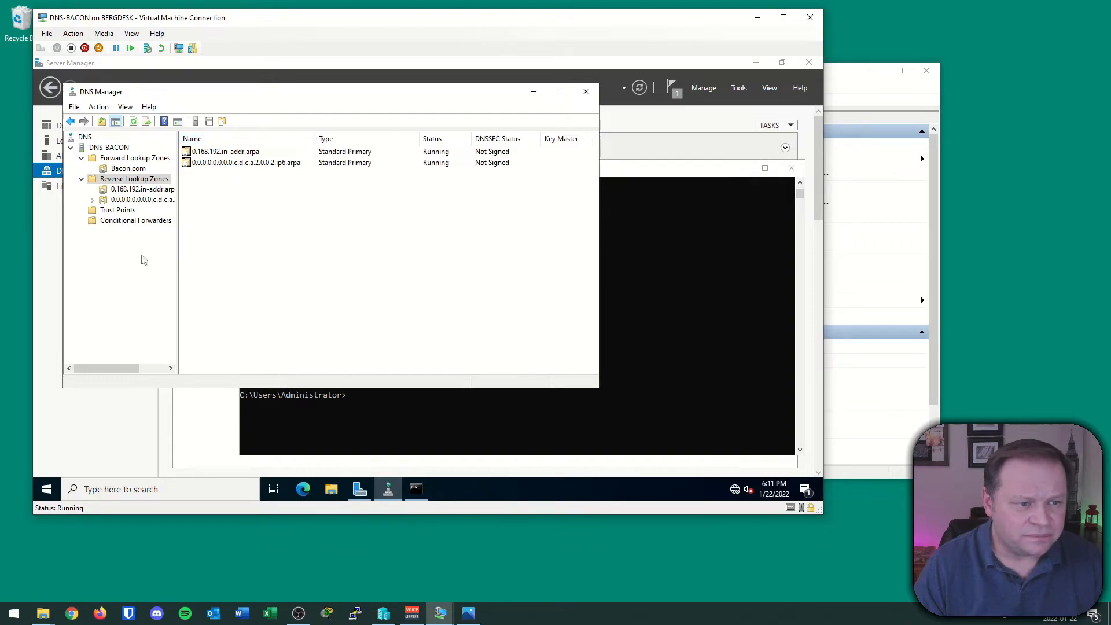
# Turn the associated pointer record update off and back on for DNS-BACON's IPv6 host record in Bacon.com, apply it, and refresh the IPv6 reverse zone
pyautogui.click(147, 200)
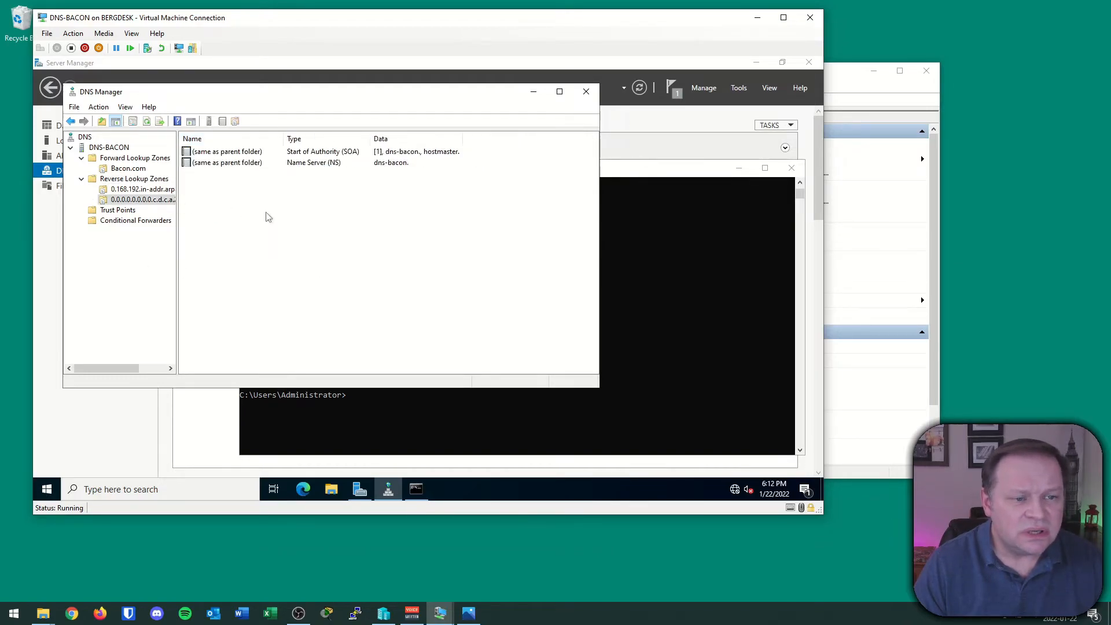
pyautogui.click(123, 169)
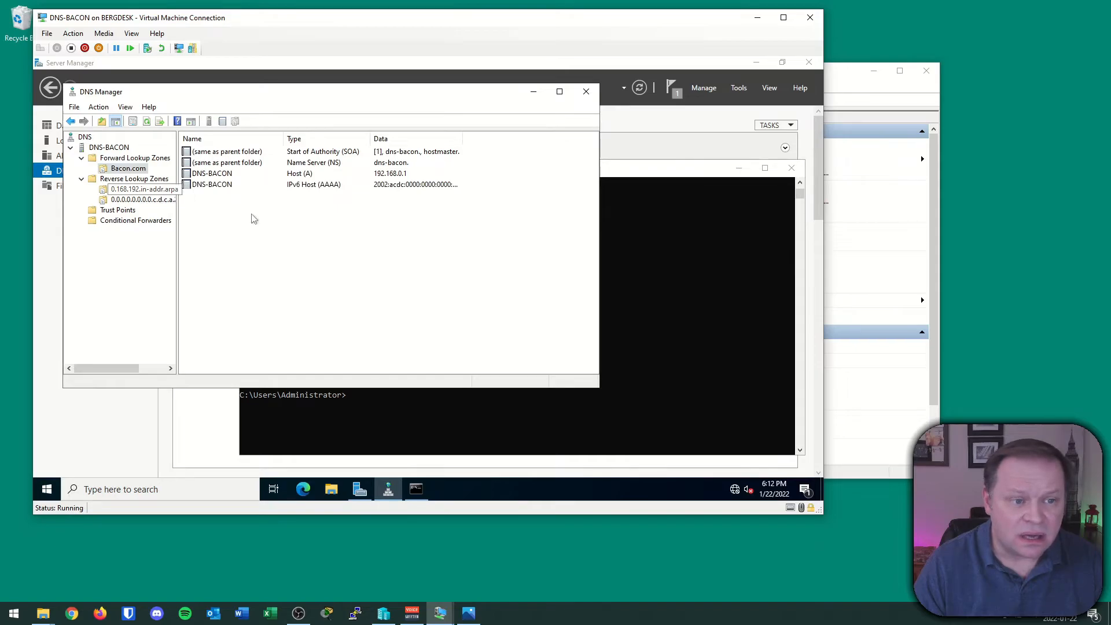
pyautogui.click(219, 185)
pyautogui.rightClick(220, 191)
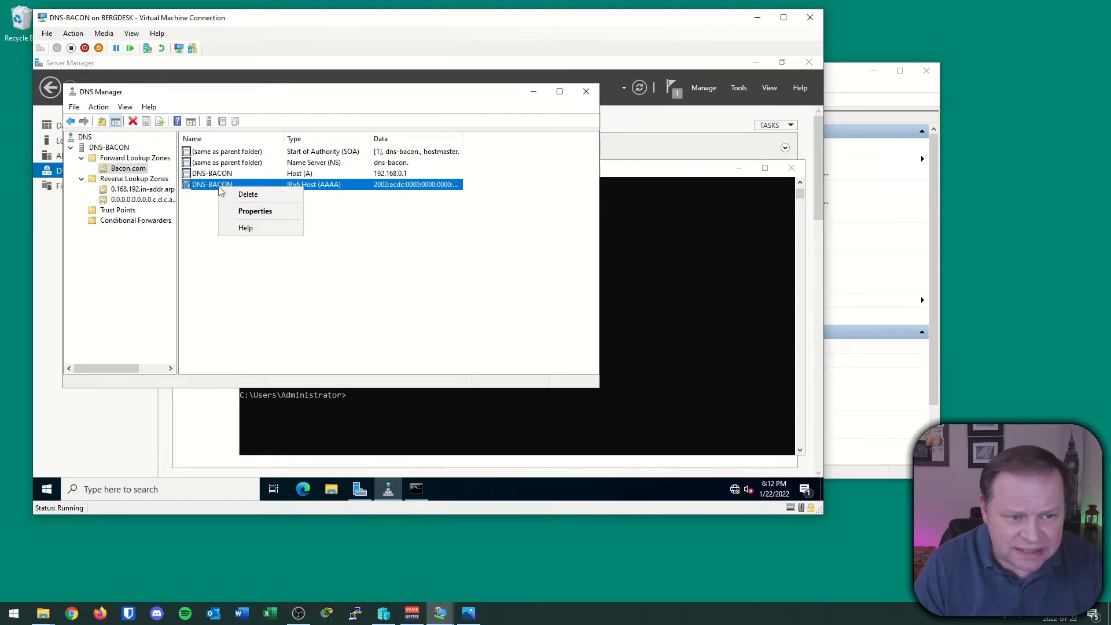
pyautogui.click(246, 212)
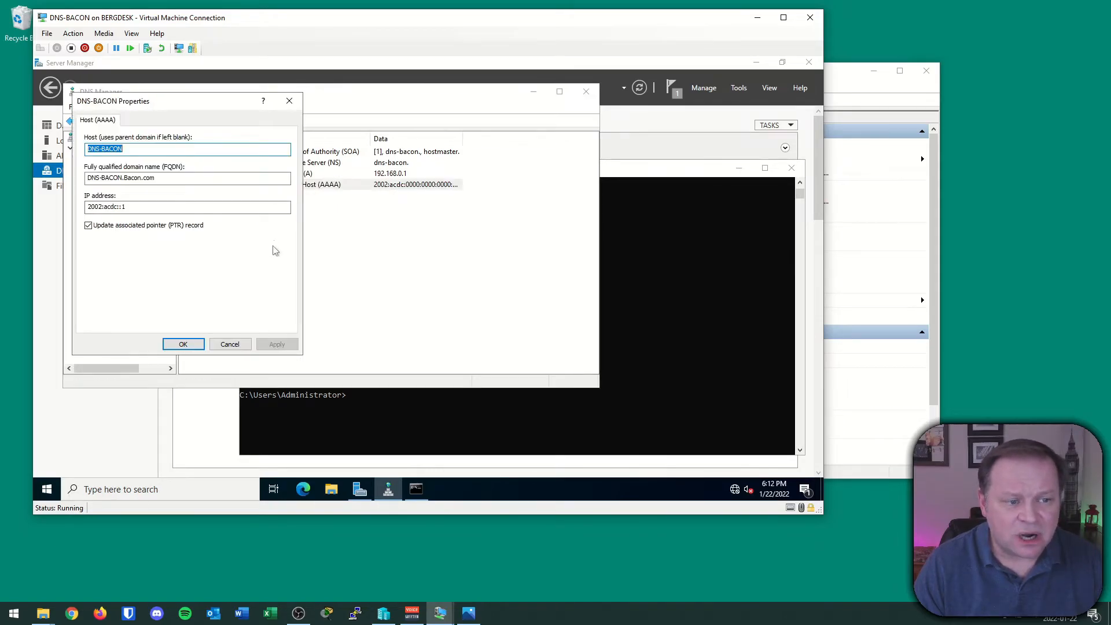
pyautogui.click(103, 227)
pyautogui.click(286, 344)
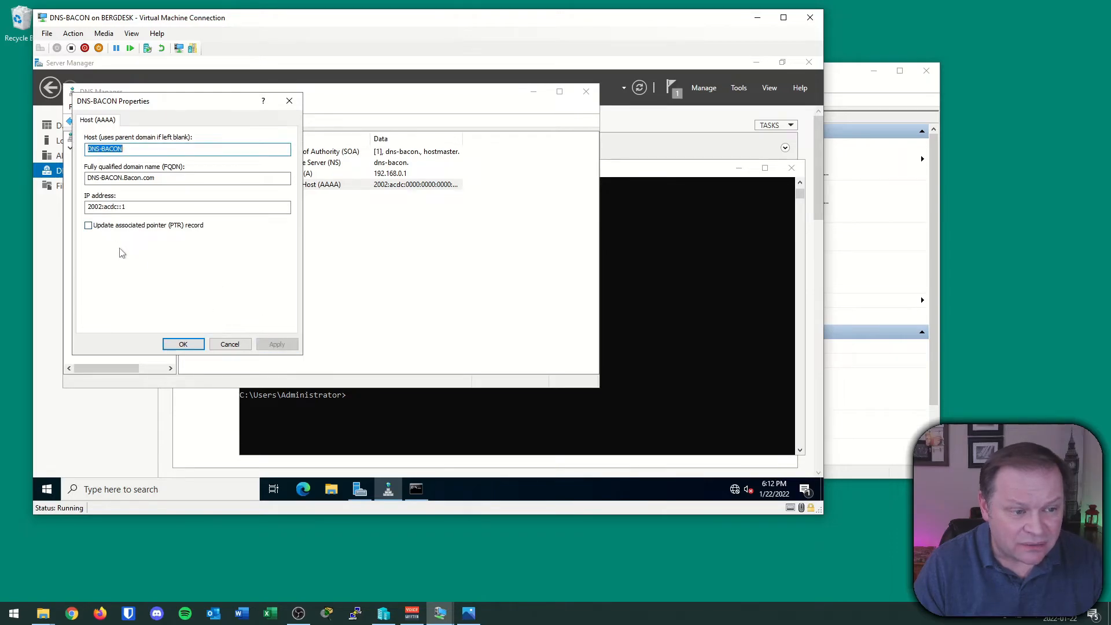
pyautogui.click(103, 228)
pyautogui.click(278, 344)
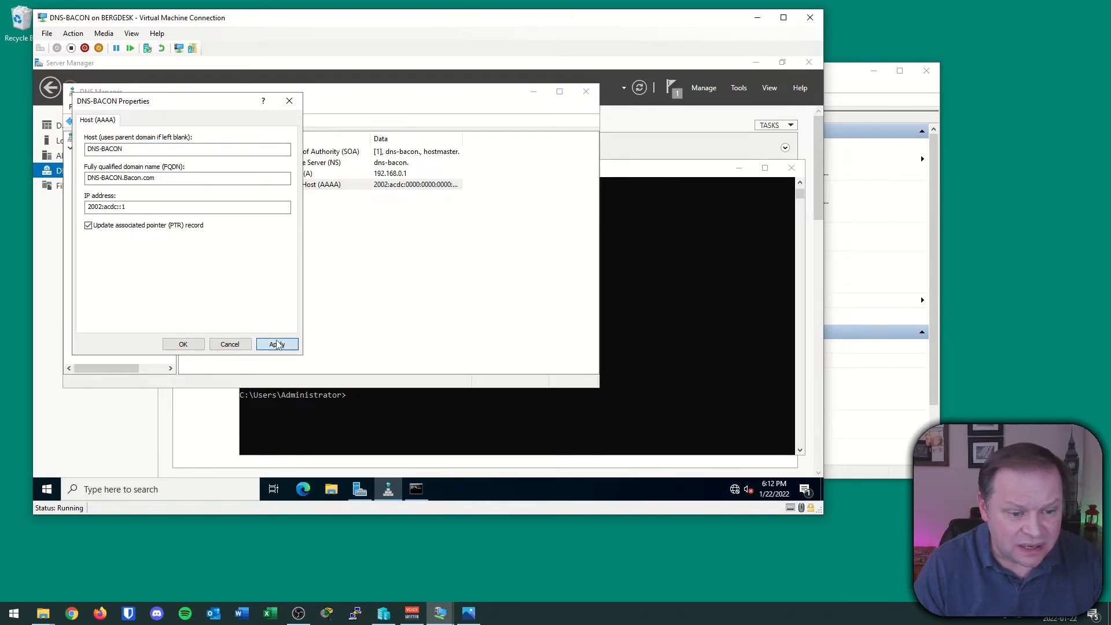
pyautogui.click(183, 344)
pyautogui.click(143, 199)
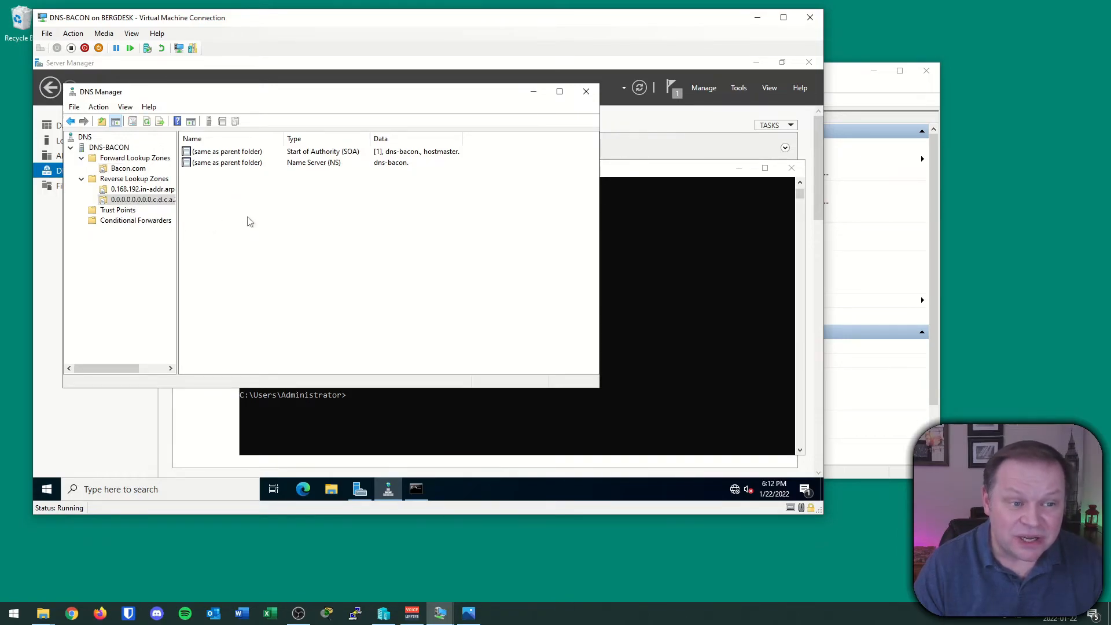
pyautogui.click(147, 123)
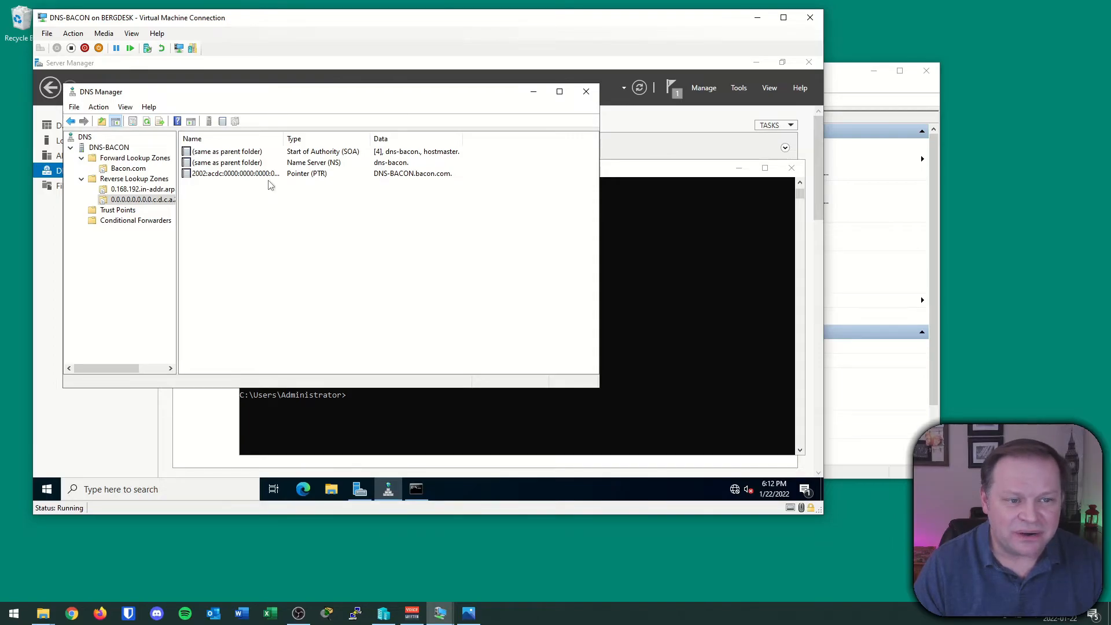
# Resolve the IP addresses of the dns-bacon. name server in the IPv6 reverse zone's properties and apply the change
pyautogui.doubleClick(248, 154)
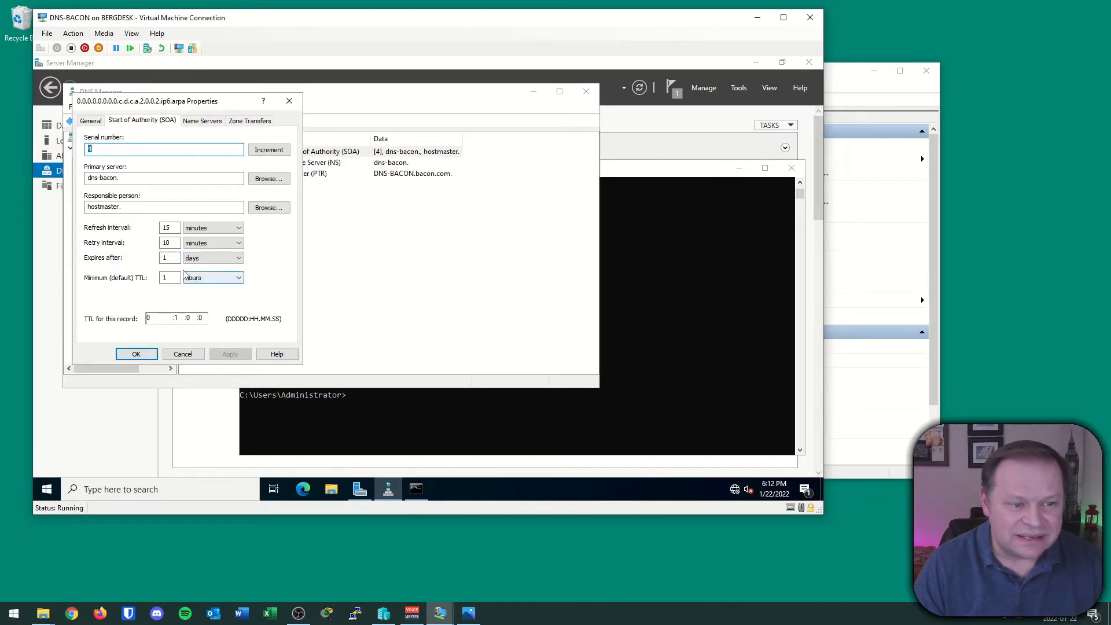
pyautogui.click(203, 121)
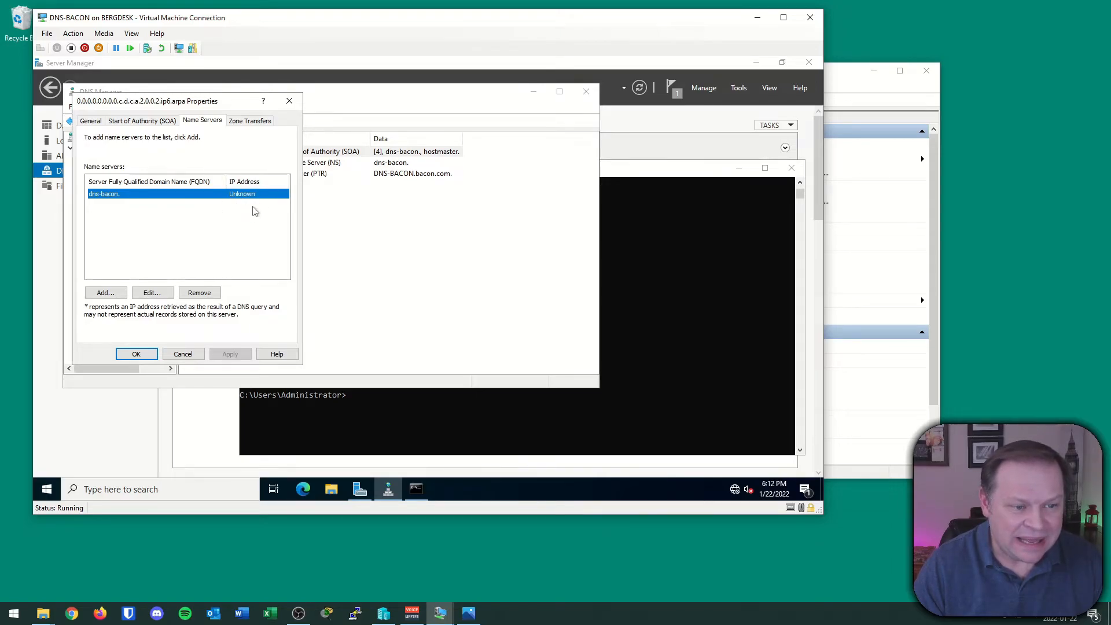
pyautogui.click(152, 293)
pyautogui.click(312, 167)
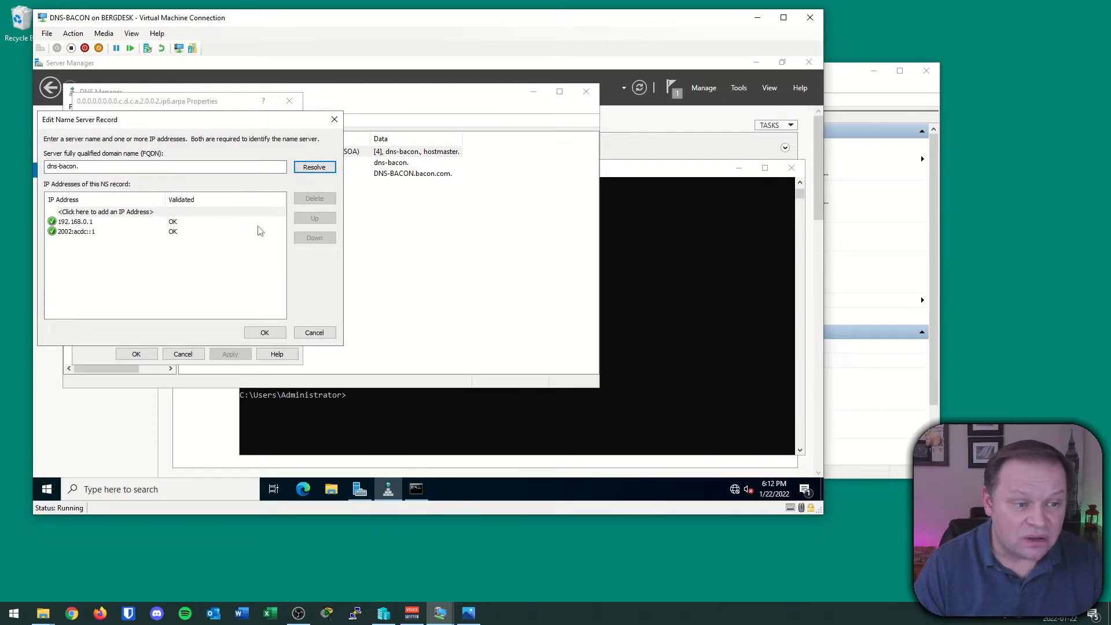
pyautogui.click(268, 334)
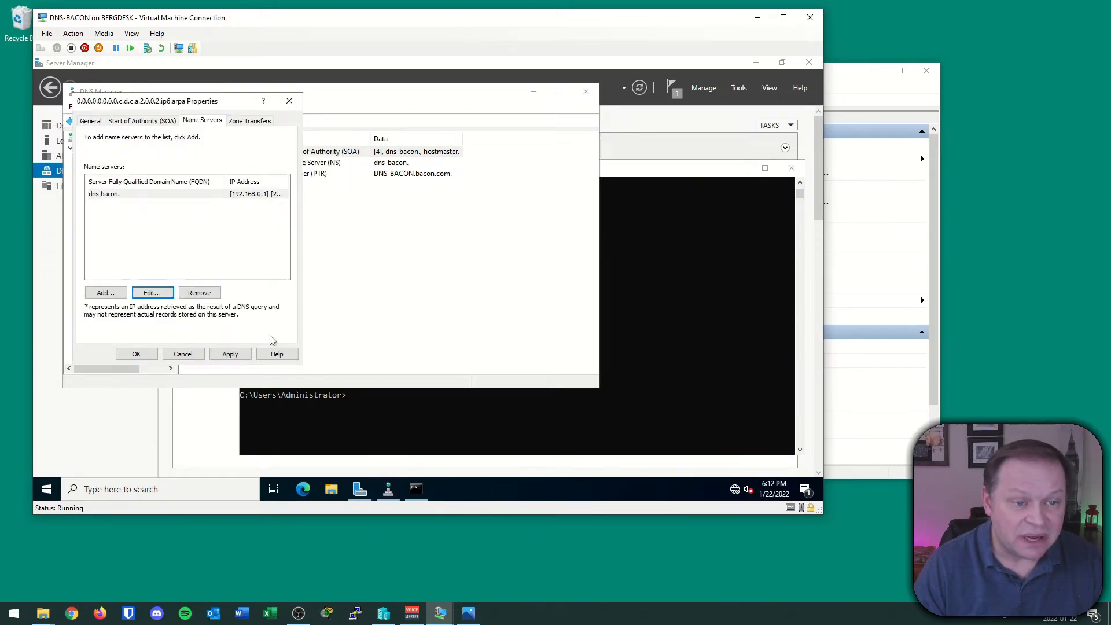
pyautogui.click(234, 355)
pyautogui.click(136, 353)
pyautogui.click(252, 225)
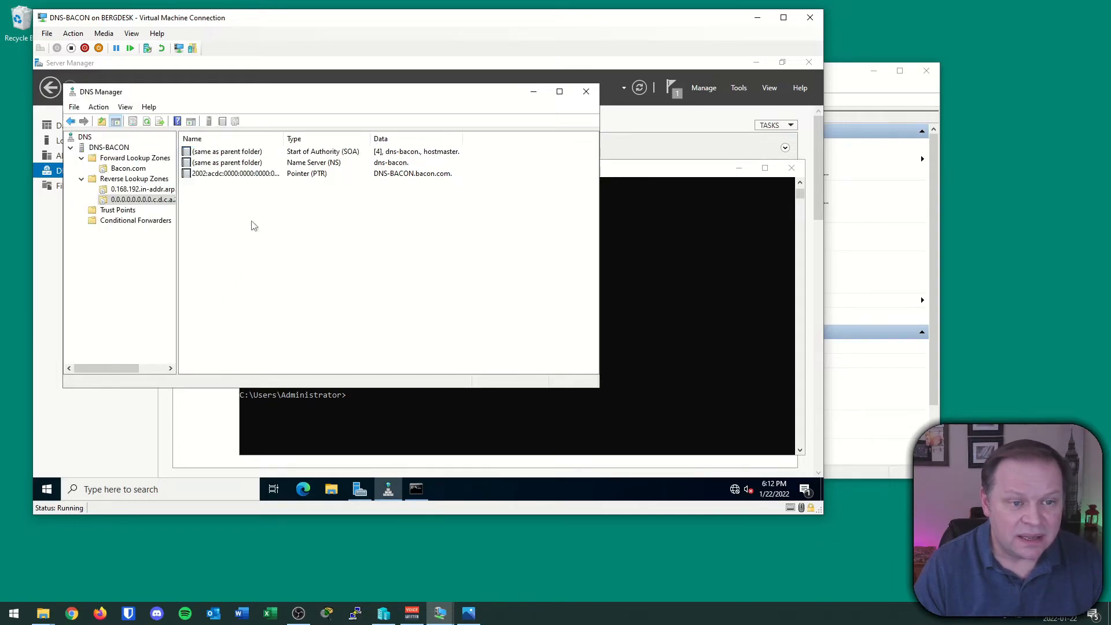
# Rerun nslookup of dns-bacon.bacon.com against 2002:ACDC::1 in Command Prompt to test the IPv6 pointer record
pyautogui.click(643, 255)
pyautogui.click(371, 394)
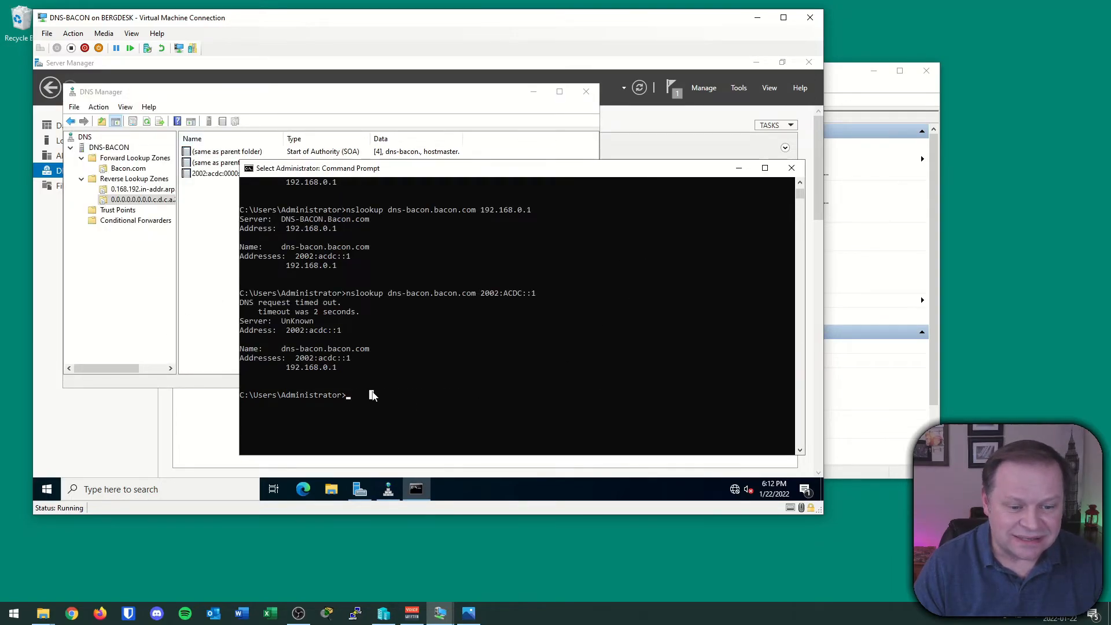
pyautogui.press('Up')
pyautogui.scroll(-1, 397, 382)
pyautogui.scroll(-2, 397, 380)
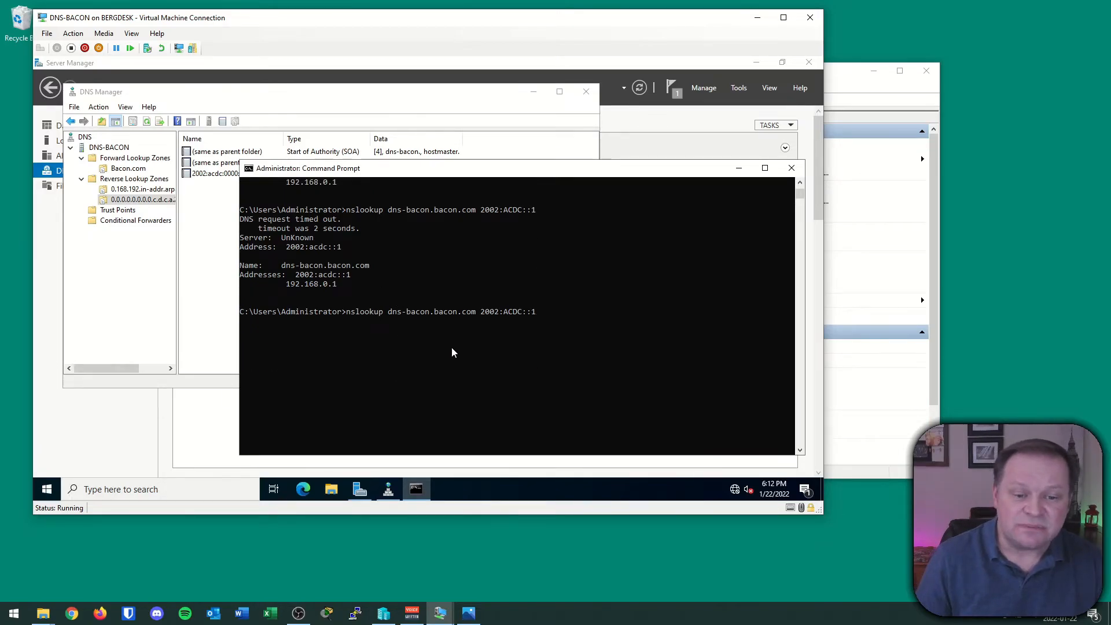
pyautogui.press('Return')
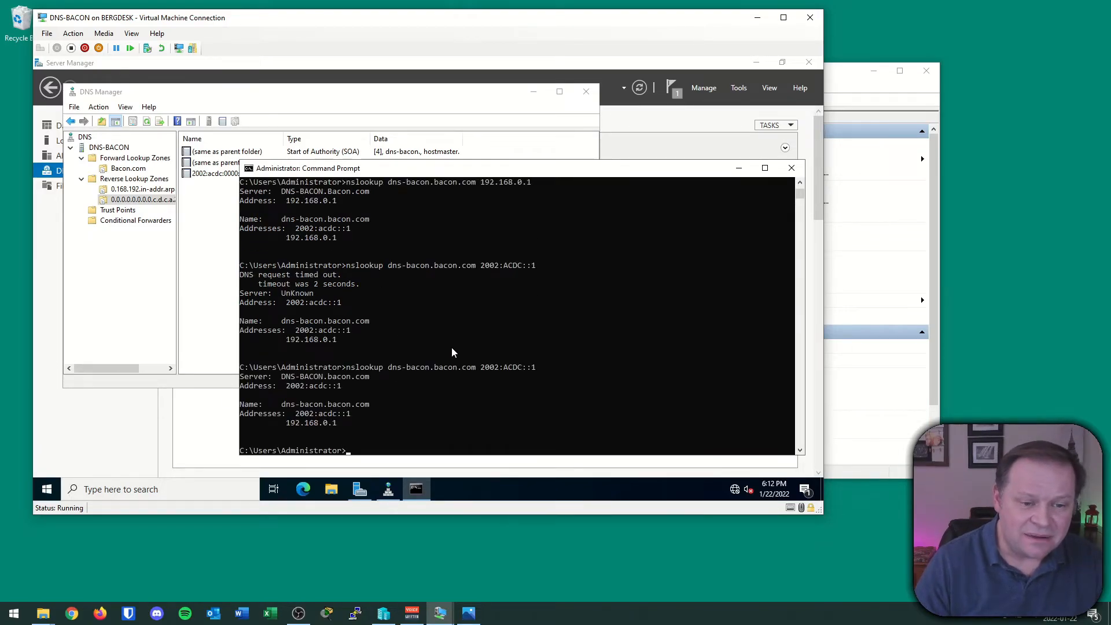
pyautogui.scroll(-2, 452, 348)
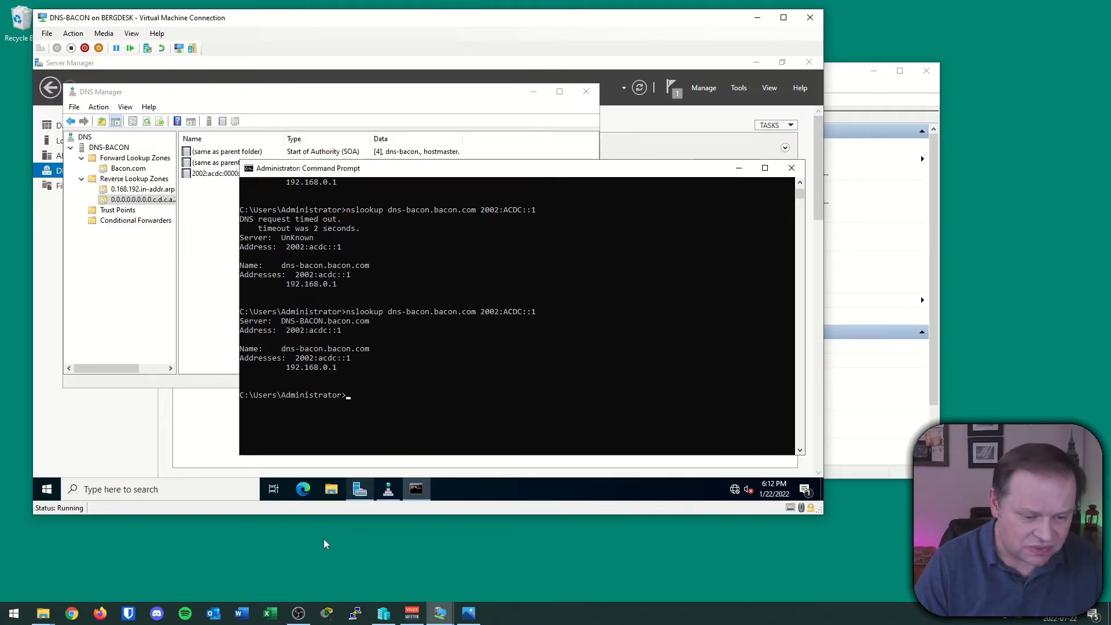
pyautogui.moveTo(359, 489)
pyautogui.moveTo(229, 301)
pyautogui.mouseDown()
pyautogui.moveTo(229, 348)
pyautogui.moveTo(393, 339)
pyautogui.moveTo(255, 297)
pyautogui.mouseUp()
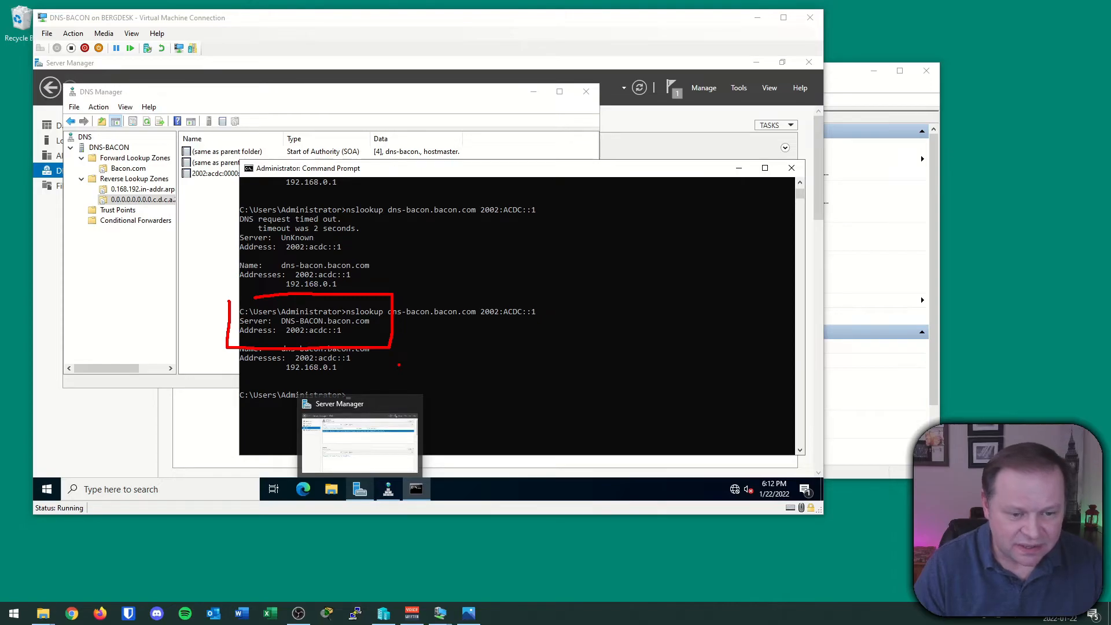
pyautogui.press('Escape')
pyautogui.click(418, 349)
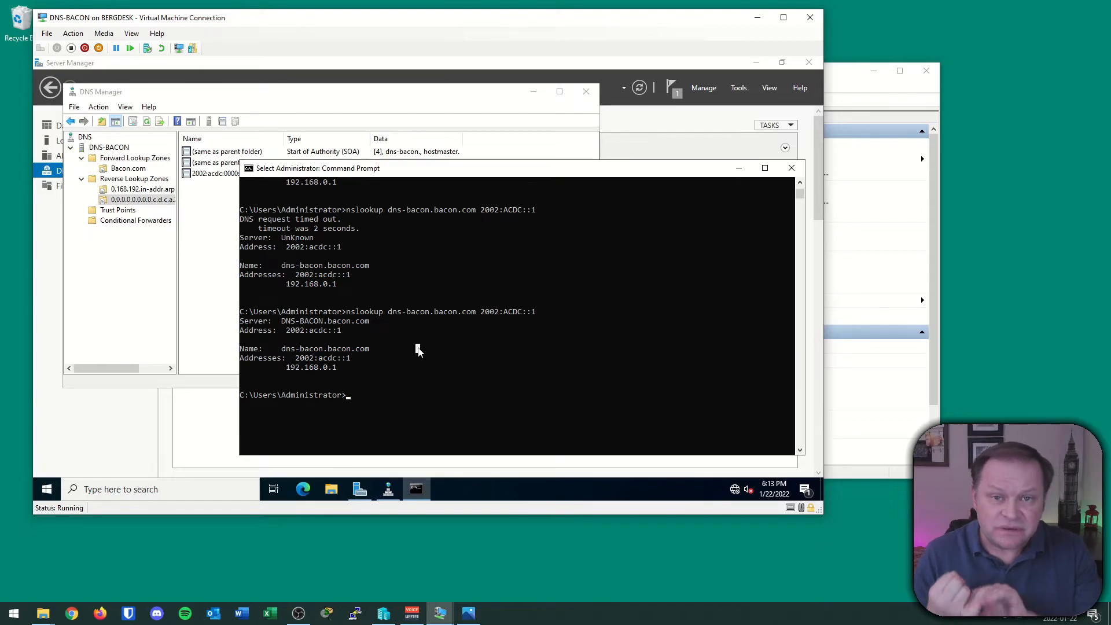
# Review the records in the Bacon.com forward zone and in the IPv4 and IPv6 reverse lookup zones in DNS Manager
pyautogui.click(216, 275)
pyautogui.click(126, 169)
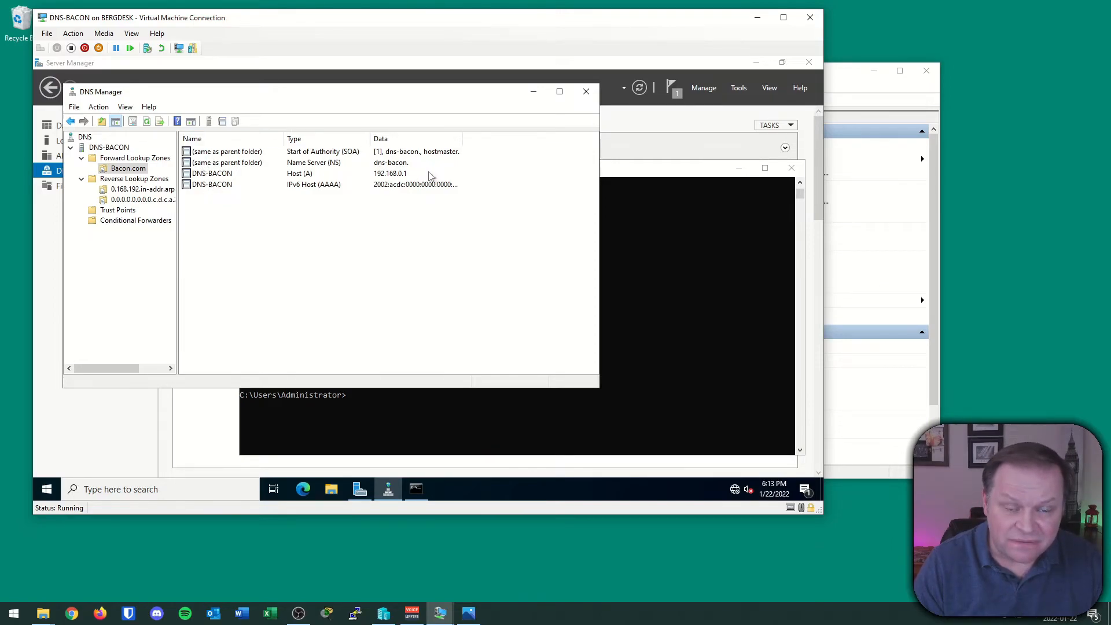
pyautogui.click(142, 191)
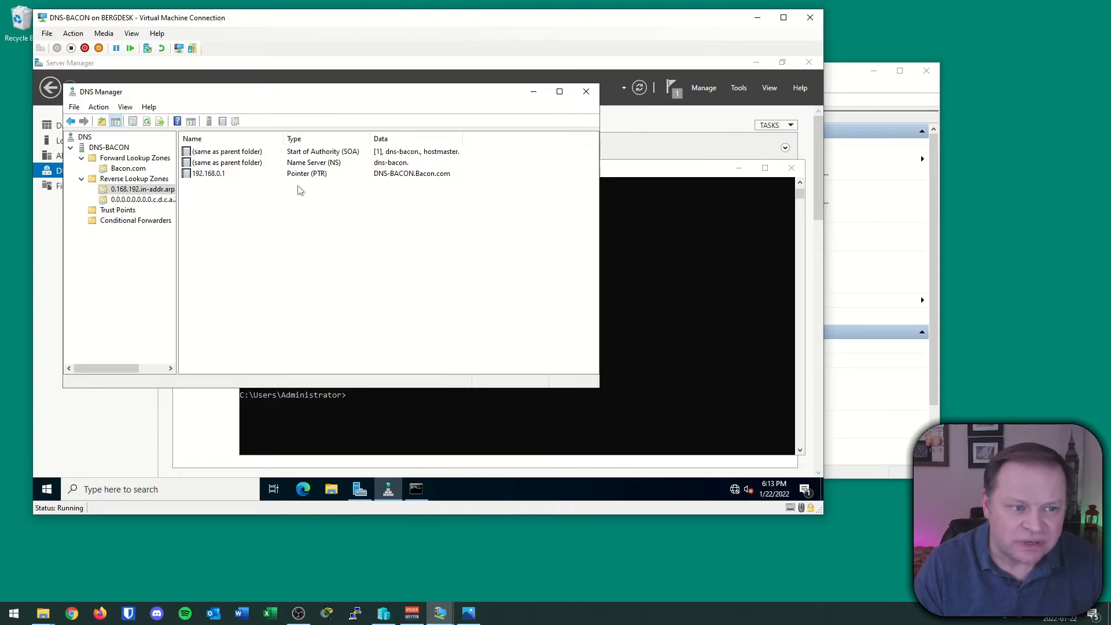
pyautogui.click(139, 201)
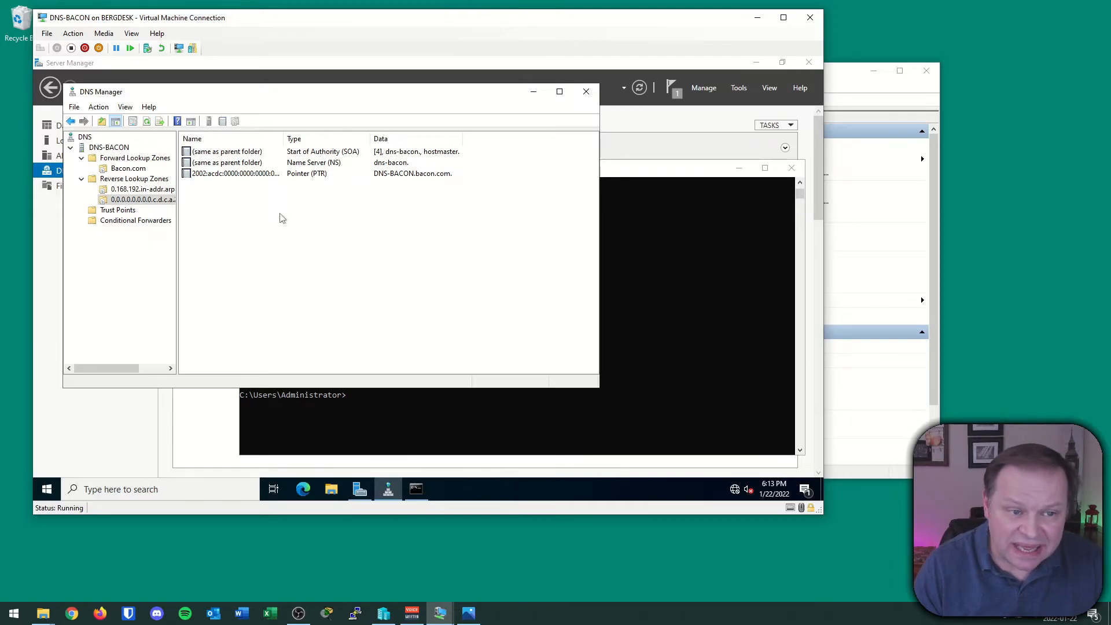
# Minimize DNS Manager and Command Prompt on DNS-BACON, and switch to the PC01 virtual machine
pyautogui.click(535, 92)
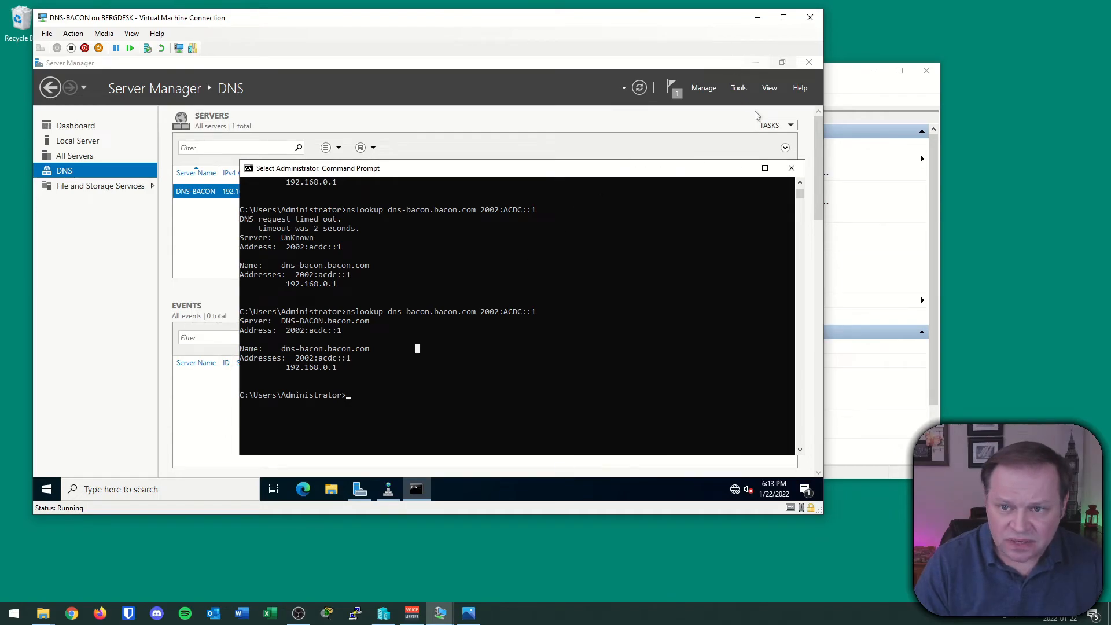
pyautogui.click(738, 168)
pyautogui.click(440, 613)
pyautogui.click(493, 560)
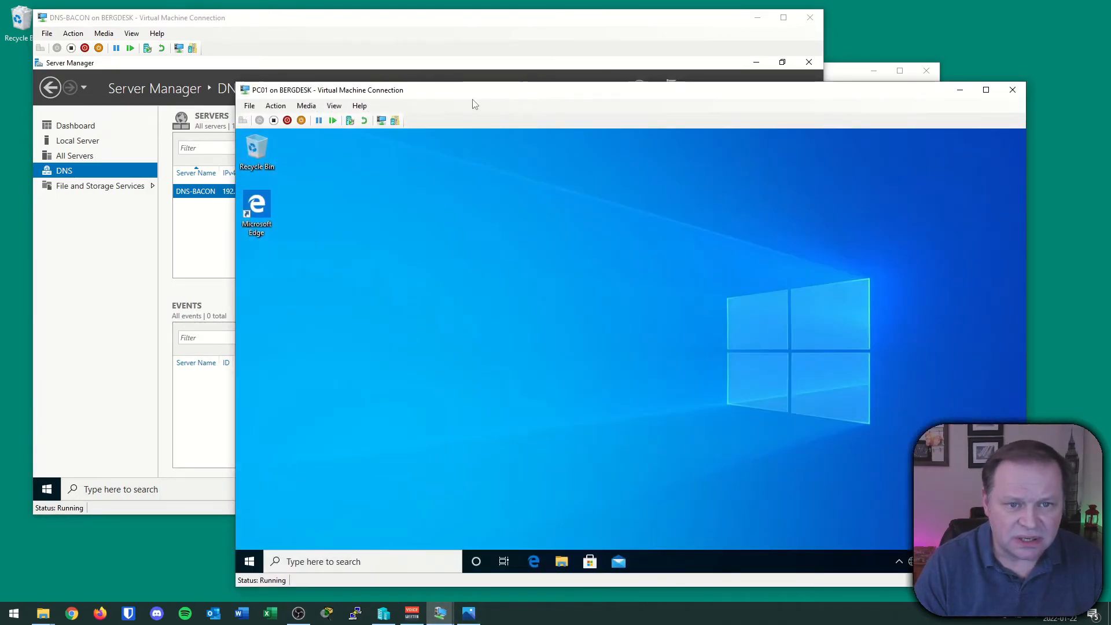
pyautogui.moveTo(471, 93); pyautogui.dragTo(471, 62)
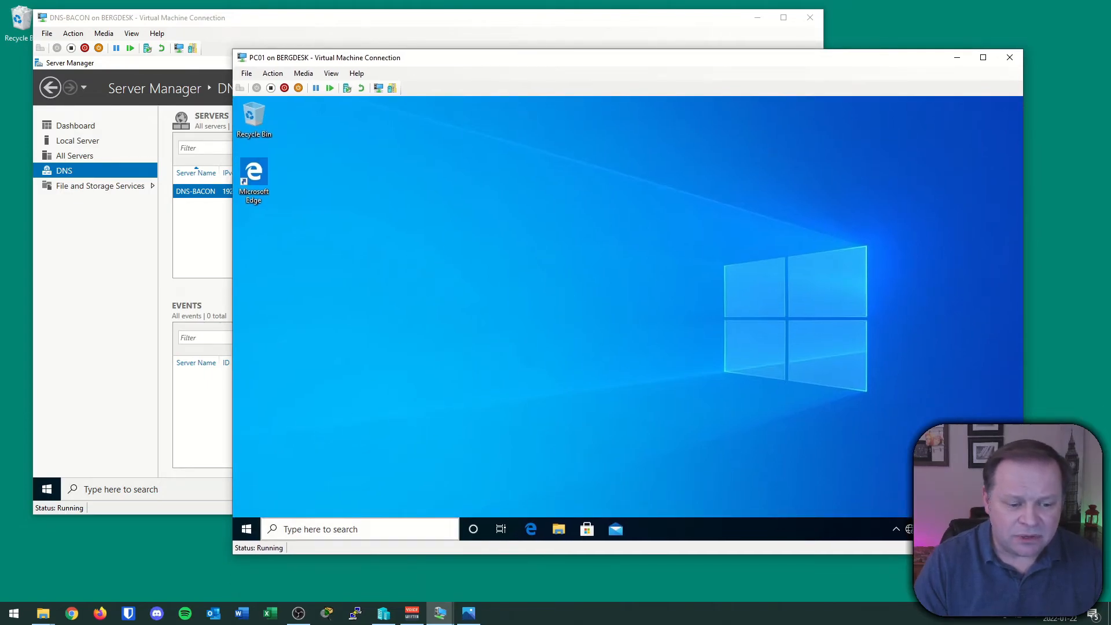
# Open Command Prompt on PC01 and run ipconfig /all to check the client's IP configuration and DNS servers
pyautogui.click(246, 529)
pyautogui.write('cmd')
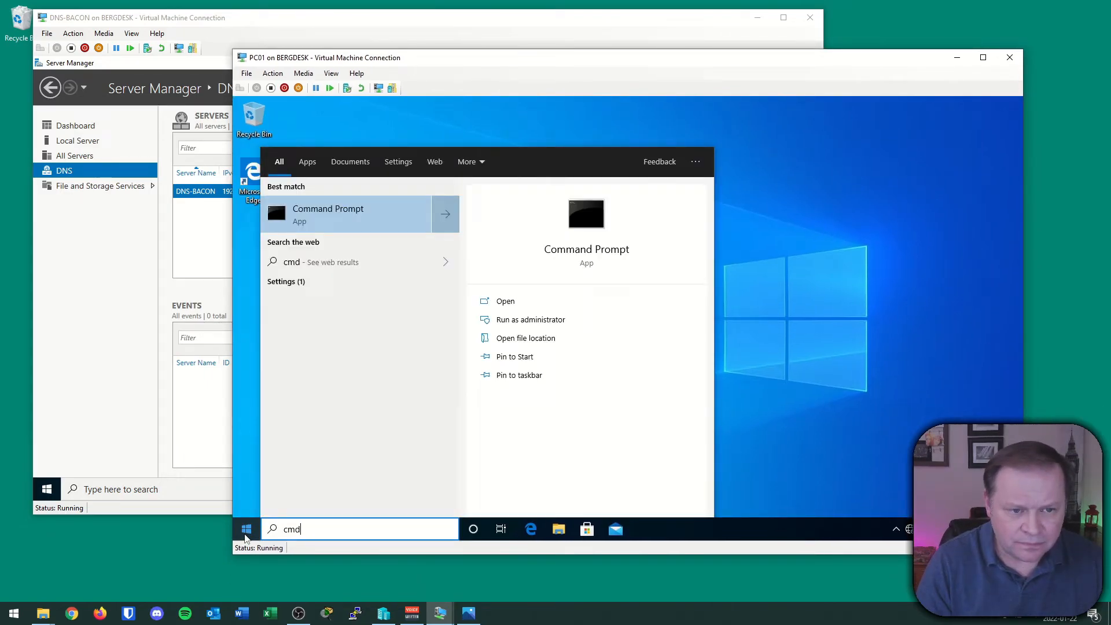
pyautogui.press('Return')
pyautogui.write('ipcon')
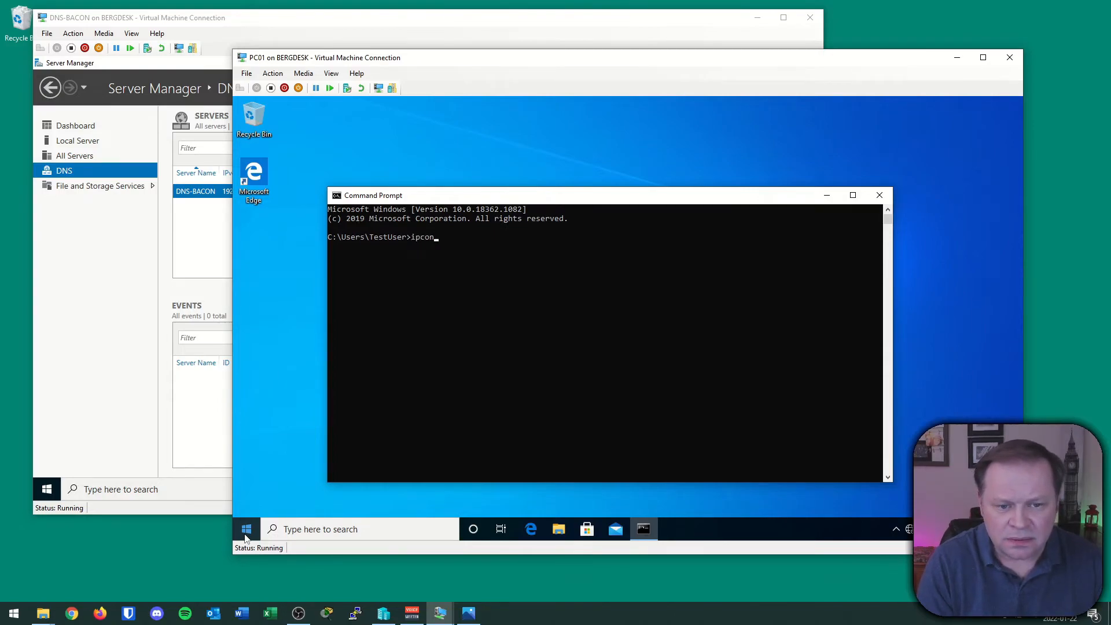
pyautogui.write('fig /all')
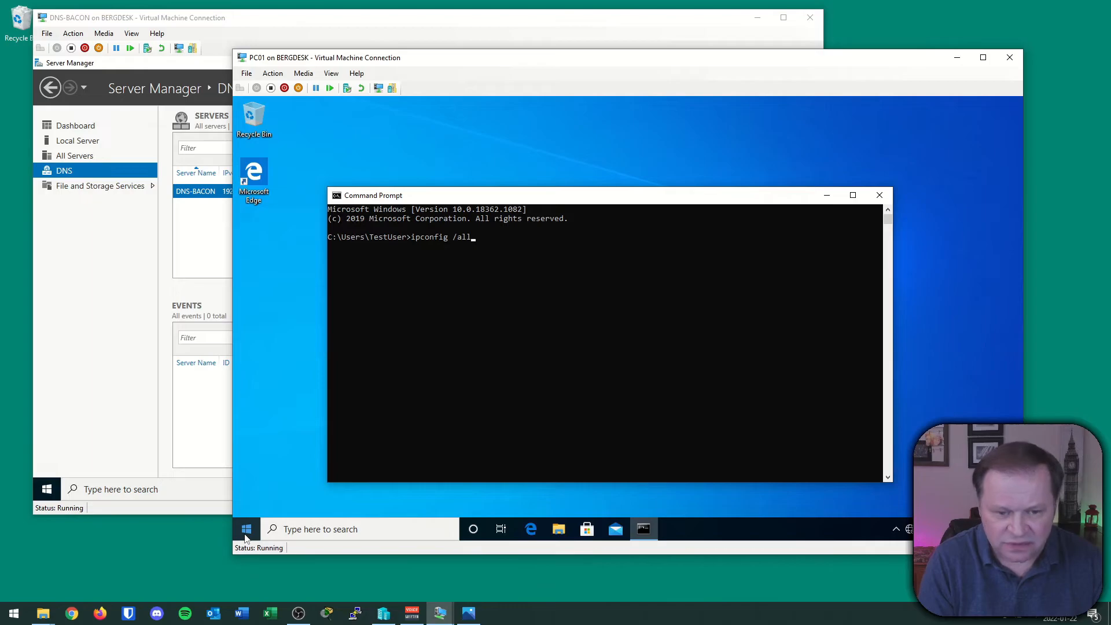
pyautogui.press('Return')
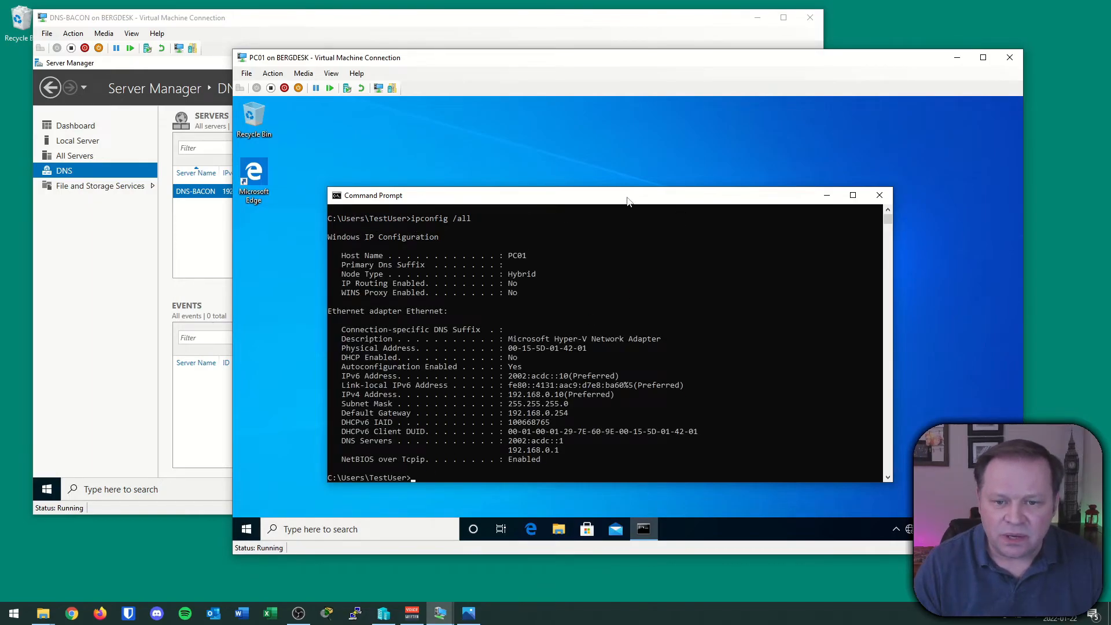
pyautogui.moveTo(627, 202); pyautogui.dragTo(646, 127)
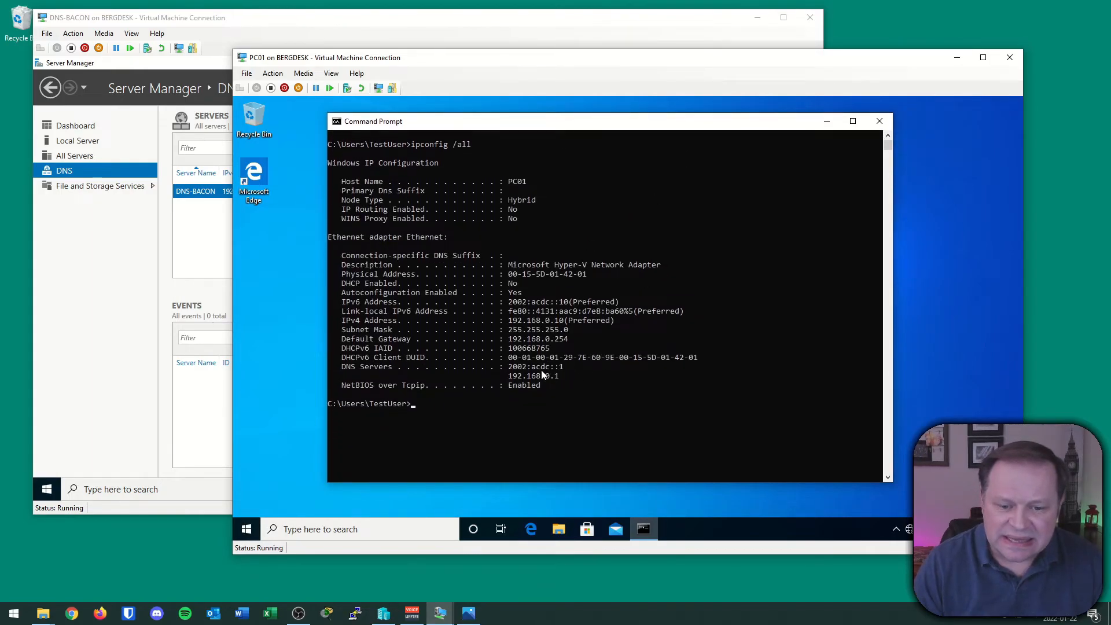
pyautogui.click(318, 587)
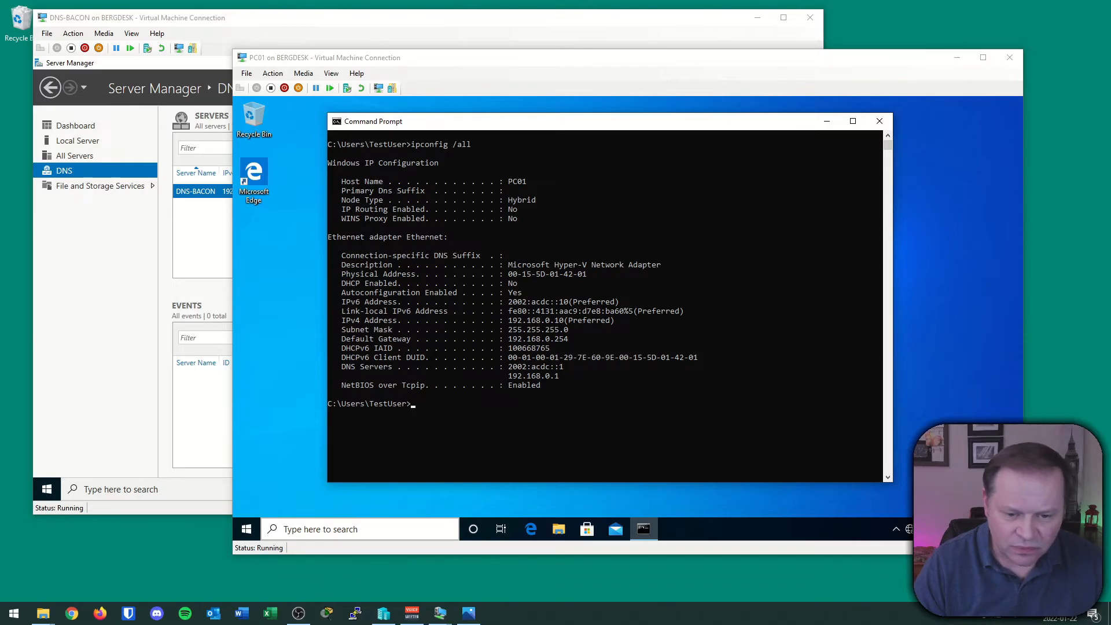
pyautogui.moveTo(502, 385)
pyautogui.mouseDown()
pyautogui.moveTo(565, 384)
pyautogui.moveTo(499, 365)
pyautogui.mouseUp()
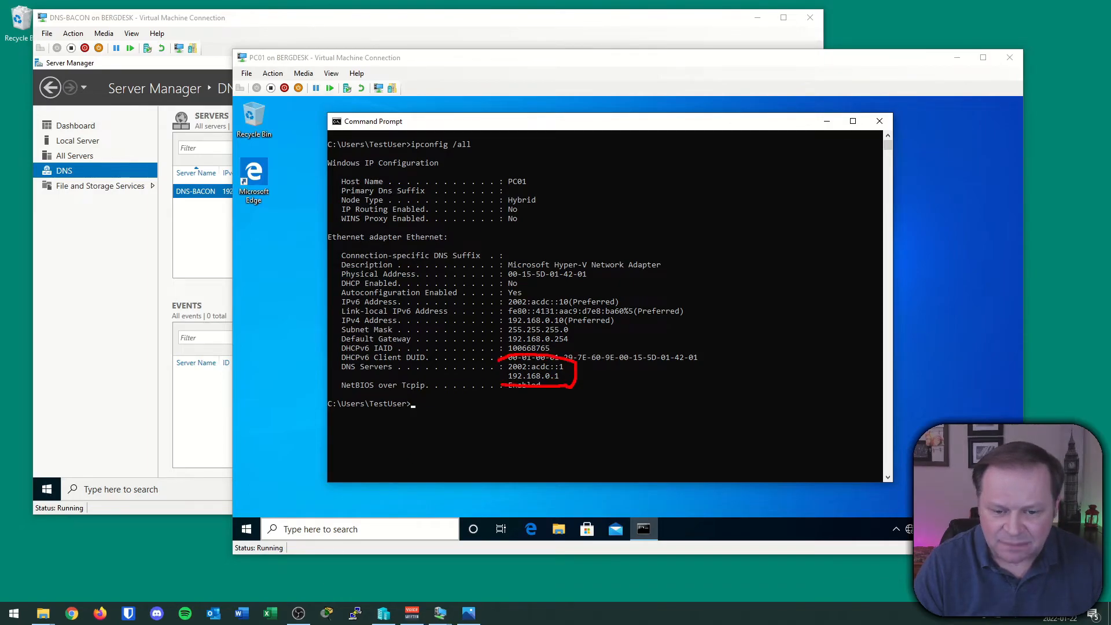
pyautogui.moveTo(296, 383); pyautogui.dragTo(339, 375)
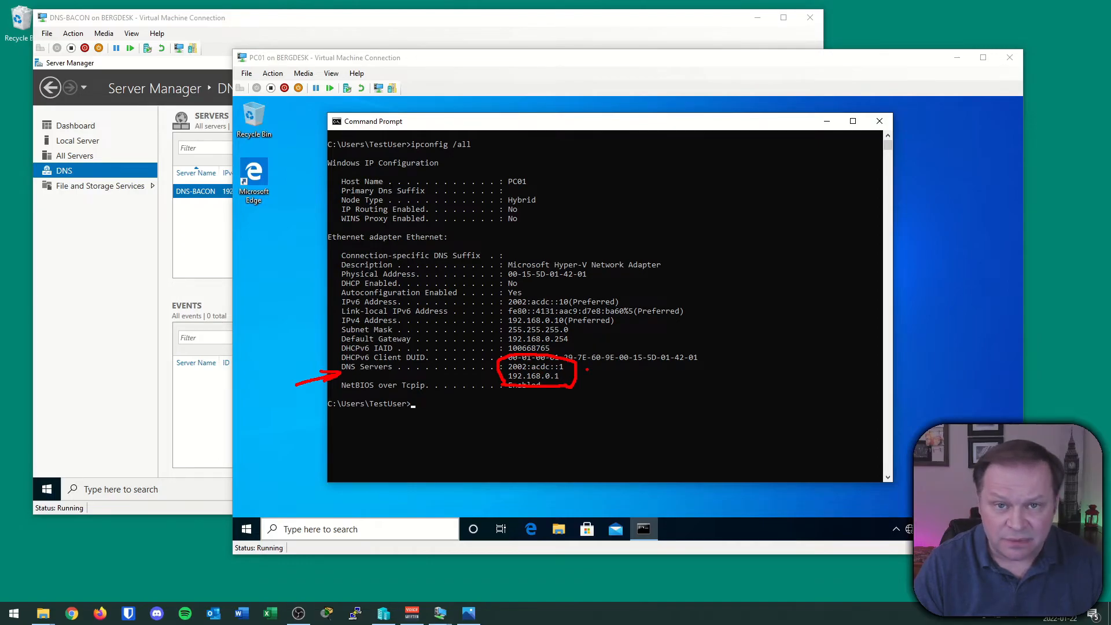
pyautogui.moveTo(607, 416); pyautogui.dragTo(586, 401)
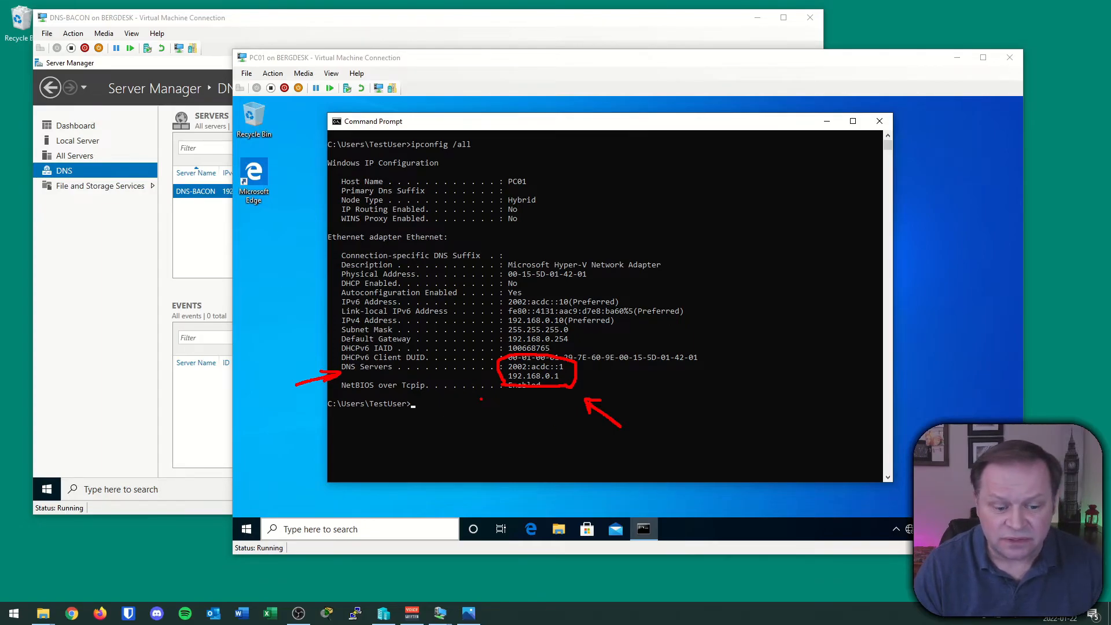
pyautogui.press('Escape')
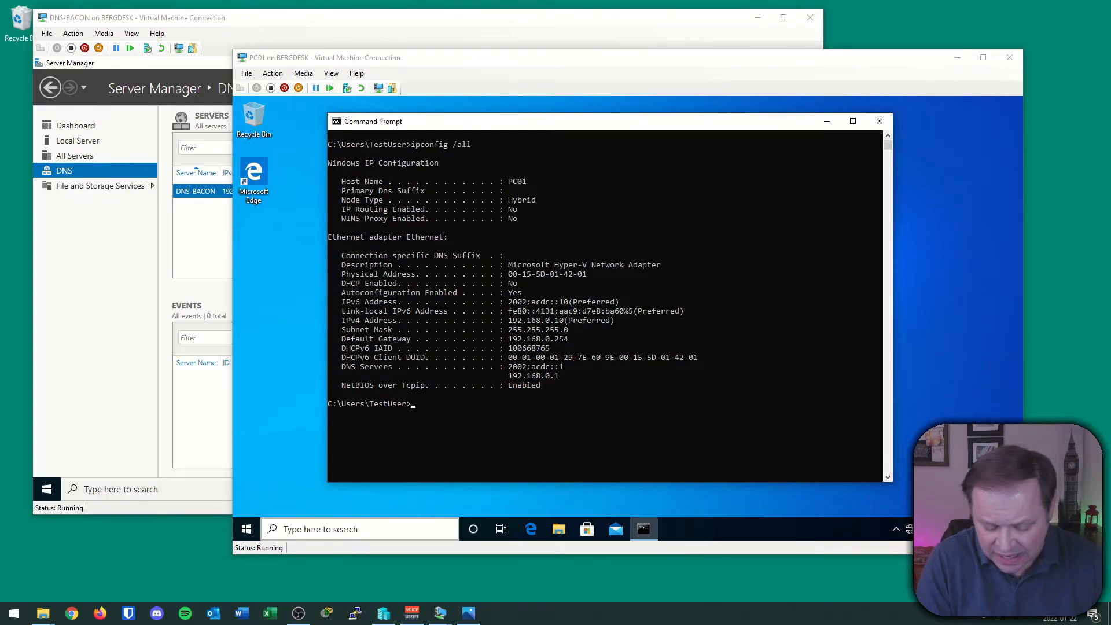
# Run nslookup for dns-bacon.bacon.com against DNS server 192.168.0.1 in PC01's Command Prompt
pyautogui.click(428, 405)
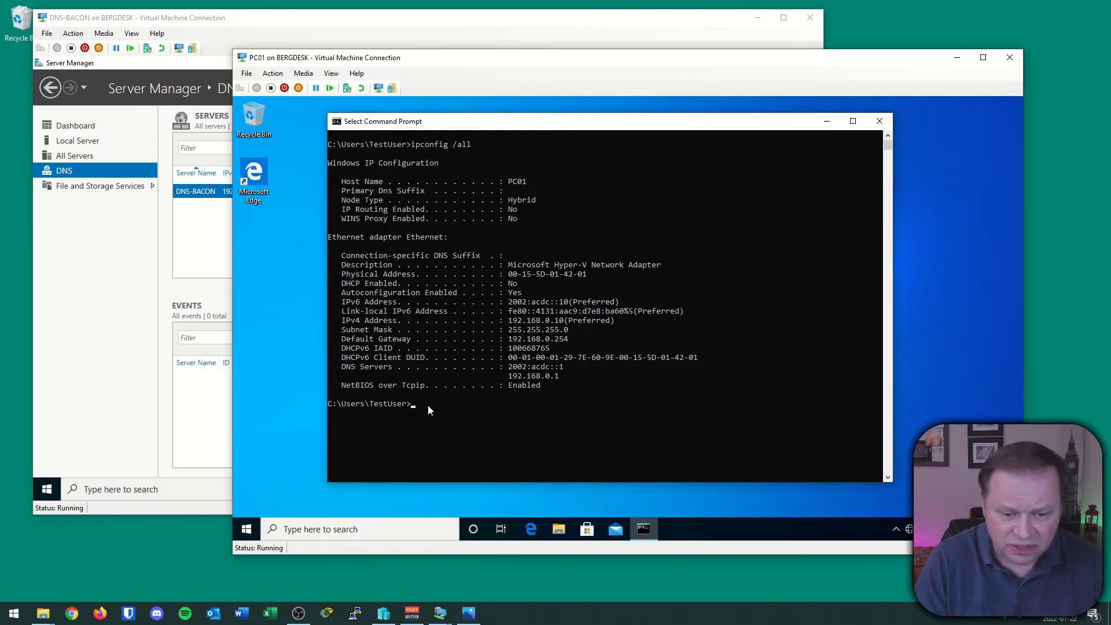
pyautogui.write('nslookup dns-b')
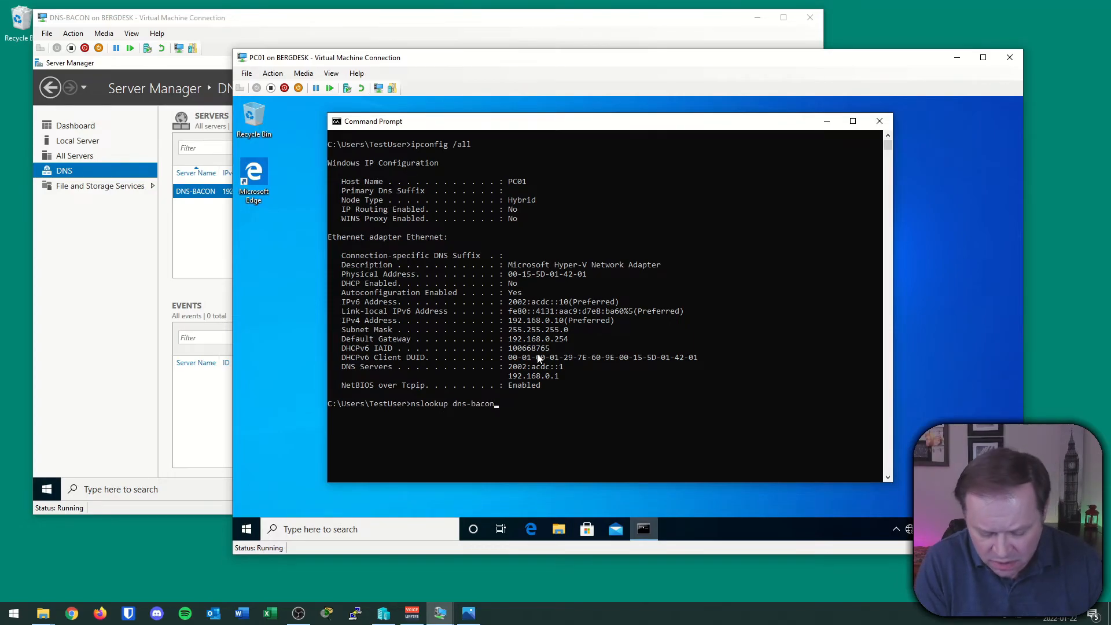
pyautogui.write('acon.com 192.168.0.1')
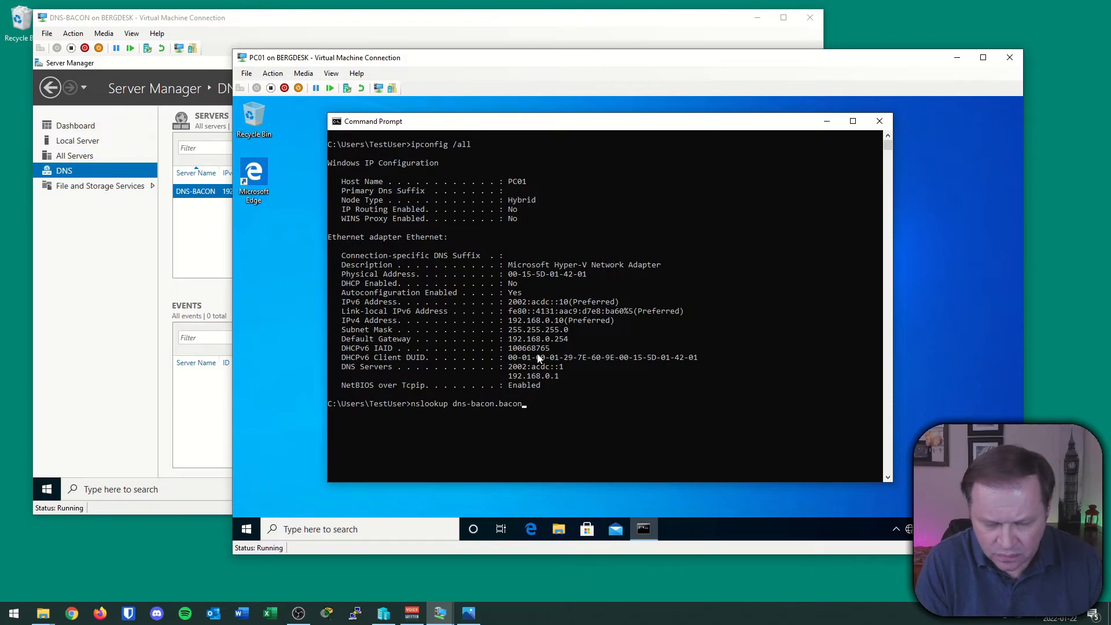
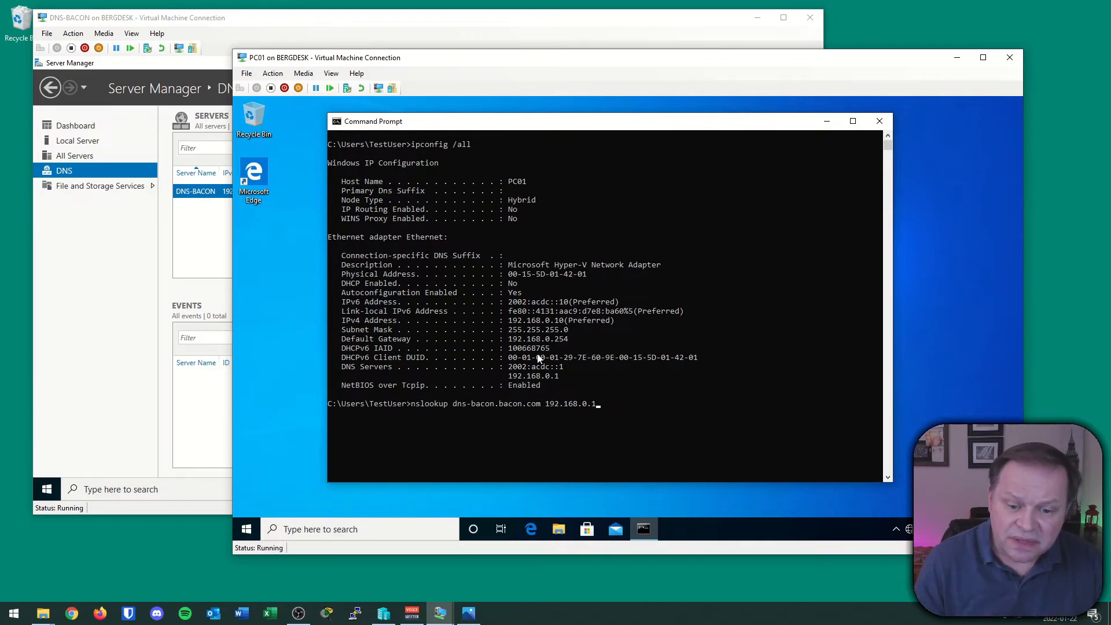
pyautogui.press('Return')
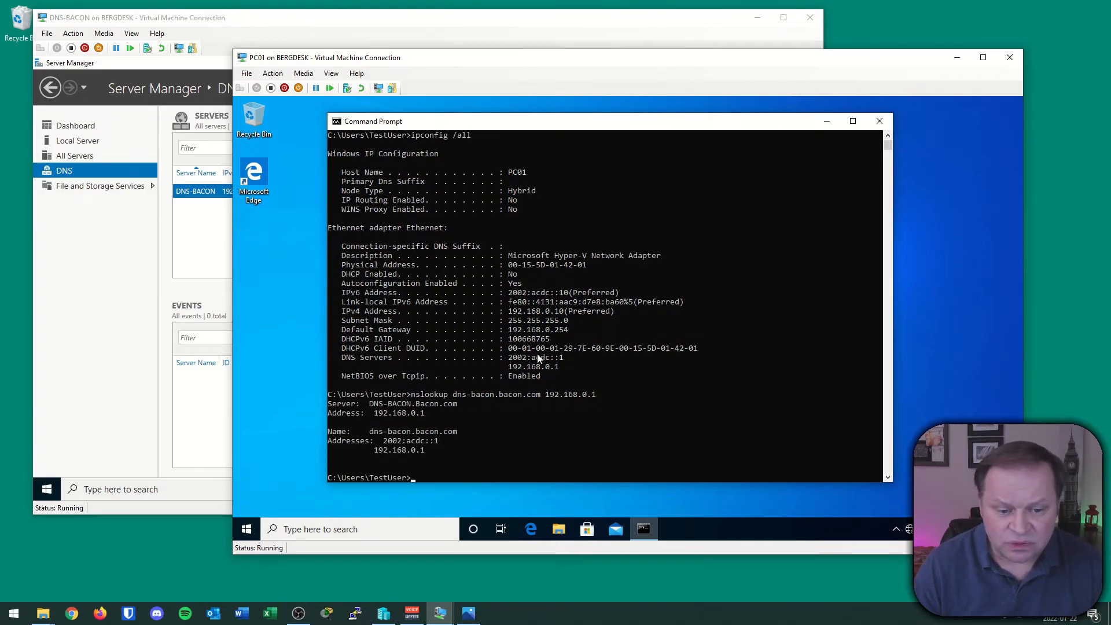
pyautogui.scroll(-4, 536, 358)
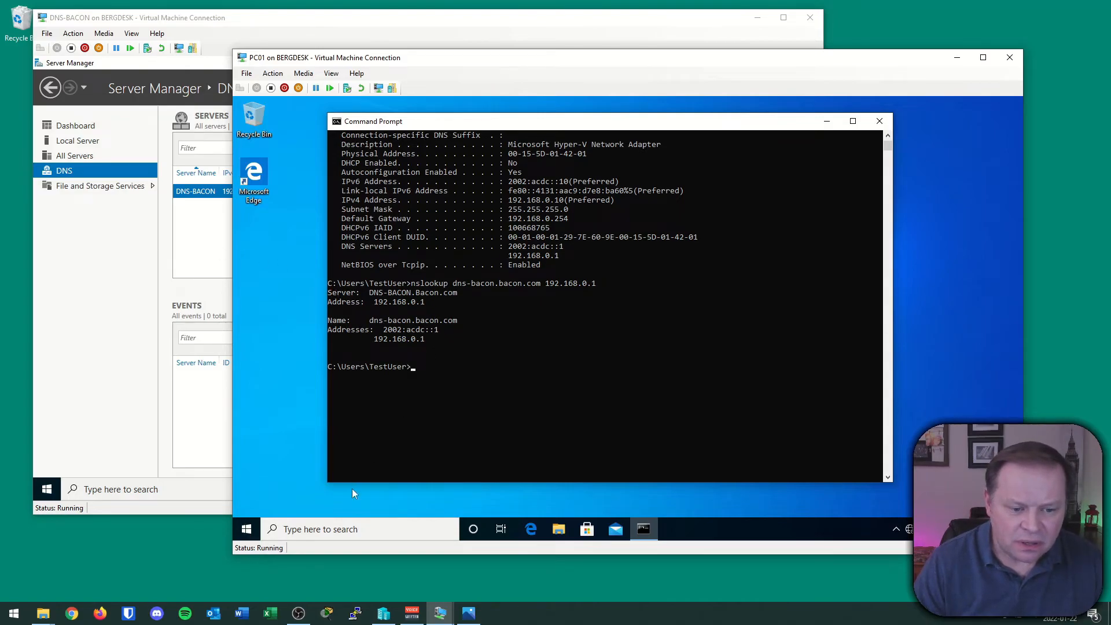
pyautogui.scroll(5, 445, 356)
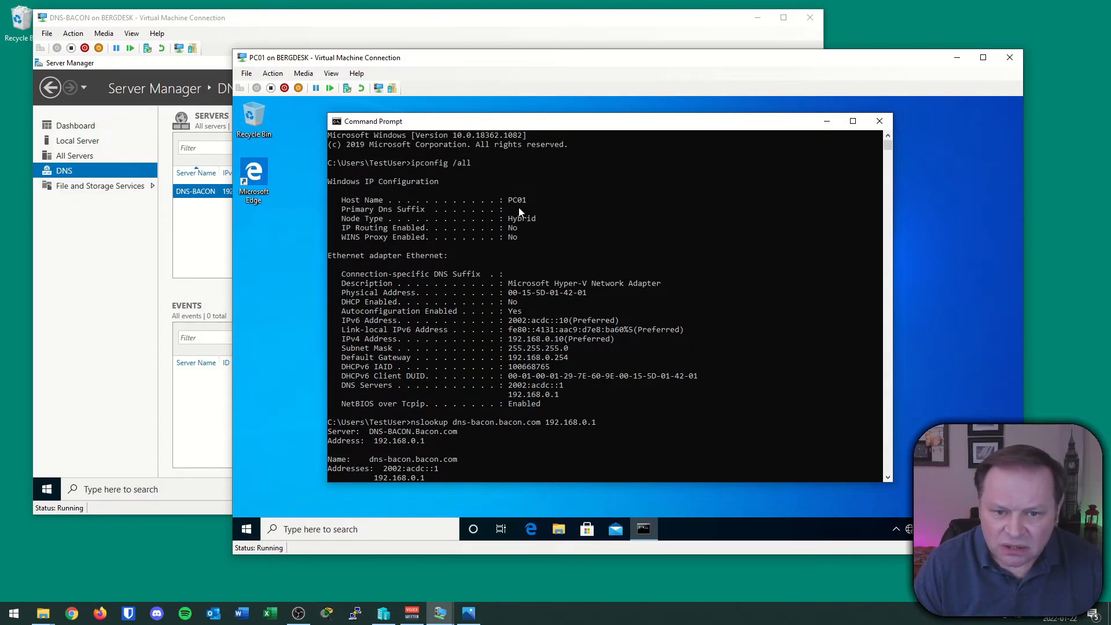
pyautogui.scroll(-5, 516, 268)
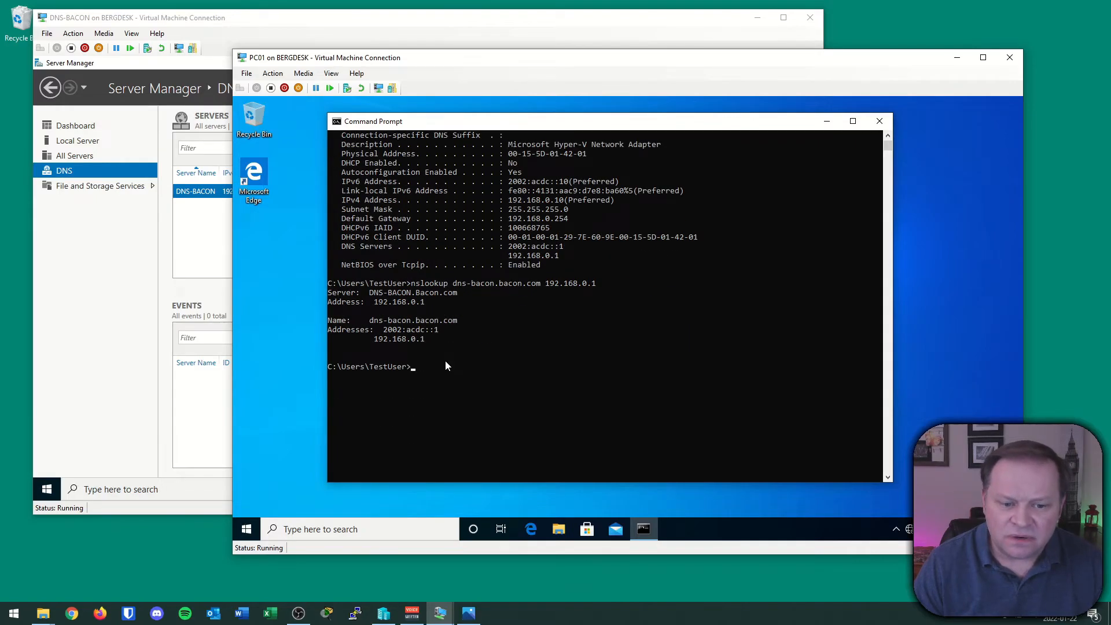
# Run nslookup for the short name PC01 against DNS server 192.168.0.1, reusing the previous command
pyautogui.press('Up')
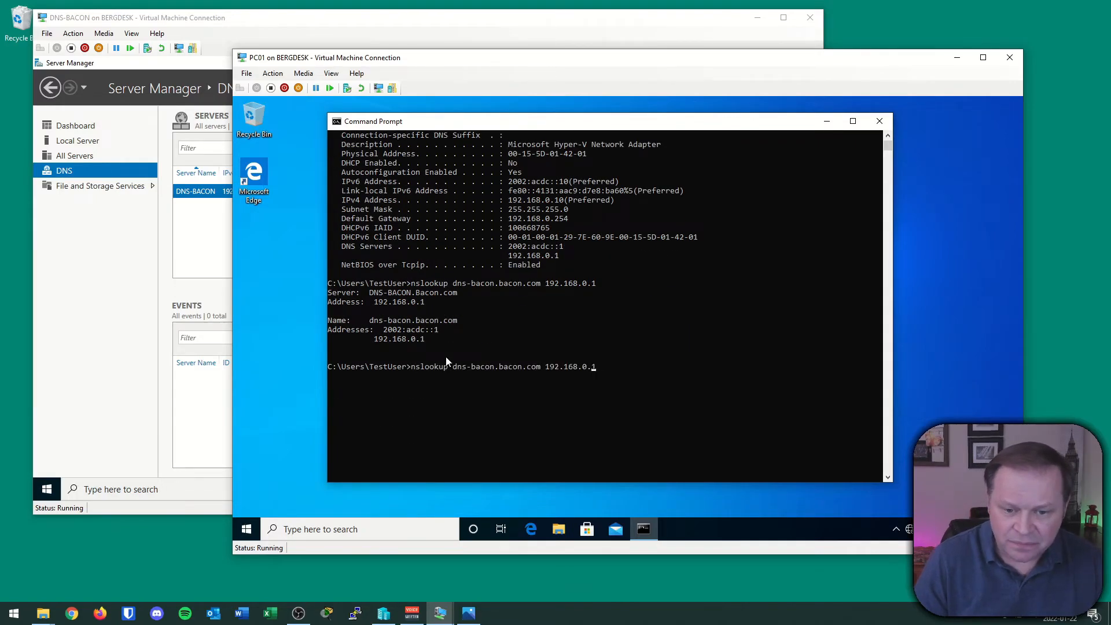
pyautogui.press('BackSpace')
pyautogui.press('BackSpace')
pyautogui.press('BackSpace')
pyautogui.press('BackSpace')
pyautogui.press('BackSpace')
pyautogui.press('BackSpace')
pyautogui.press('BackSpace')
pyautogui.press('BackSpace')
pyautogui.press('BackSpace')
pyautogui.press('BackSpace')
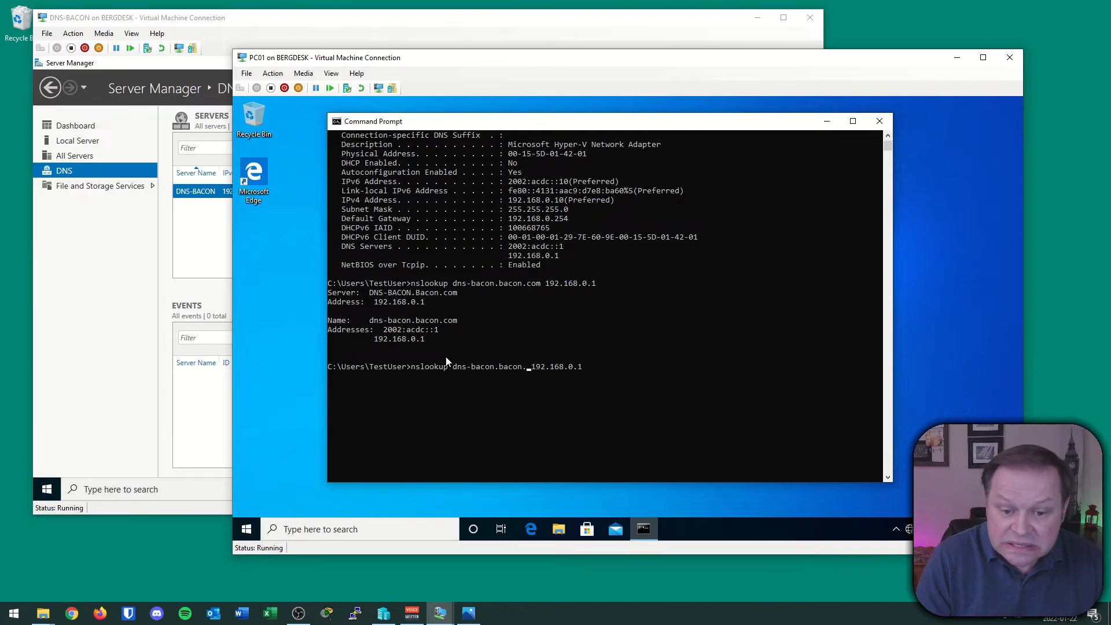
pyautogui.press('BackSpace')
pyautogui.press('BackSpace')
pyautogui.press('BackSpace')
pyautogui.press('BackSpace')
pyautogui.press('BackSpace')
pyautogui.press('BackSpace')
pyautogui.press('BackSpace')
pyautogui.press('BackSpace')
pyautogui.press('BackSpace')
pyautogui.press('BackSpace')
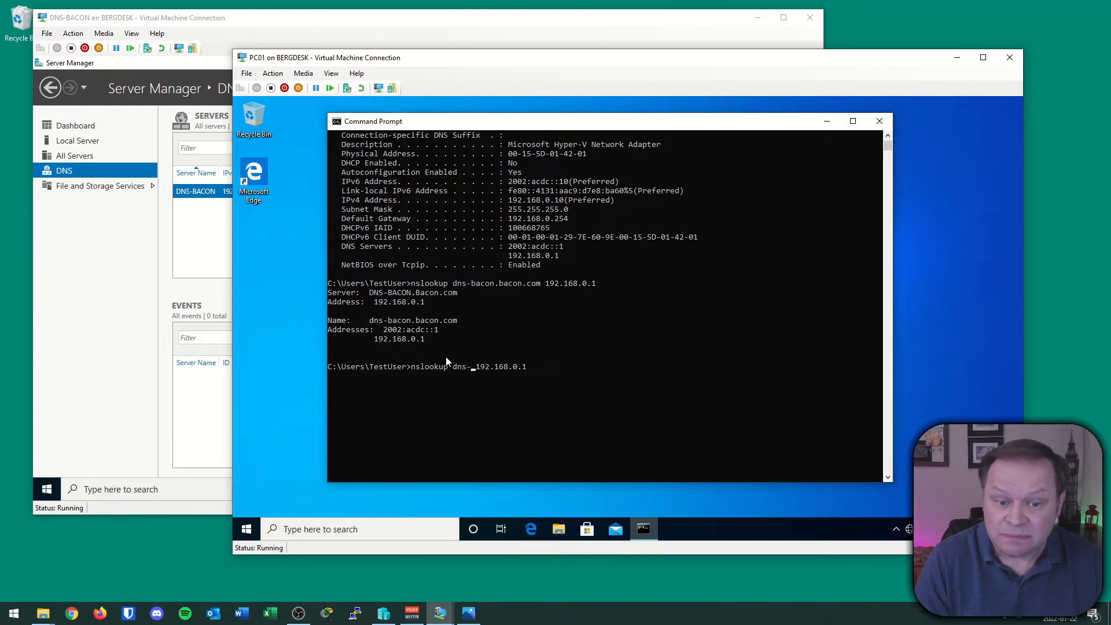
pyautogui.write('PC01')
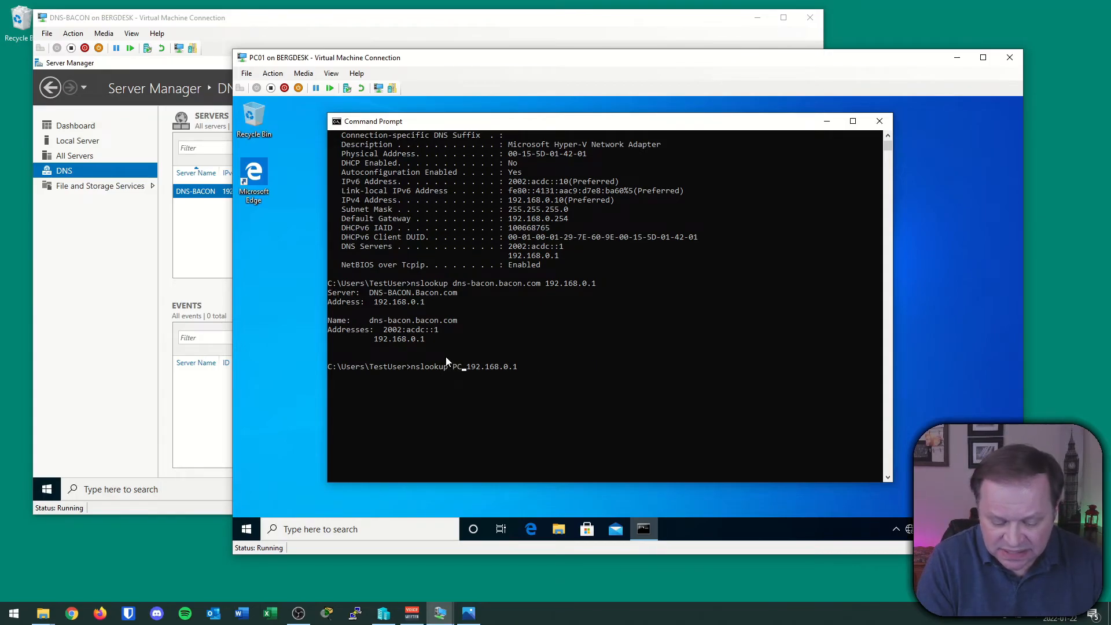
pyautogui.press('Return')
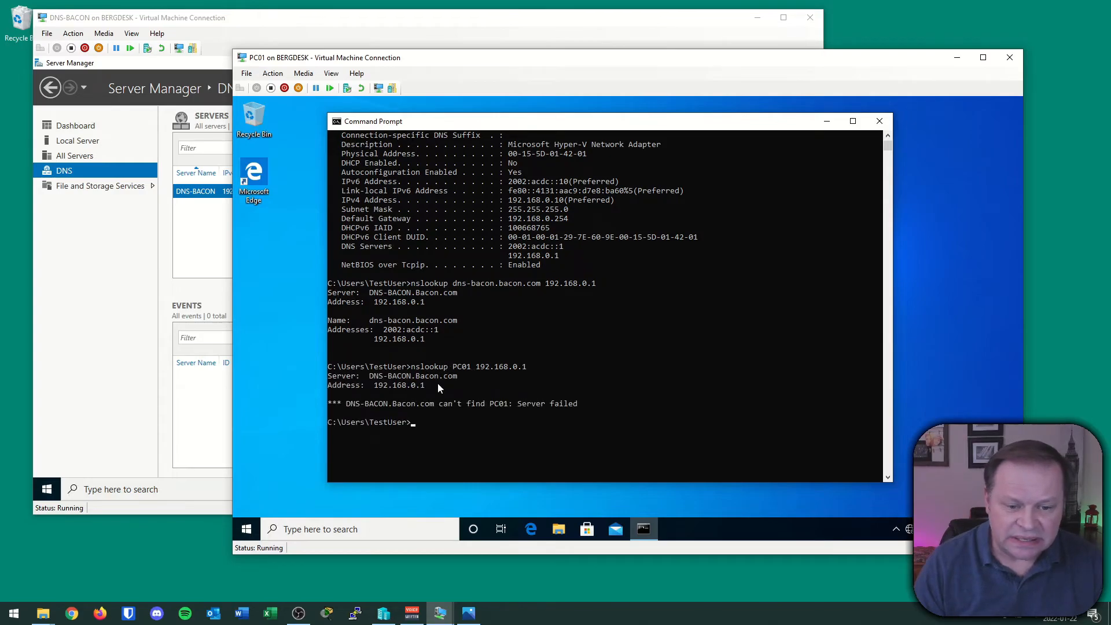
pyautogui.click(383, 579)
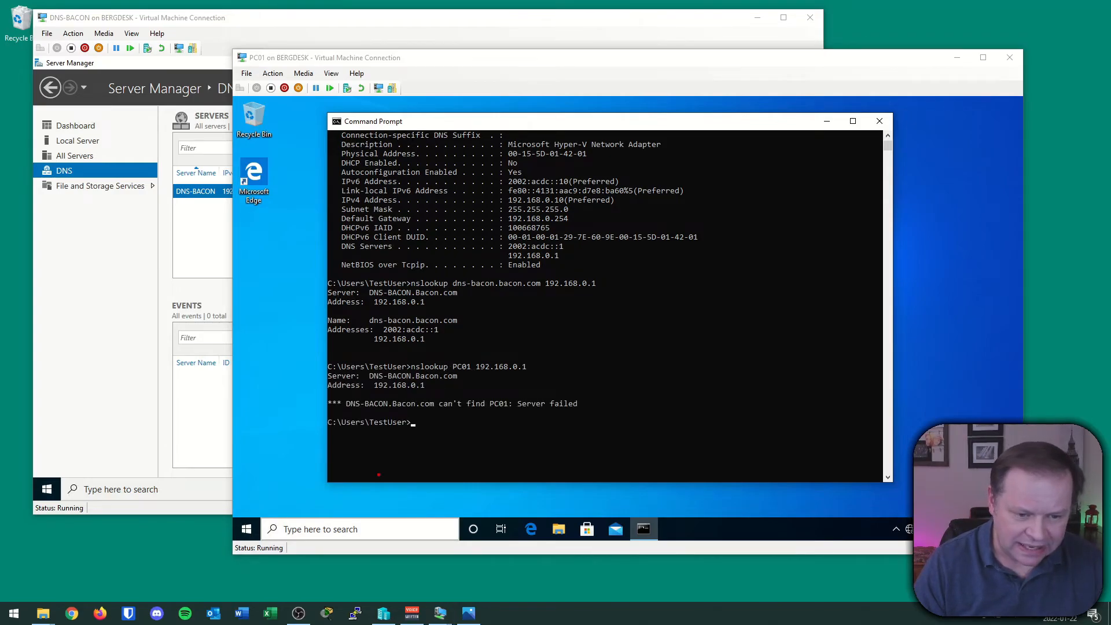
pyautogui.moveTo(336, 418)
pyautogui.mouseDown()
pyautogui.moveTo(605, 427)
pyautogui.moveTo(545, 382)
pyautogui.moveTo(287, 398)
pyautogui.moveTo(325, 424)
pyautogui.mouseUp()
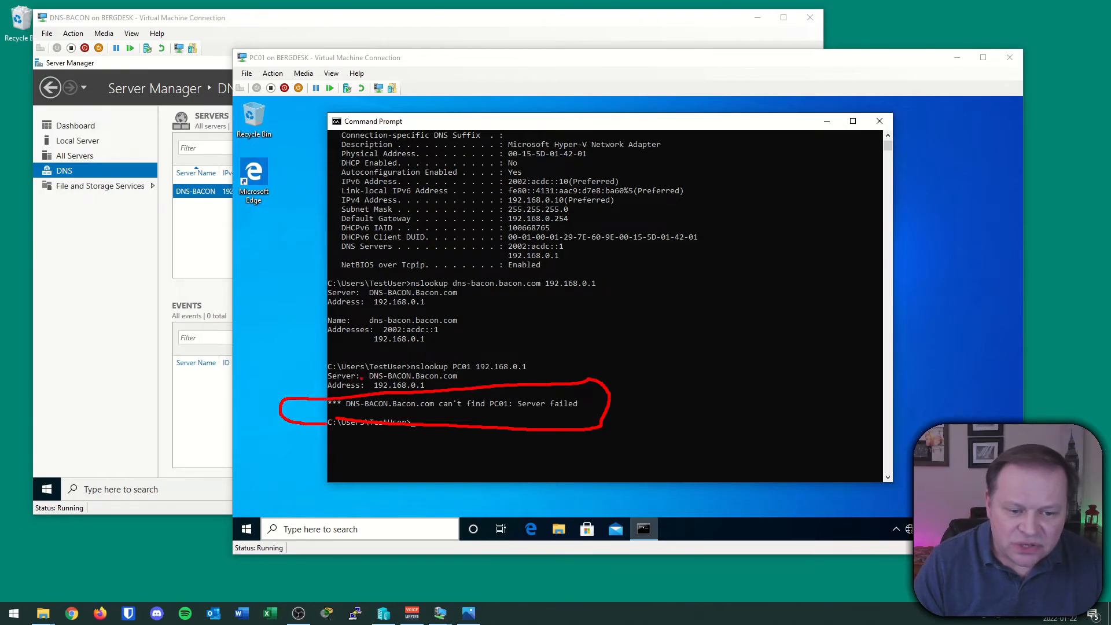
pyautogui.press('Escape')
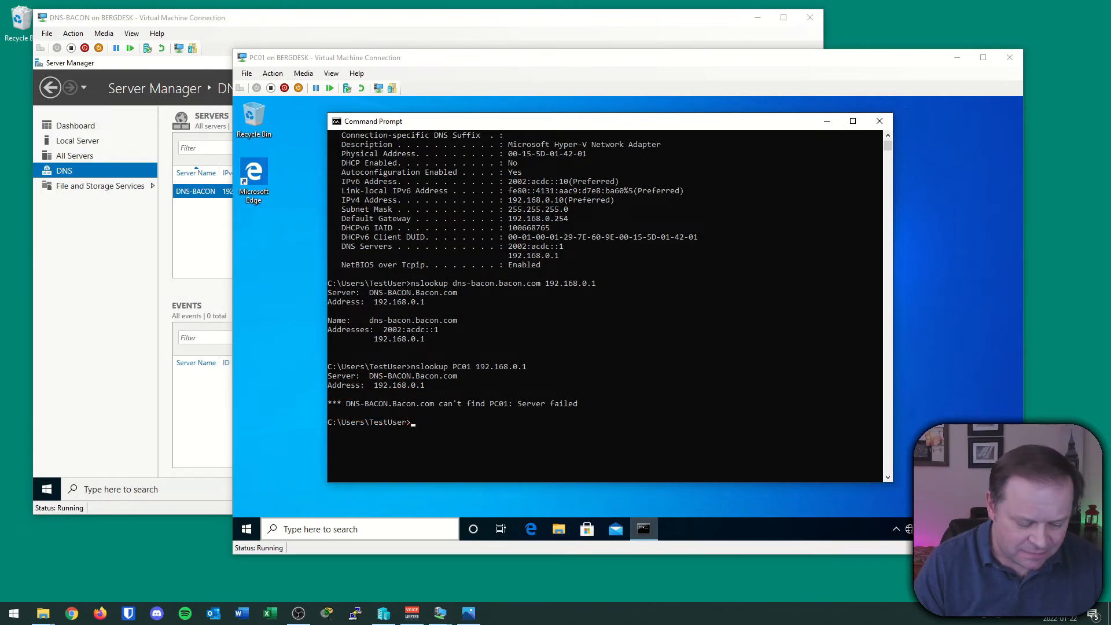
pyautogui.moveTo(464, 383); pyautogui.dragTo(479, 376)
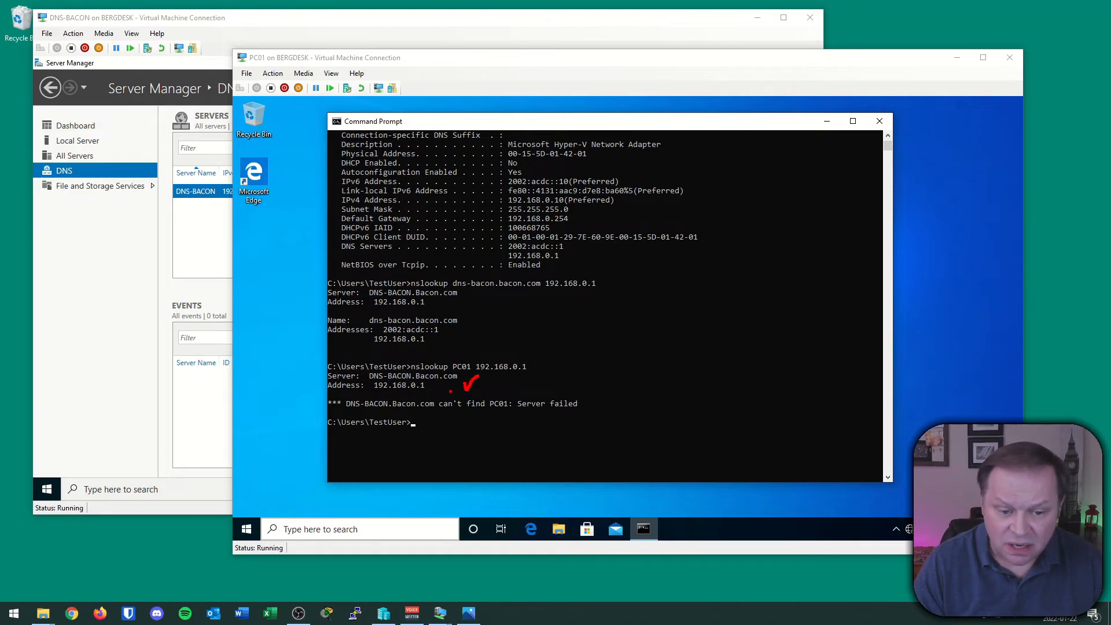
pyautogui.moveTo(383, 390)
pyautogui.mouseDown()
pyautogui.moveTo(425, 390)
pyautogui.moveTo(482, 428)
pyautogui.mouseUp()
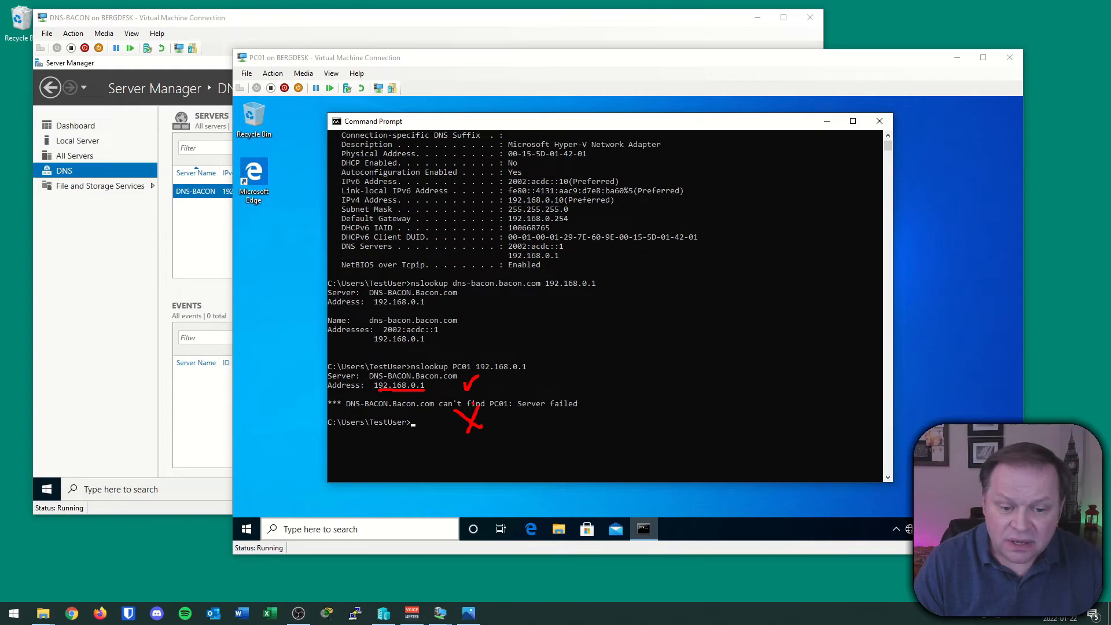
pyautogui.moveTo(466, 329); pyautogui.dragTo(458, 347)
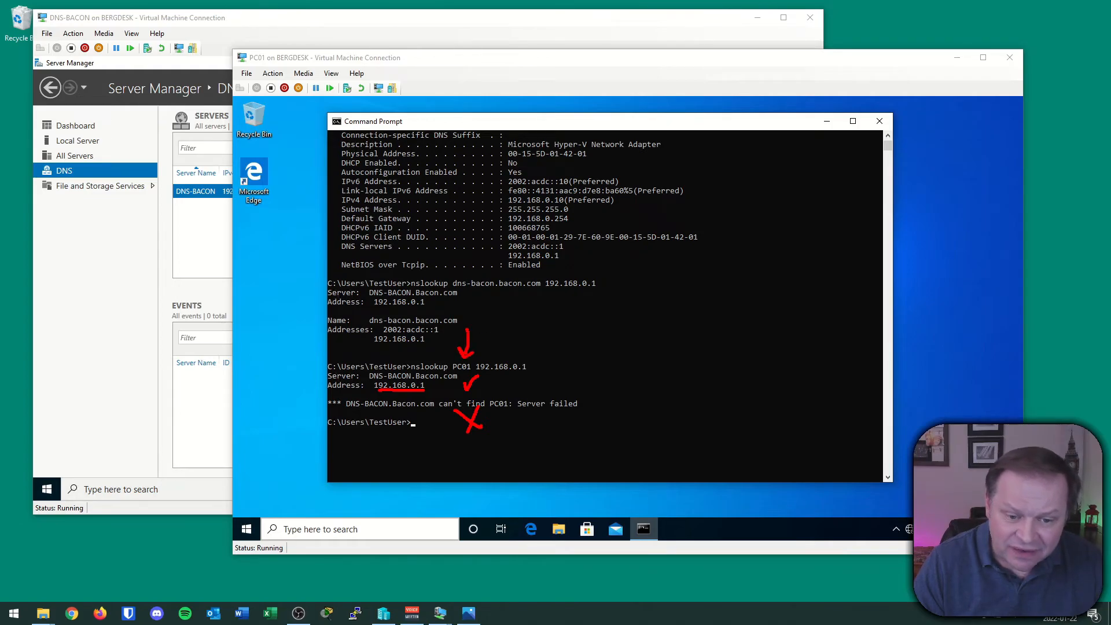
pyautogui.press('Escape')
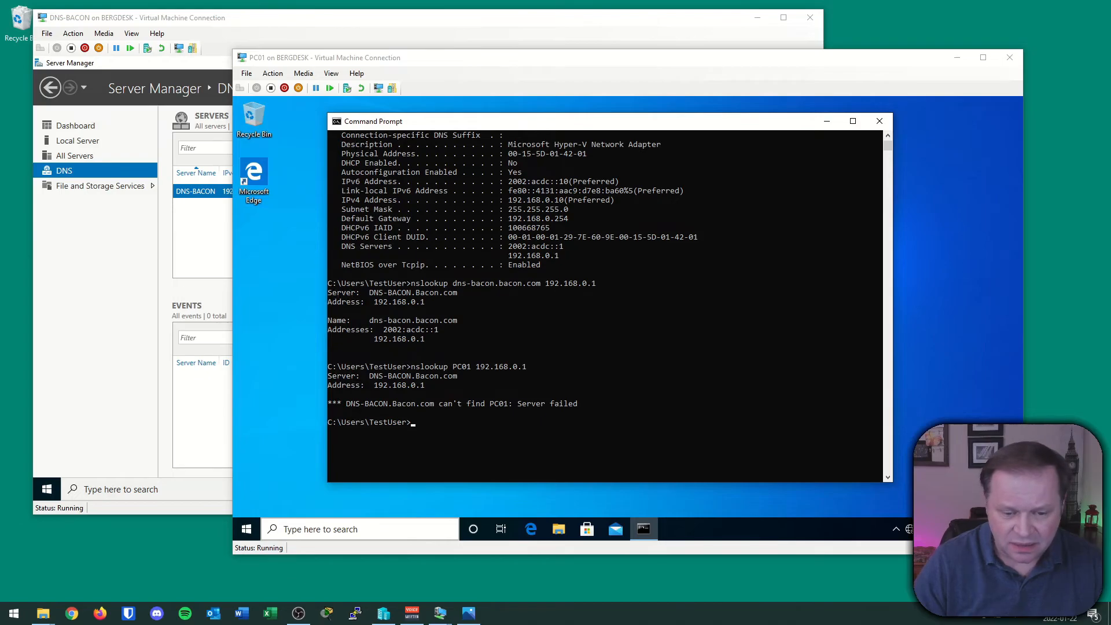
# Run nslookup for the fully qualified name PC01.bacon.com against DNS server 192.168.0.1
pyautogui.click(498, 424)
pyautogui.press('Up')
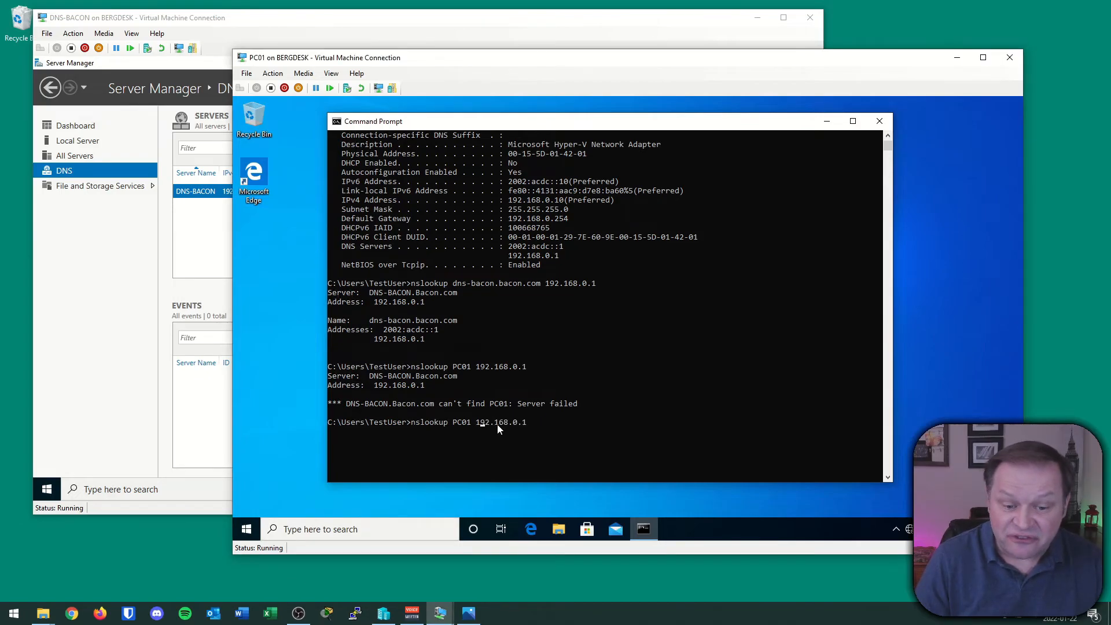
pyautogui.write('.')
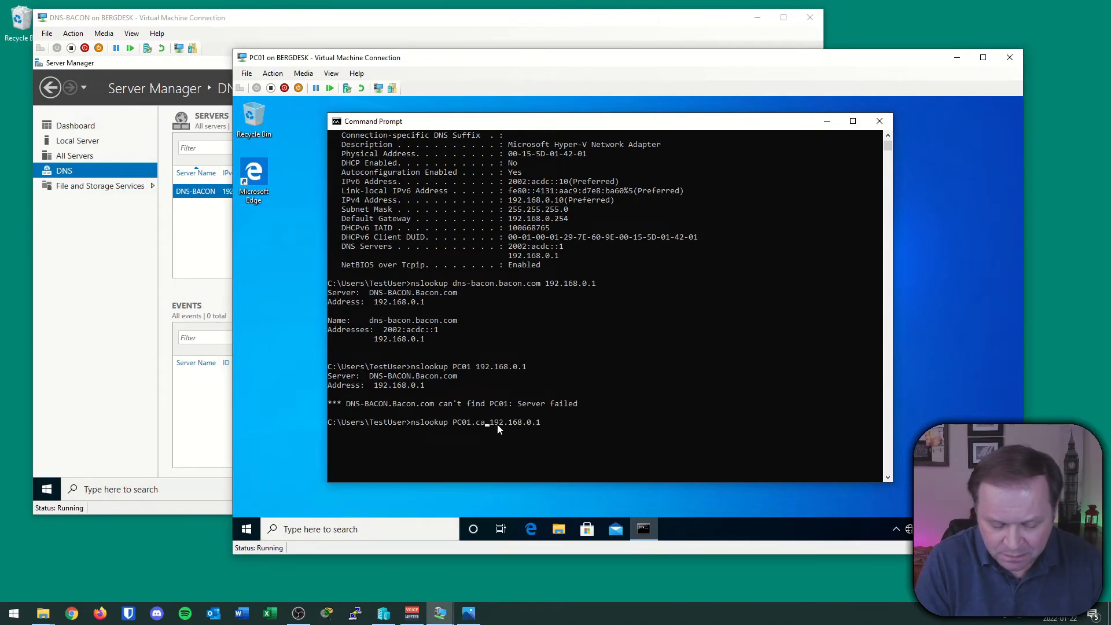
pyautogui.write('bacon.com')
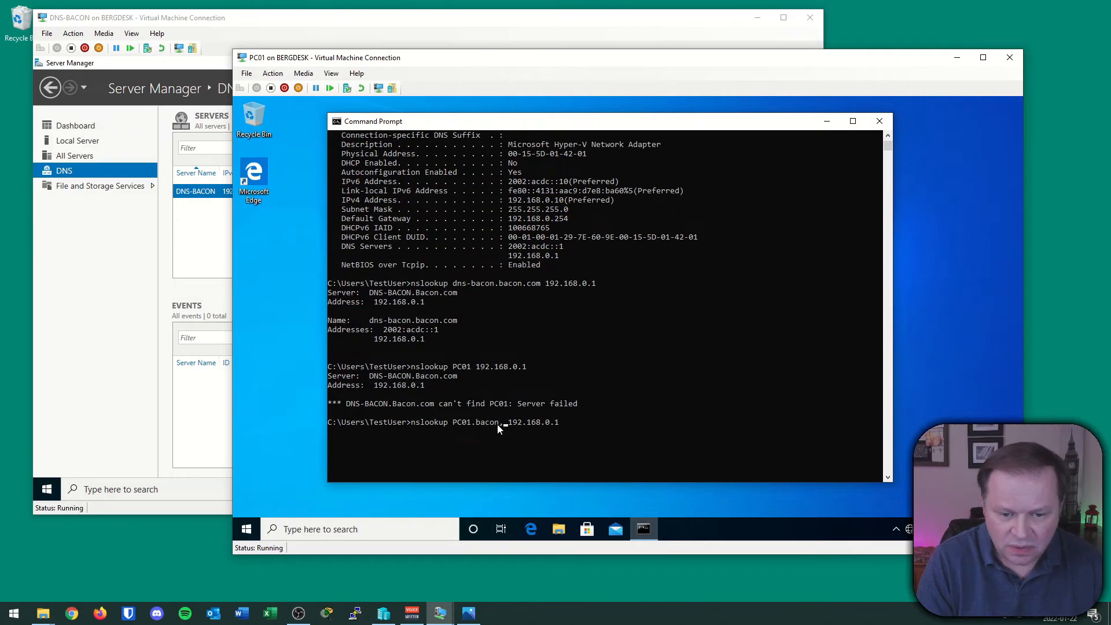
pyautogui.press('Return')
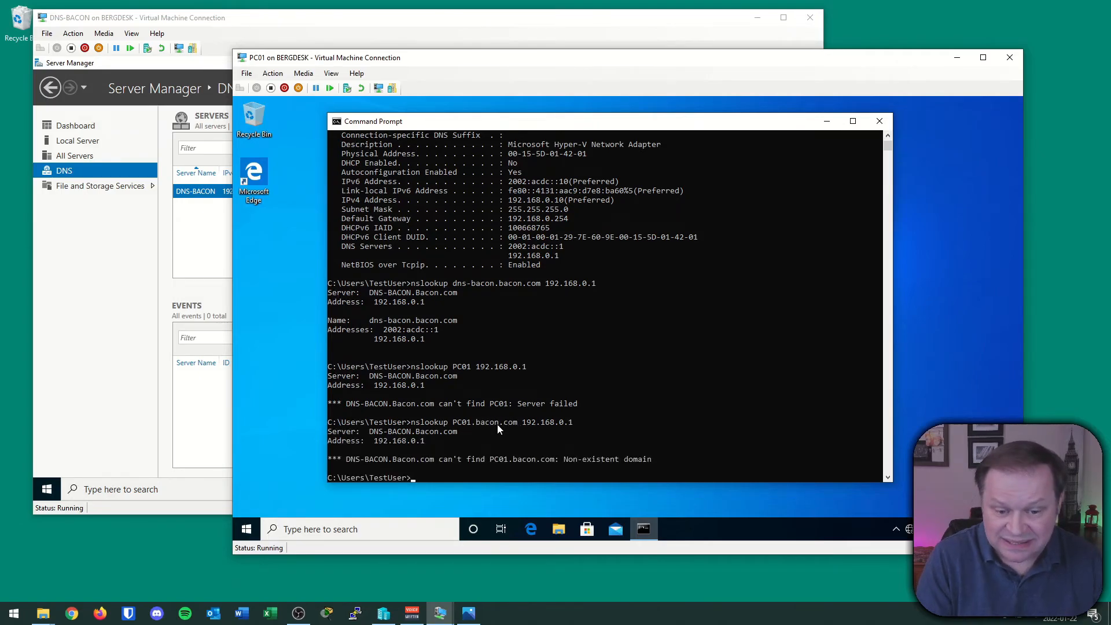
pyautogui.scroll(-3, 498, 428)
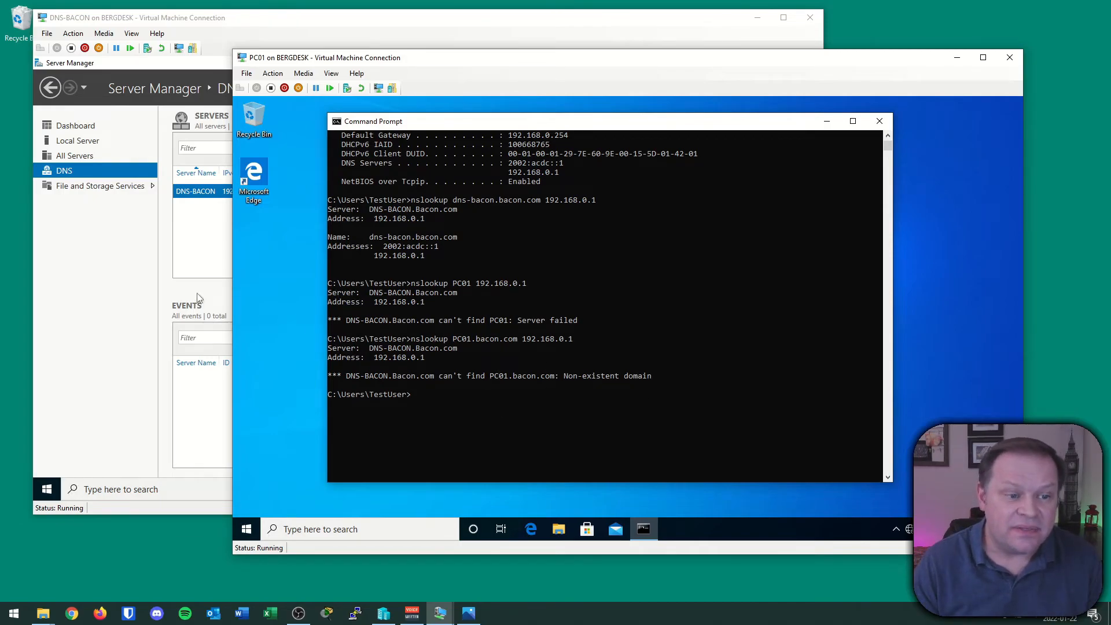
# Switch to the DNS-BACON virtual machine, restore DNS Manager and open the Bacon.com forward lookup zone
pyautogui.click(191, 243)
pyautogui.click(388, 489)
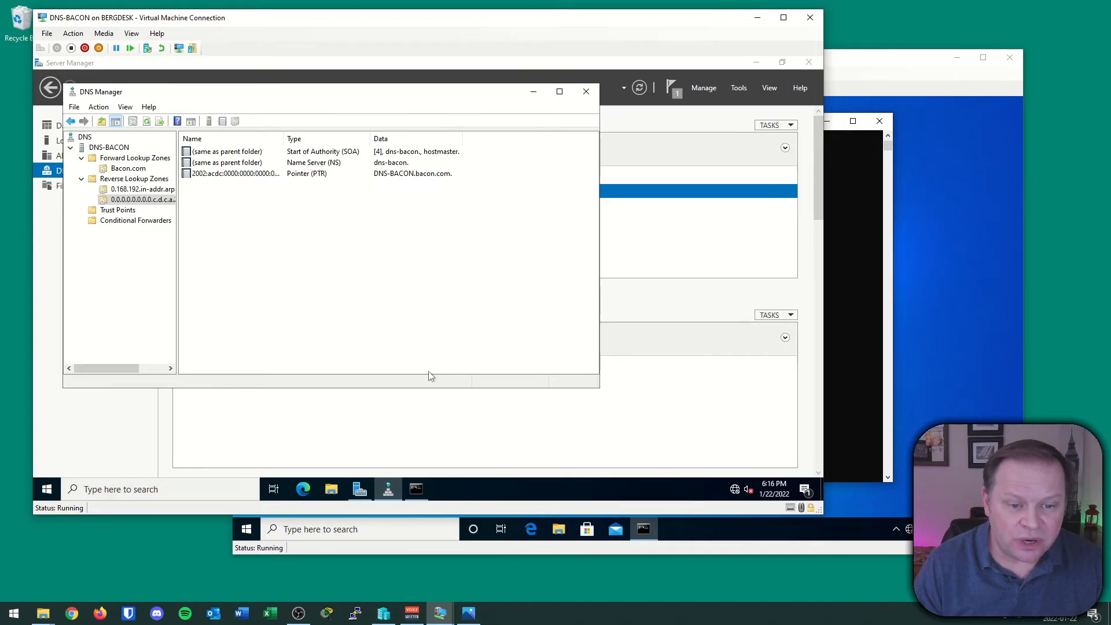
pyautogui.click(138, 169)
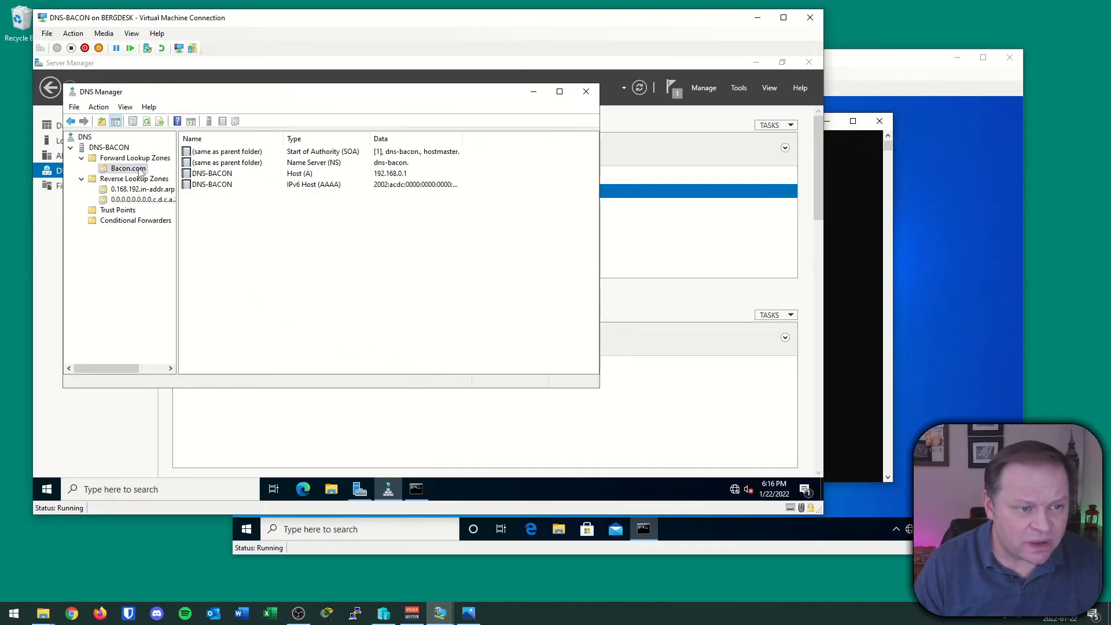
# Start a new host record in the Bacon.com zone and name it PC01
pyautogui.rightClick(220, 211)
pyautogui.click(271, 242)
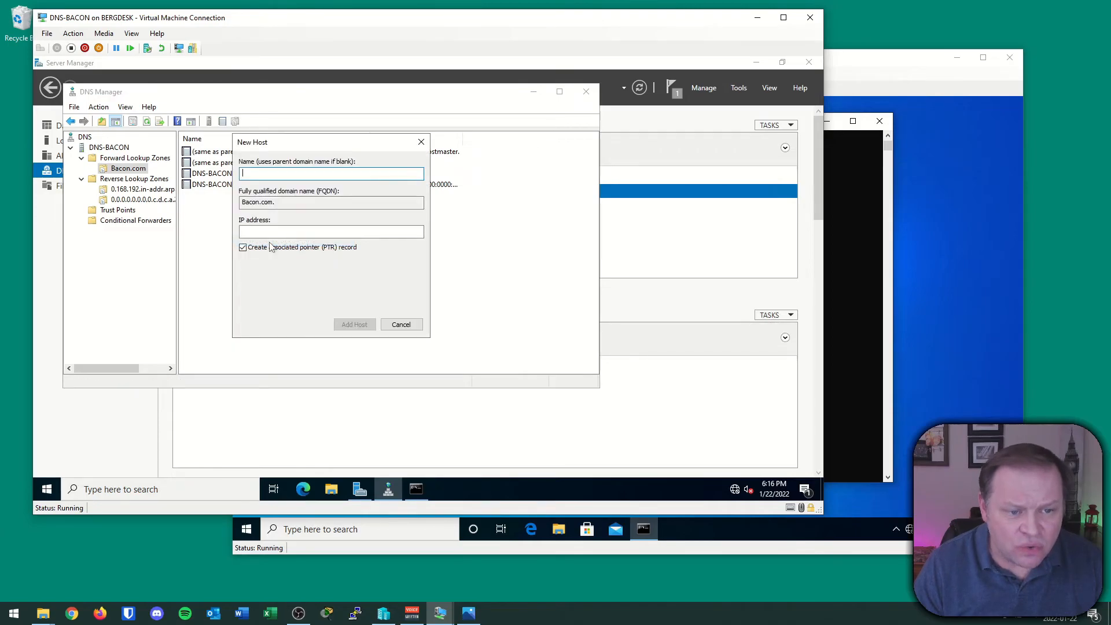
pyautogui.write('PC01')
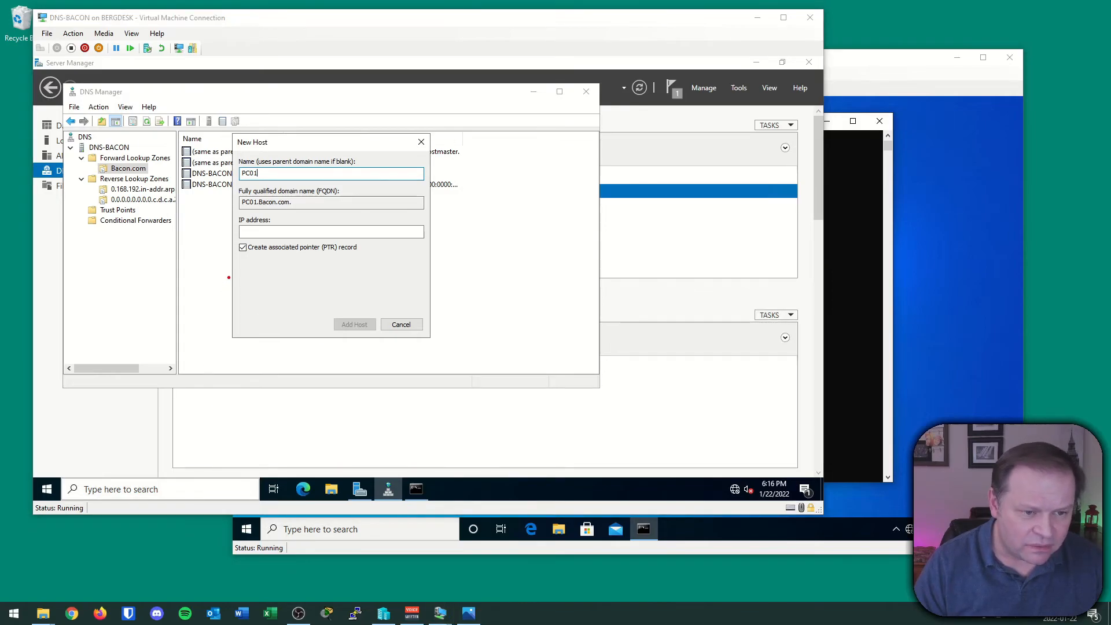
pyautogui.moveTo(230, 214)
pyautogui.mouseDown()
pyautogui.moveTo(301, 194)
pyautogui.moveTo(237, 189)
pyautogui.moveTo(226, 208)
pyautogui.mouseUp()
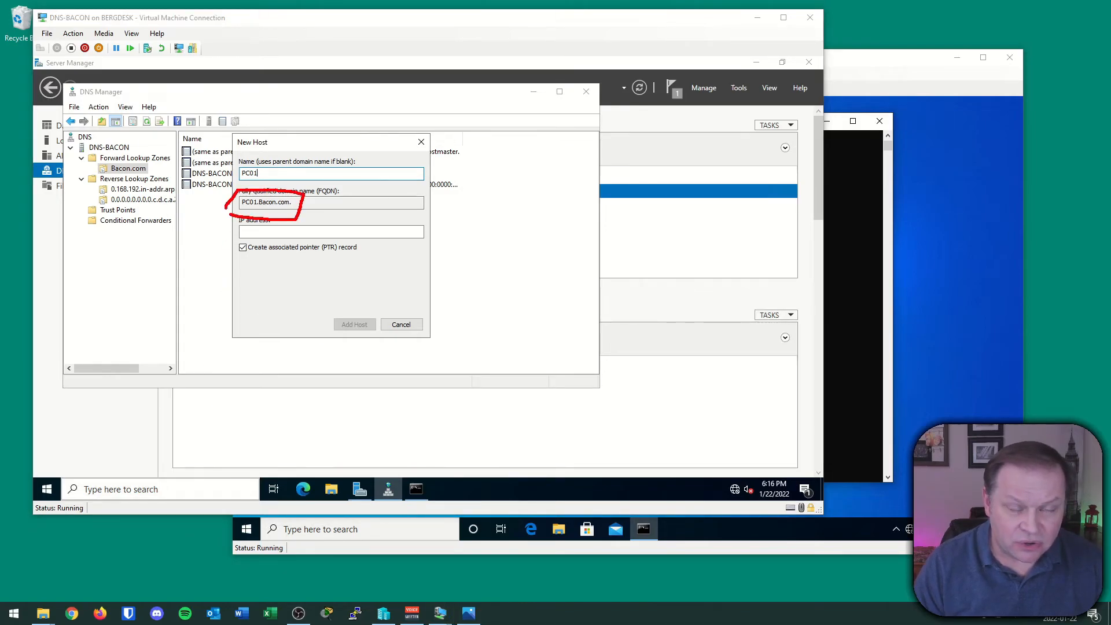
pyautogui.press('Escape')
# Check PC01's IPv4 address in the DNS1.PNG diagram, then add the host with IP address 192.168.0.10 and an associated pointer record
pyautogui.click(301, 231)
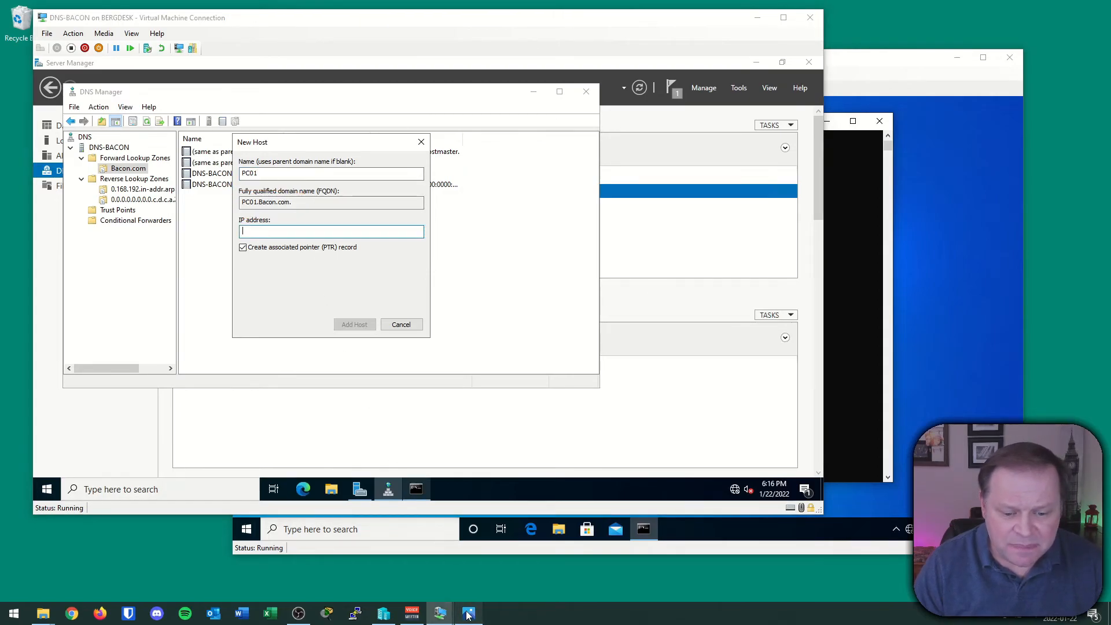
pyautogui.click(469, 614)
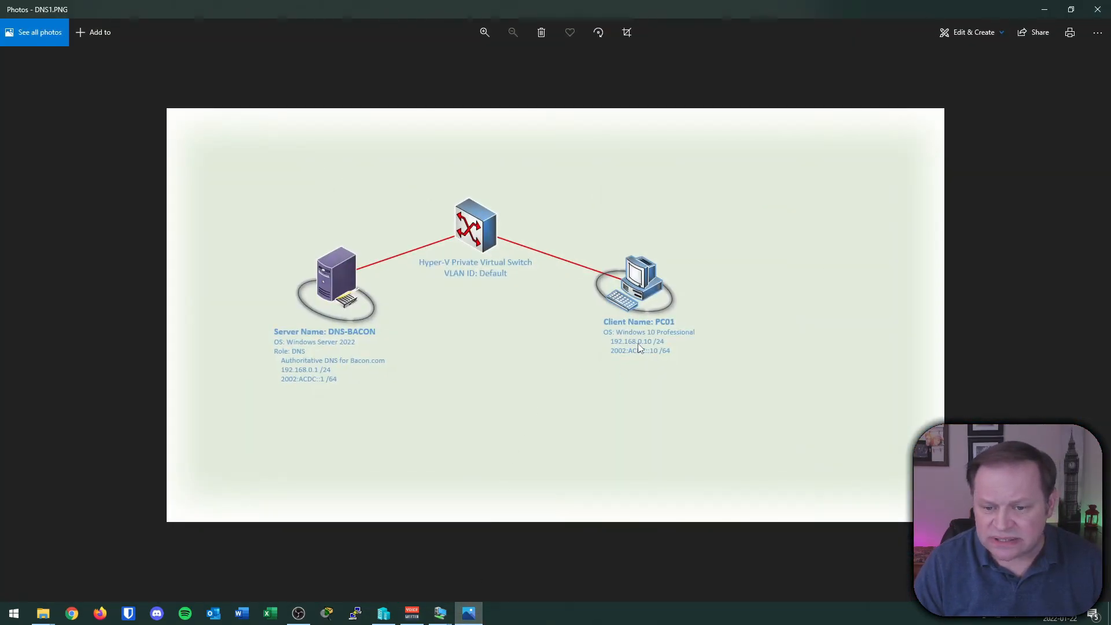
pyautogui.click(1043, 9)
pyautogui.write('192.168.0.10')
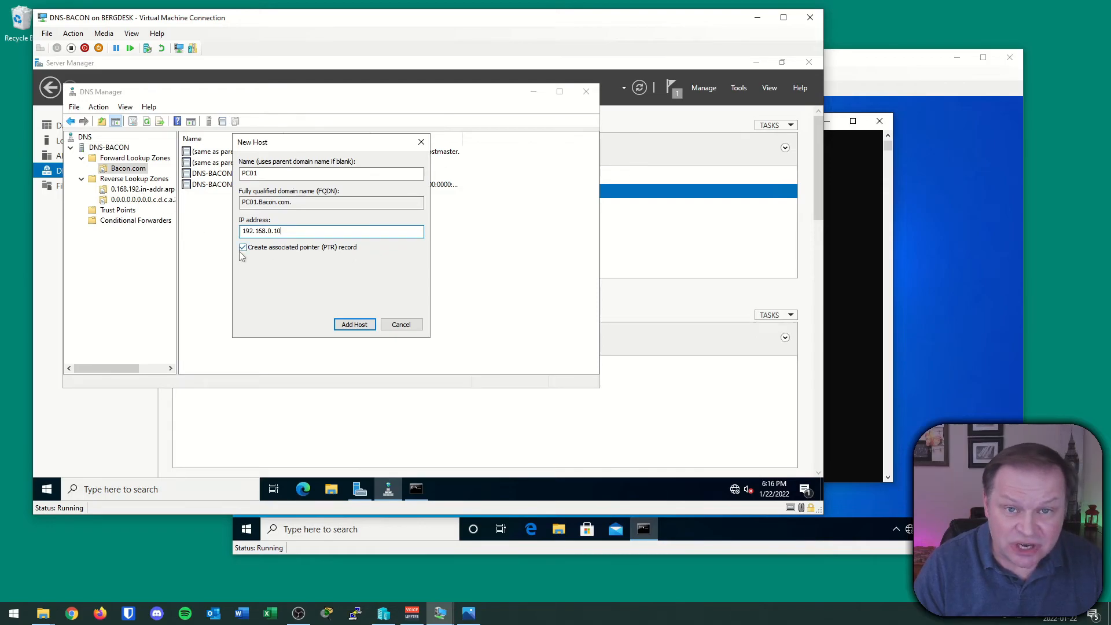
pyautogui.click(353, 324)
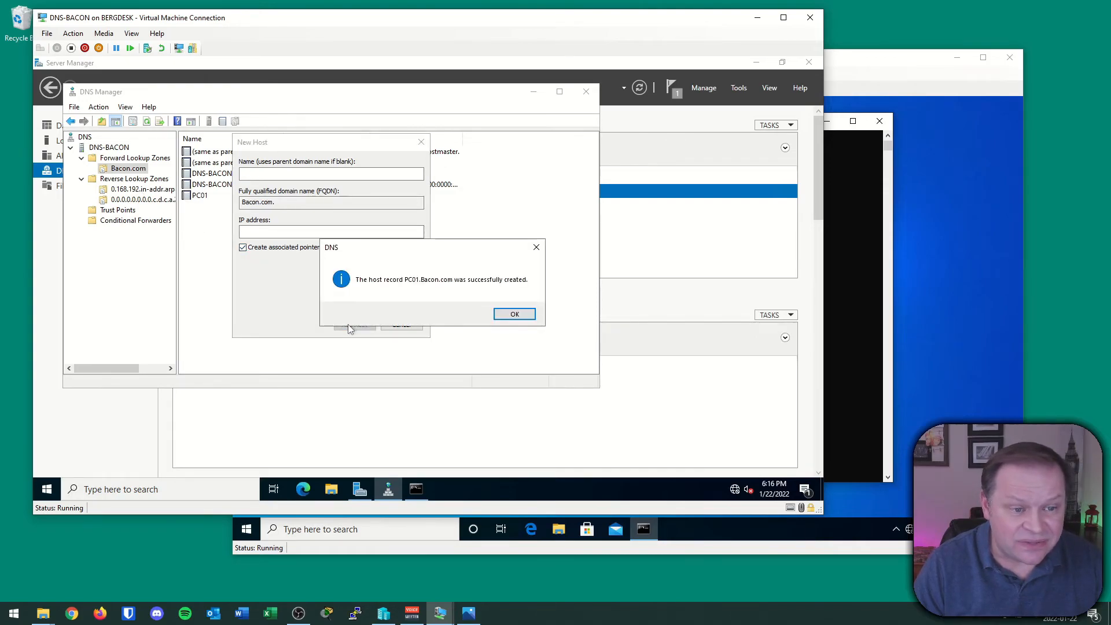
pyautogui.click(512, 314)
pyautogui.click(398, 325)
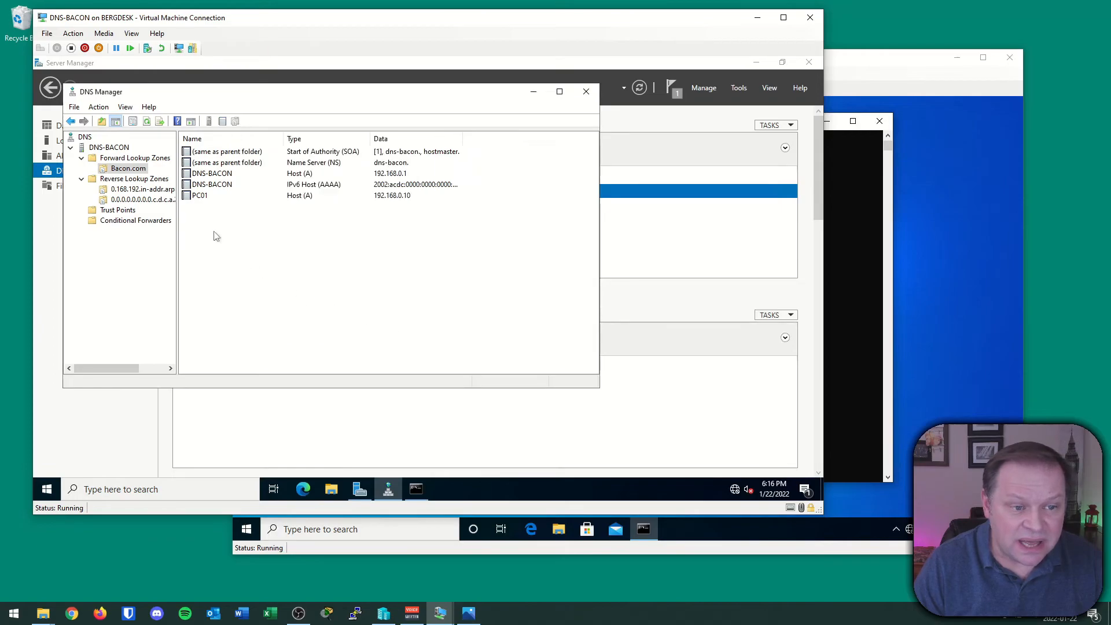
# Check PC01's host record in the Bacon.com zone, then refresh the 0.168.192 reverse lookup zone and select PC01's pointer record
pyautogui.click(210, 197)
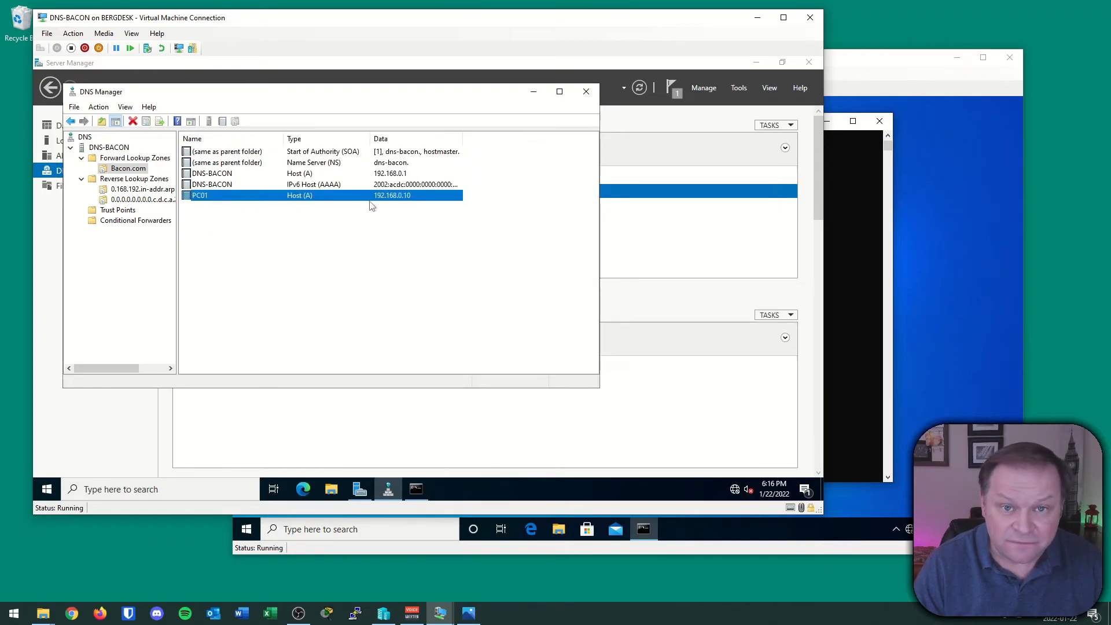
pyautogui.click(141, 189)
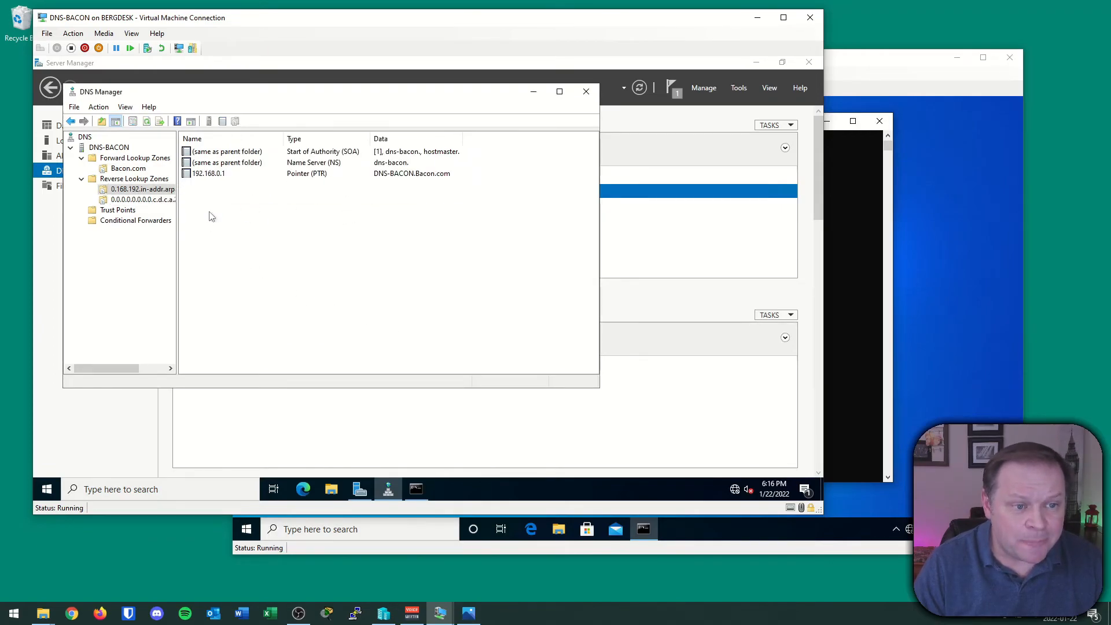
pyautogui.click(148, 122)
pyautogui.click(221, 185)
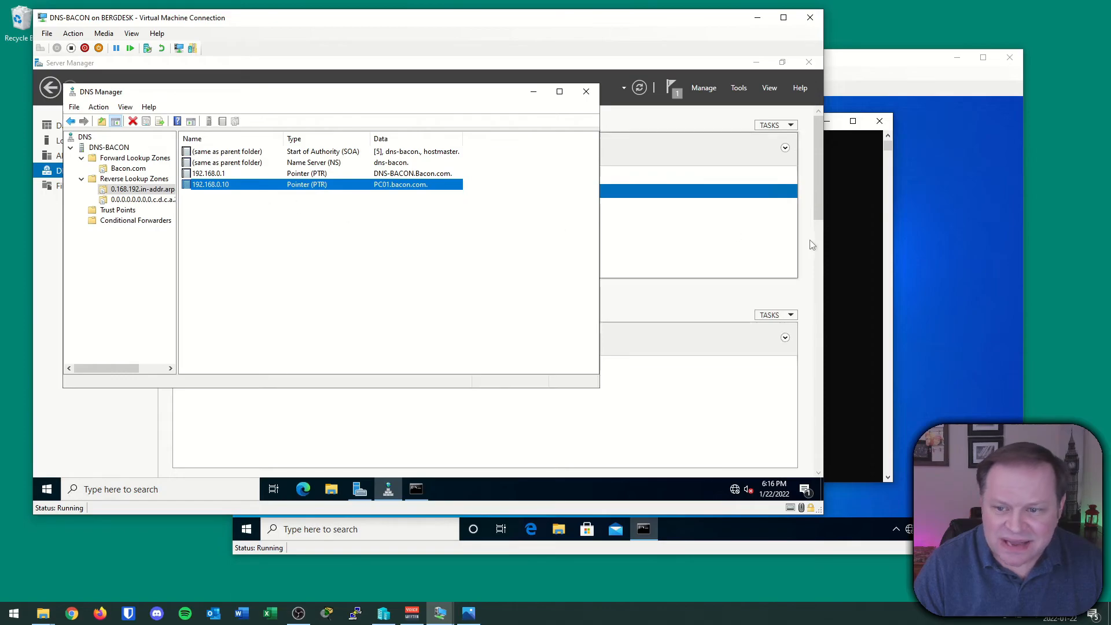
# Switch to the PC01 virtual machine and rerun nslookup for PC01.bacon.com against DNS server 192.168.0.1
pyautogui.click(887, 149)
pyautogui.click(517, 392)
pyautogui.press('Up')
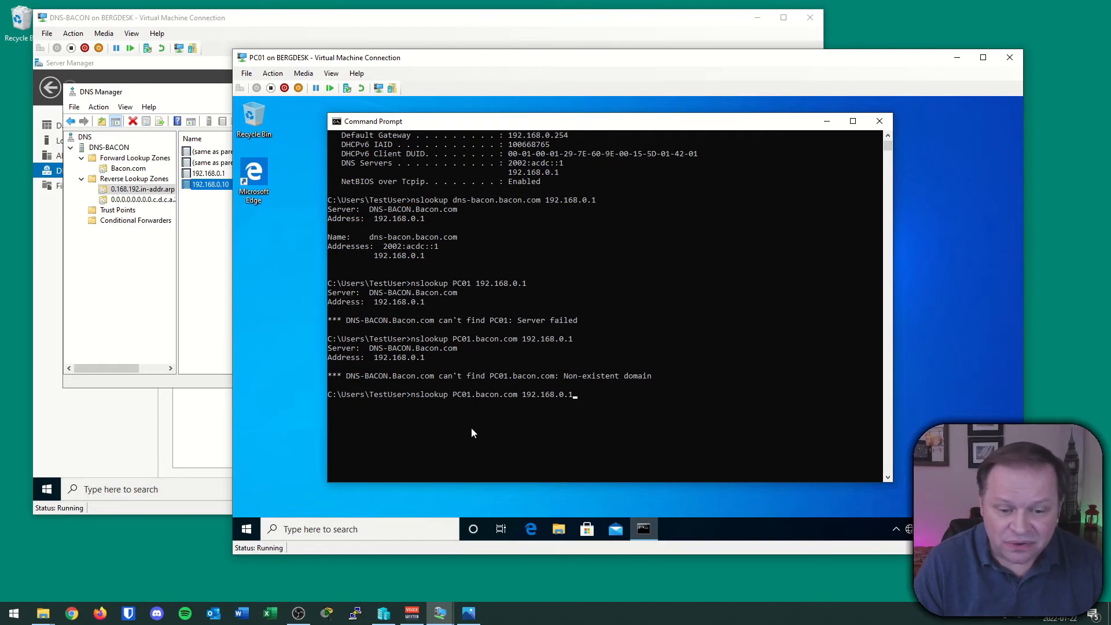
pyautogui.click(387, 577)
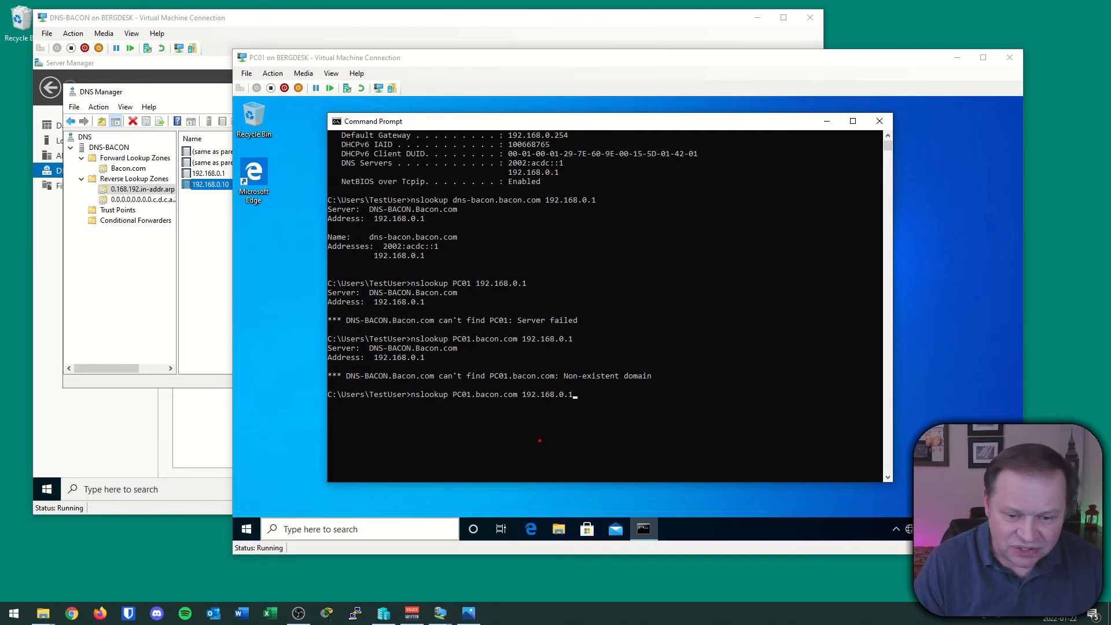
pyautogui.moveTo(520, 400)
pyautogui.mouseDown()
pyautogui.moveTo(584, 405)
pyautogui.moveTo(584, 388)
pyautogui.moveTo(525, 386)
pyautogui.mouseUp()
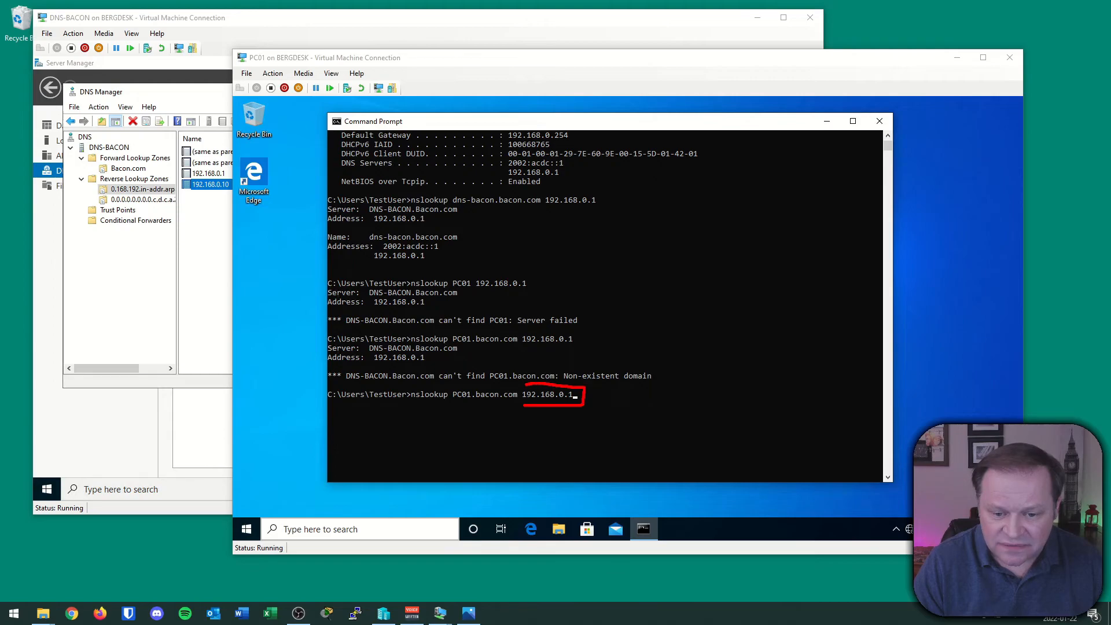
pyautogui.moveTo(478, 442); pyautogui.dragTo(478, 408)
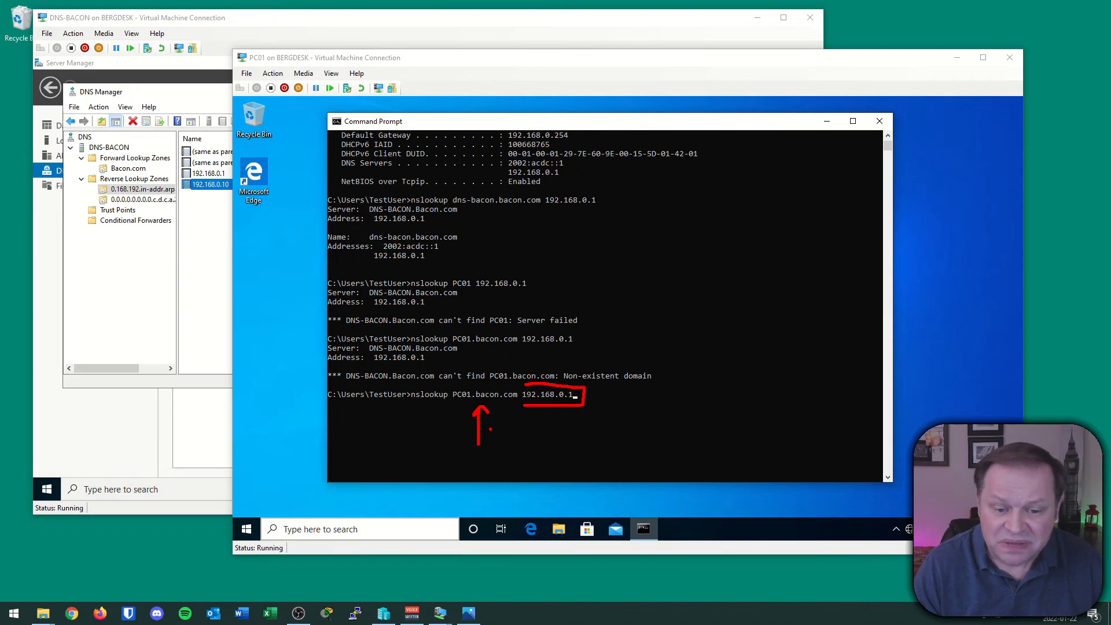
pyautogui.press('Escape')
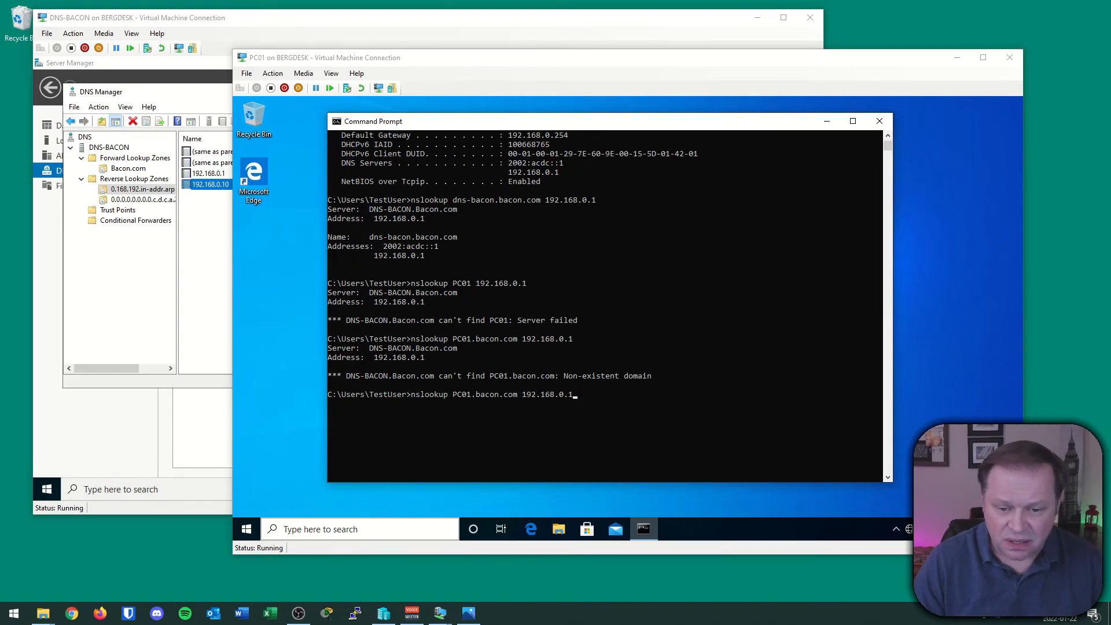
pyautogui.click(524, 400)
pyautogui.press('Return')
pyautogui.scroll(-5, 590, 259)
pyautogui.press('Return')
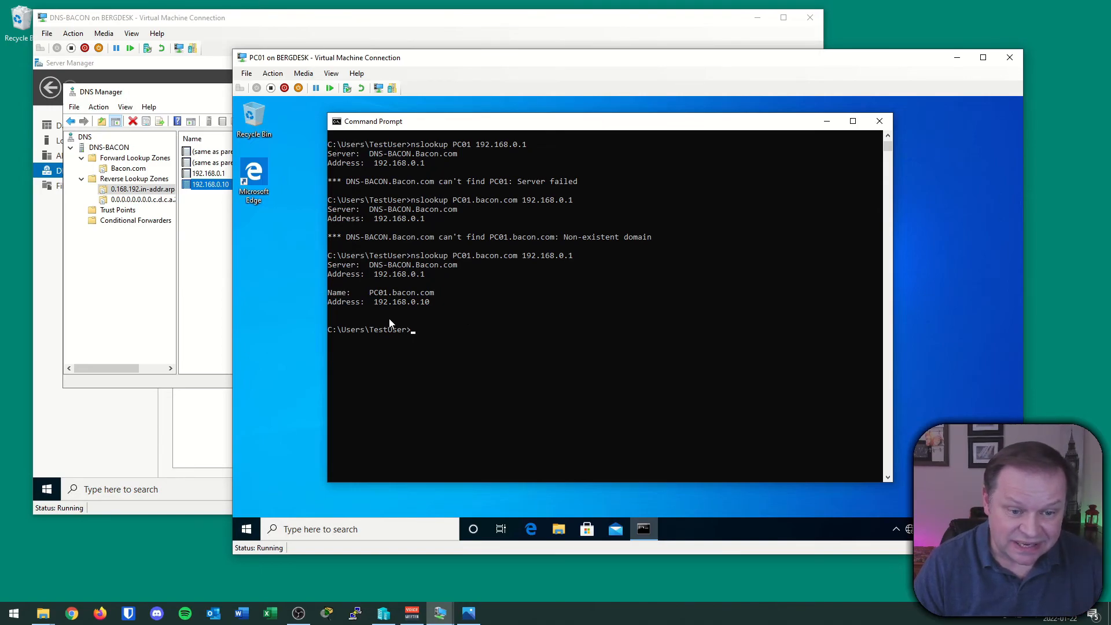
# Check PC01's IPv6 address in the DNS1.PNG diagram, then start a new host record named PC01 in the Bacon.com zone on DNS-BACON
pyautogui.click(468, 613)
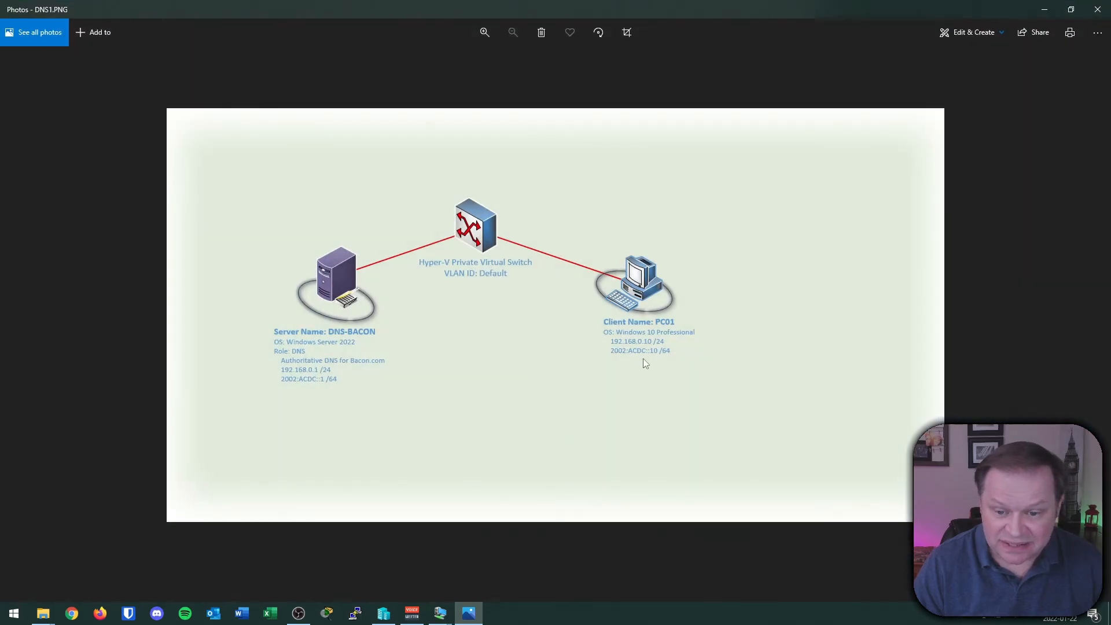
pyautogui.moveTo(602, 365)
pyautogui.mouseDown()
pyautogui.moveTo(686, 359)
pyautogui.moveTo(645, 342)
pyautogui.moveTo(604, 361)
pyautogui.mouseUp()
pyautogui.moveTo(657, 401); pyautogui.dragTo(653, 379)
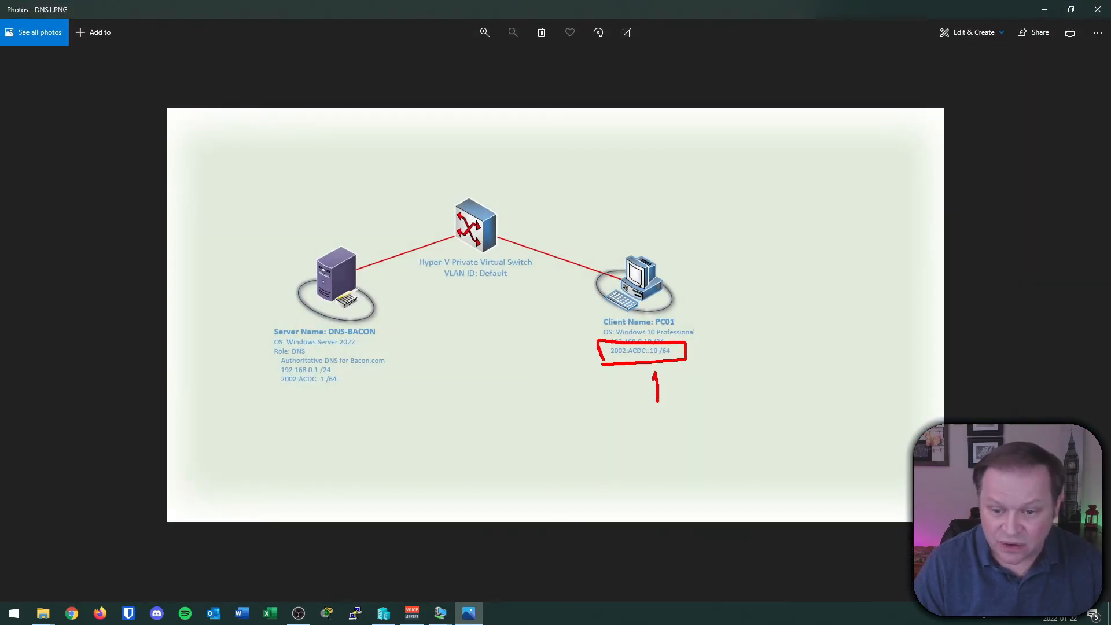
pyautogui.press('Escape')
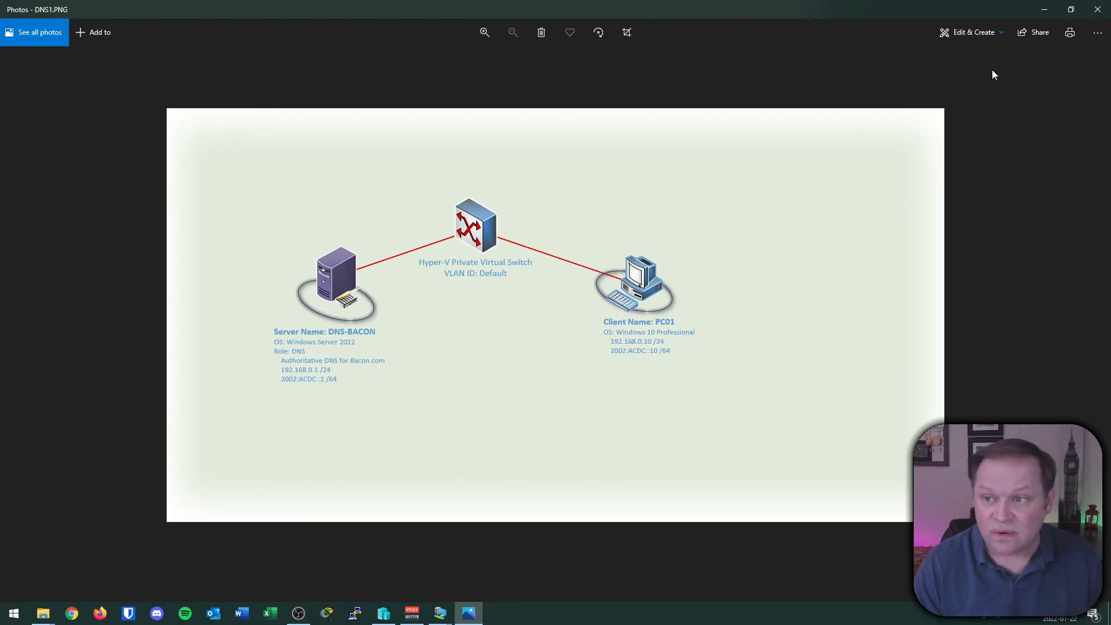
pyautogui.click(1044, 9)
pyautogui.click(149, 252)
pyautogui.click(128, 168)
pyautogui.rightClick(220, 227)
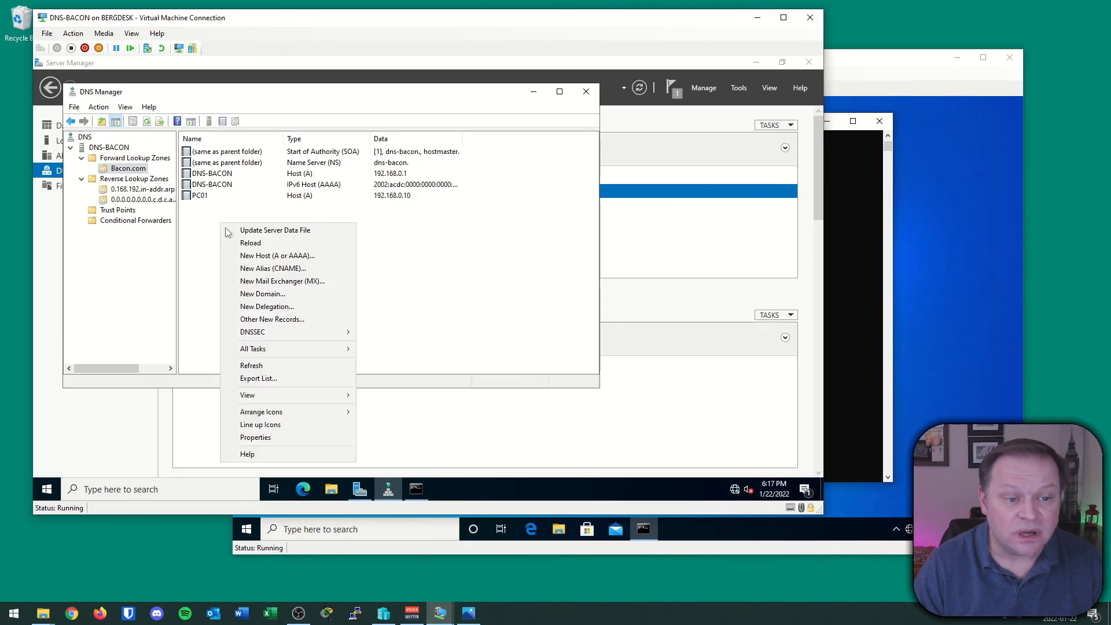
pyautogui.click(250, 256)
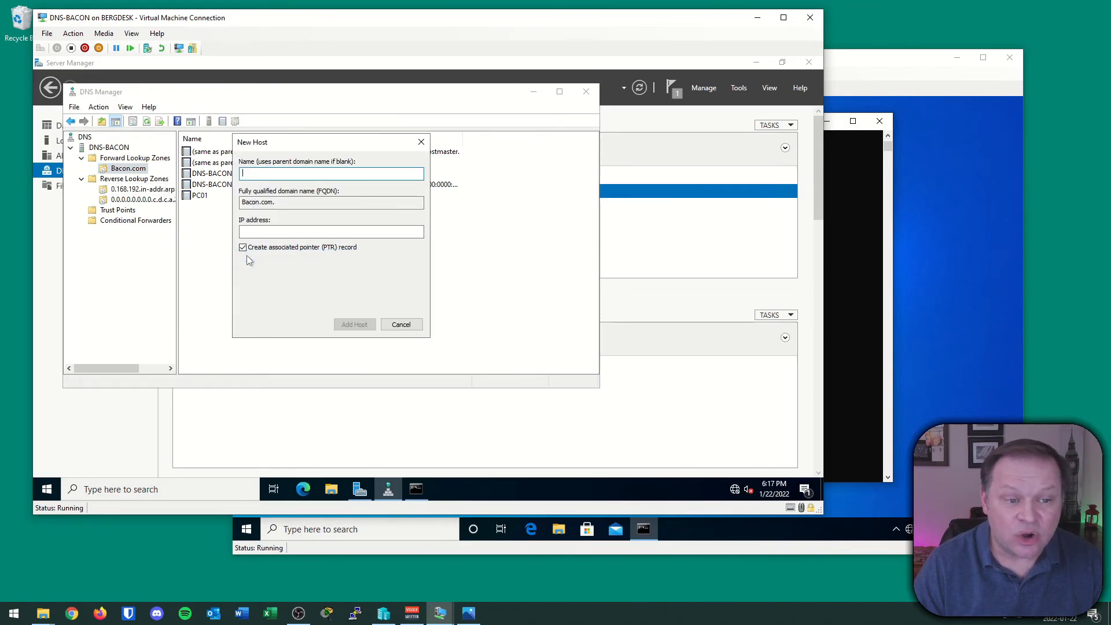
pyautogui.write('PC01')
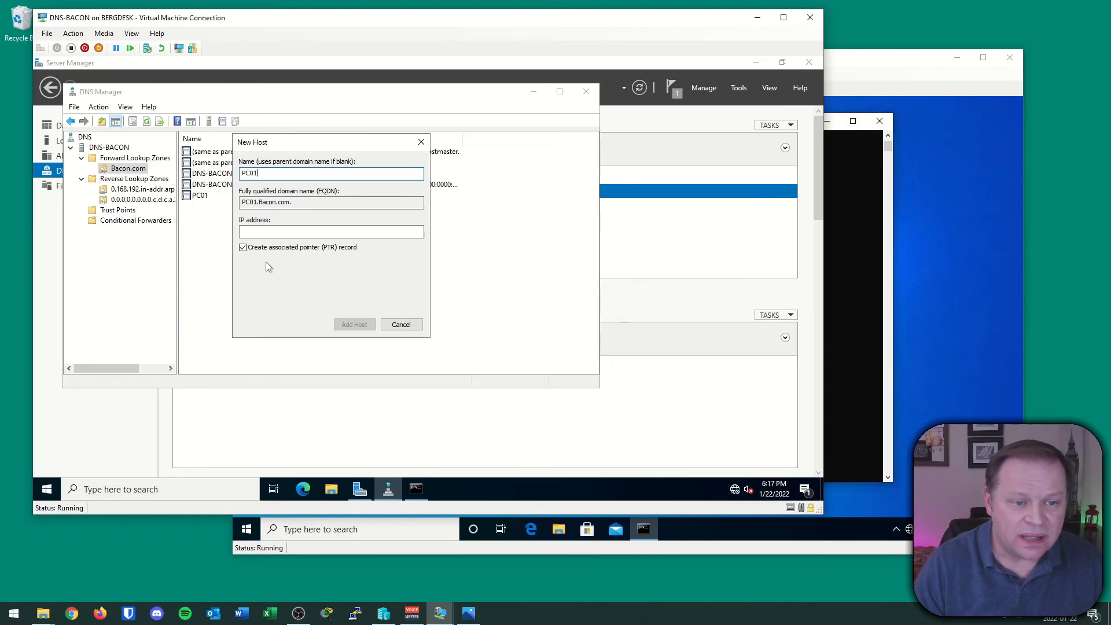
# Add the host with IP address 2002:ACDC::10 and an associated pointer record, then open and refresh the IPv6 reverse lookup zone
pyautogui.click(272, 232)
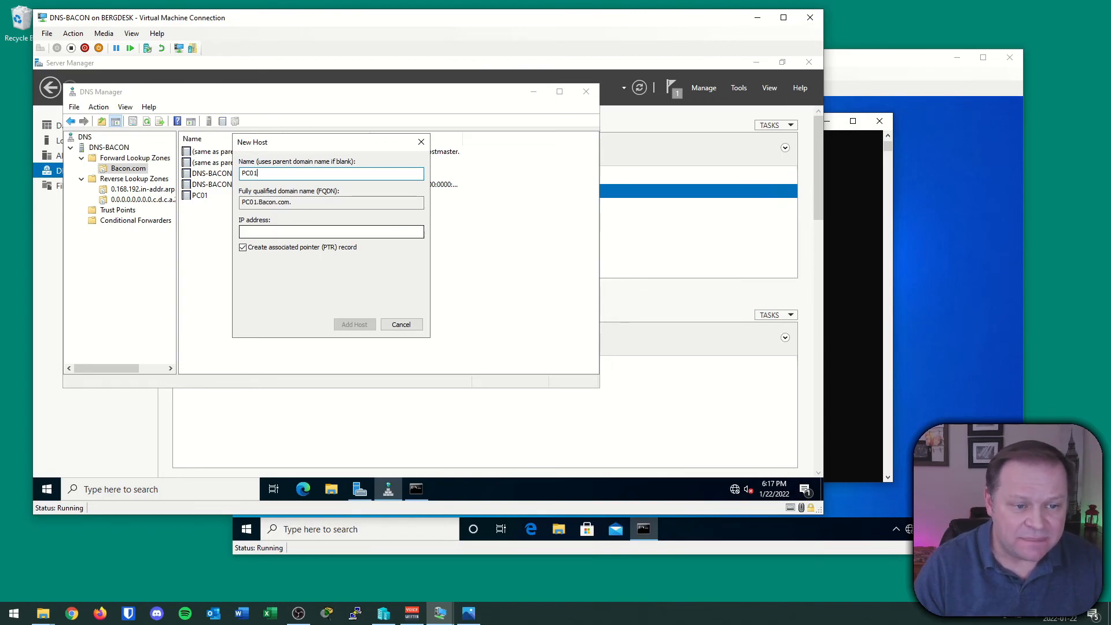
pyautogui.write('2002:AC')
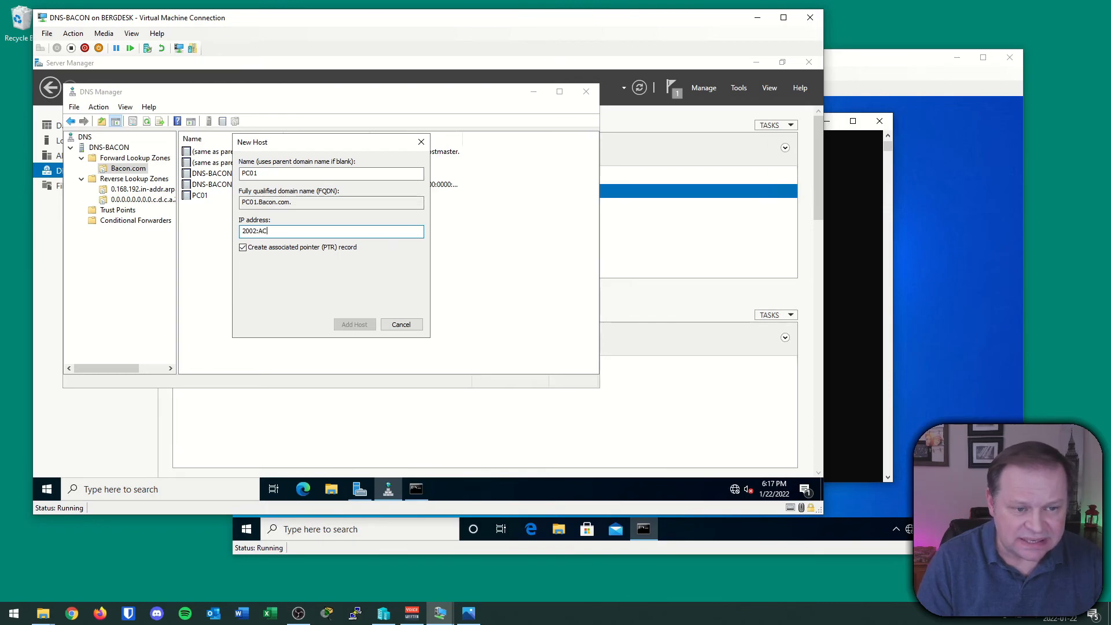
pyautogui.write('DC::10')
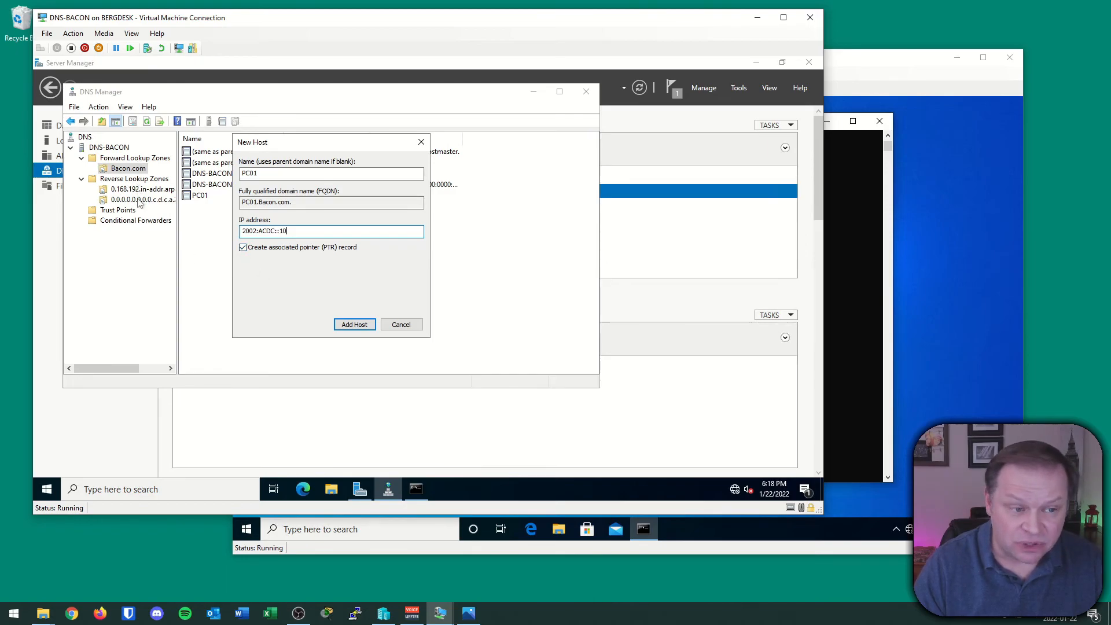
pyautogui.click(369, 323)
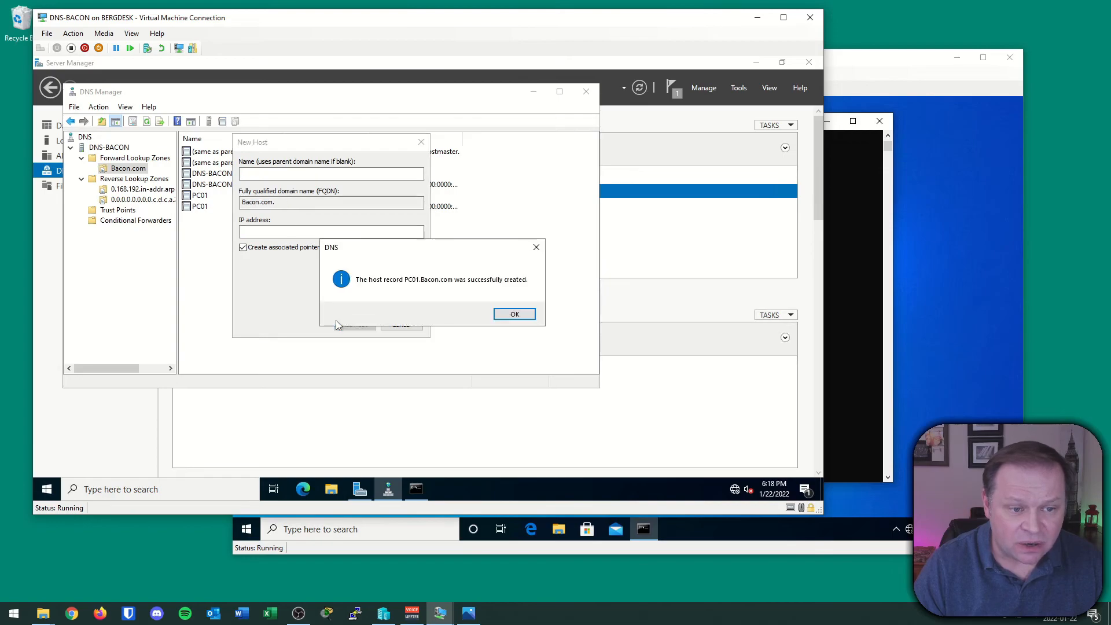
pyautogui.click(512, 314)
pyautogui.click(401, 325)
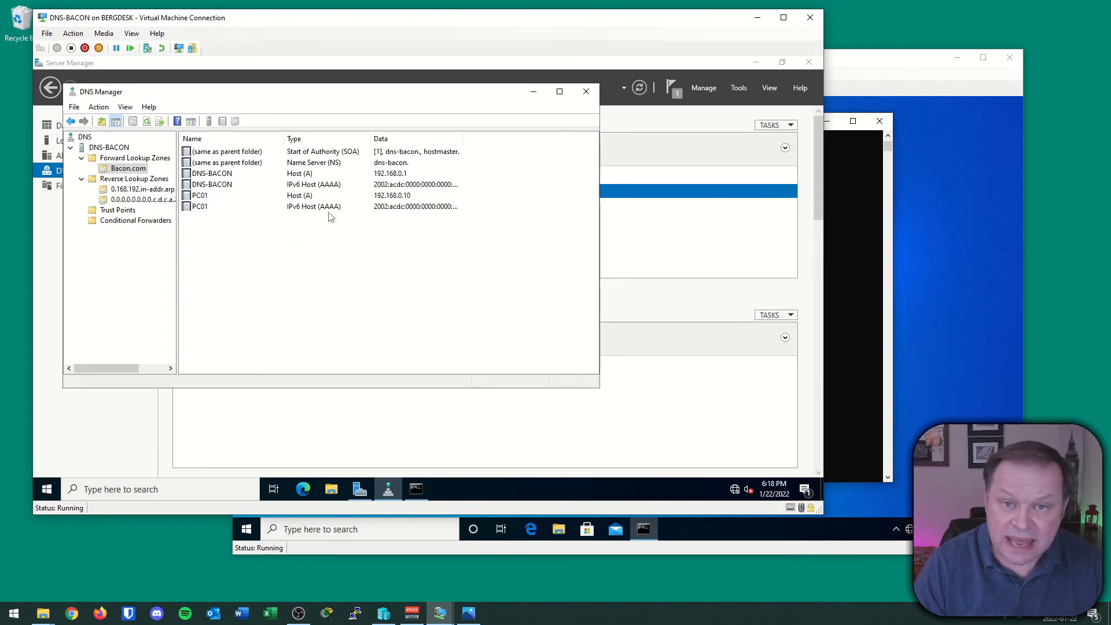
pyautogui.click(140, 199)
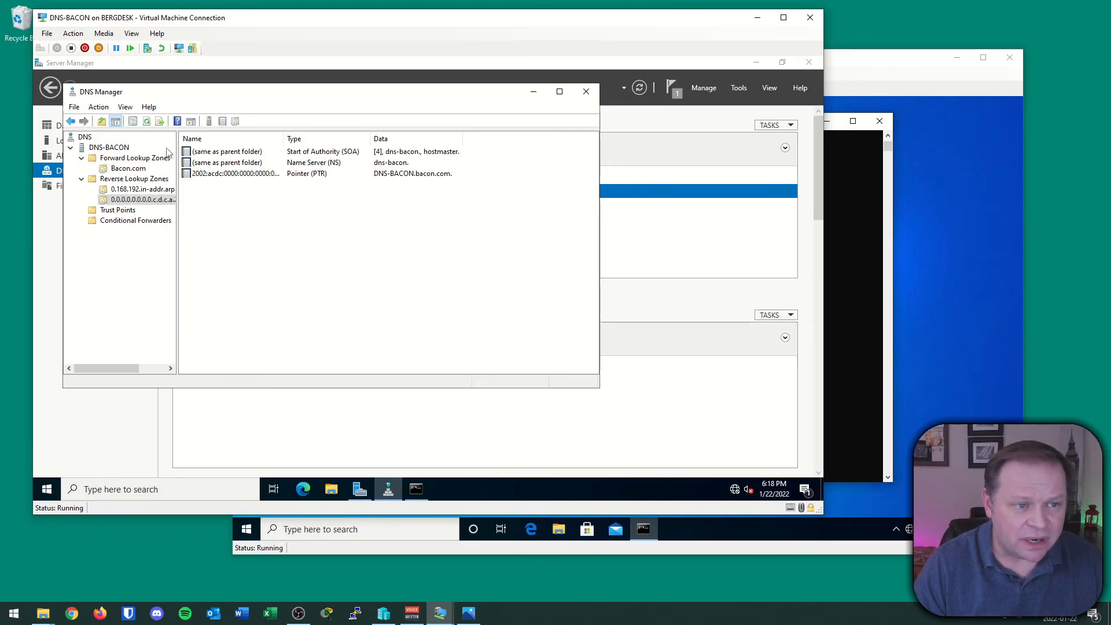
pyautogui.click(148, 122)
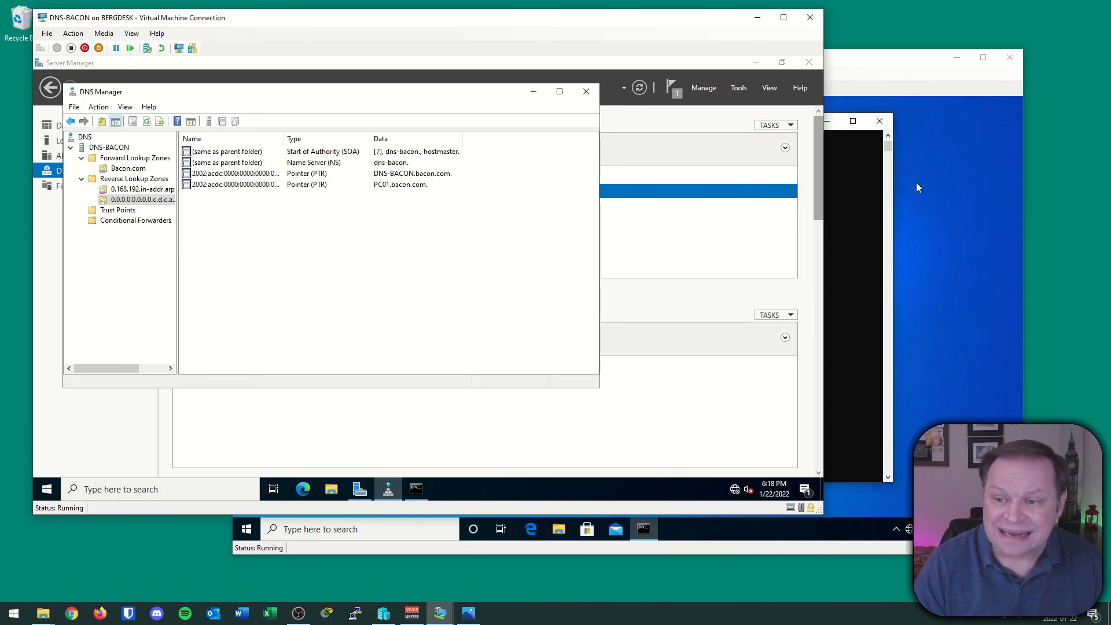
# Return to the PC01 virtual machine and repeat the nslookup for PC01.bacon.com against 192.168.0.1 to test the new IPv6 host record
pyautogui.click(827, 198)
pyautogui.click(439, 335)
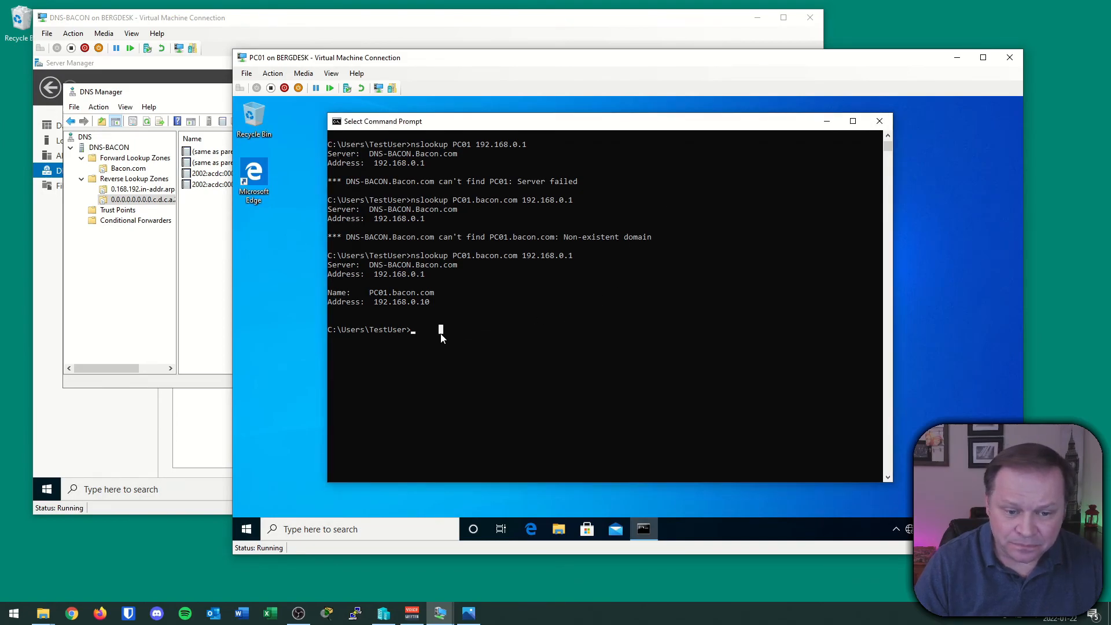
pyautogui.press('Up')
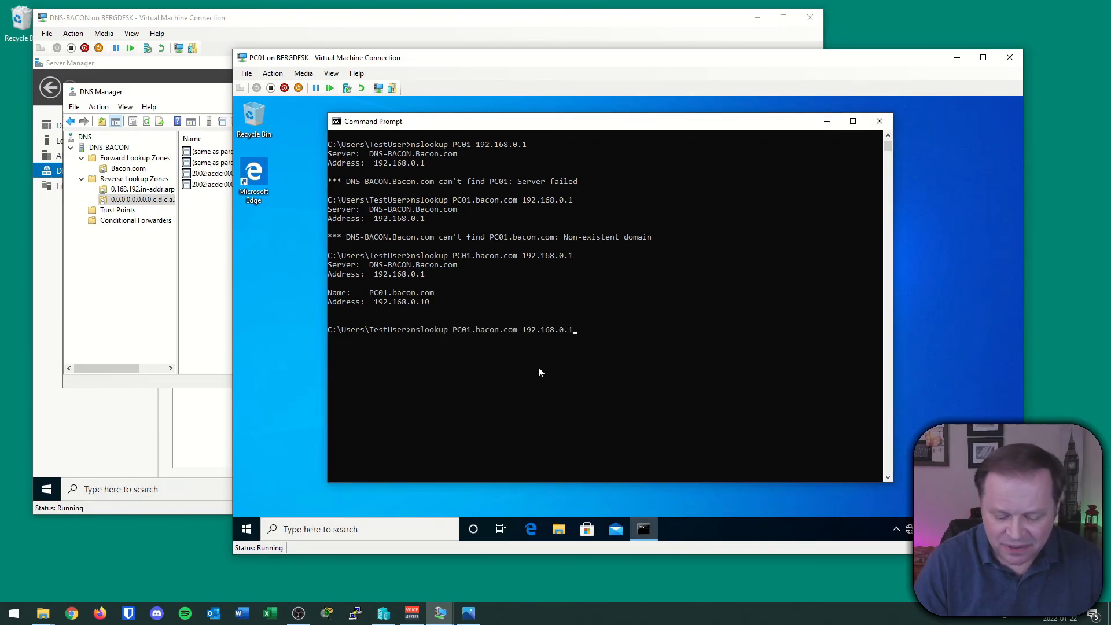
pyautogui.press('Return')
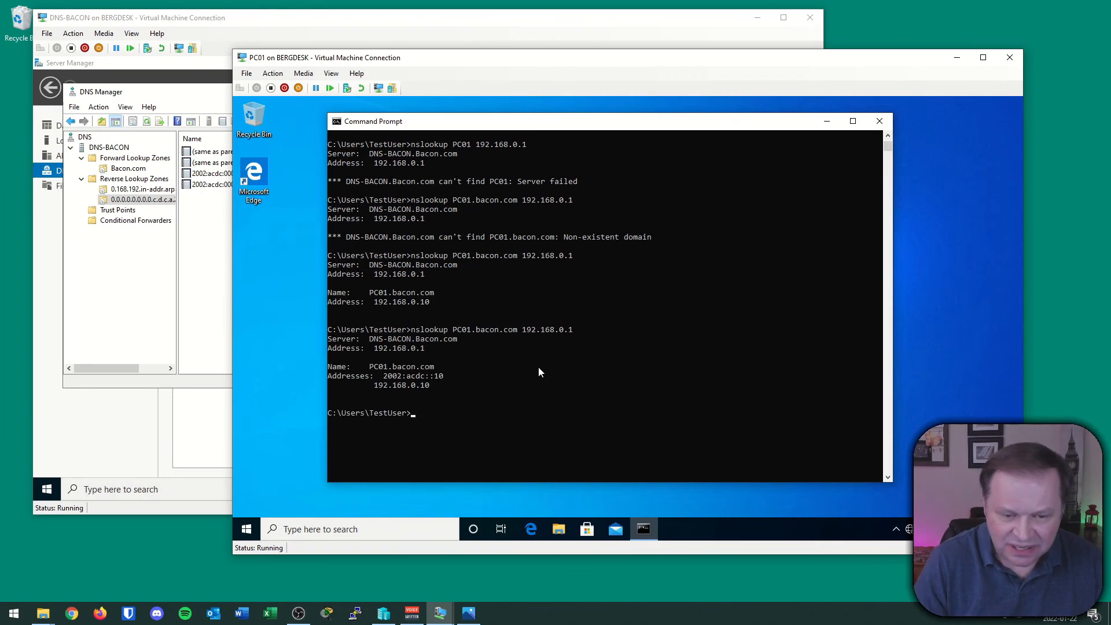
pyautogui.click(350, 591)
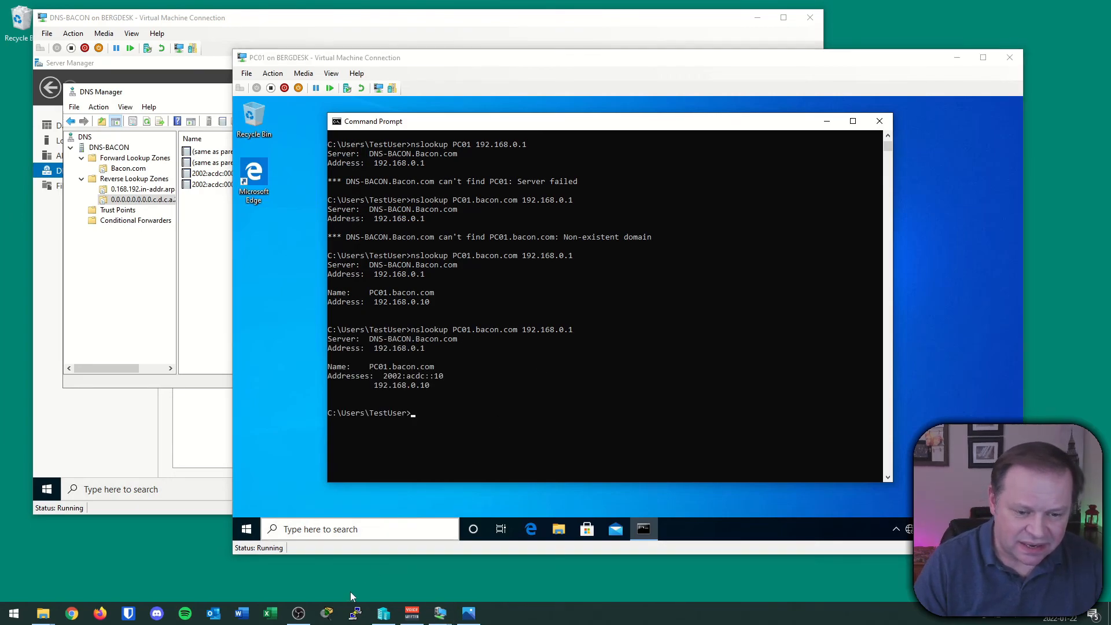
pyautogui.moveTo(354, 398)
pyautogui.mouseDown()
pyautogui.moveTo(402, 394)
pyautogui.moveTo(455, 361)
pyautogui.moveTo(312, 365)
pyautogui.moveTo(354, 399)
pyautogui.mouseUp()
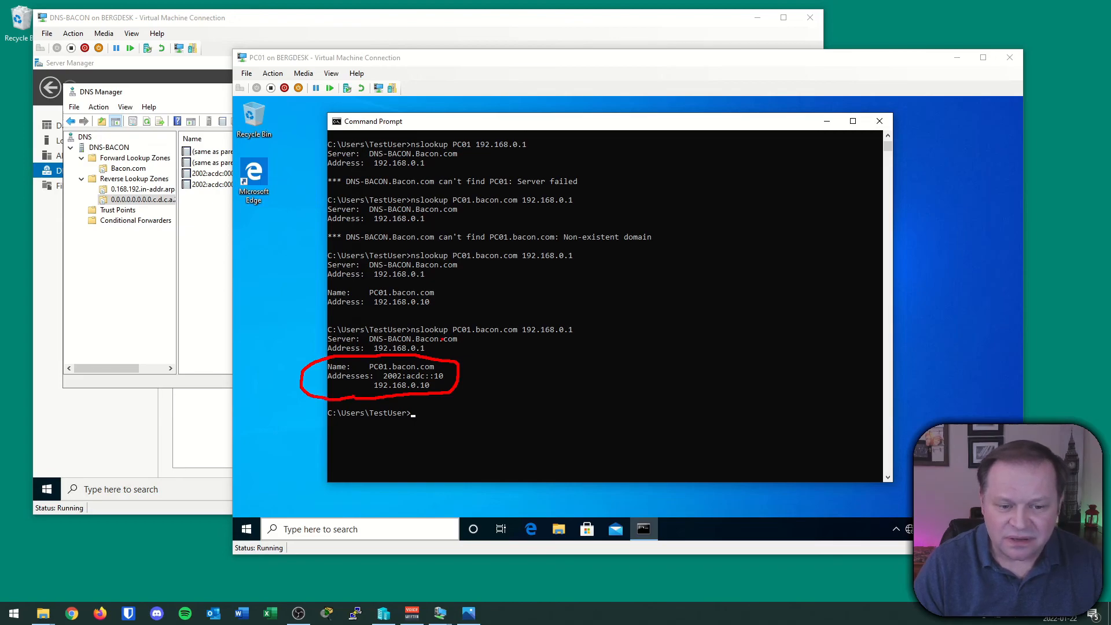
pyautogui.press('Escape')
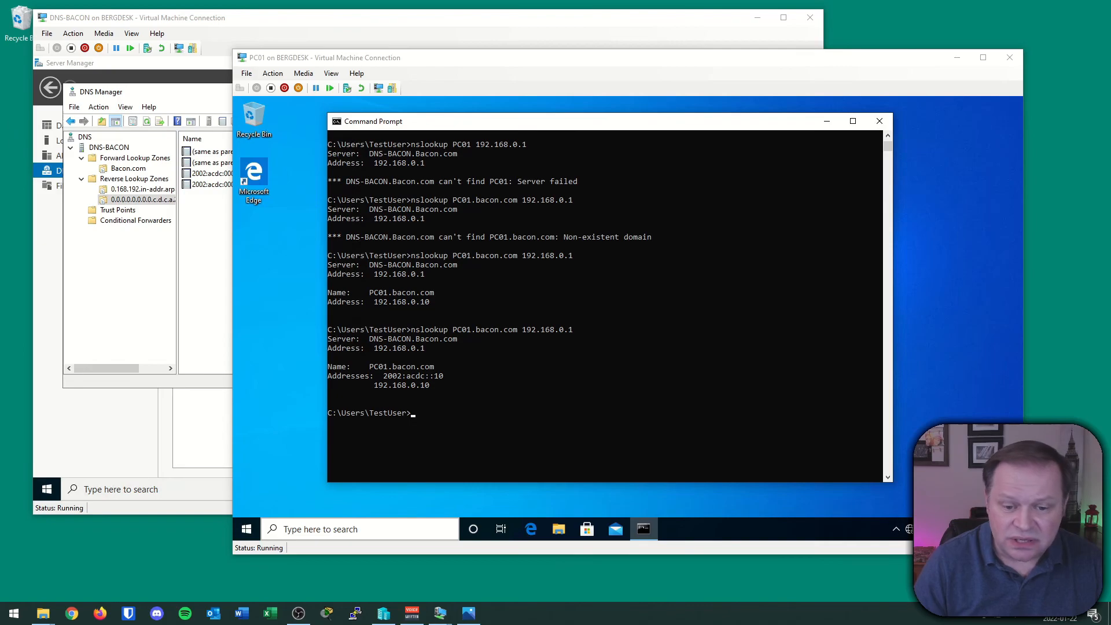
# Run nslookup for PC01.bacon.com against the DNS server's IPv6 address, 2002:ACDC::1
pyautogui.click(442, 416)
pyautogui.press('Up')
pyautogui.press('BackSpace')
pyautogui.press('BackSpace')
pyautogui.press('BackSpace')
pyautogui.press('BackSpace')
pyautogui.press('BackSpace')
pyautogui.press('BackSpace')
pyautogui.press('BackSpace')
pyautogui.press('BackSpace')
pyautogui.press('BackSpace')
pyautogui.press('BackSpace')
pyautogui.press('BackSpace')
pyautogui.write('2002:')
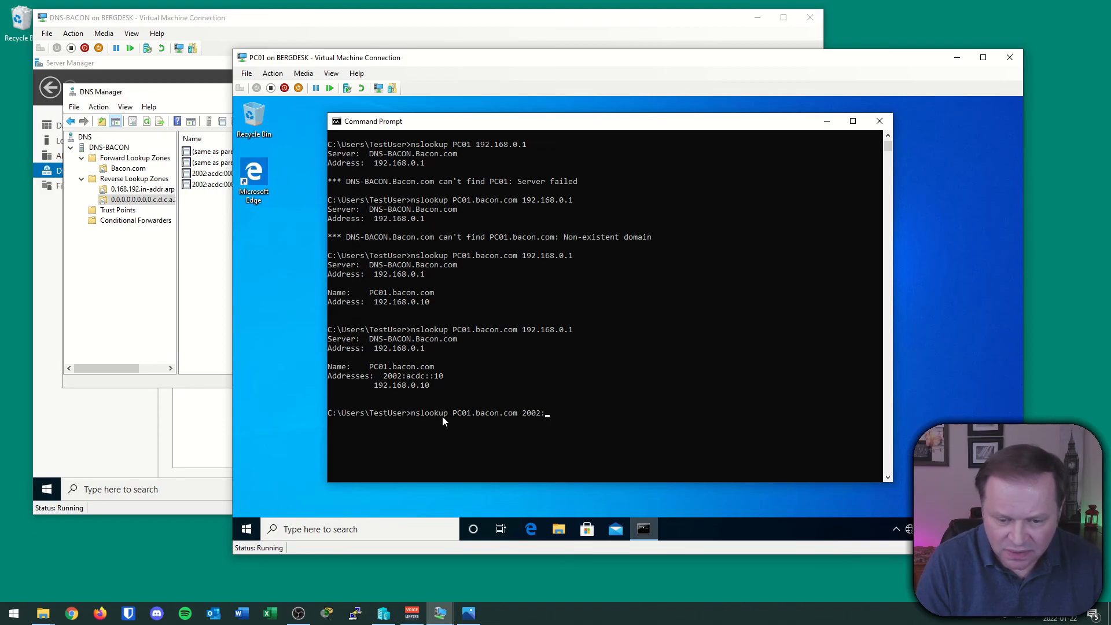
pyautogui.write('ACDC:')
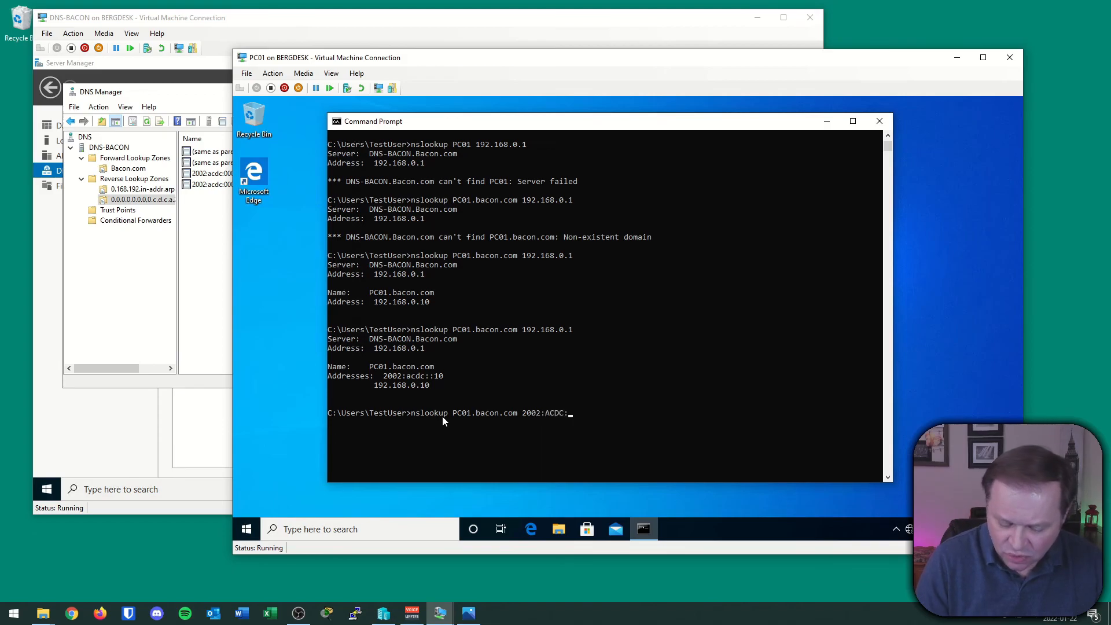
pyautogui.write(':1')
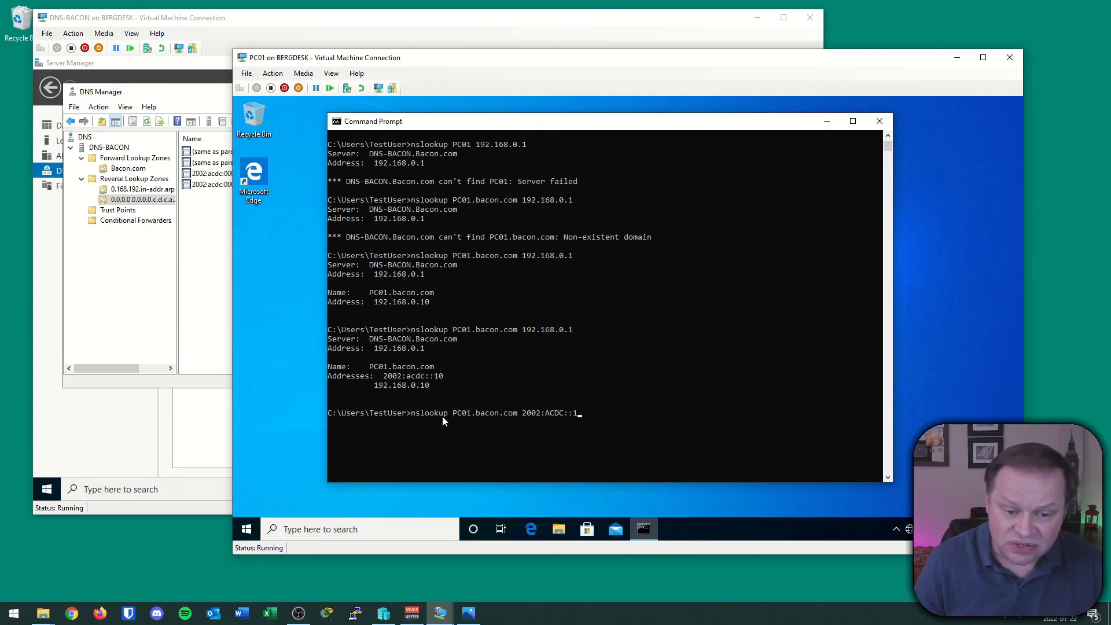
pyautogui.press('Return')
pyautogui.scroll(-3, 444, 420)
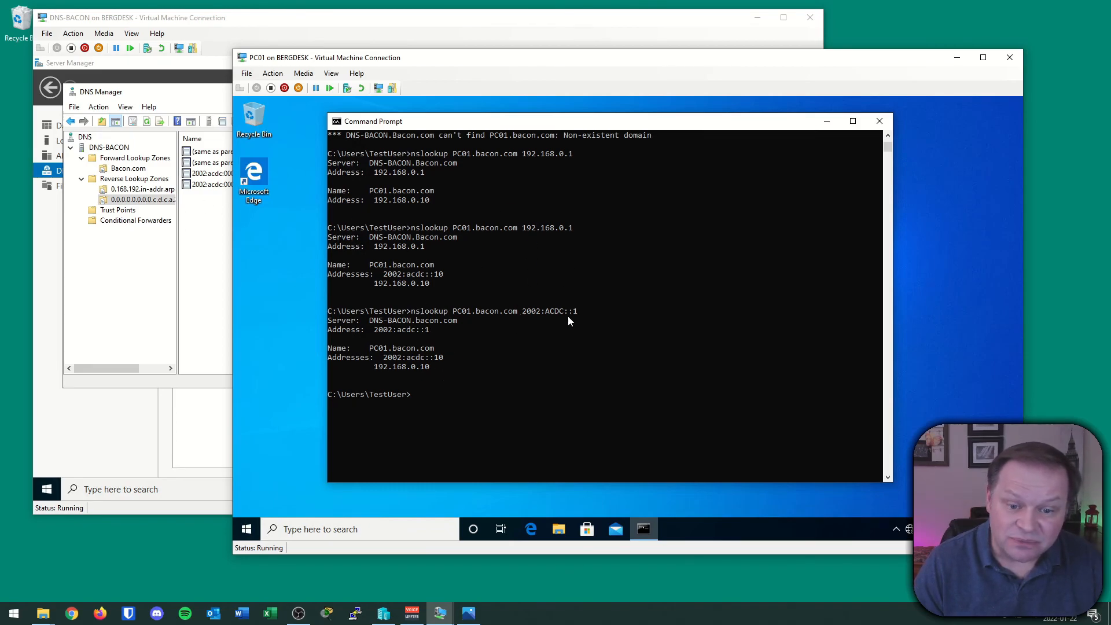
# Run nslookup for PC01.bacon.com using the DNS server's fully qualified name, DNS-BACON.bacon.com
pyautogui.press('Up')
pyautogui.press('BackSpace')
pyautogui.press('BackSpace')
pyautogui.press('BackSpace')
pyautogui.press('BackSpace')
pyautogui.press('BackSpace')
pyautogui.press('BackSpace')
pyautogui.press('BackSpace')
pyautogui.press('BackSpace')
pyautogui.press('BackSpace')
pyautogui.press('BackSpace')
pyautogui.press('BackSpace')
pyautogui.press('BackSpace')
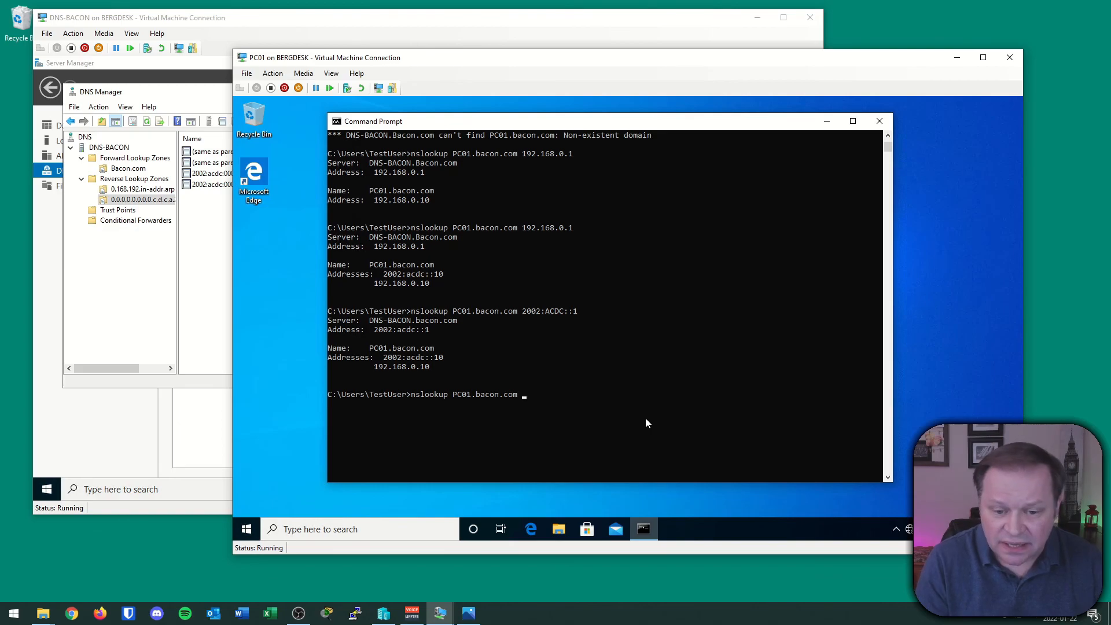
pyautogui.write('DNS-BACON.bacon.c')
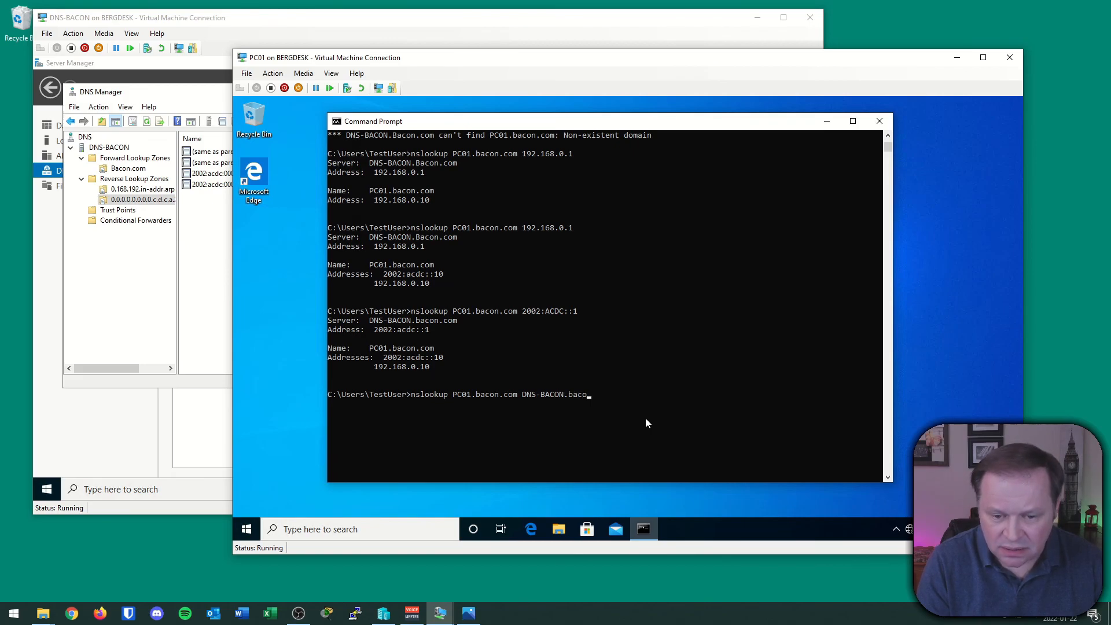
pyautogui.write('om')
pyautogui.press('Return')
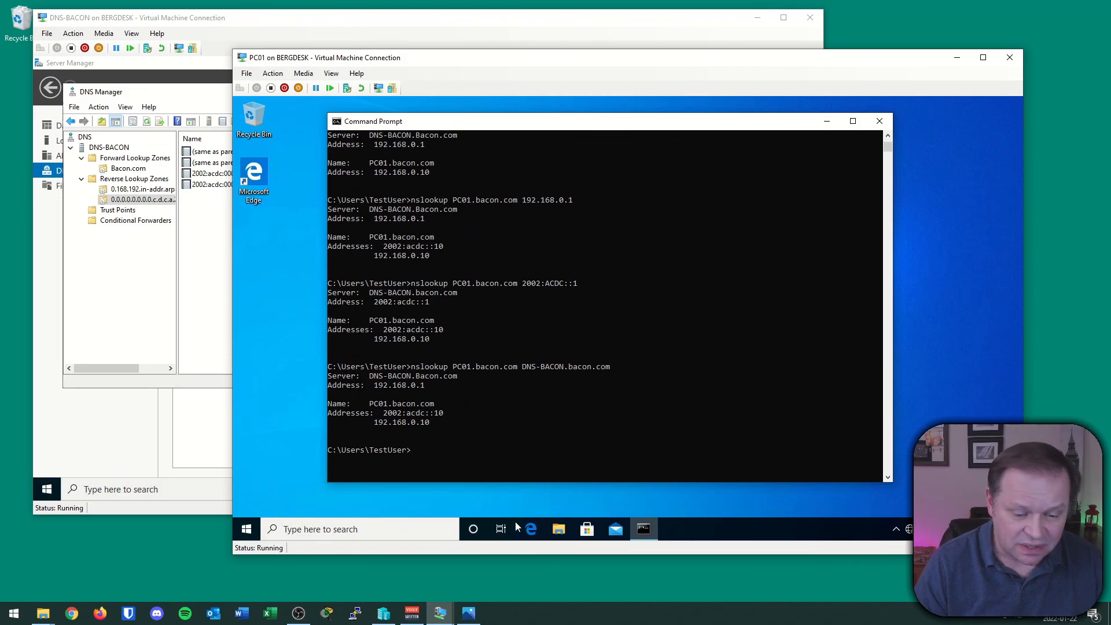
# Compare the servers specified in the last two lookups, then minimize the Command Prompt and the PC01 virtual machine to return to DNS-BACON
pyautogui.click(440, 568)
pyautogui.hotkey('ctrl', '2')
pyautogui.moveTo(521, 297); pyautogui.dragTo(581, 302)
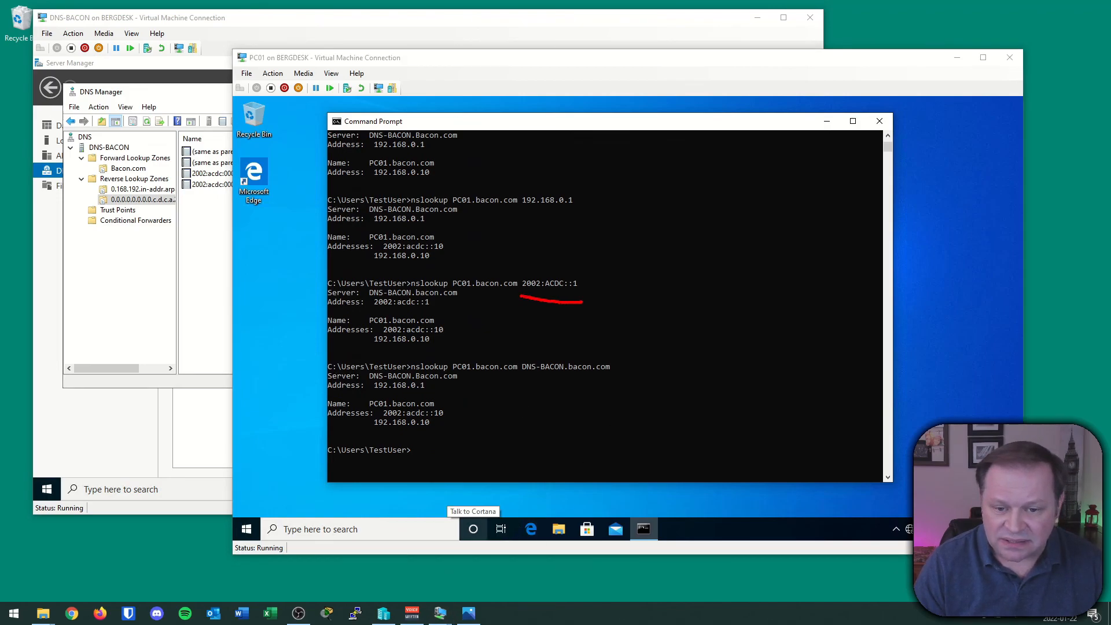
pyautogui.moveTo(531, 383); pyautogui.dragTo(616, 383)
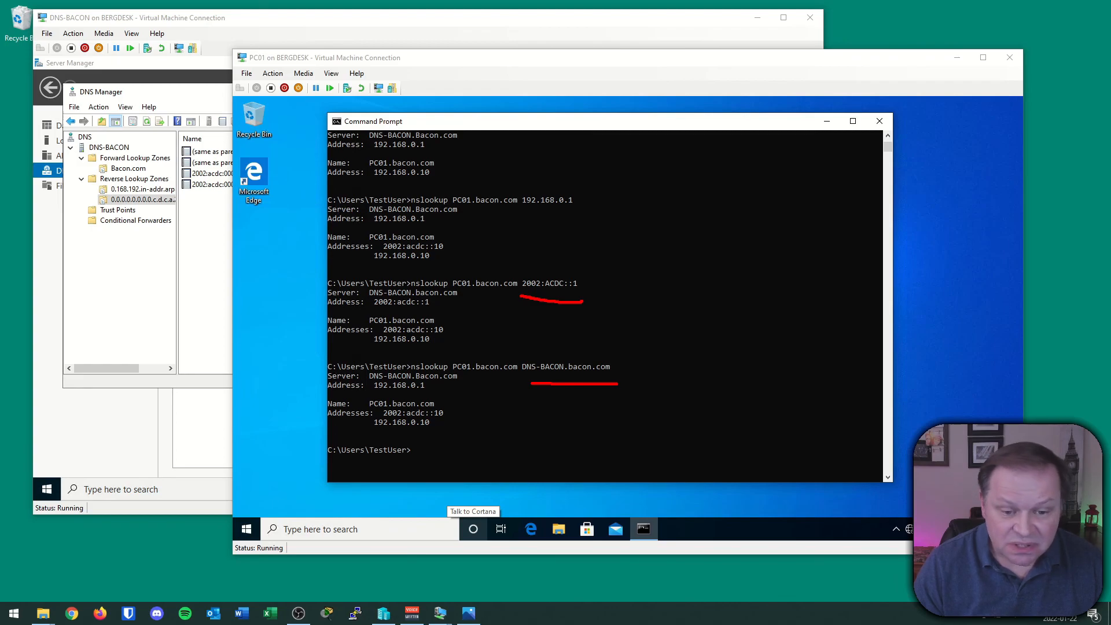
pyautogui.press('Escape')
pyautogui.click(826, 121)
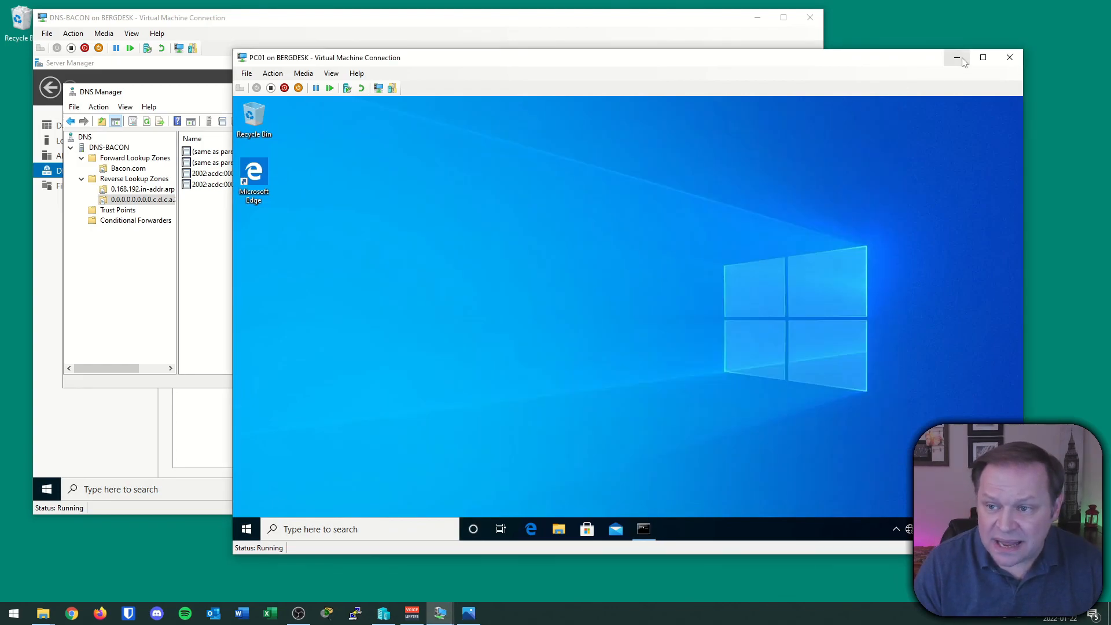
pyautogui.click(956, 57)
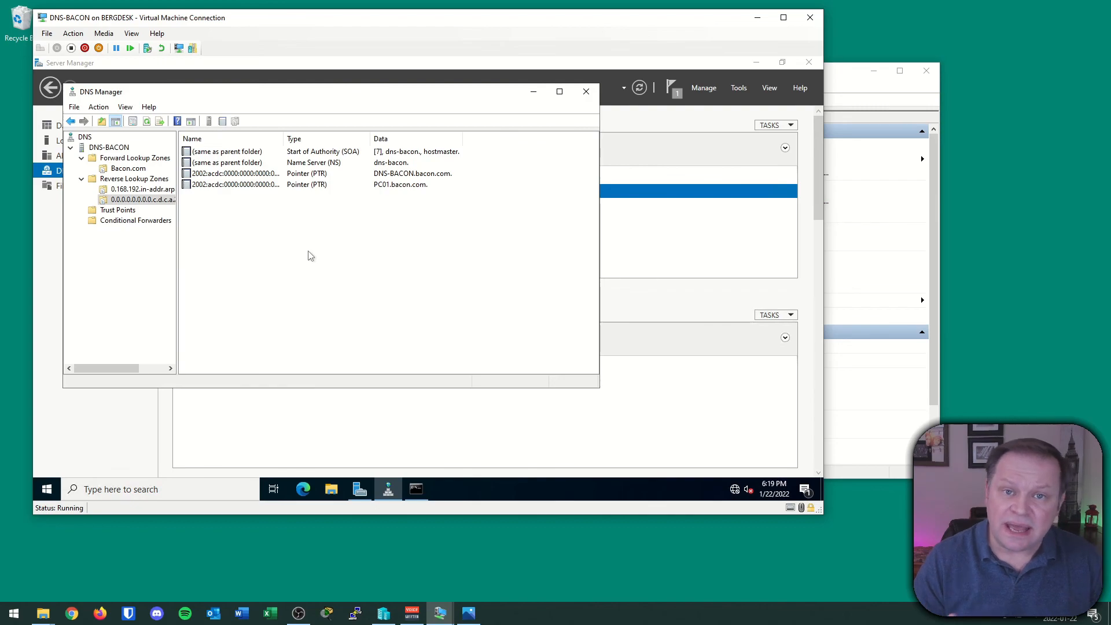